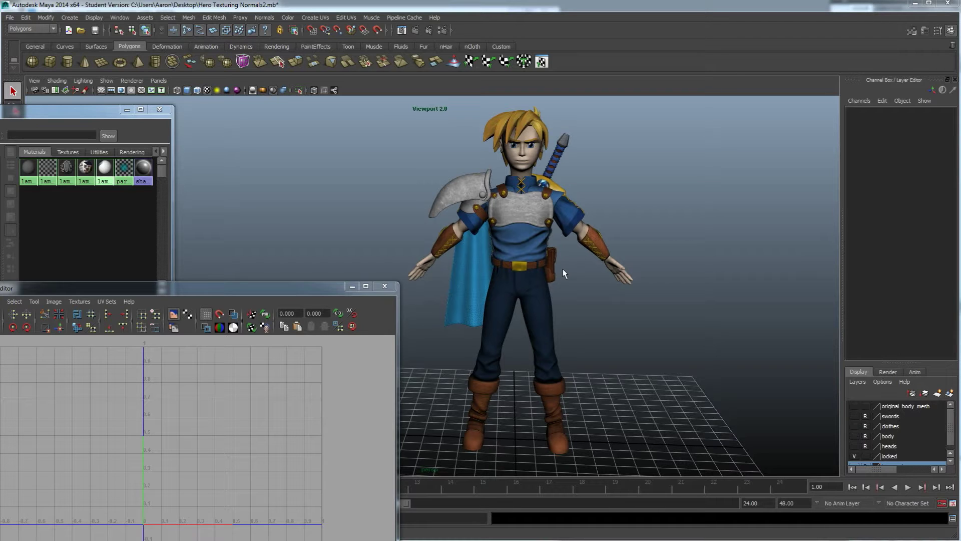
Step: Examine the fabric and metal textures on the hero's chest armour, blue shirt and belt up close
left_click(579, 280)
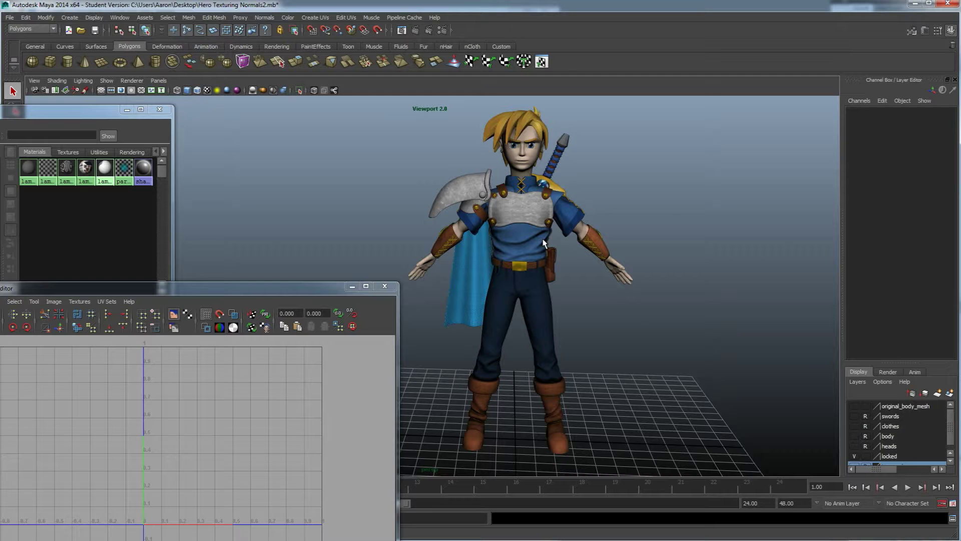
mouse_move(573, 337)
left_mouse_down("alt")
mouse_move(563, 322)
mouse_move(586, 332)
mouse_move(566, 330)
left_mouse_up("alt")
scroll(562, 294, "up", 3)
middle_click_drag(575, 307, 557, 349, "alt")
mouse_move(565, 389)
left_mouse_down("alt")
mouse_move(551, 388)
mouse_move(565, 385)
left_mouse_up("alt")
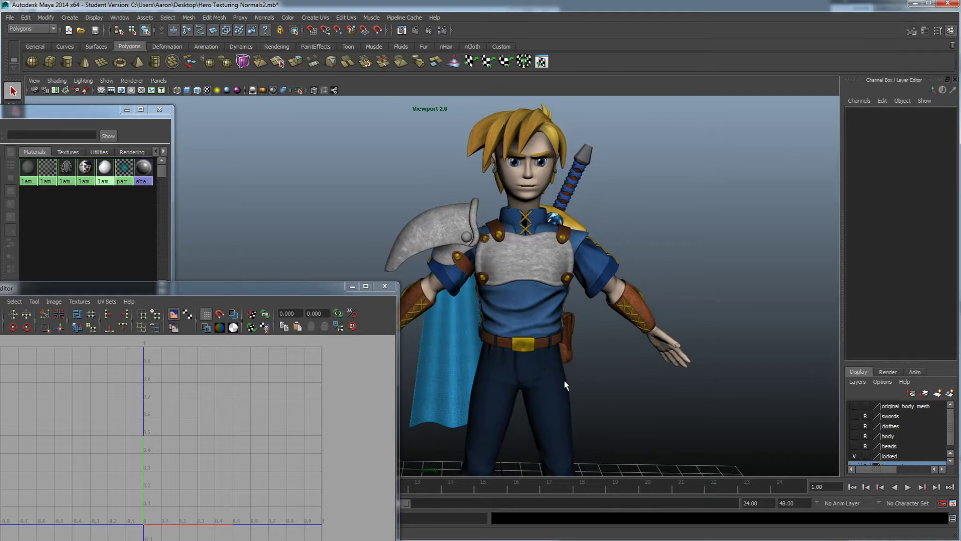
scroll(567, 345, "up", 3)
mouse_move(557, 316)
middle_mouse_down("alt")
mouse_move(567, 345)
mouse_move(551, 313)
middle_mouse_up("alt")
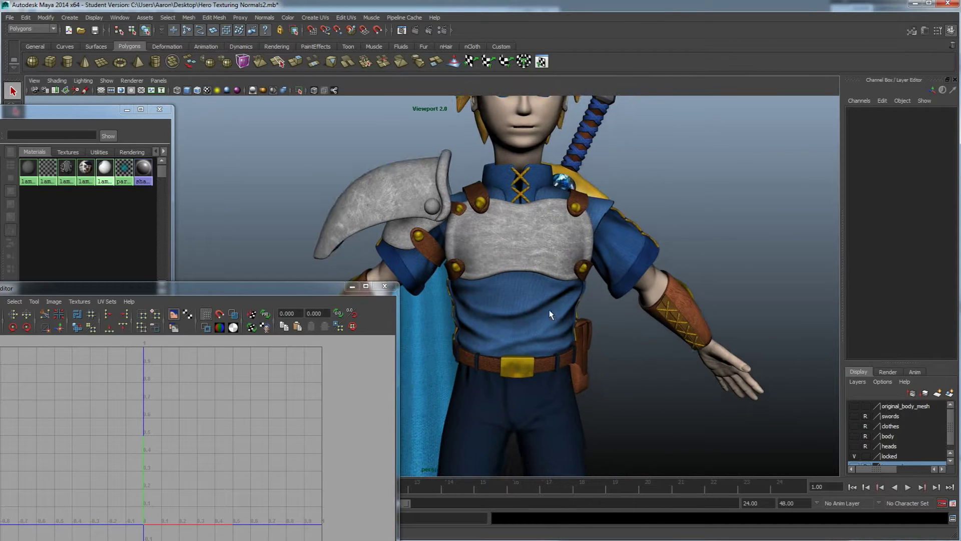
scroll(553, 314, "up", 3)
middle_click_drag(575, 282, 576, 281, "alt")
scroll(576, 282, "up", 3)
left_click_drag(576, 295, 577, 316, "alt")
middle_click_drag(580, 355, 613, 266, "alt")
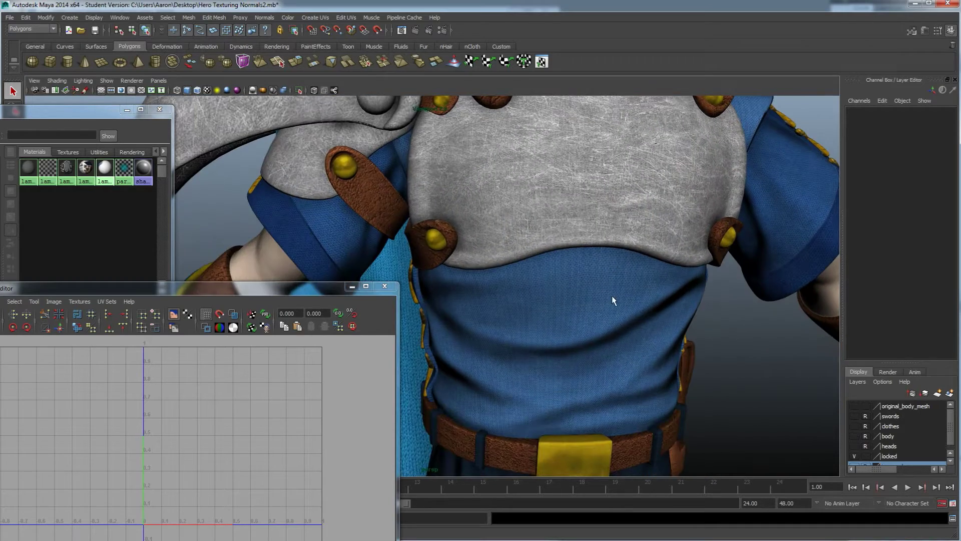
left_click_drag(614, 361, 633, 341, "alt")
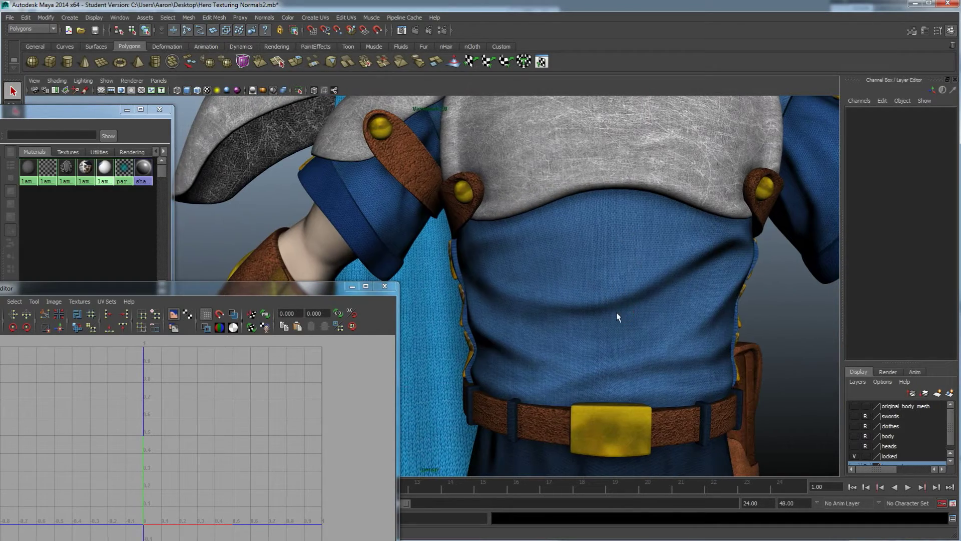
Step: Examine the fabric texture on the hero's dark blue trousers up close
middle_click_drag(637, 298, 579, 188, "alt")
middle_click_drag(620, 276, 581, 156, "alt")
scroll(589, 273, "up", 3)
middle_click_drag(634, 305, 364, 150, "alt")
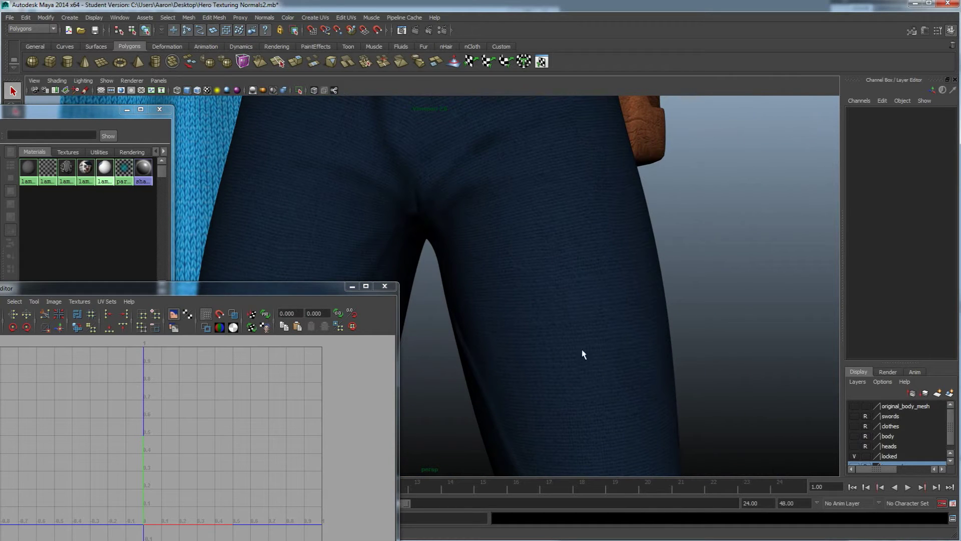
left_click_drag(598, 302, 573, 300, "alt")
scroll(642, 288, "down", 5)
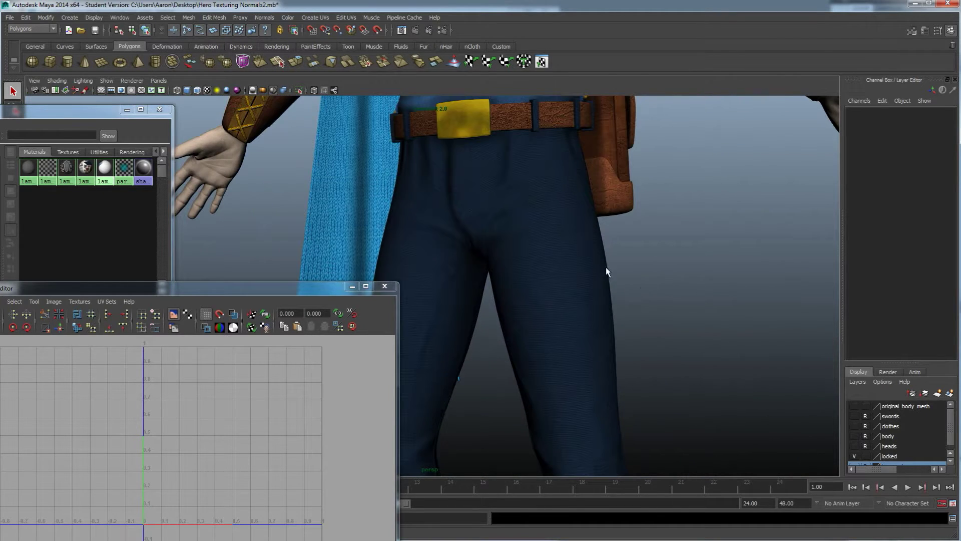
Step: Examine the textures of the sword hilt, the gold guard with its blue gems, and the hero's face
left_click(609, 155)
key("f")
left_click_drag(672, 190, 627, 260, "alt")
scroll(626, 256, "down", 3)
middle_click_drag(601, 219, 611, 374, "alt")
middle_click_drag(608, 143, 768, 199, "alt")
left_click_drag(514, 222, 565, 213, "alt")
middle_click_drag(566, 213, 596, 332, "alt")
scroll(597, 332, "up", 3)
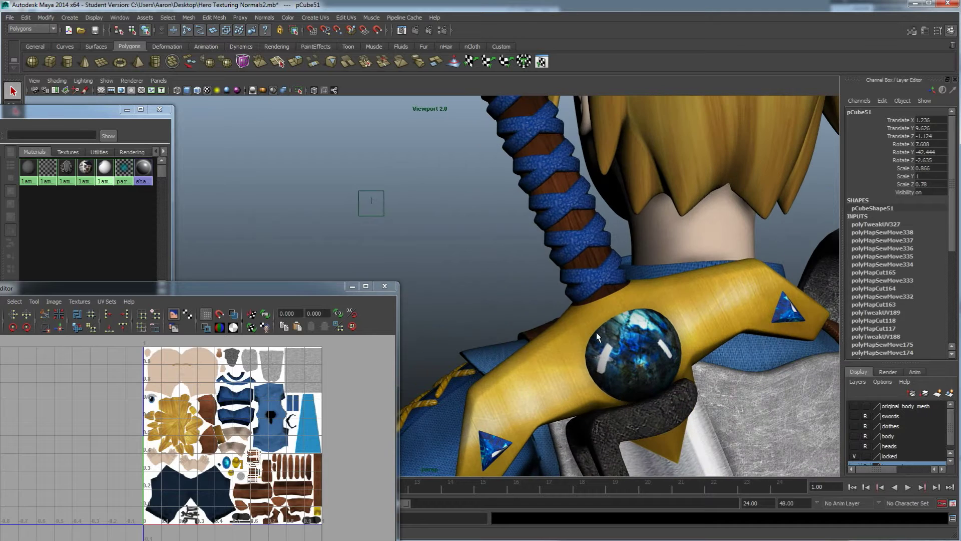
left_click_drag(593, 269, 639, 300, "alt")
middle_click_drag(617, 313, 602, 398, "alt")
scroll(603, 399, "up", 6)
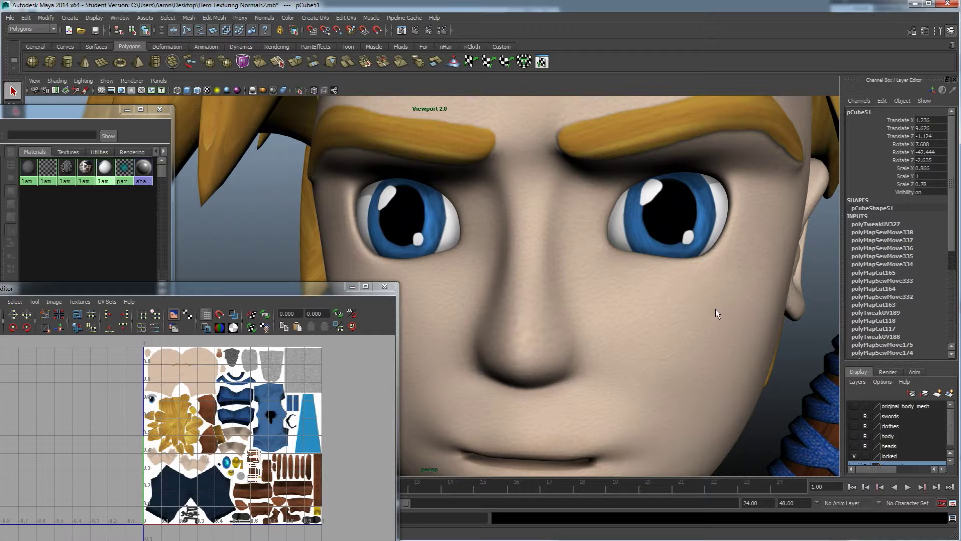
Step: Examine the hair texture from above, then view the whole textured hero from the front with nothing selected
right_click_drag(690, 356, 607, 356, "alt")
left_click_drag(607, 355, 500, 132, "alt")
left_click_drag(428, 159, 591, 224, "alt")
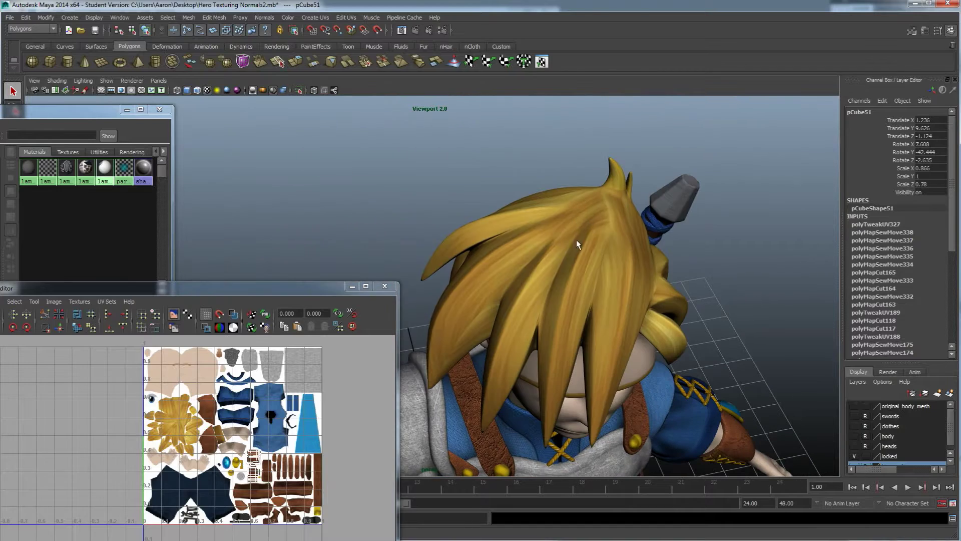
left_click_drag(588, 307, 774, 288, "alt")
left_click(774, 287)
middle_click_drag(775, 287, 682, 274, "alt")
right_click_drag(682, 275, 643, 239, "alt")
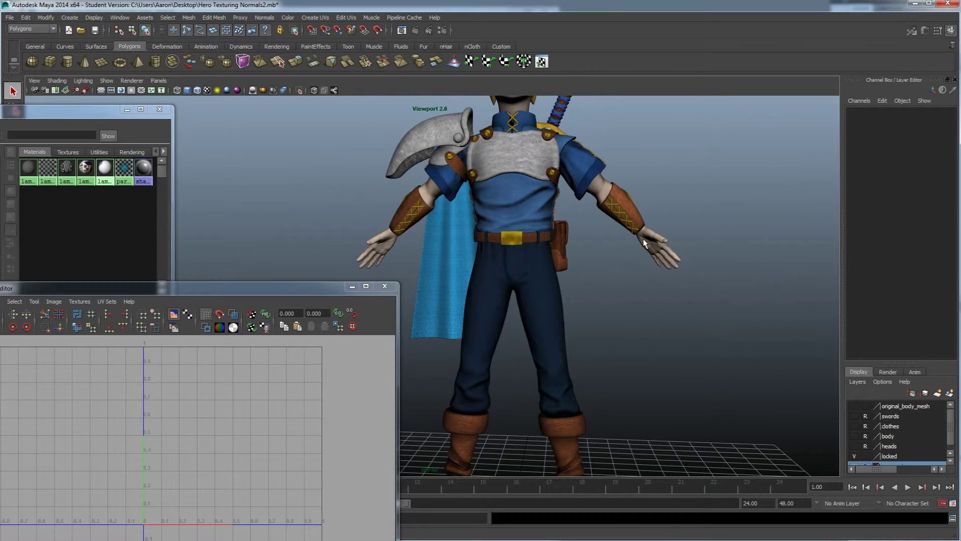
middle_click_drag(642, 239, 638, 269, "alt")
scroll(426, 340, "down", 1)
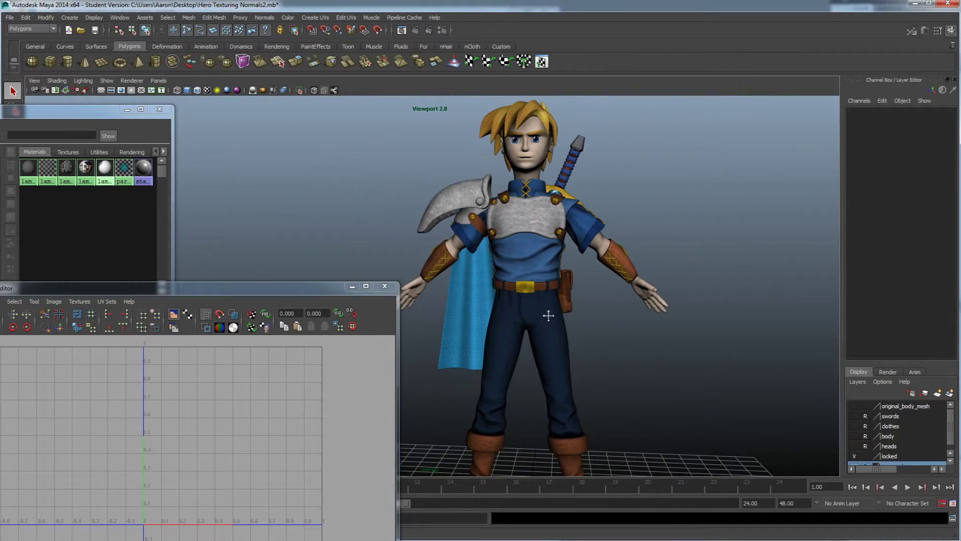
middle_click_drag(548, 316, 606, 314, "alt")
Step: Inspect the textured UV layout for all the hero's meshes, the body and the cape, then clear the selection
left_click_drag(780, 416, 500, 120)
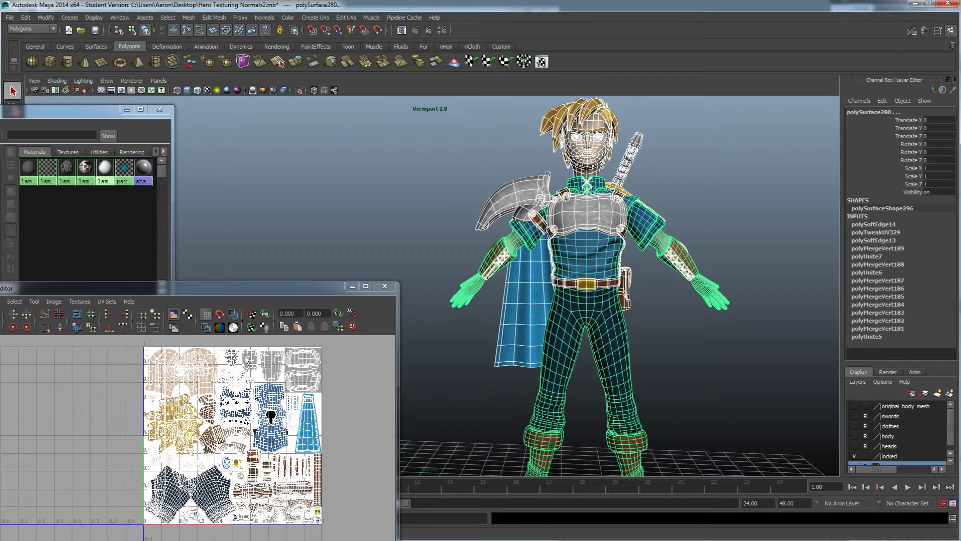
left_click(348, 404)
left_click(536, 392)
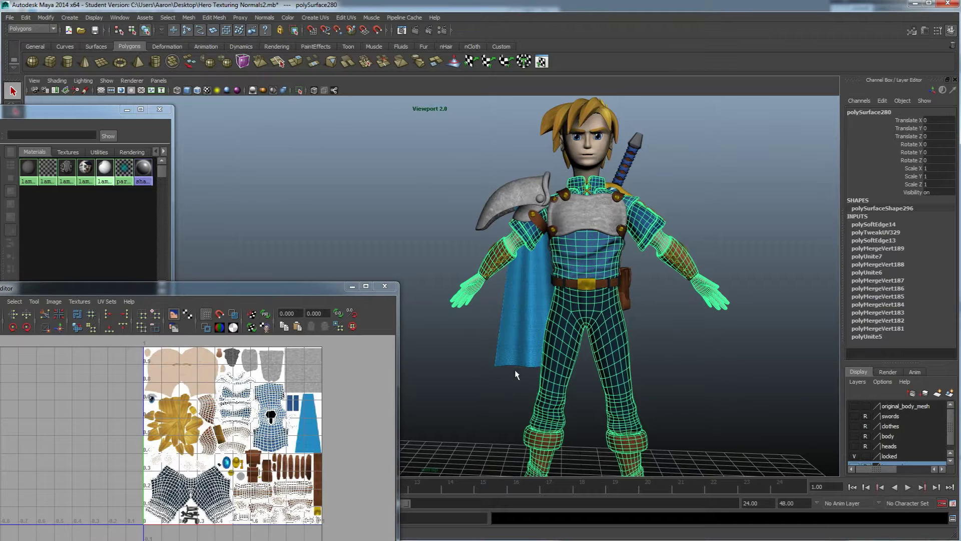
left_click(521, 292)
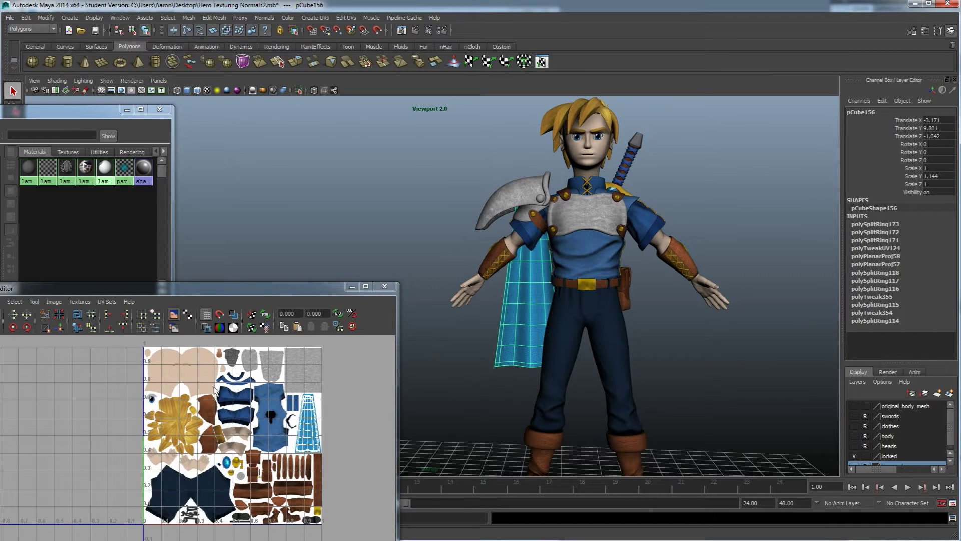
scroll(236, 471, "up", 3)
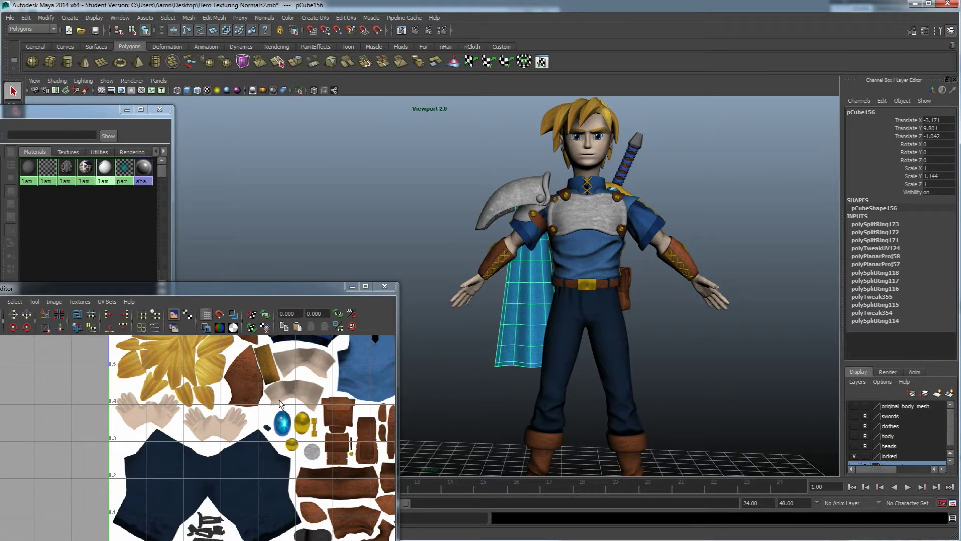
scroll(335, 421, "down", 2)
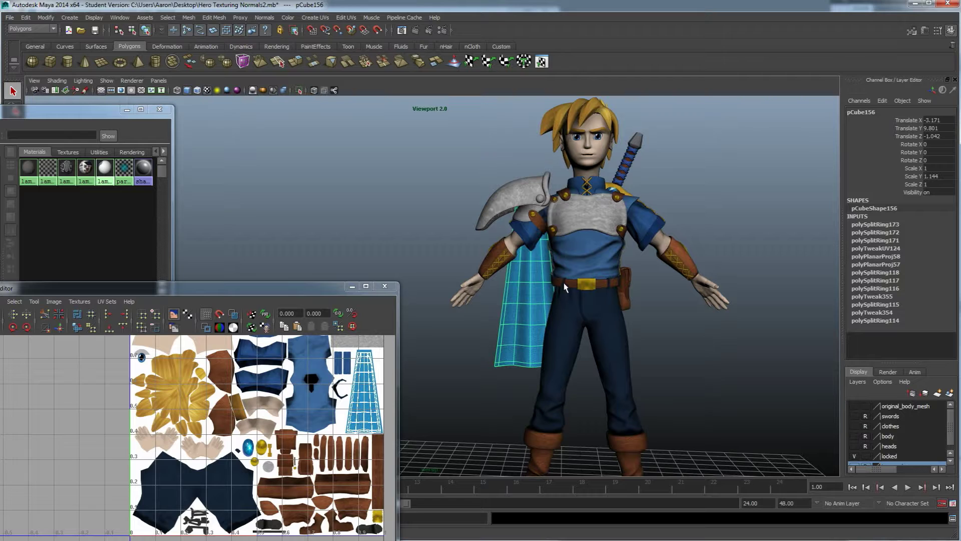
scroll(289, 410, "down", 1)
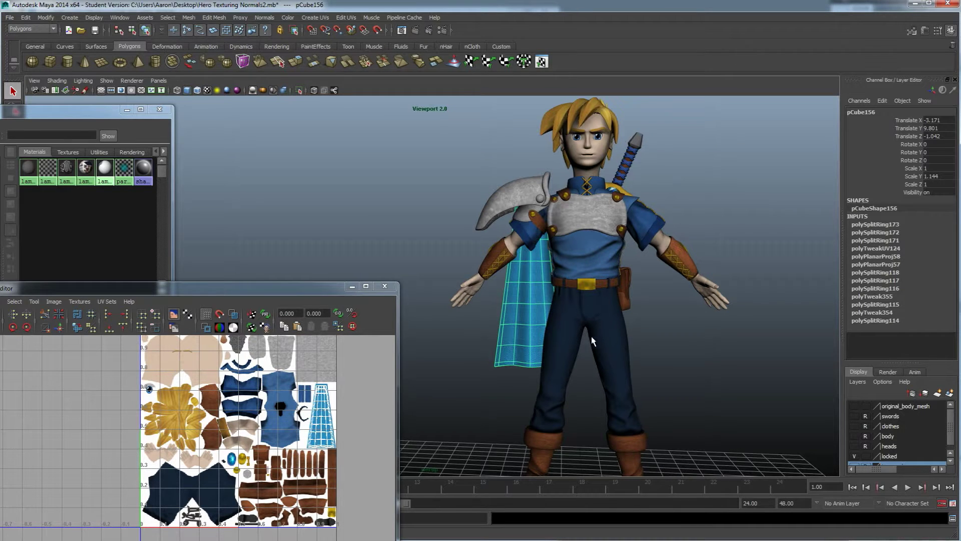
left_click(683, 342)
left_click_drag(585, 224, 488, 428, "alt")
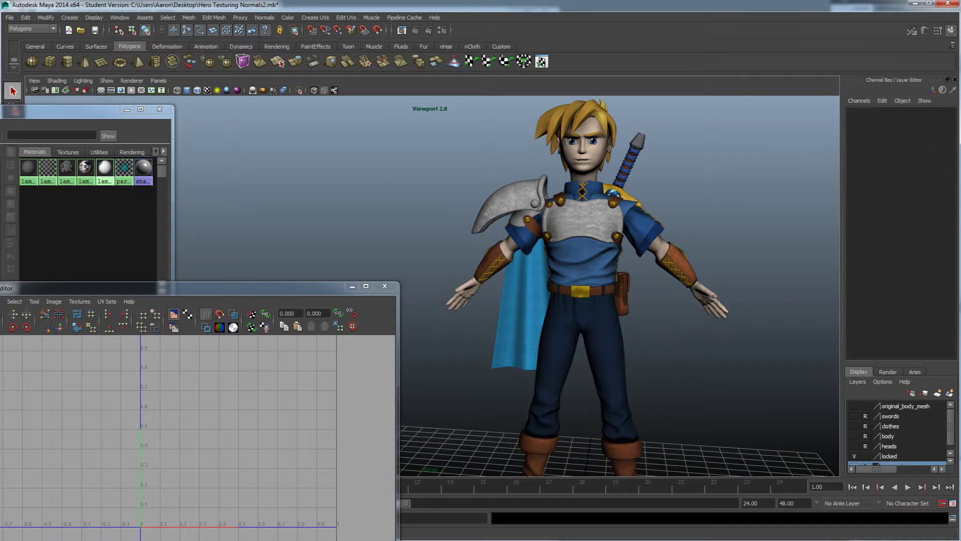
Step: Switch to the Hero UV Unwrap 8 scene and examine the checker pattern across the whole character
left_click(390, 496)
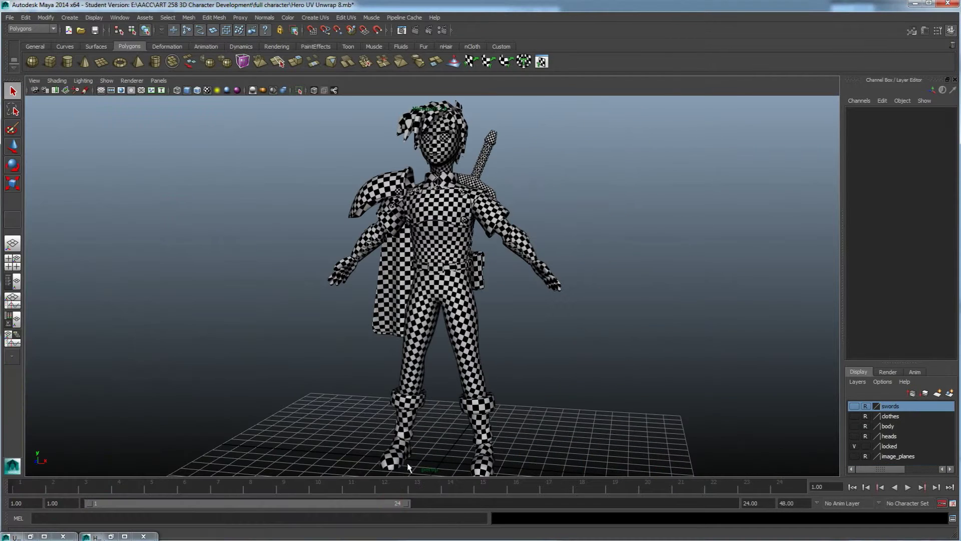
left_click_drag(421, 278, 338, 333, "alt")
scroll(350, 294, "down", 1)
middle_click_drag(350, 293, 422, 335, "alt")
scroll(423, 336, "up", 5)
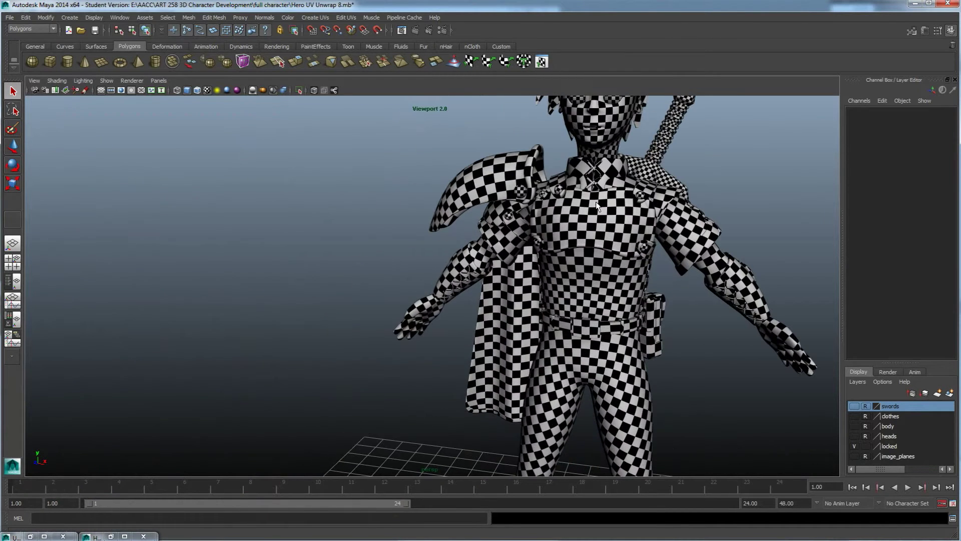
left_click_drag(592, 332, 676, 201, "alt")
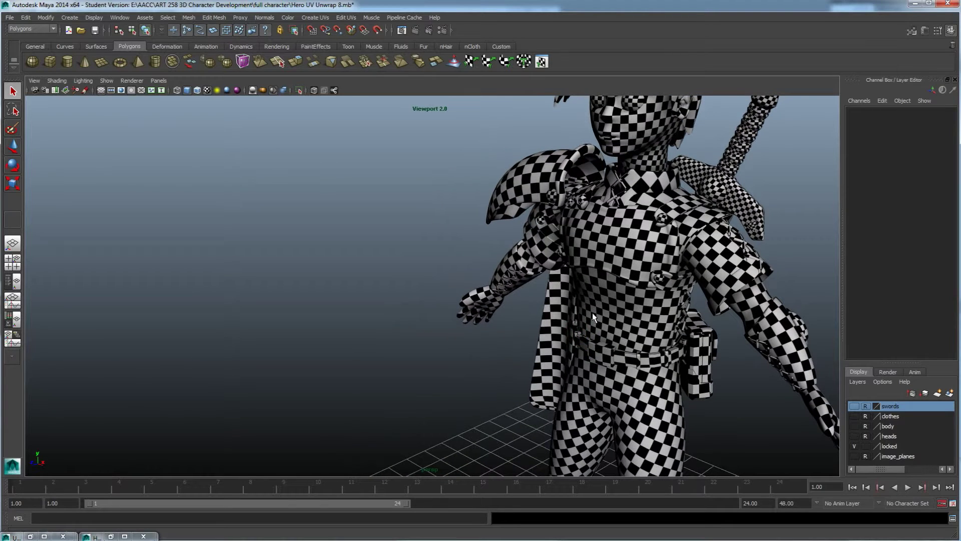
left_click_drag(595, 340, 606, 339, "alt")
scroll(597, 320, "down", 8)
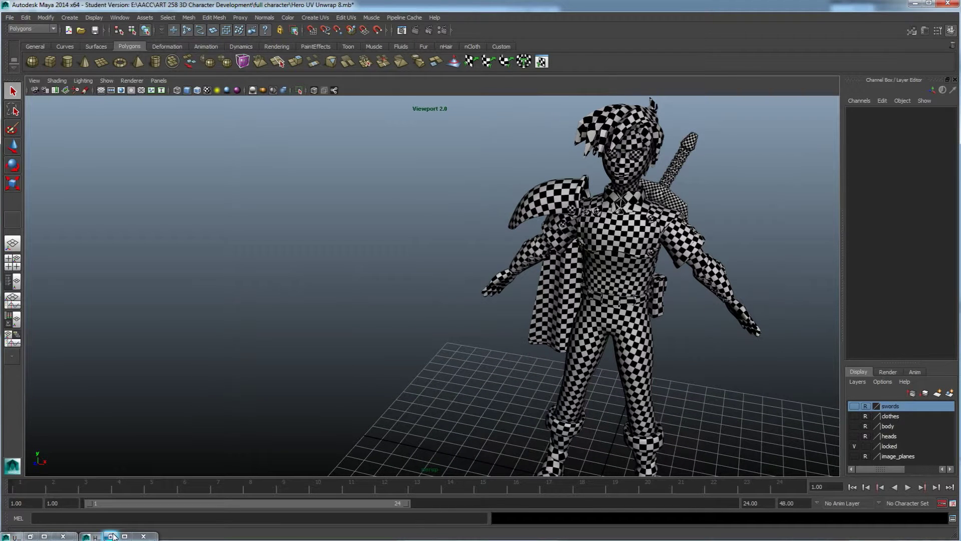
Step: Display the UVs of all the hero's meshes in the UV Texture Editor with the texture image hidden
left_click(30, 536)
left_click_drag(746, 399, 481, 144)
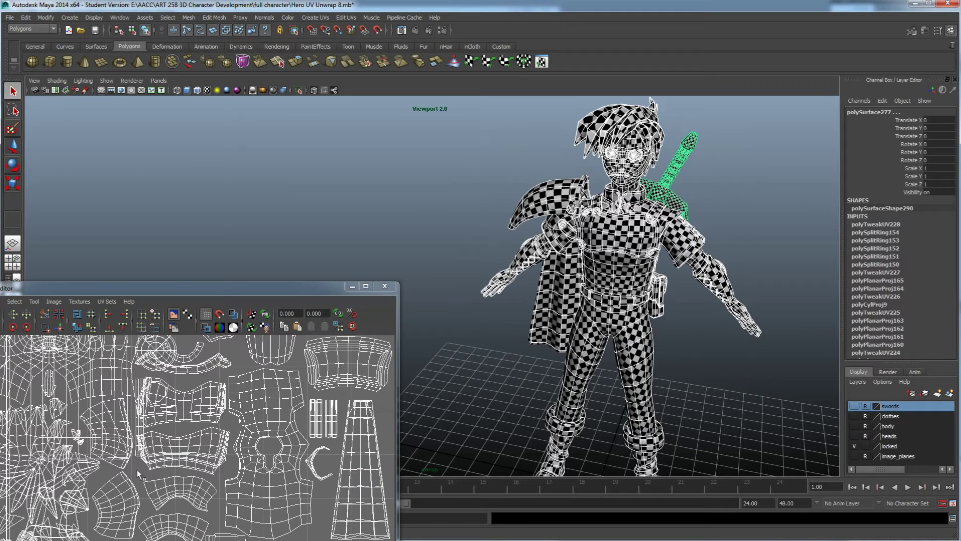
scroll(147, 458, "down", 5)
middle_click_drag(146, 456, 178, 391, "alt")
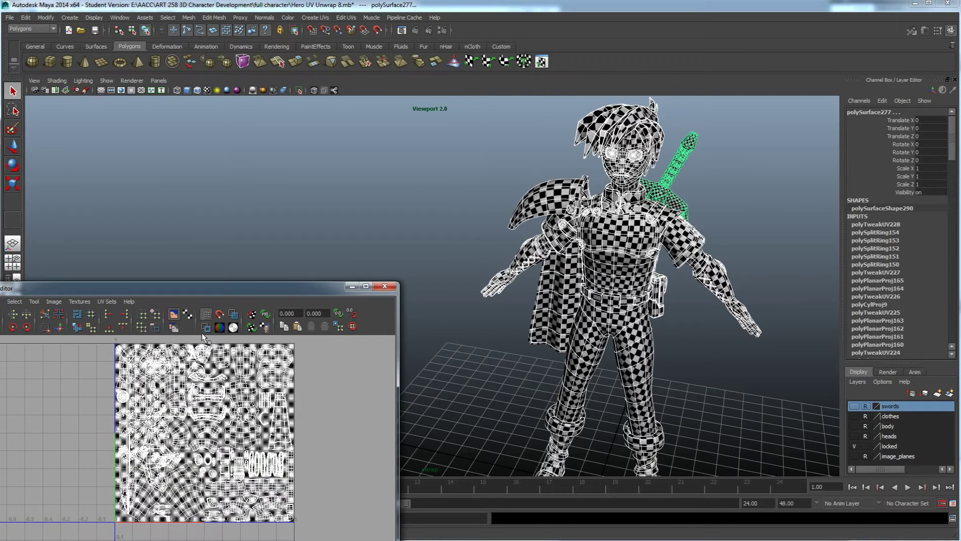
left_click(174, 314)
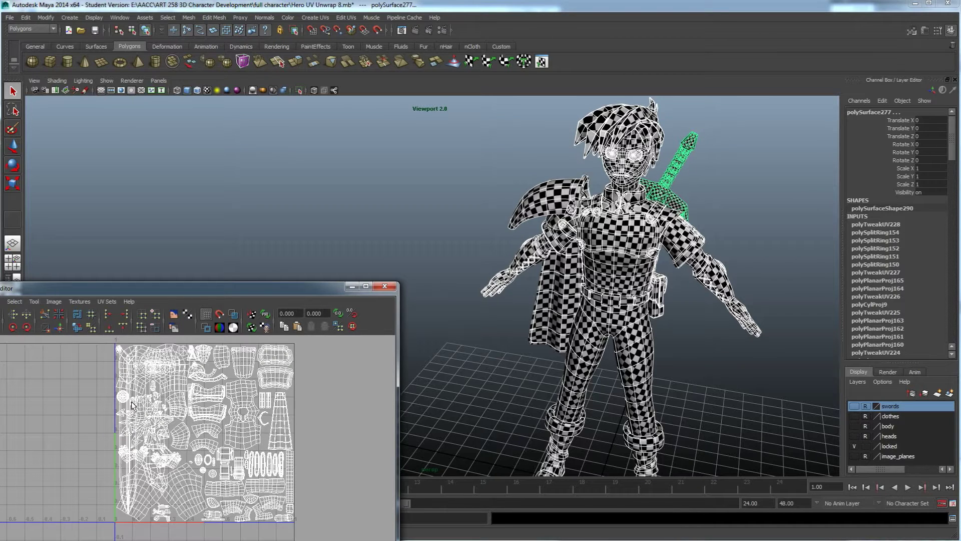
Step: Remove the sword from the selection and bring the UV Texture Editor fully into view
left_click(683, 131)
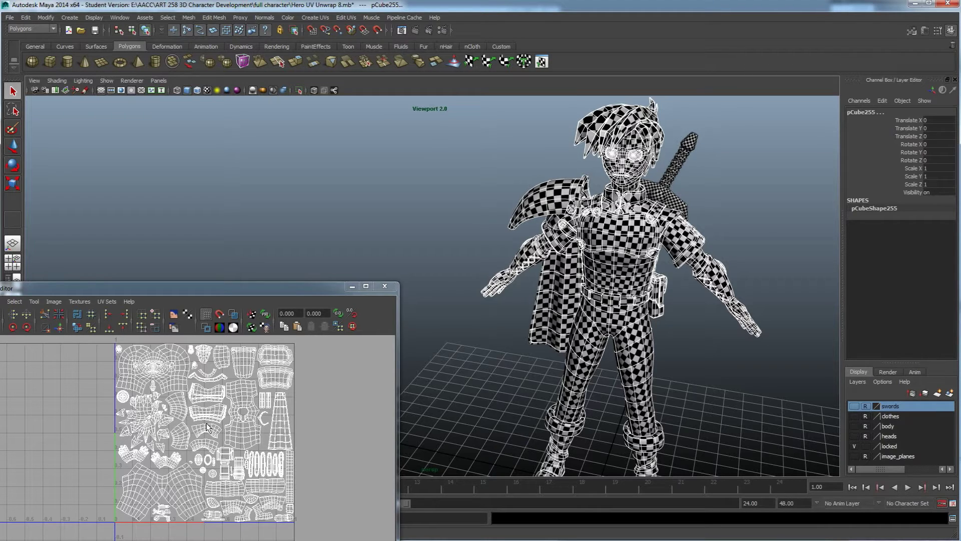
left_click_drag(33, 292, 142, 138)
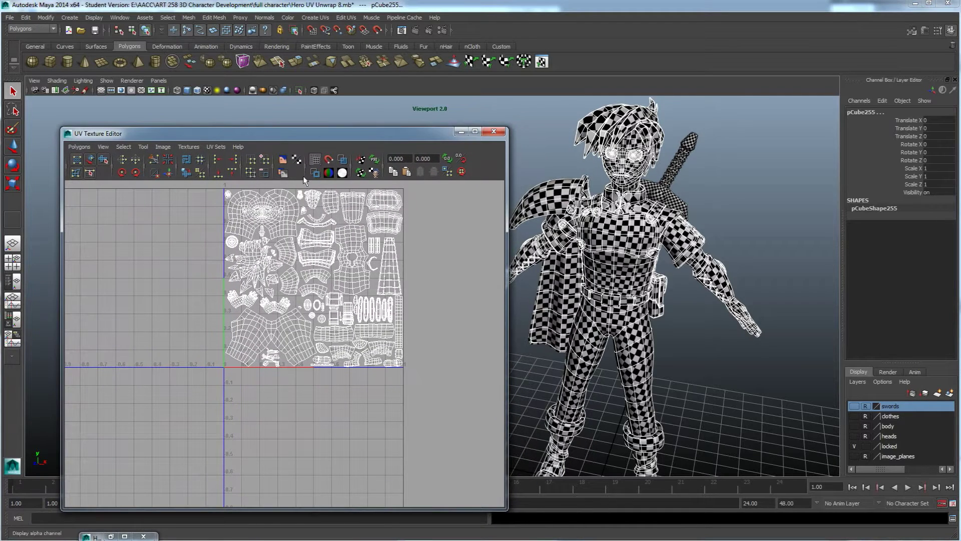
left_click(126, 17)
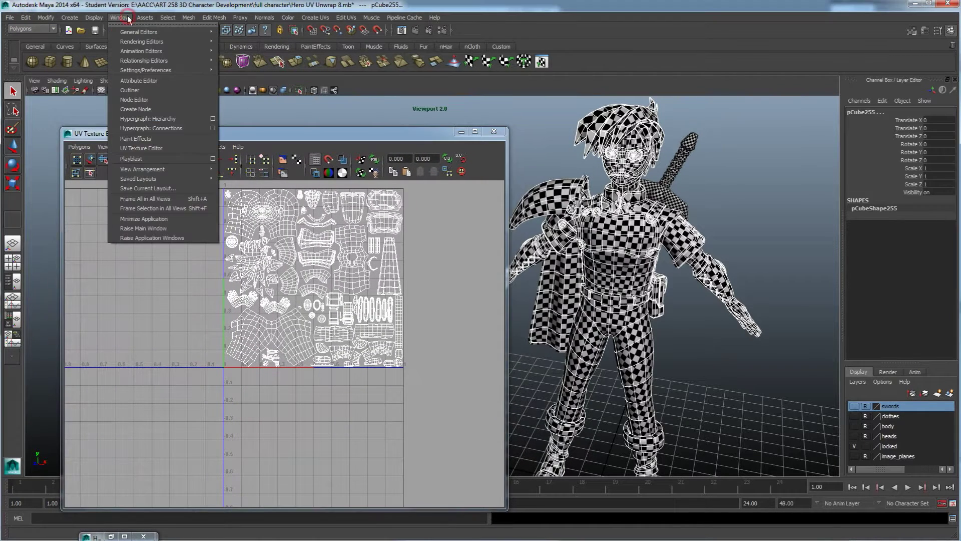
left_click(142, 149)
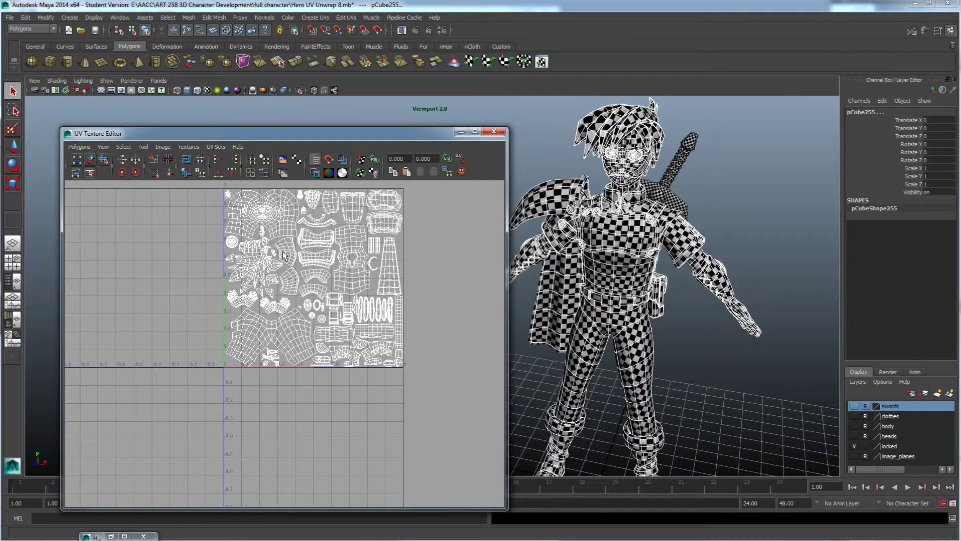
left_click(80, 147)
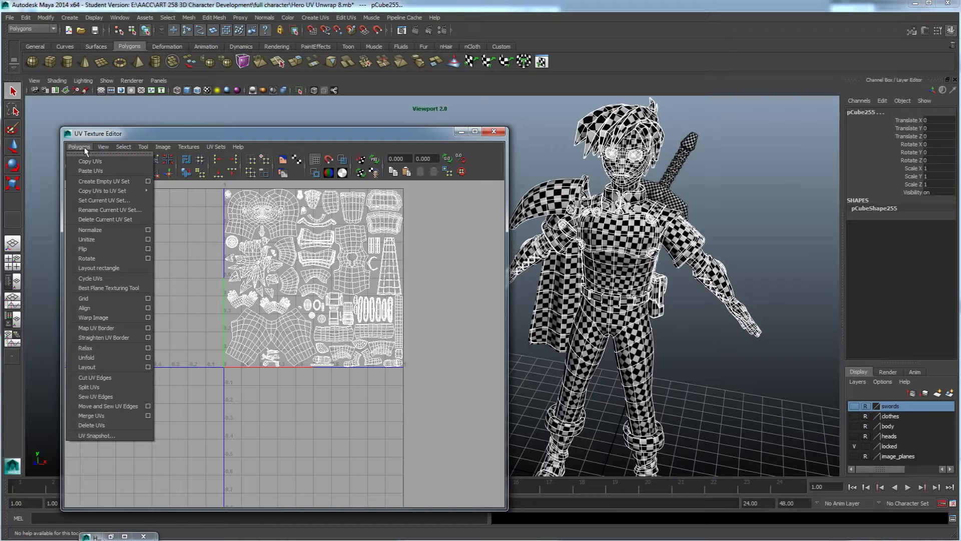
left_click(666, 284)
left_click(665, 283)
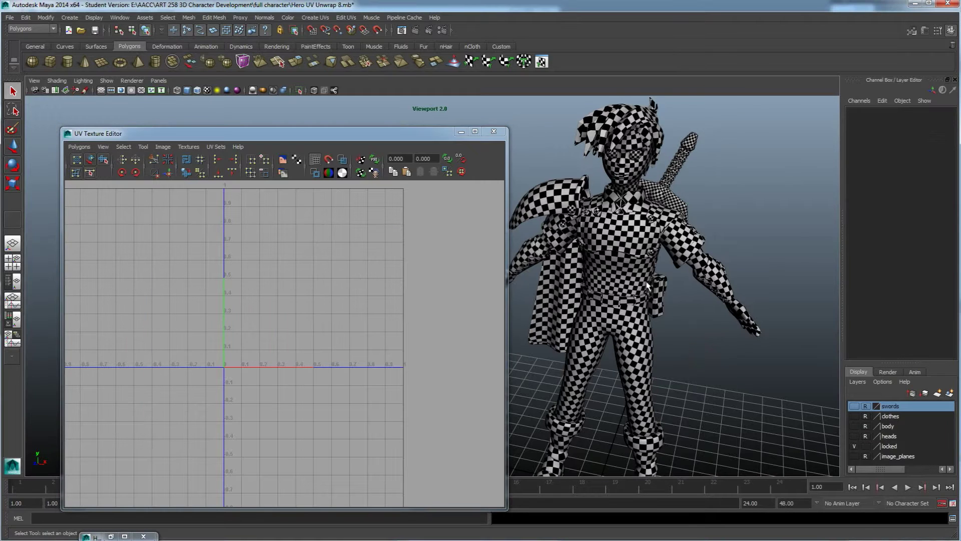
key("ctrl+z")
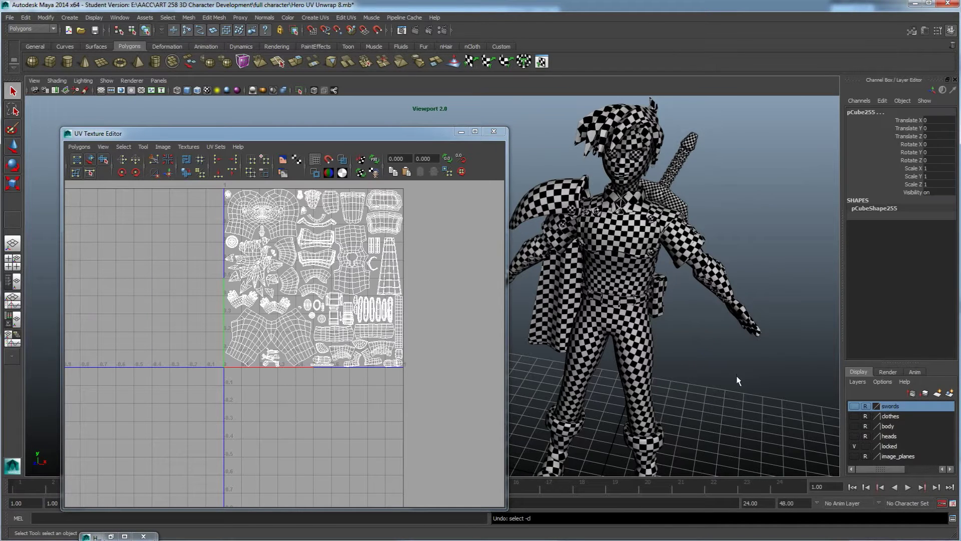
Step: Start a UV snapshot of the selected meshes and set its output file to Hero demo textures on the Desktop
left_click(76, 149)
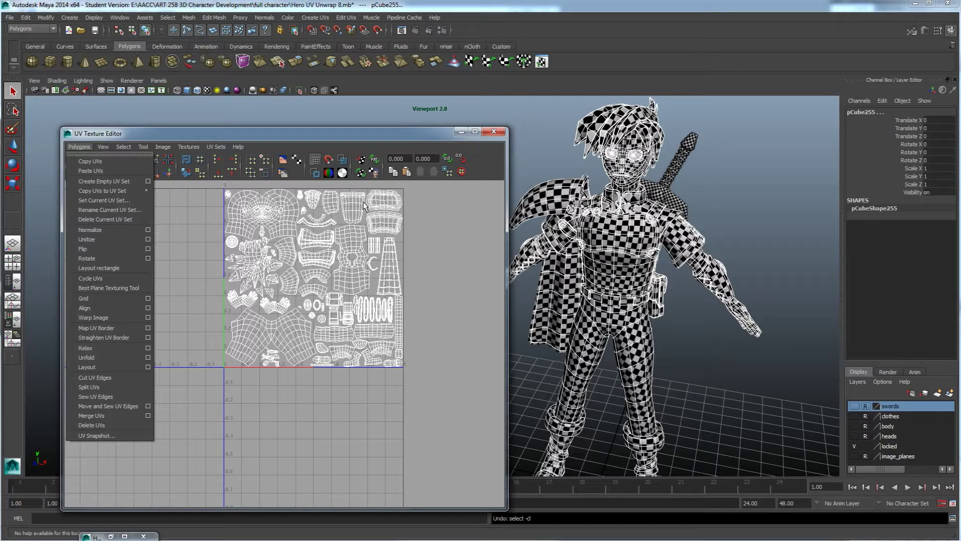
left_click(95, 435)
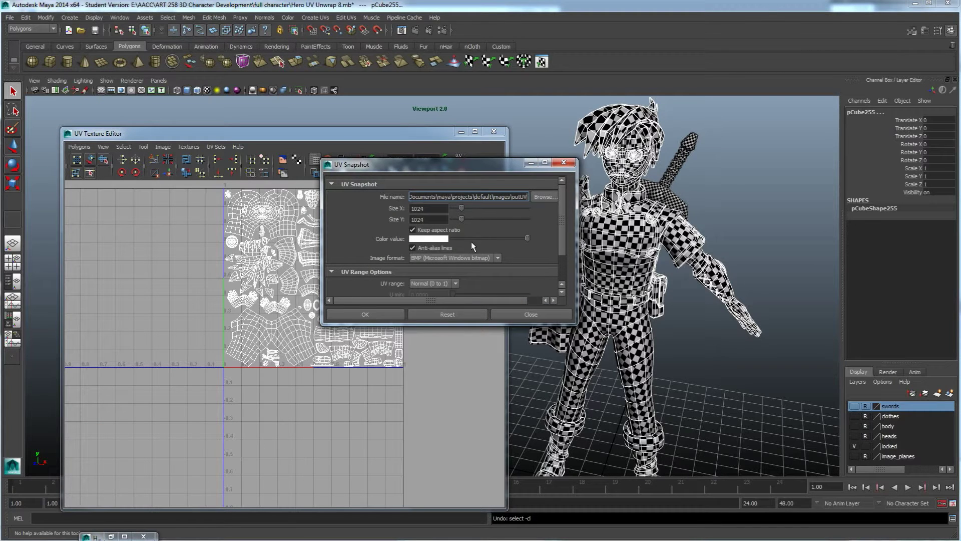
left_click(543, 197)
left_click(128, 119)
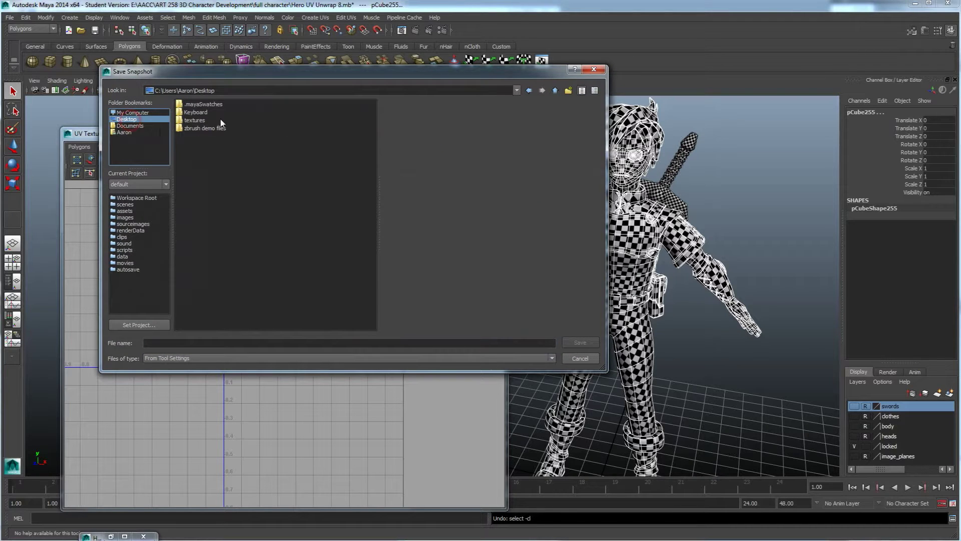
left_click(192, 343)
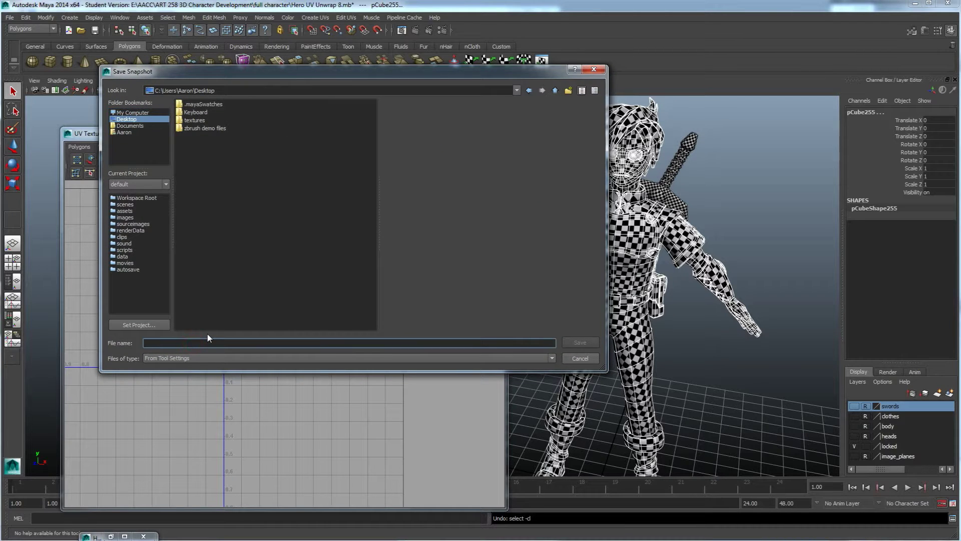
type("Hero demo textures")
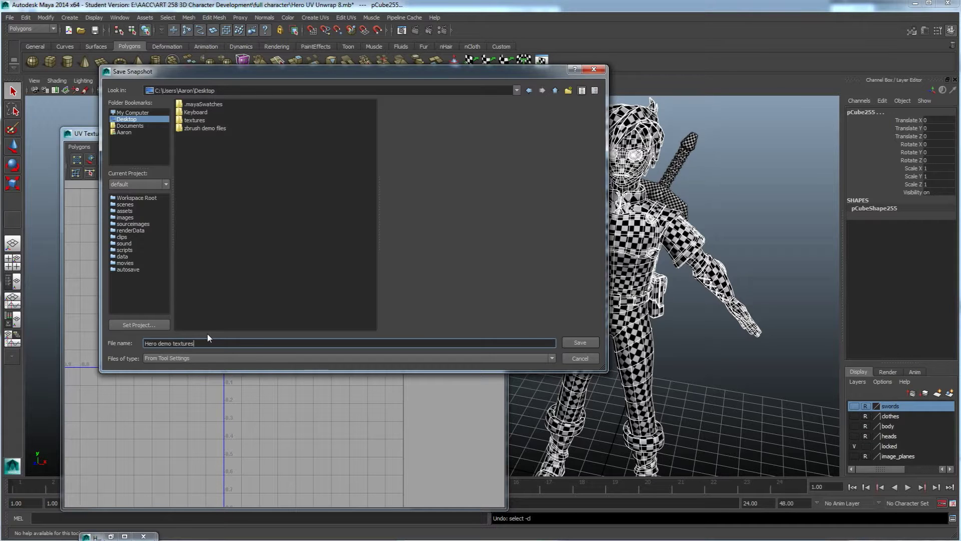
key("Return")
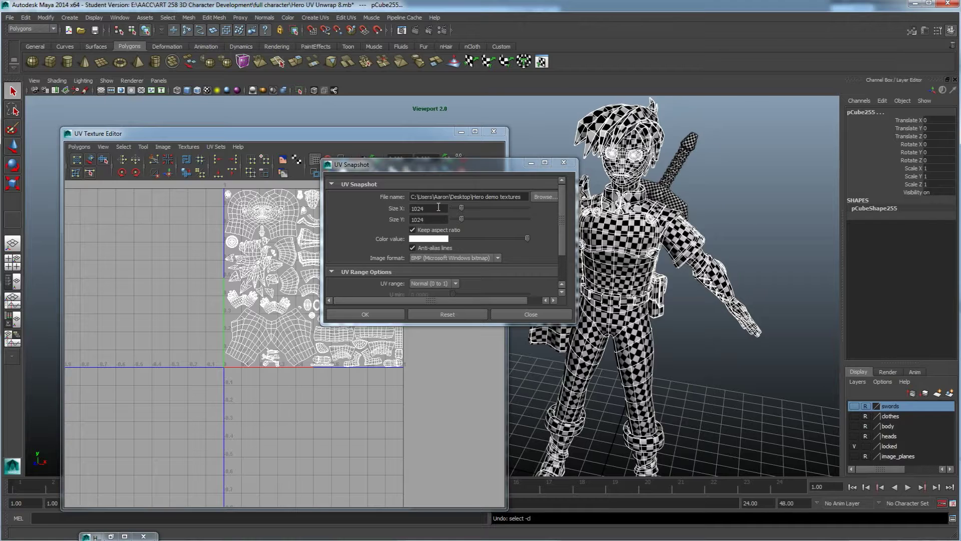
Step: Set the UV snapshot's size to 4096 by 4096 with the aspect ratio kept
left_click_drag(439, 207, 397, 208)
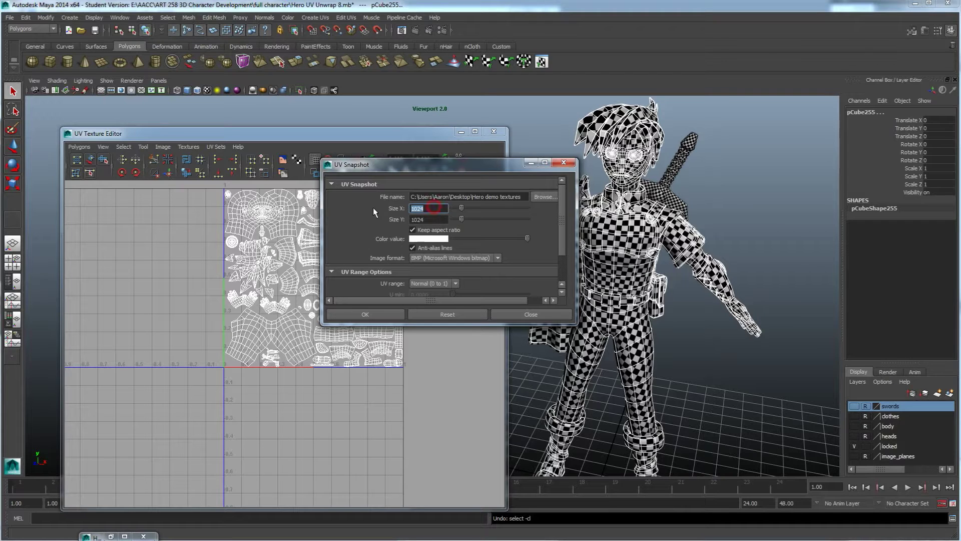
type("3866")
key("Return")
left_click_drag(487, 207, 504, 208)
double_click(440, 209)
type("4096")
key("Return")
left_click(439, 211)
double_click(431, 207)
Step: Check the UV range options and export the snapshot as a BMP with the Normal (0 to 1) range
left_click_drag(564, 221, 563, 265)
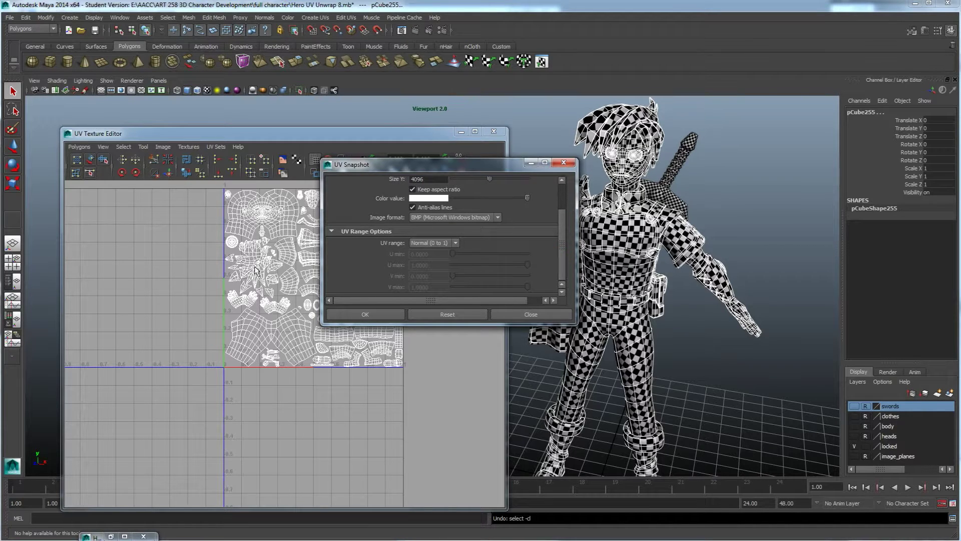
left_click_drag(562, 238, 562, 200)
left_click(424, 208)
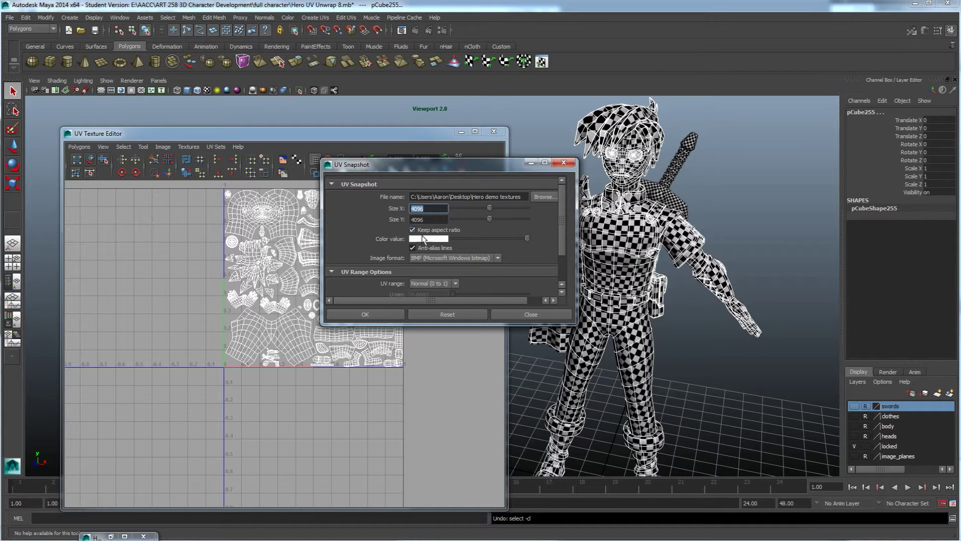
left_click(384, 312)
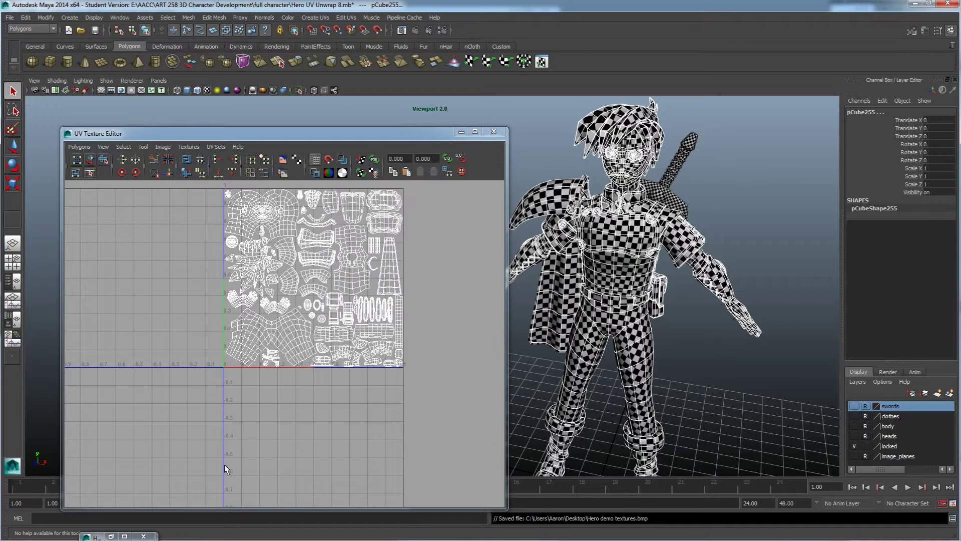
Step: Open the exported Hero demo textures.bmp from the Desktop folder in Windows Photo Viewer and maximize the viewer
left_click(162, 499)
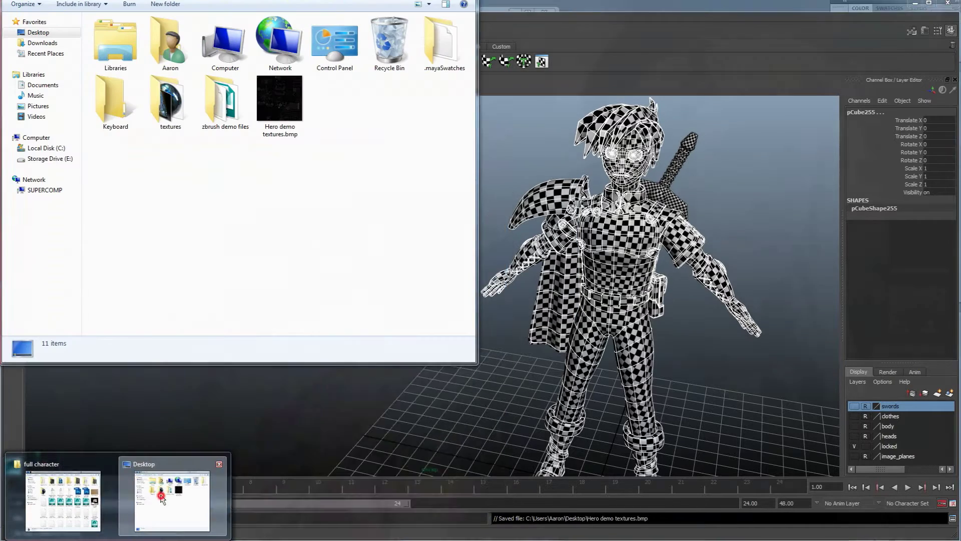
double_click(279, 97)
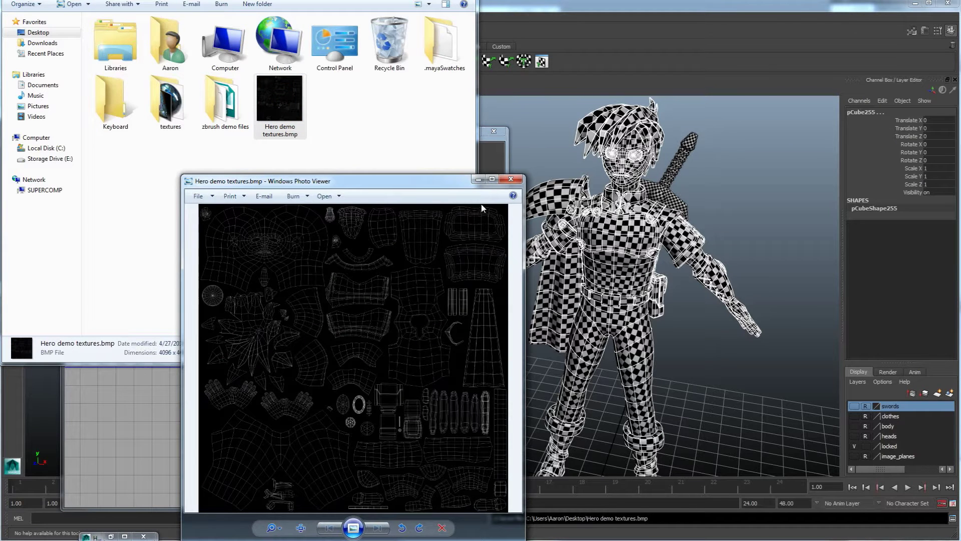
left_click(492, 179)
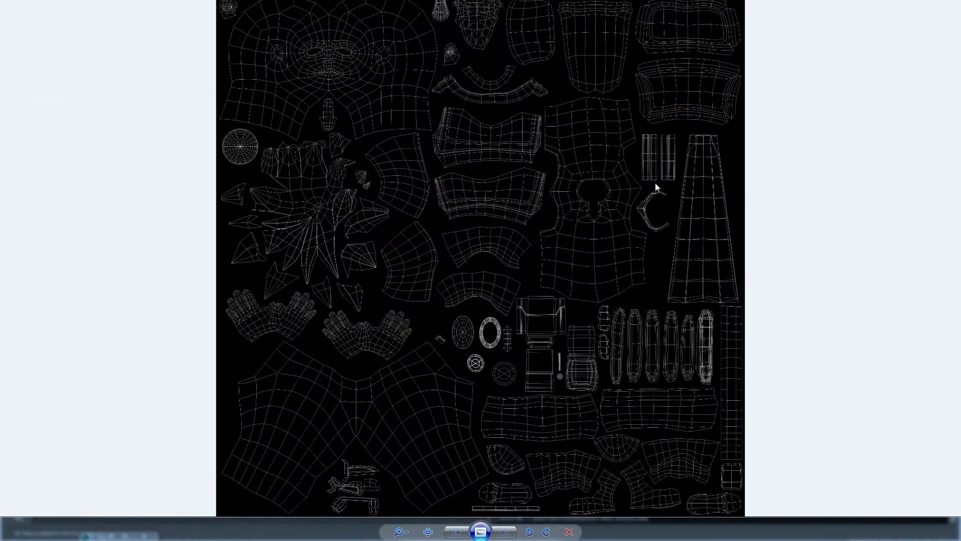
Step: Examine the snapshot's line sharpness around the small hair and arm UV shells at high magnification, then close the image
scroll(518, 202, "up", 5)
left_click_drag(360, 236, 599, 303)
left_click_drag(332, 286, 607, 345)
scroll(517, 241, "up", 3)
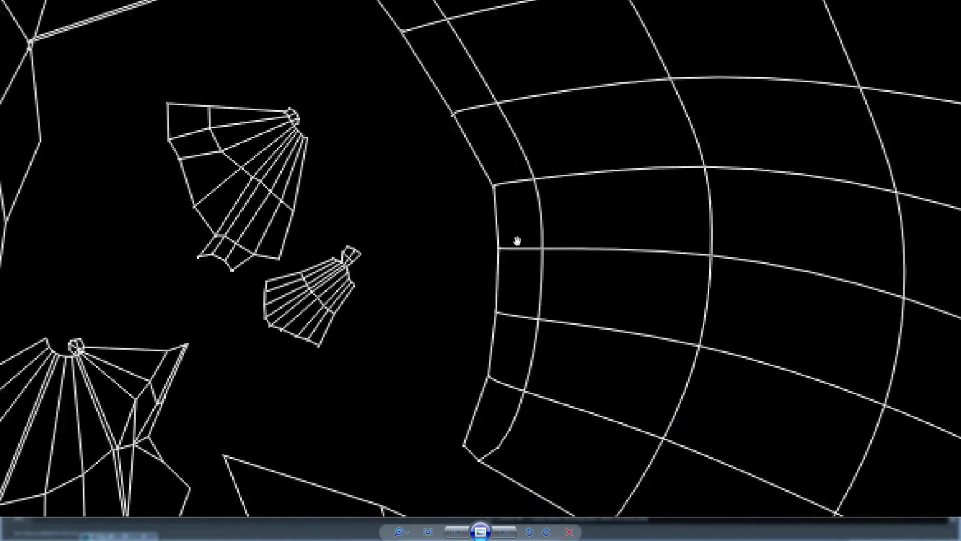
left_click_drag(434, 244, 437, 284)
left_click_drag(429, 200, 457, 224)
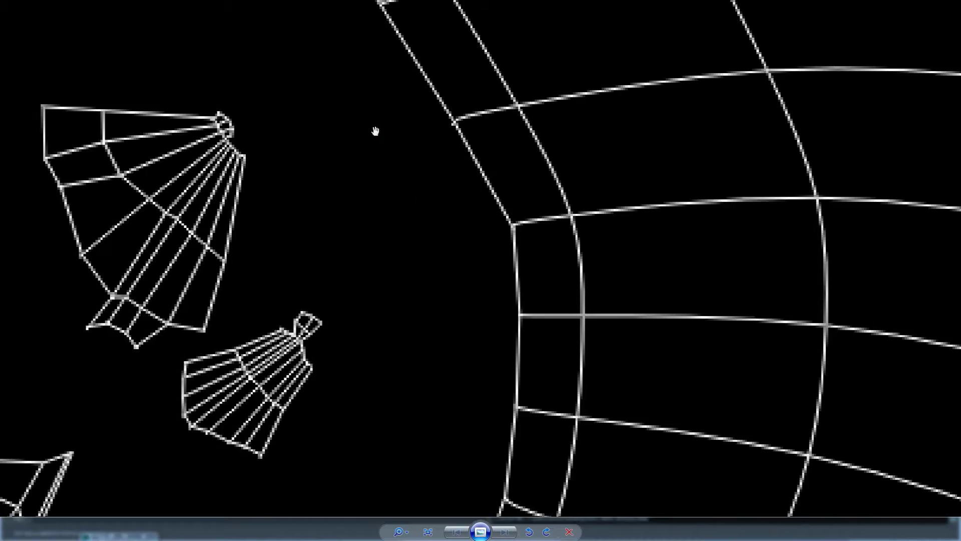
left_click_drag(375, 130, 403, 226)
scroll(387, 237, "down", 3)
scroll(354, 257, "up", 4)
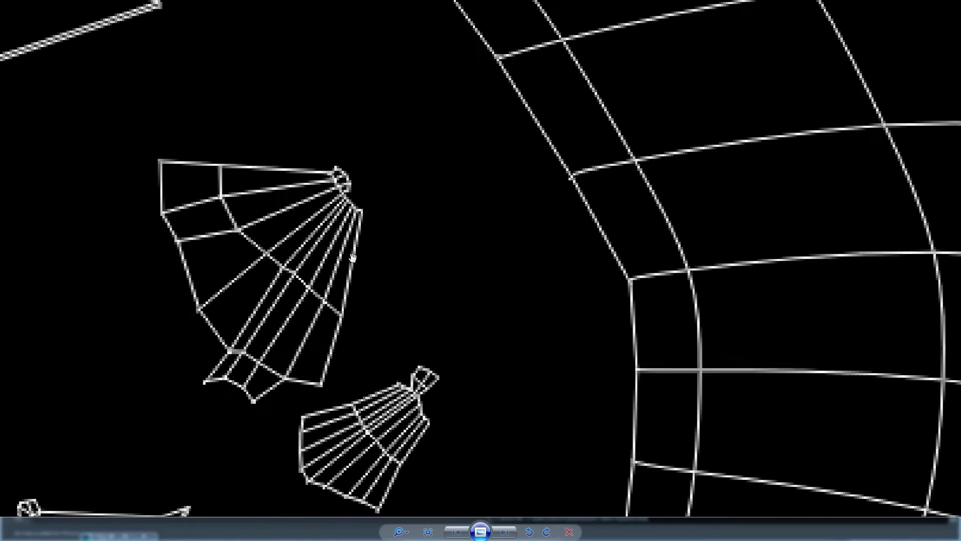
scroll(374, 223, "down", 6)
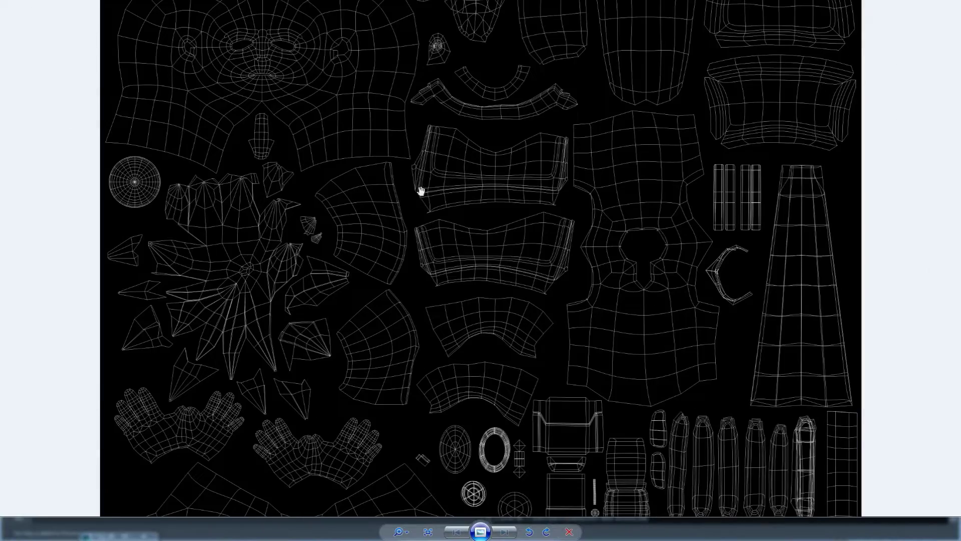
scroll(493, 308, "down", 2)
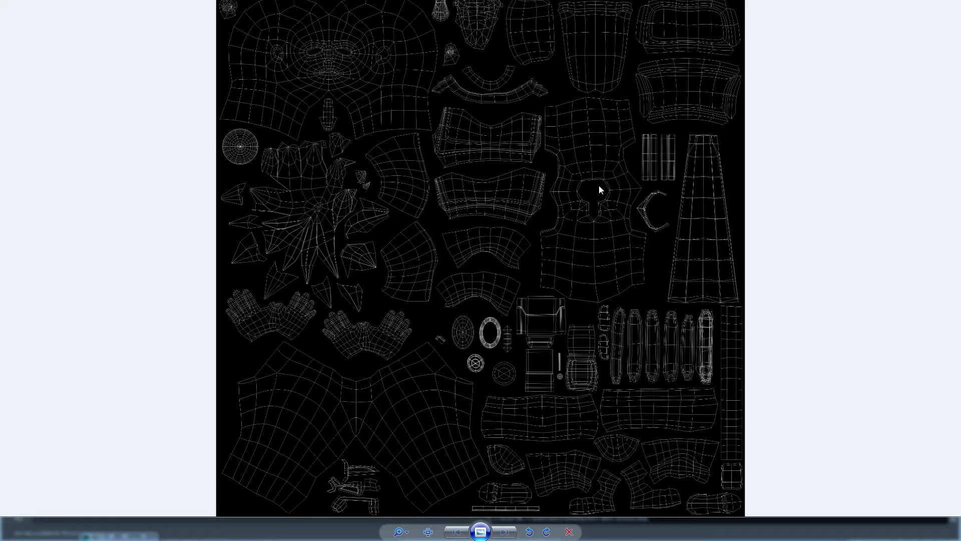
key("alt+F4")
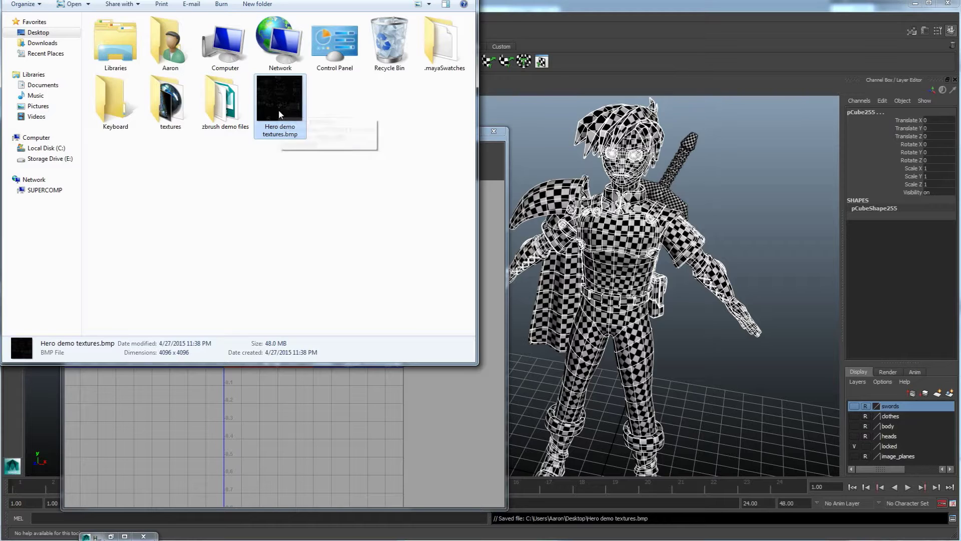
Step: Open Hero demo textures.bmp in Photoshop beside the Hero Diffuse map AO final.psd document and bring the diffuse map forward
left_click_drag(281, 105, 727, 279)
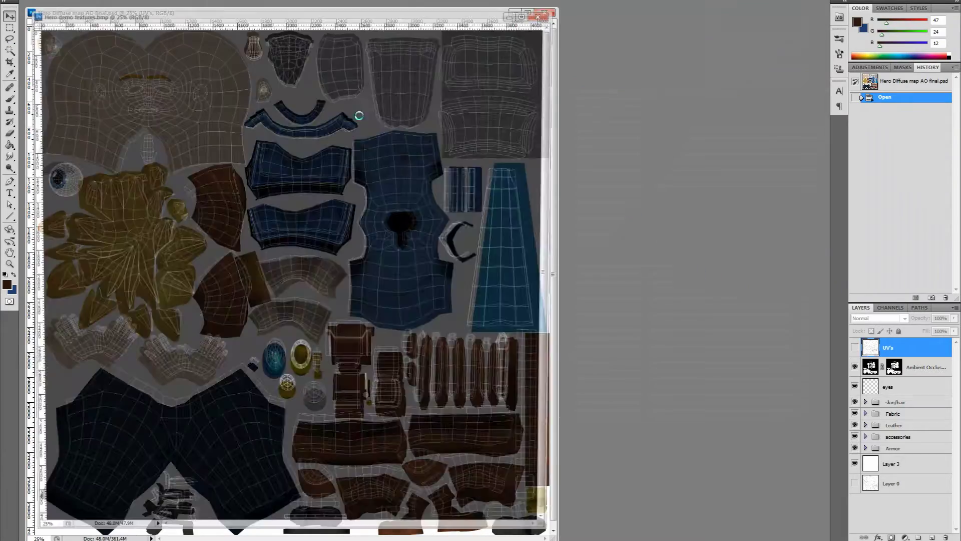
left_click_drag(298, 18, 528, 9)
left_click(214, 14)
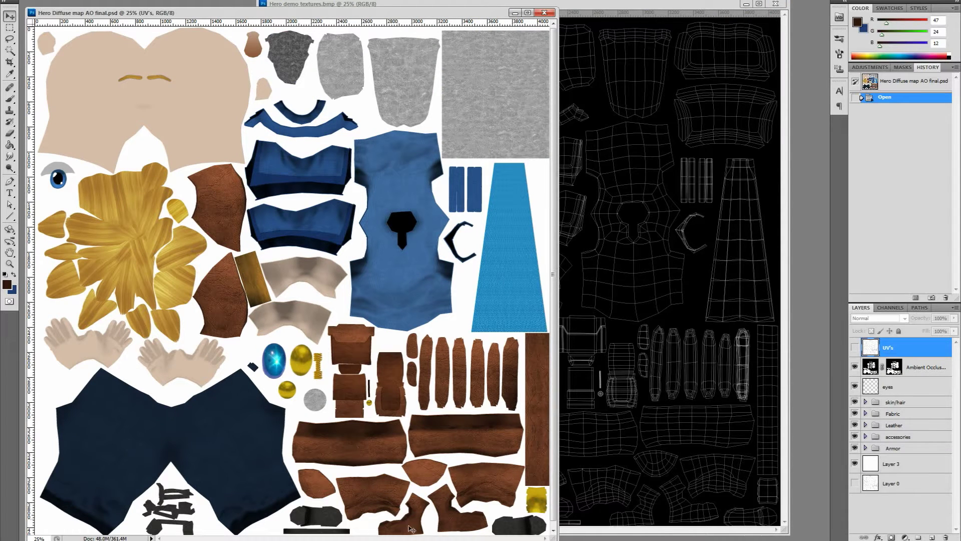
Step: Examine the finished diffuse map's texture detail on the blue tunic, the hair, the eyebrows and the face skin
scroll(401, 269, "up", 1, "alt")
scroll(401, 268, "up", 5, "alt")
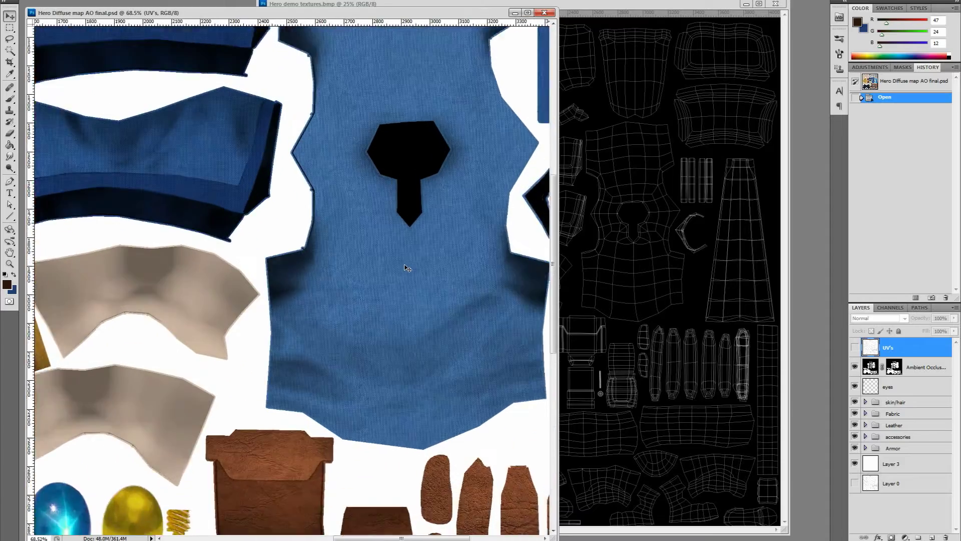
left_click_drag(229, 278, 315, 266)
left_click_drag(37, 150, 265, 295)
left_click_drag(249, 434, 359, 367)
left_click_drag(104, 415, 438, 266)
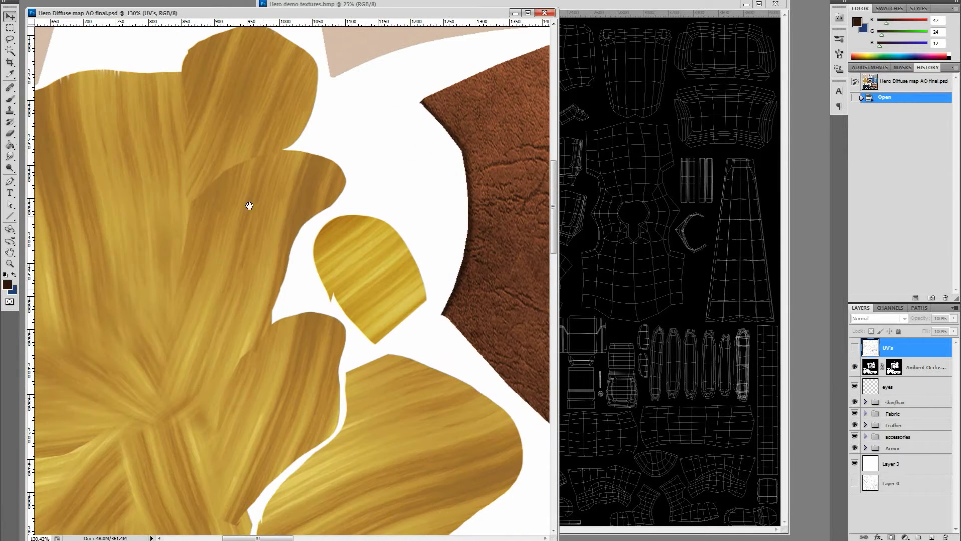
left_click_drag(315, 137, 329, 427)
left_click_drag(396, 243, 333, 381)
left_click_drag(388, 300, 368, 330)
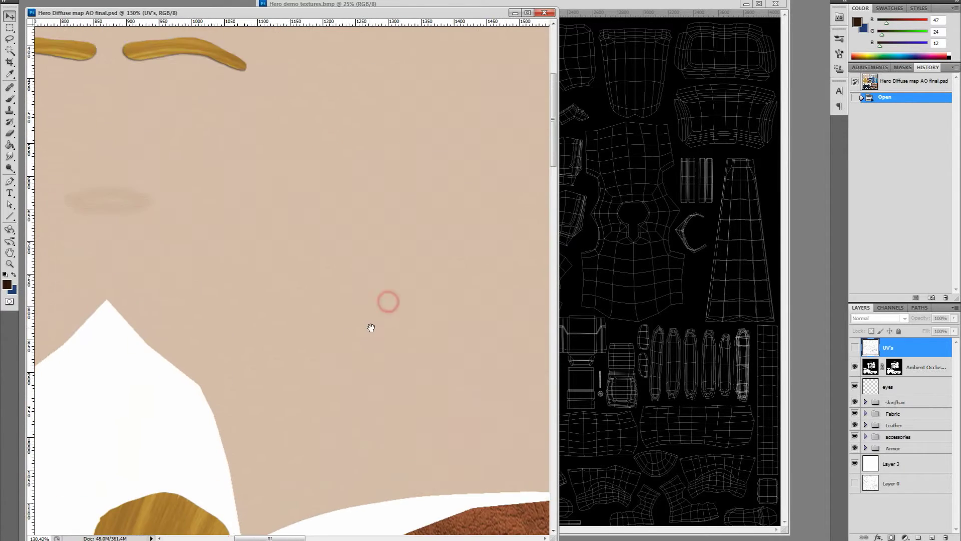
scroll(377, 325, "up", 2)
scroll(382, 325, "down", 6)
Step: Examine the diffuse map's armor, shirt, leather, boot and dark trouser fabric textures, ending with the whole map in view
left_click_drag(459, 339, 210, 358)
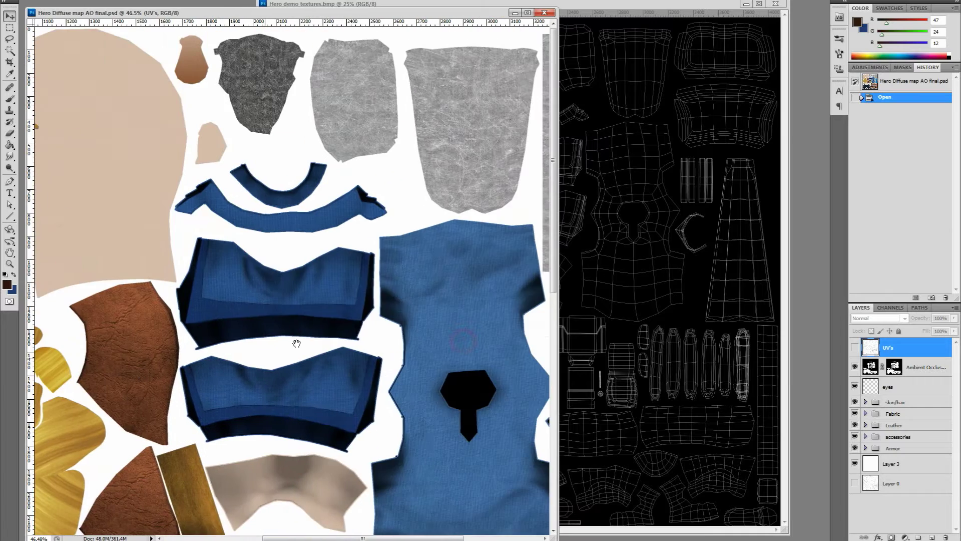
left_click_drag(371, 276, 288, 265)
left_click_drag(395, 378, 245, 63)
left_click_drag(283, 460, 289, 334)
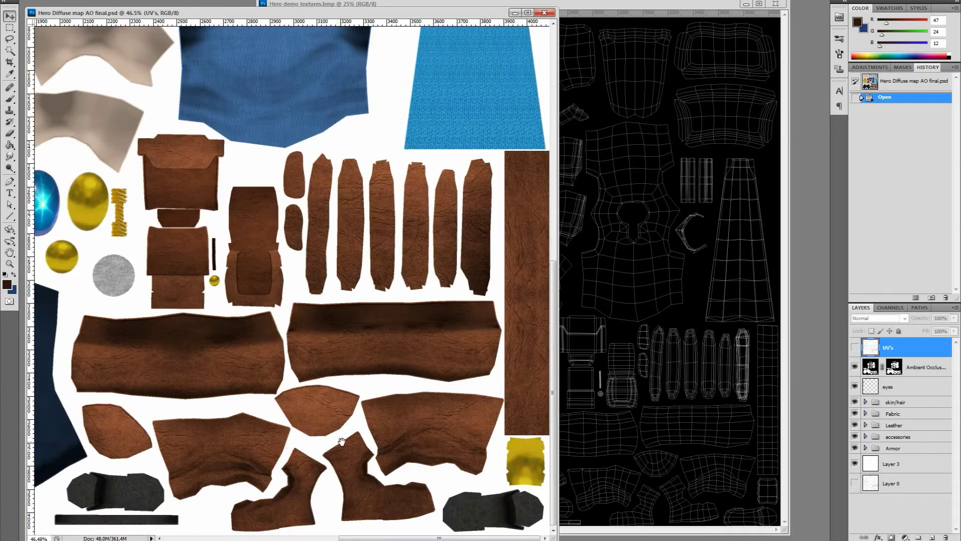
left_click_drag(305, 371, 354, 306)
left_click_drag(300, 334, 436, 290)
scroll(374, 422, "up", 3)
scroll(374, 422, "up", 6, "alt")
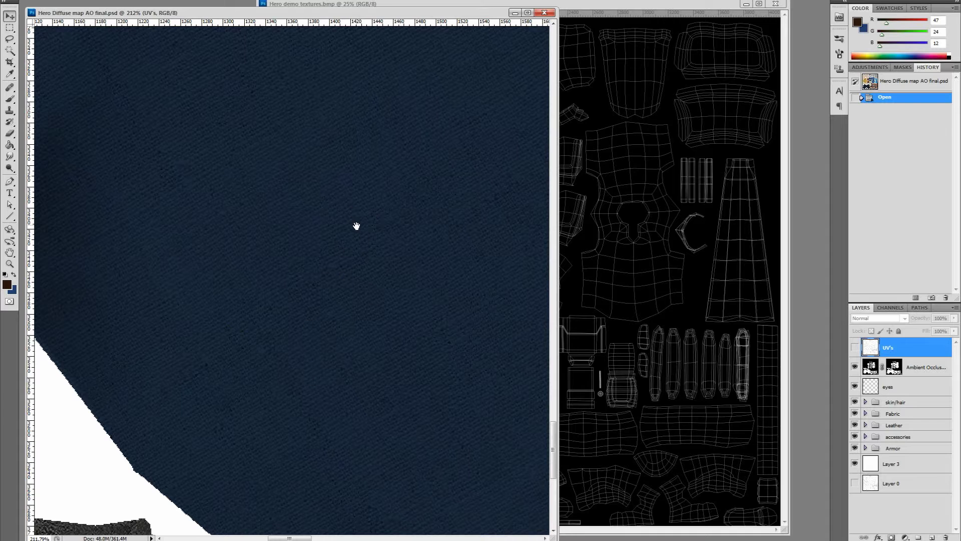
scroll(356, 224, "down", 12, "alt")
scroll(351, 330, "down", 1, "alt")
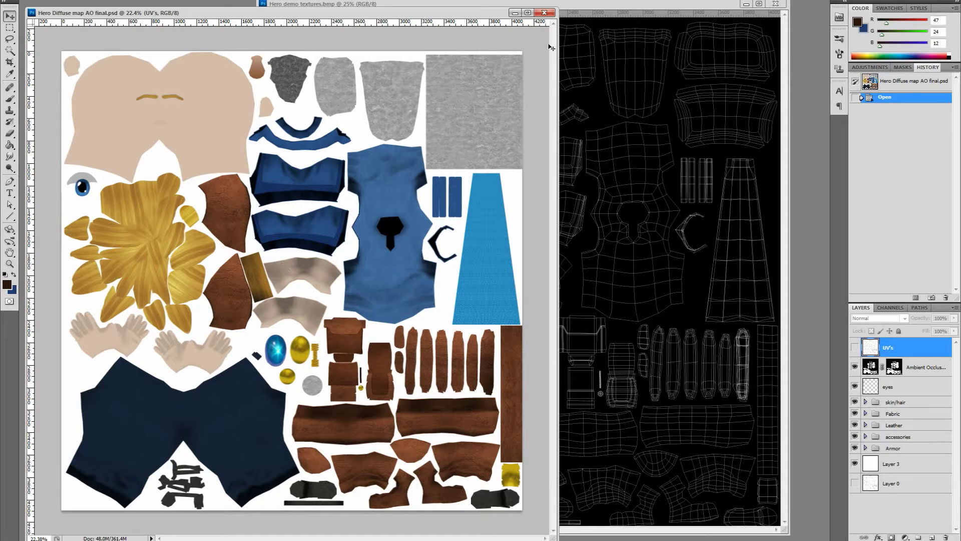
Step: Minimize the diffuse map document and invert the UV snapshot's colors to dark lines on white
left_click(515, 12)
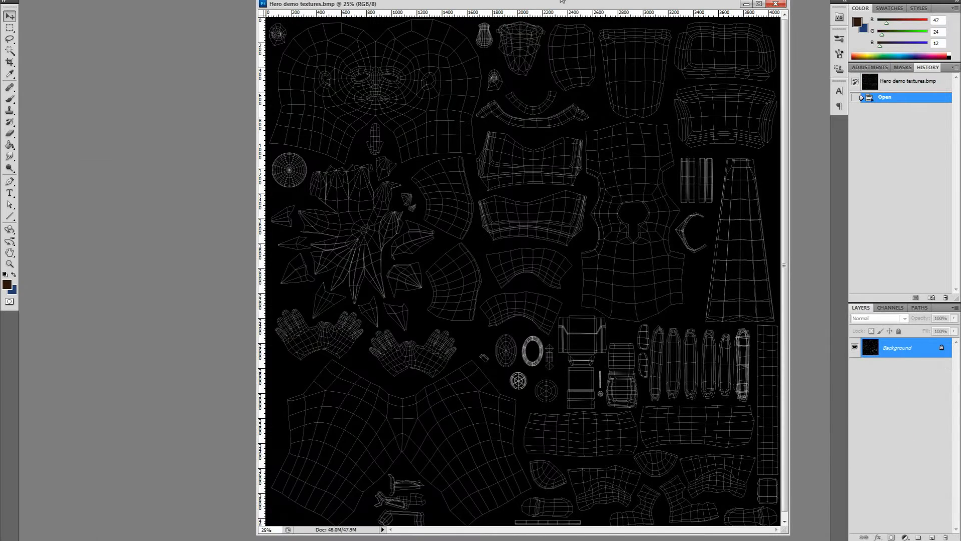
left_click_drag(573, 8, 464, 10)
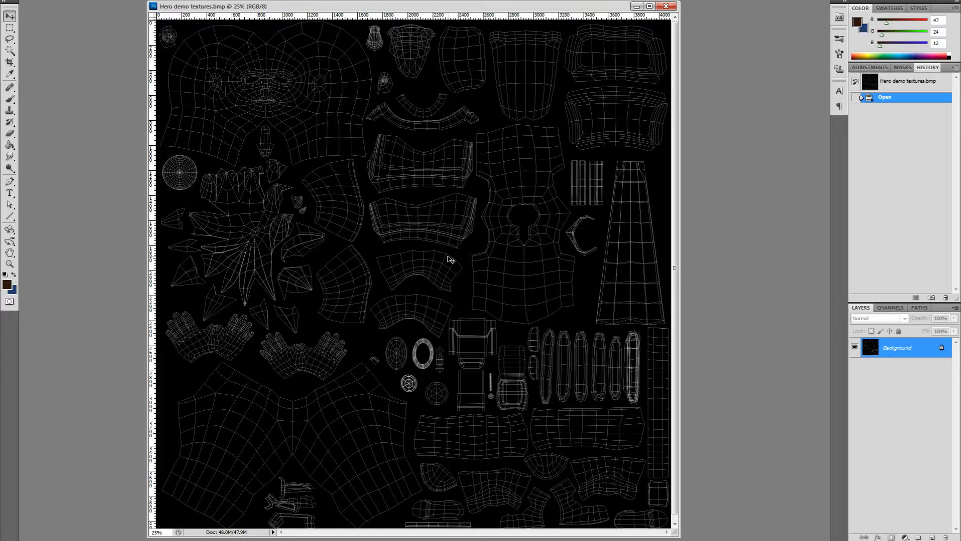
key("ctrl+i")
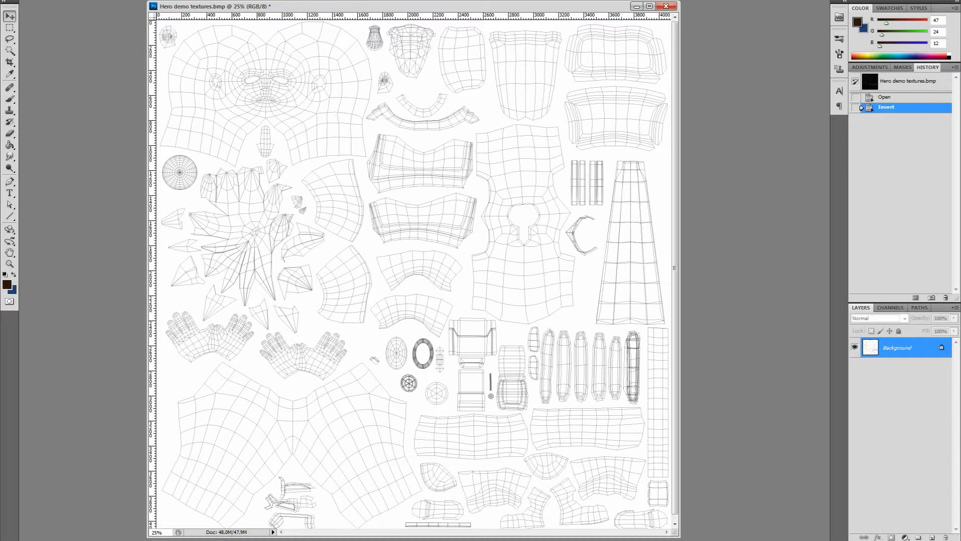
Step: Bring back the full Photoshop interface, move the snapshot window clear of it, and locate the Invert command among the image adjustments
key("f")
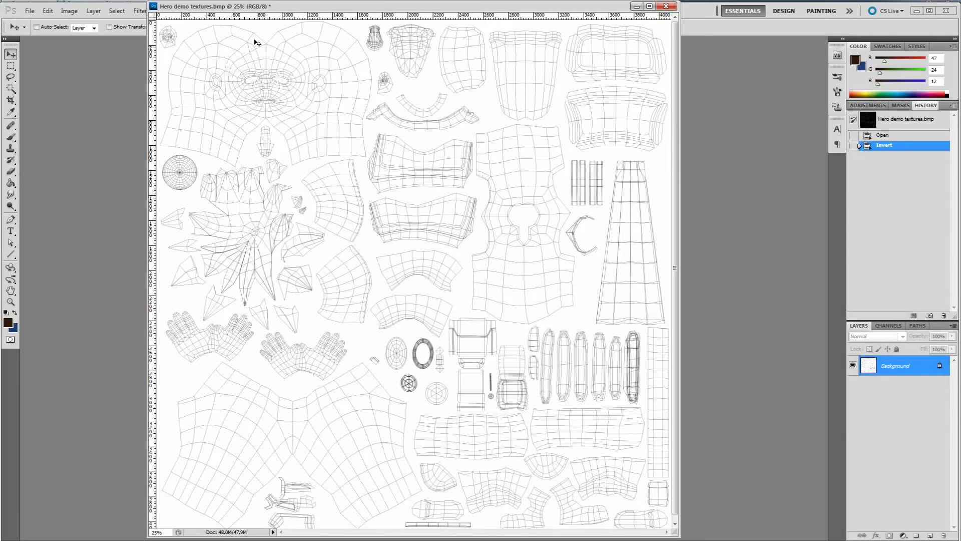
left_click_drag(275, 7, 268, 59)
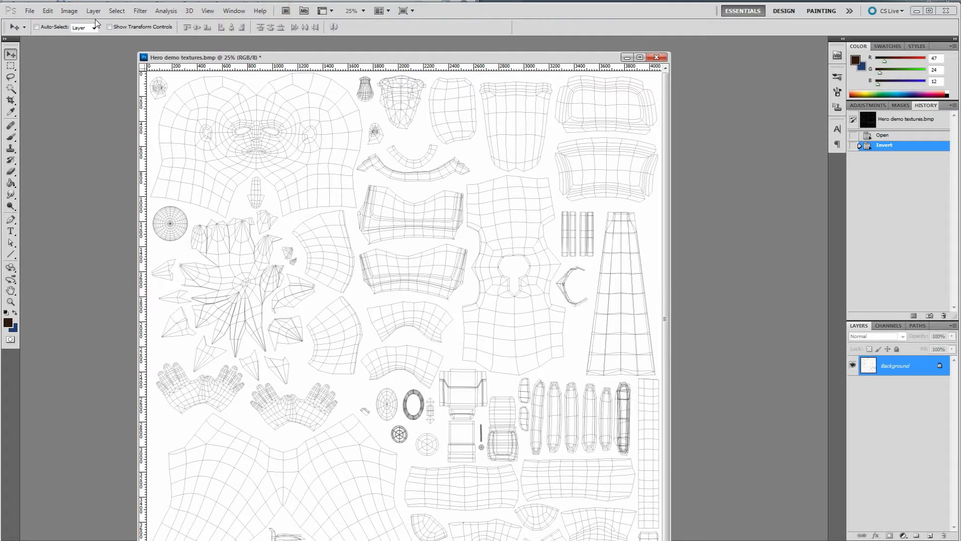
left_click(79, 11)
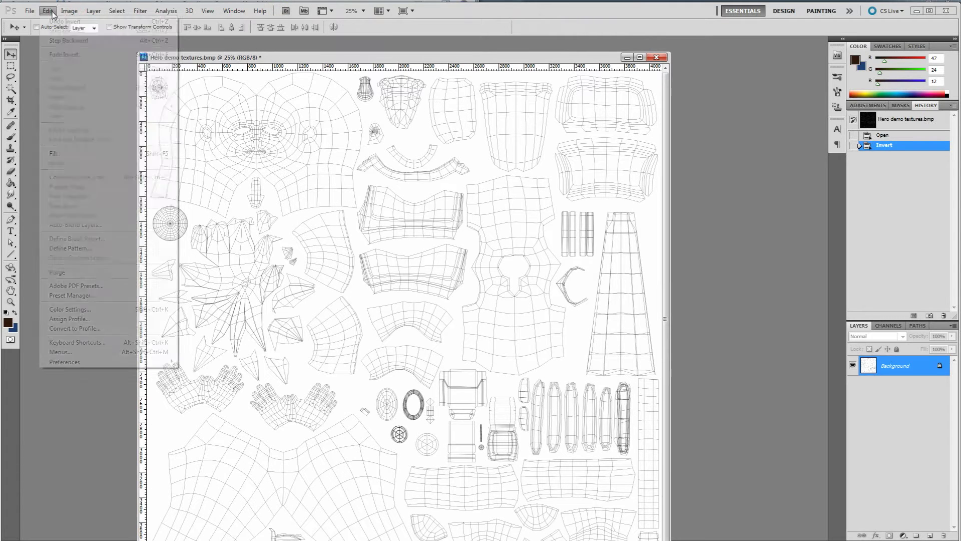
mouse_move(111, 36)
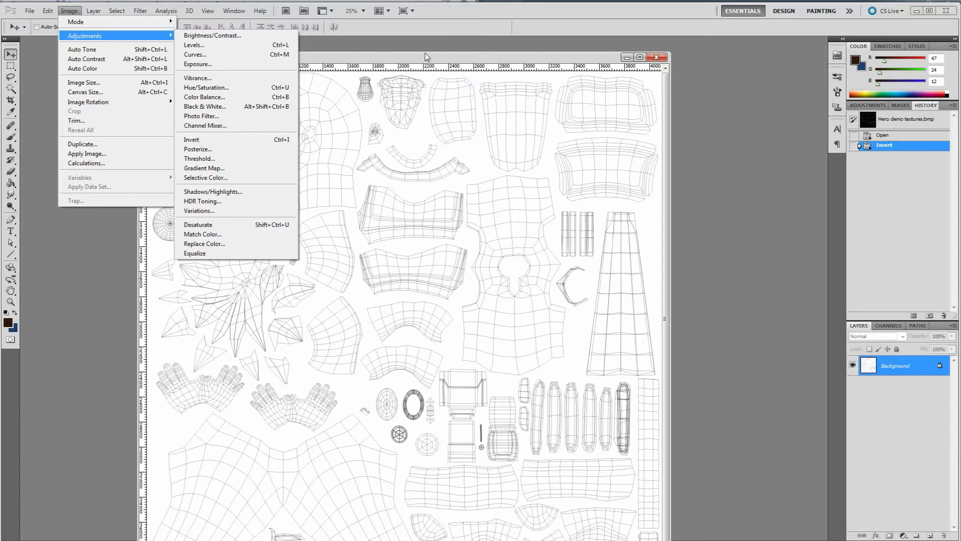
Step: Dock the UV snapshot document as a tab, and return it to a floating window
left_click(379, 51)
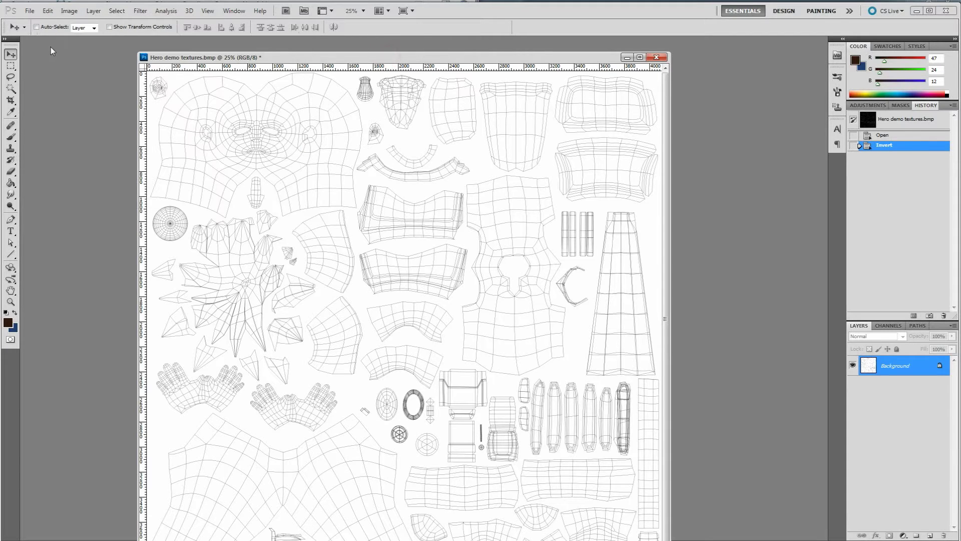
left_click_drag(280, 59, 205, 43)
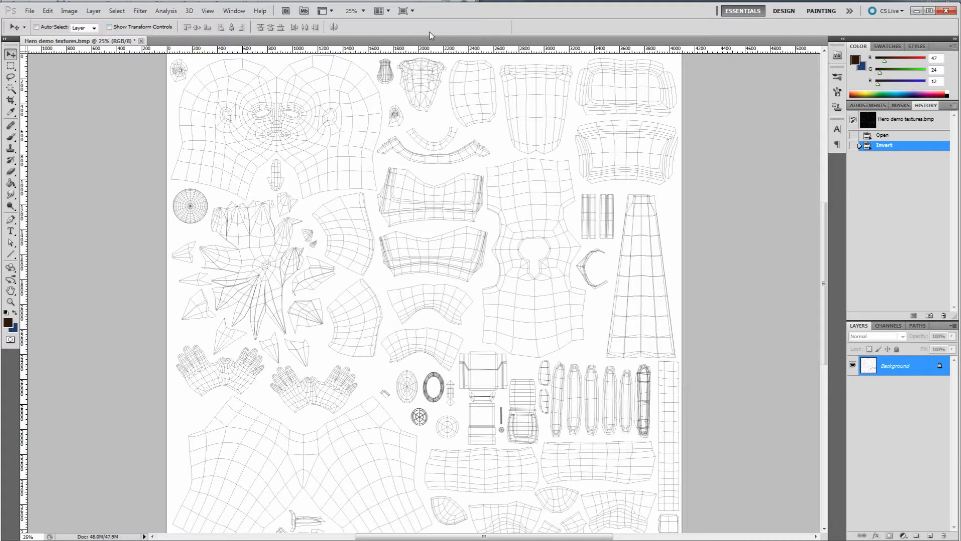
mouse_move(118, 40)
left_mouse_down()
mouse_move(128, 61)
mouse_move(128, 48)
left_mouse_up()
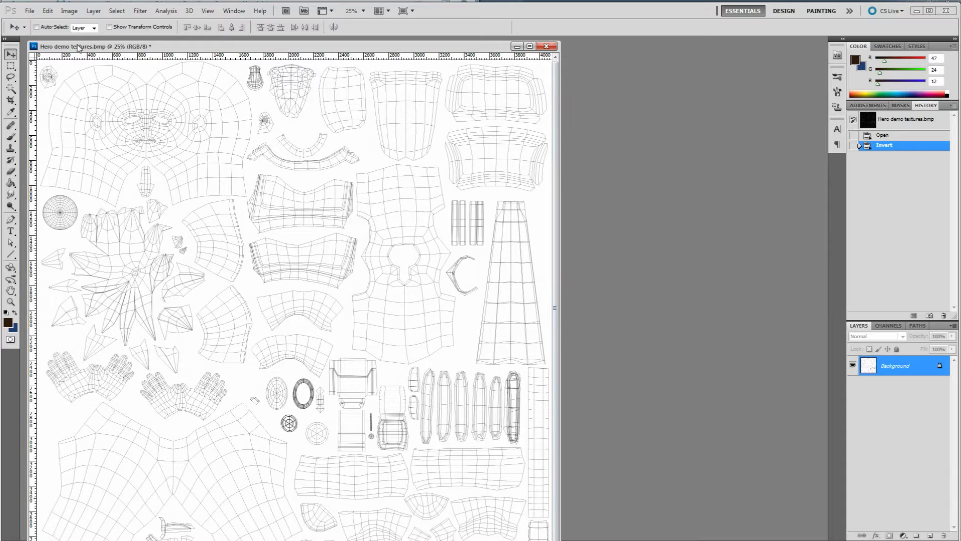
Step: Examine the Interface preferences for the options on opening documents as tabs and docking floating windows, and leave them without changes
left_click(47, 10)
mouse_move(75, 363)
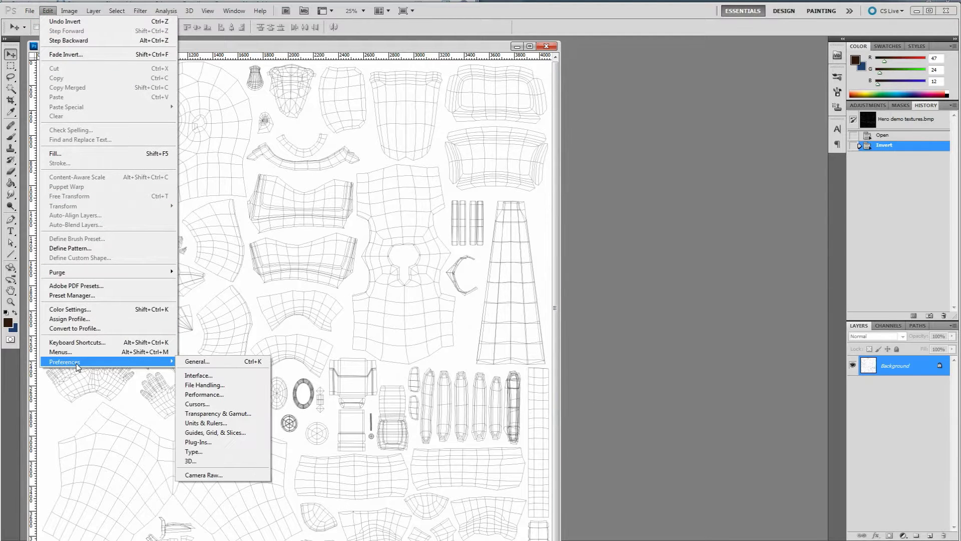
left_click(197, 362)
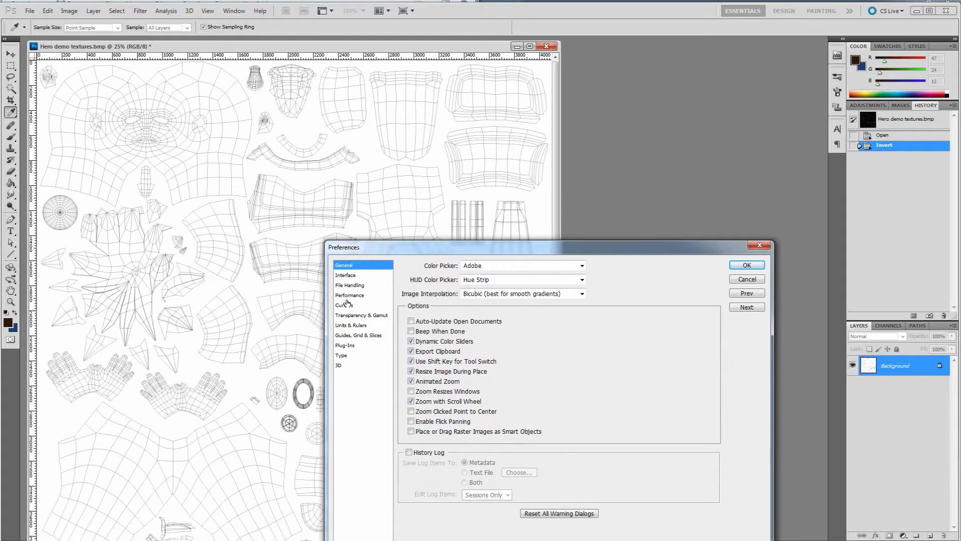
left_click(350, 285)
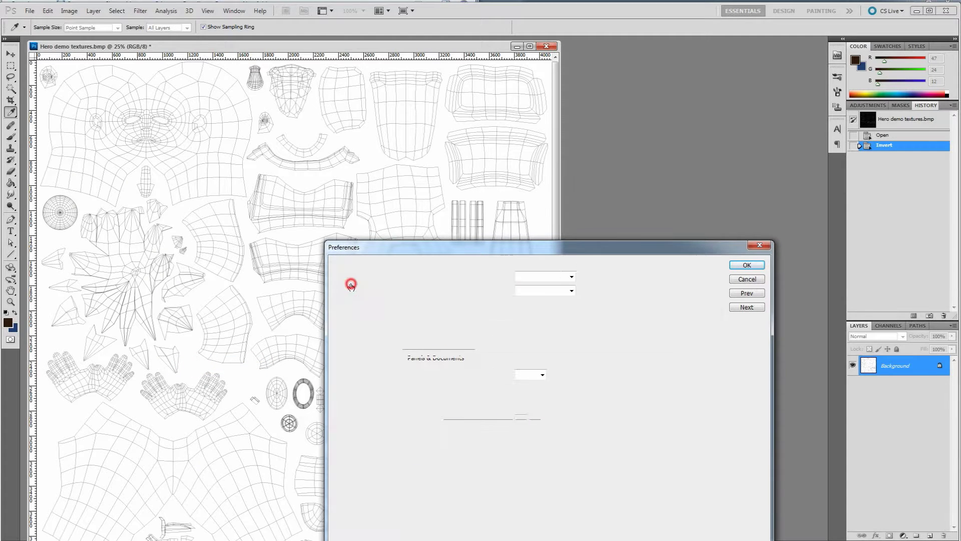
left_click(351, 275)
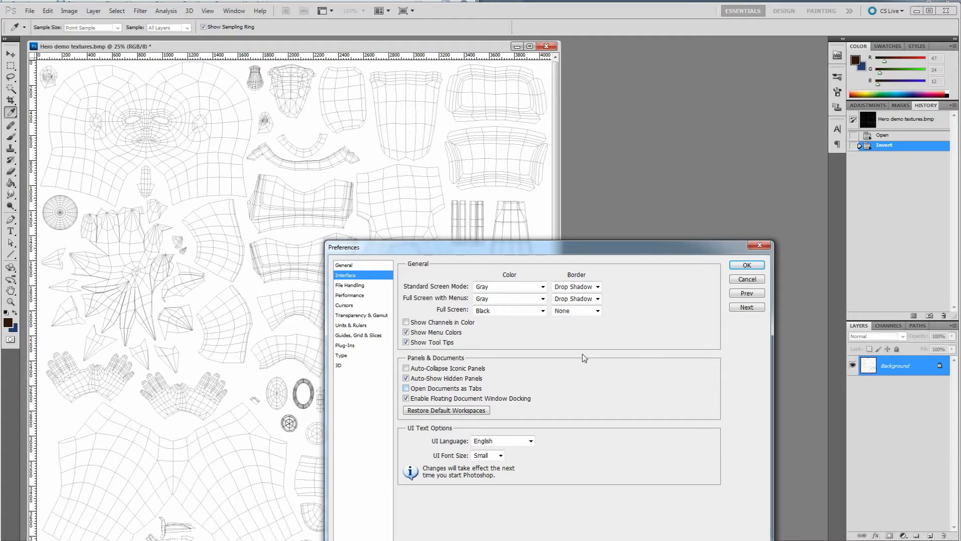
left_click(744, 278)
key("v")
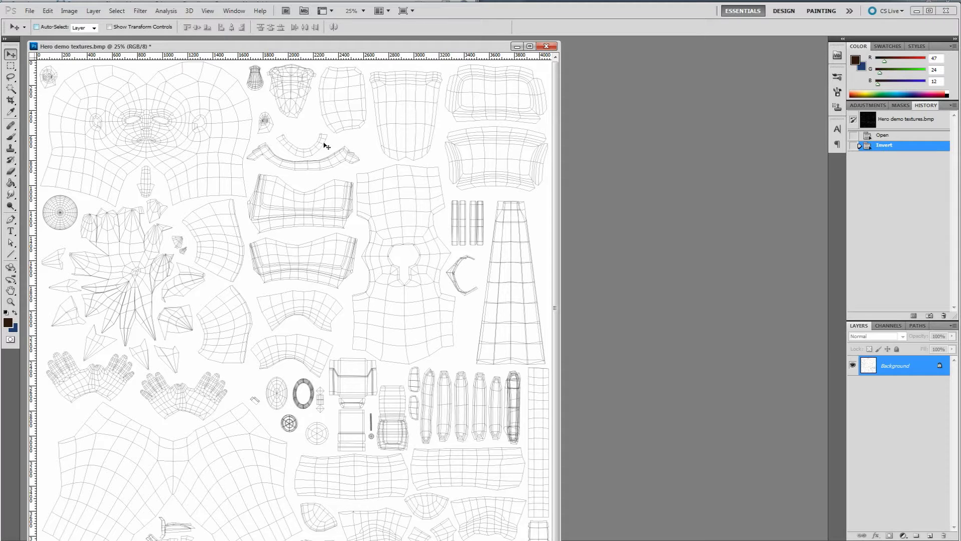
Step: On a new layer above the Background, handwrite a first name with the Brush in orange ff5400 across the upper-right UV shell
left_click(929, 536)
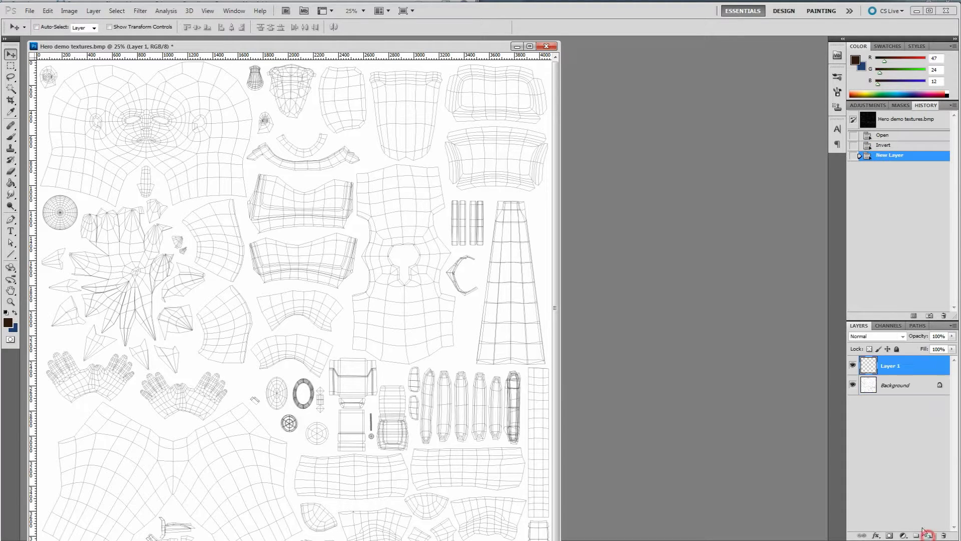
key("b")
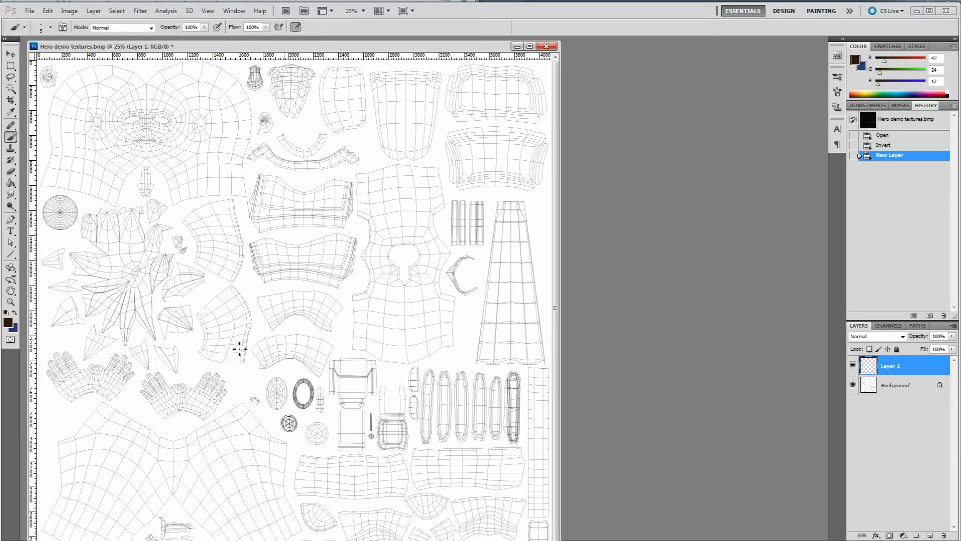
left_click(8, 322)
mouse_move(483, 249)
left_mouse_down()
mouse_move(462, 249)
mouse_move(471, 243)
left_mouse_up()
left_click_drag(481, 369, 482, 365)
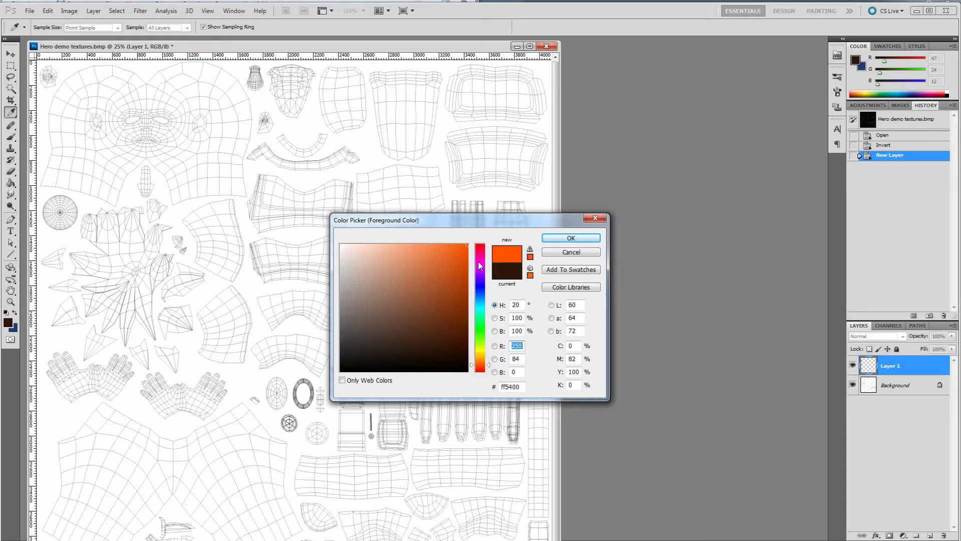
left_click(571, 237)
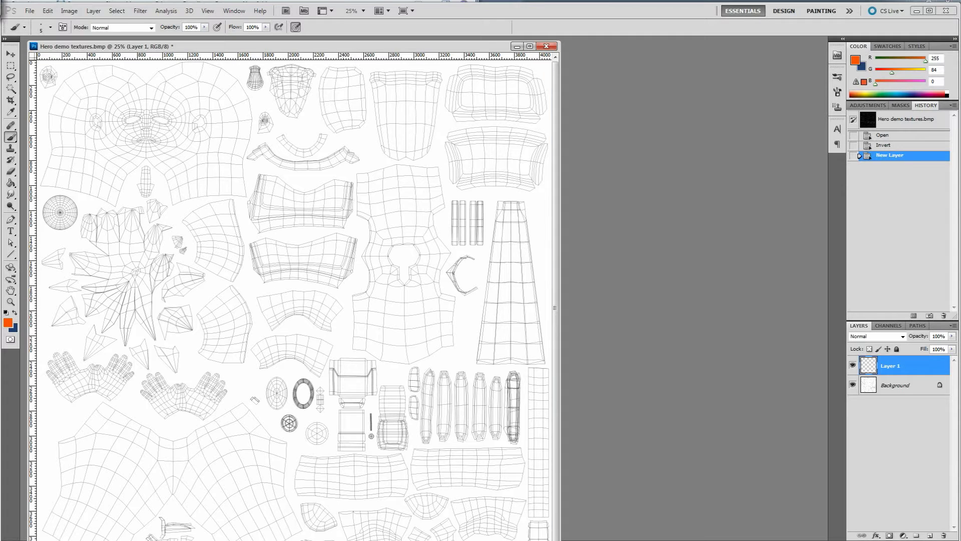
left_click_drag(473, 102, 514, 90)
left_click_drag(514, 90, 519, 97)
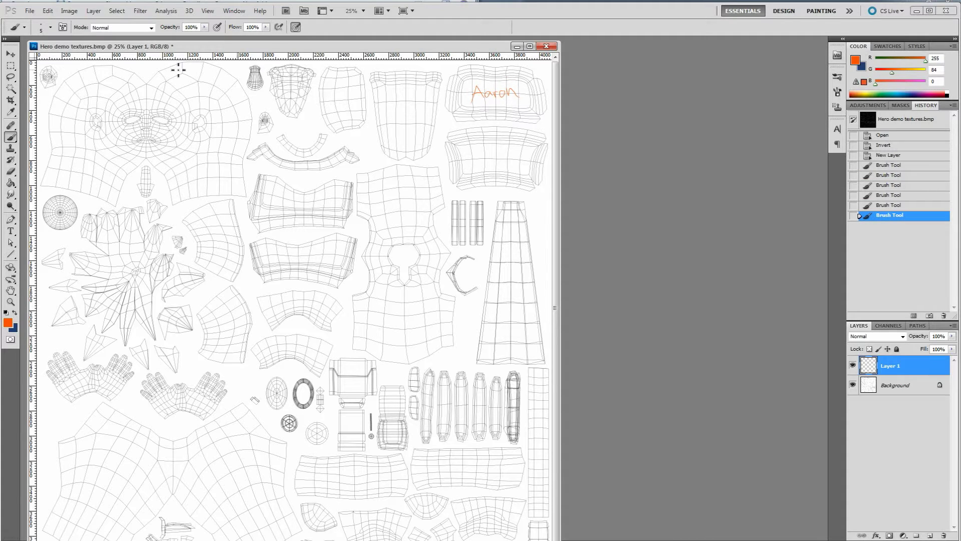
Step: Start saving the layered document under a new format as Hero demo textures.psd and bring up the available file formats
left_click(29, 10)
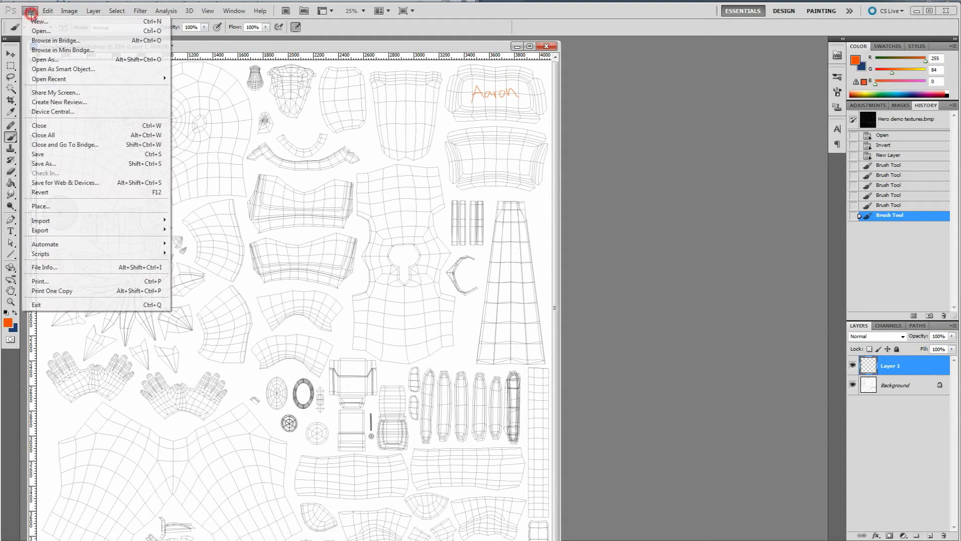
left_click(56, 165)
left_click(484, 250)
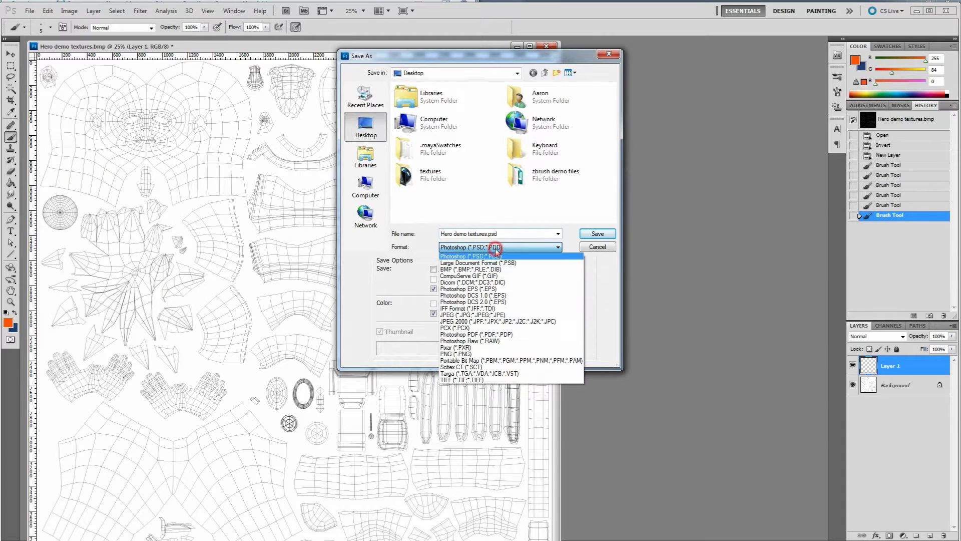
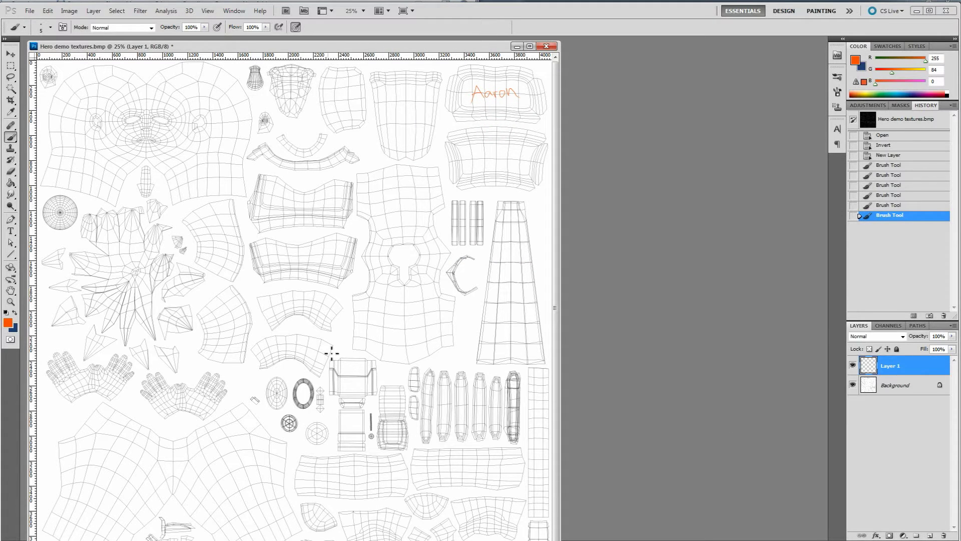
Step: Save the layered document as Hero demo textures.psd in Photoshop format on the Desktop, and switch to the Maya scene with the checkered hero
key("ctrl+s")
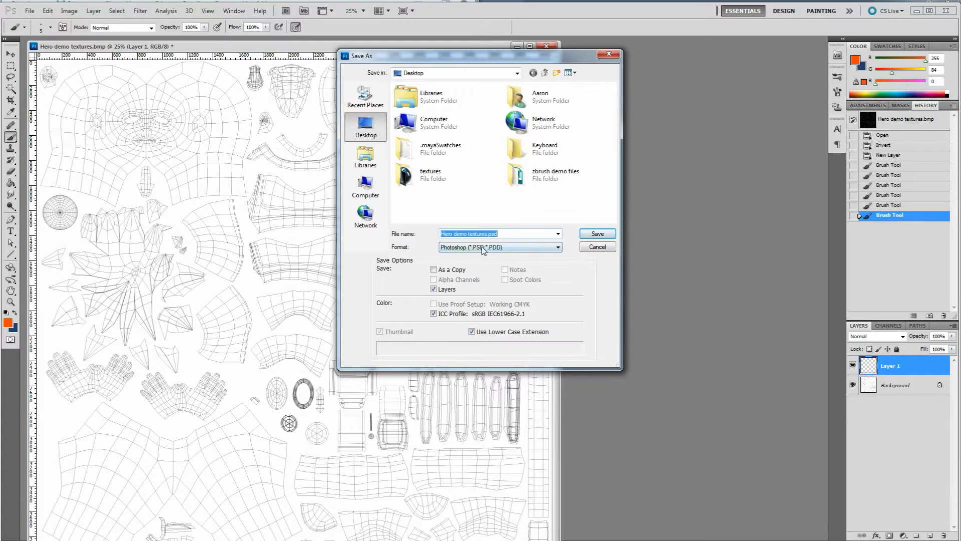
left_click(596, 234)
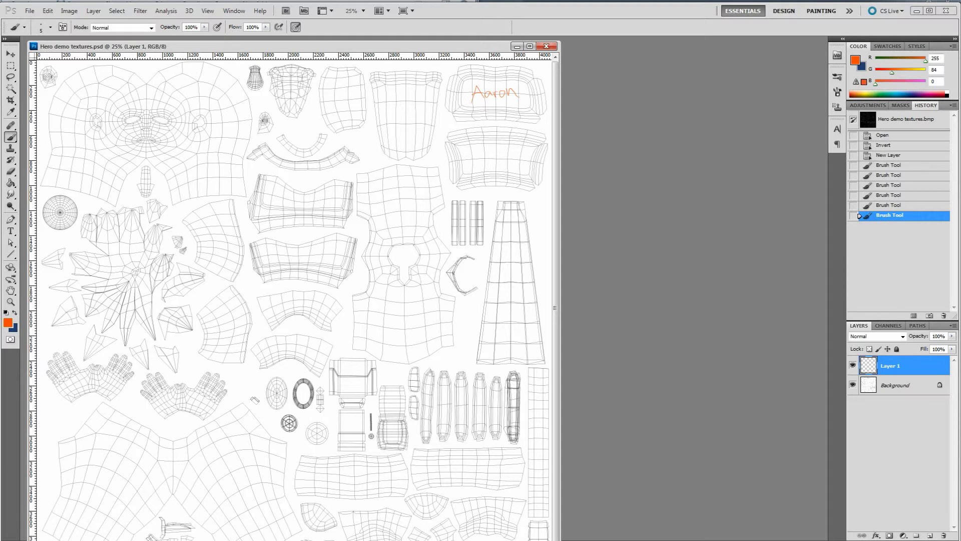
mouse_move(65, 540)
mouse_move(172, 540)
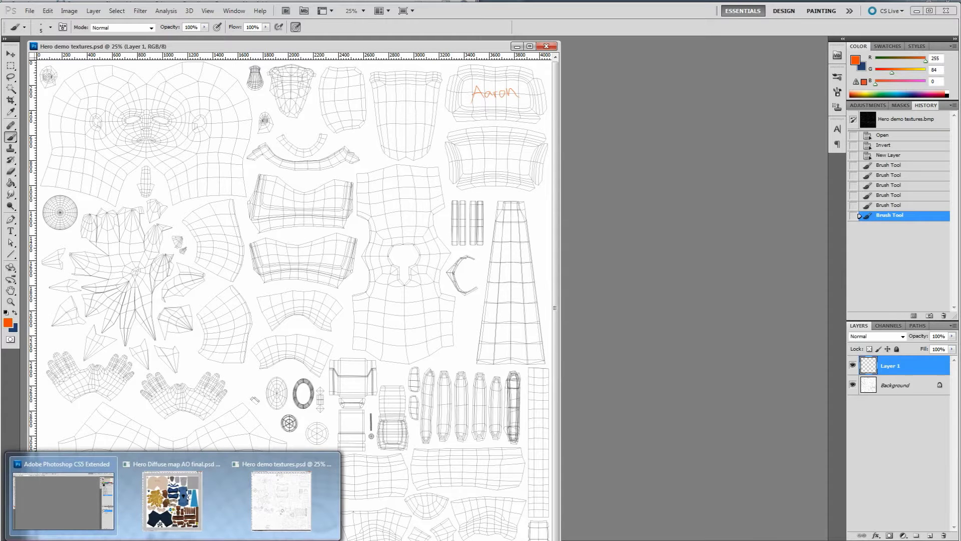
mouse_move(225, 540)
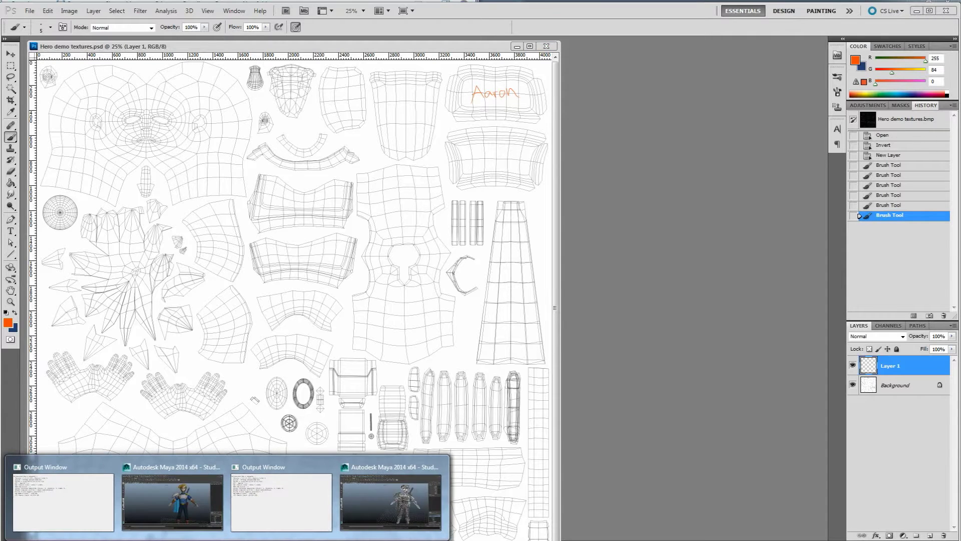
left_click(406, 503)
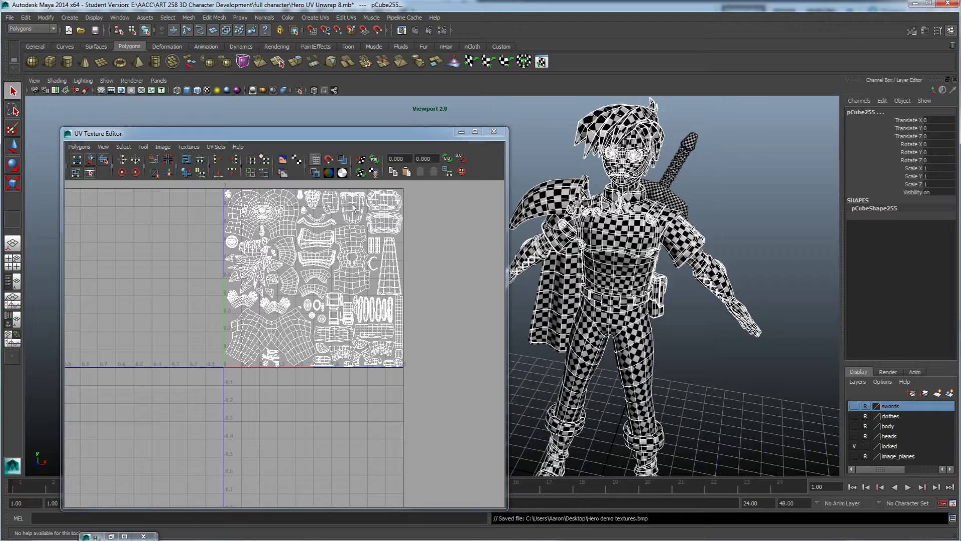
Step: Restore the minimized Hypershade and bring it fully into view over the UV Texture Editor
left_click_drag(408, 138, 371, 135)
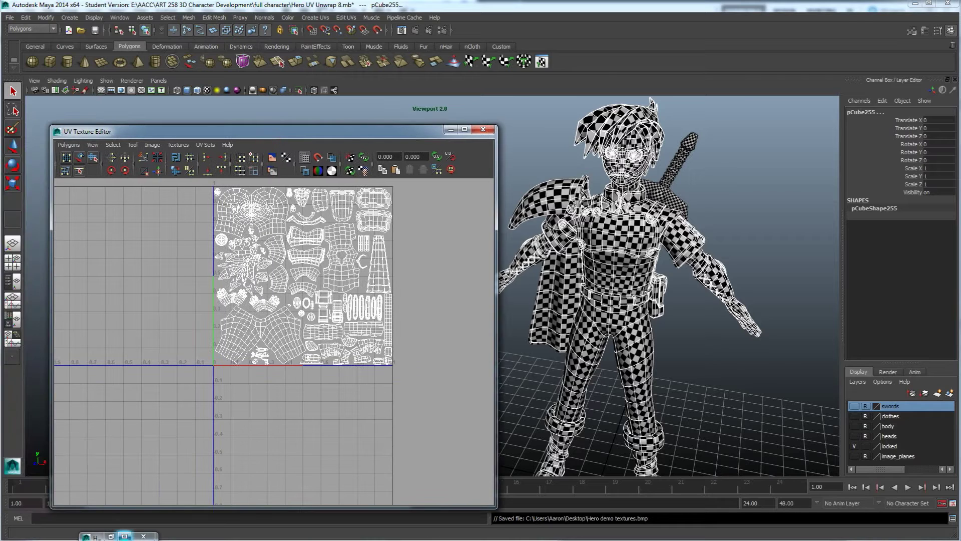
left_click(125, 536)
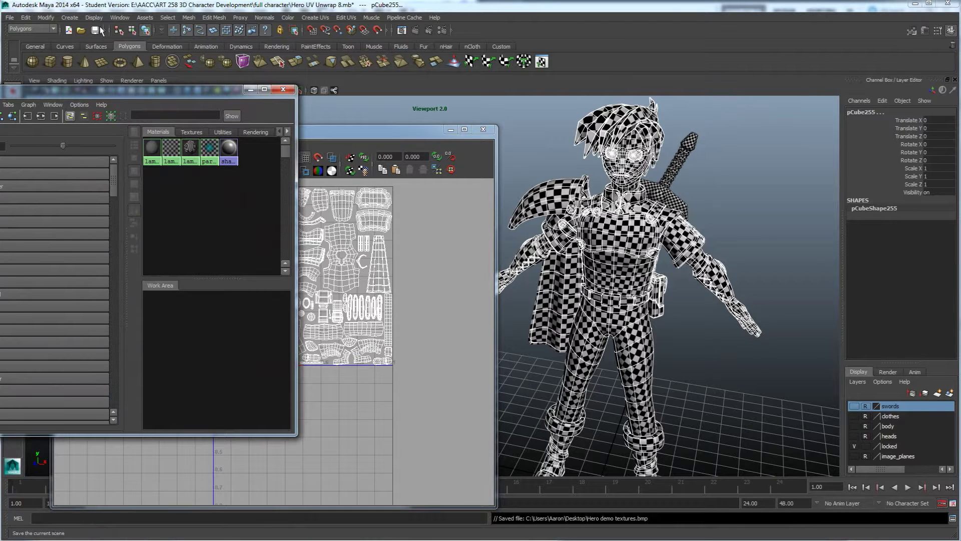
left_click(119, 18)
mouse_move(150, 32)
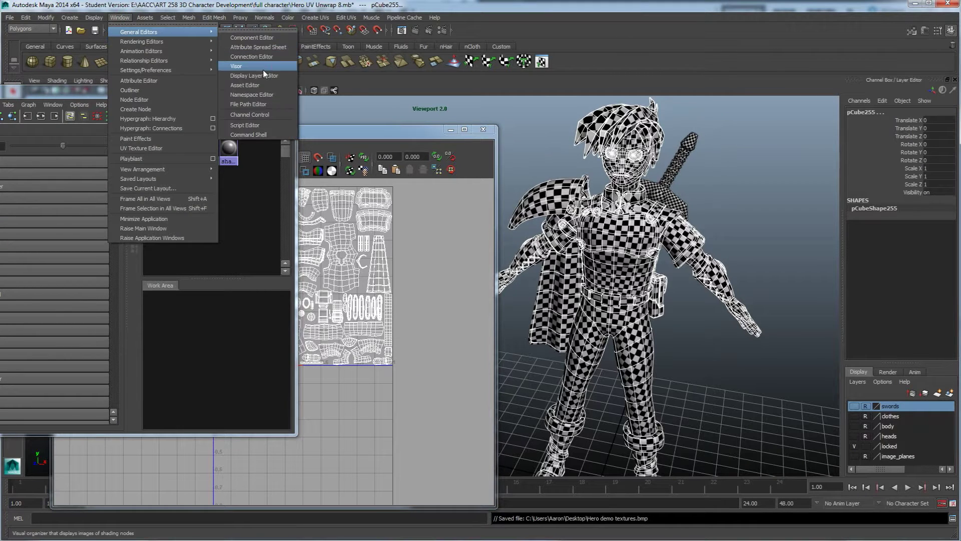
mouse_move(178, 43)
left_click(239, 67)
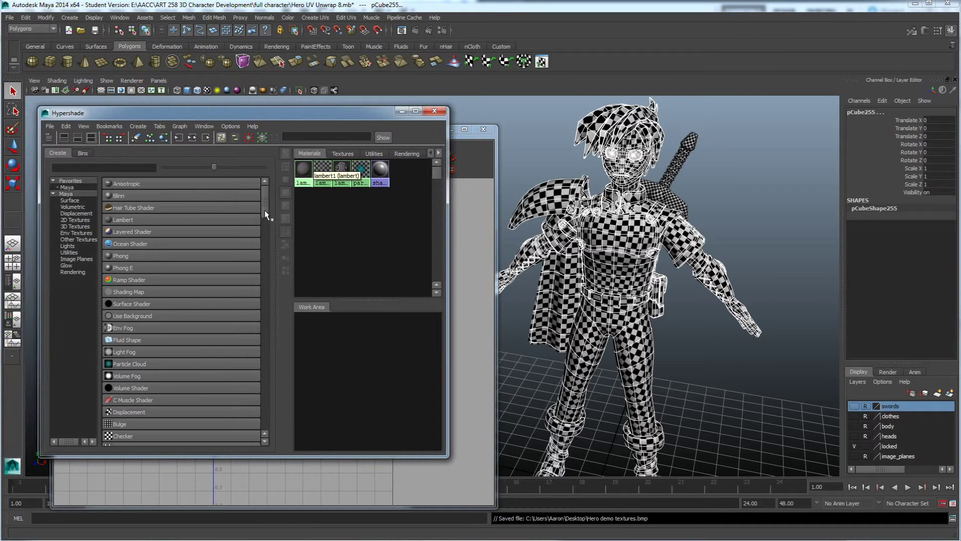
Step: Create a new Lambert material and connect a File texture to its Color attribute
left_click(121, 221)
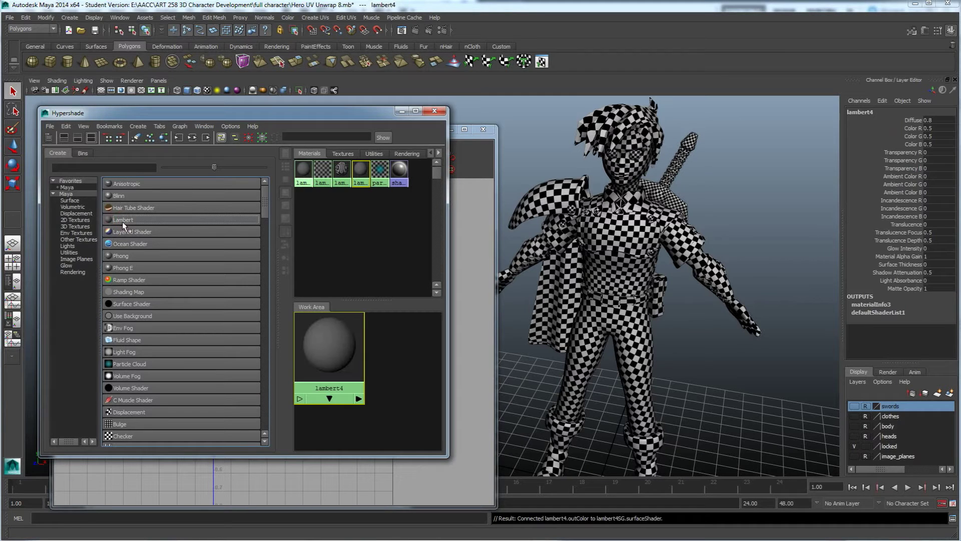
double_click(333, 343)
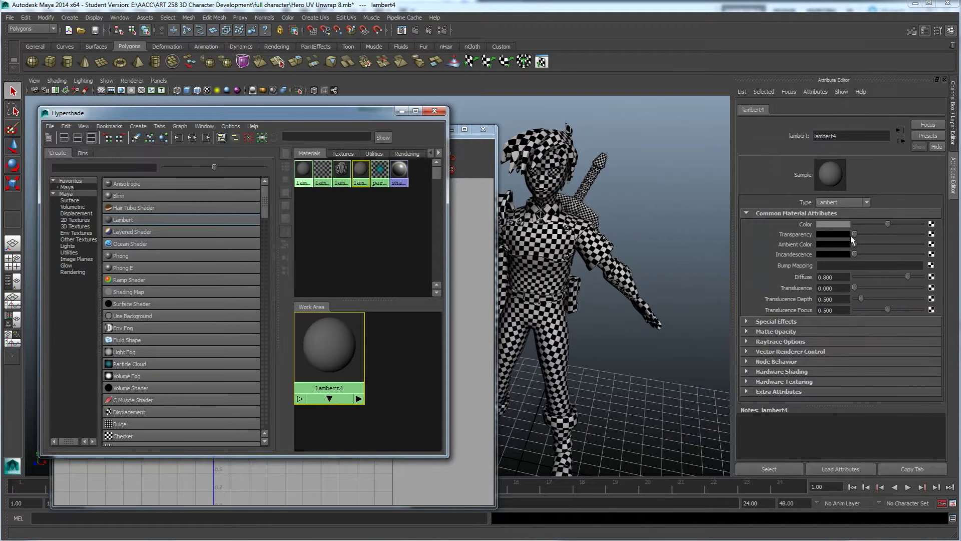
left_click(931, 224)
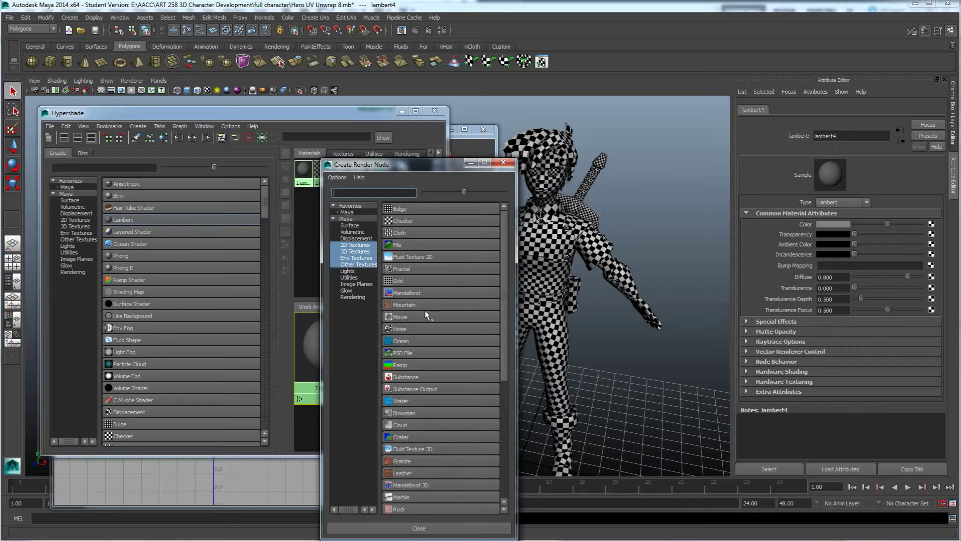
left_click(404, 244)
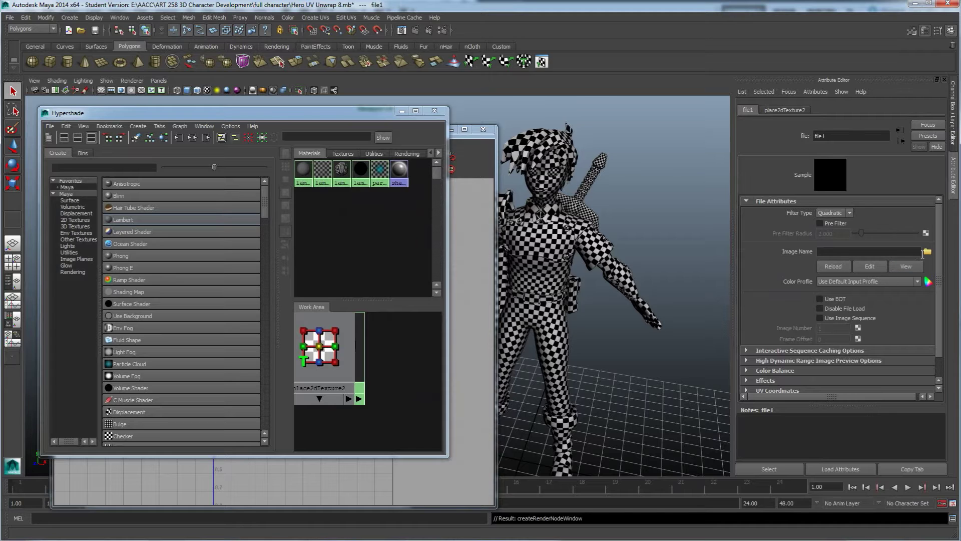
Step: Load Hero demo textures.psd from the Desktop as the file texture's image
left_click(927, 252)
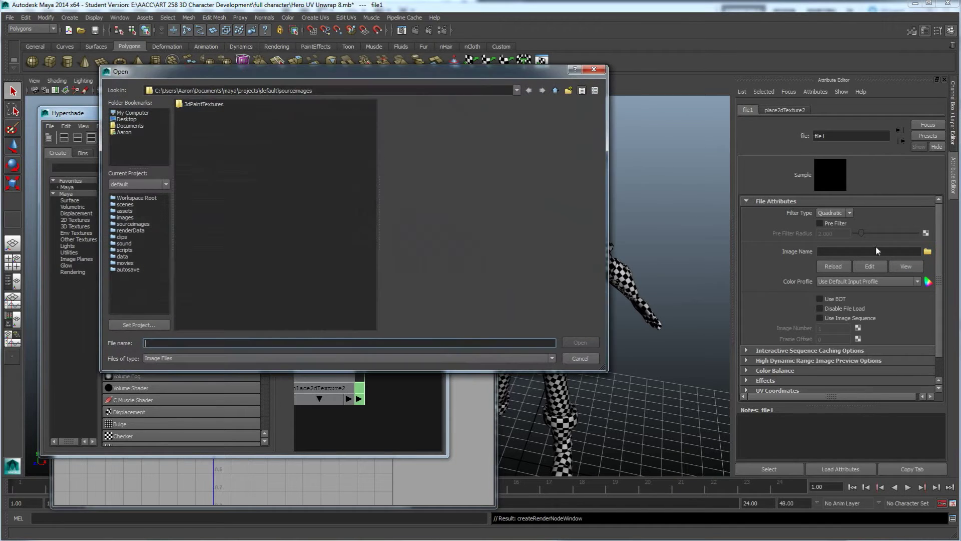
left_click(126, 122)
left_click(181, 146)
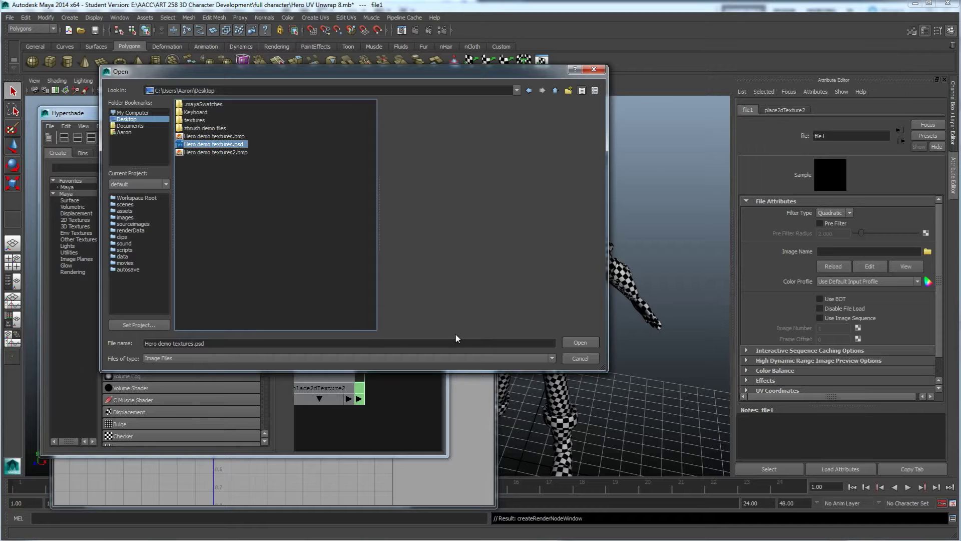
left_click(575, 343)
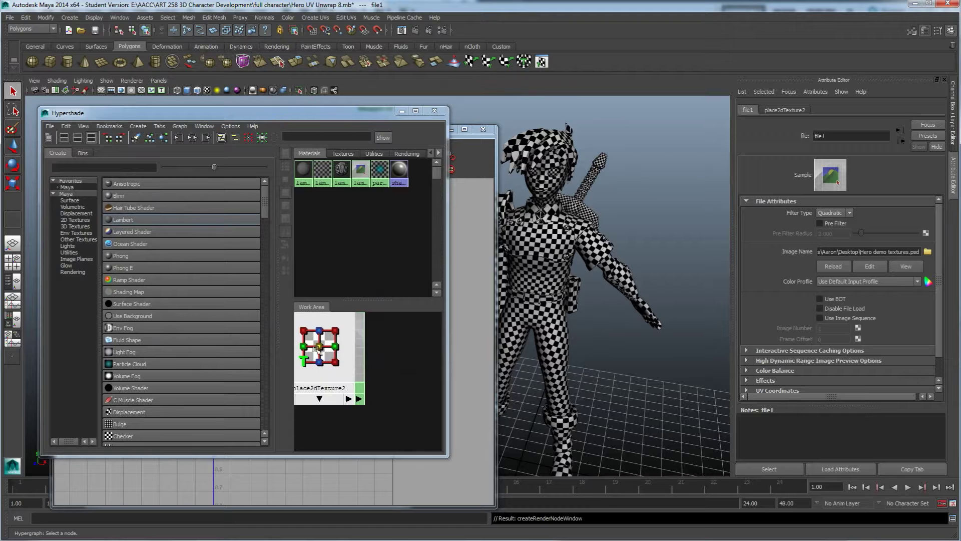
Step: Spread out the overlapping nodes in the work area and graph the input connections of the texture placement node
scroll(365, 375, "down", 3)
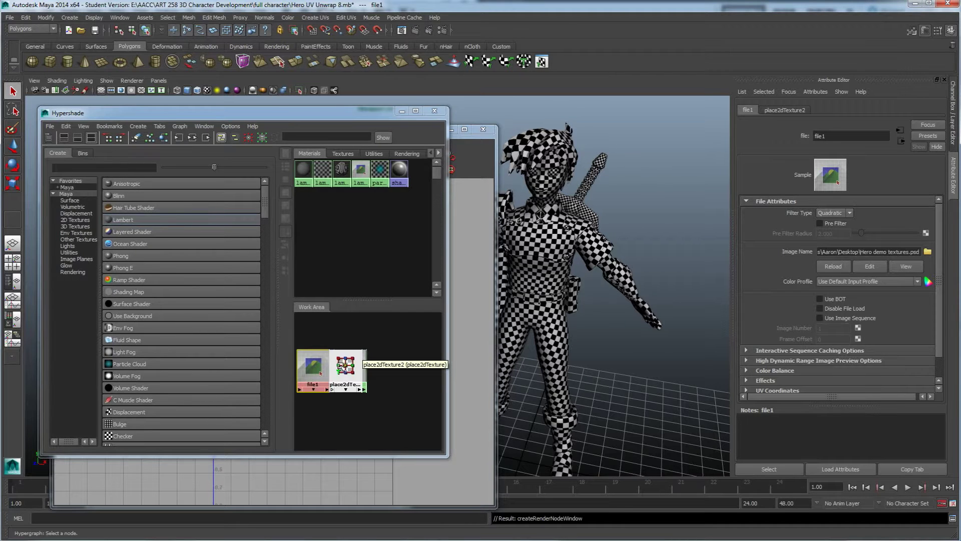
left_click_drag(351, 376, 358, 345)
left_click_drag(314, 372, 315, 403)
left_click_drag(358, 347, 318, 344)
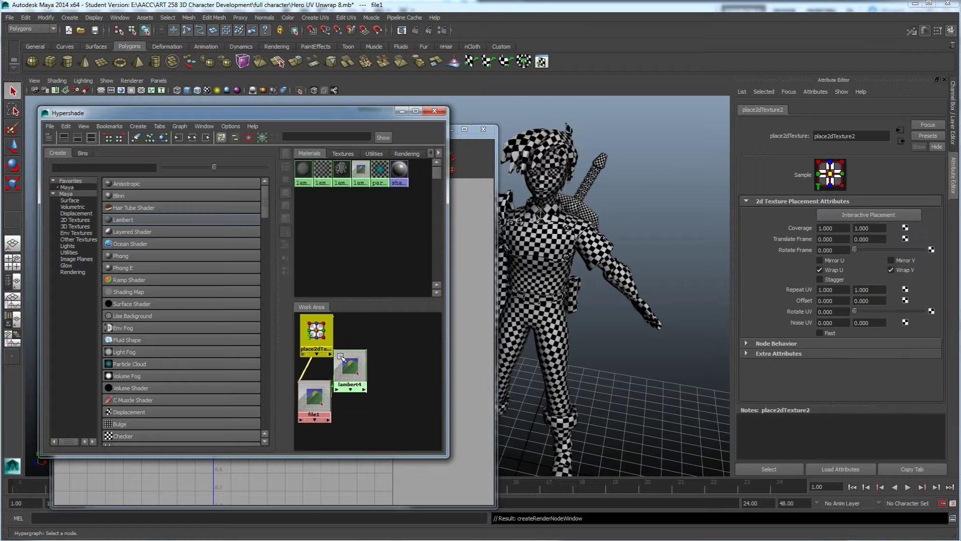
left_click(177, 138)
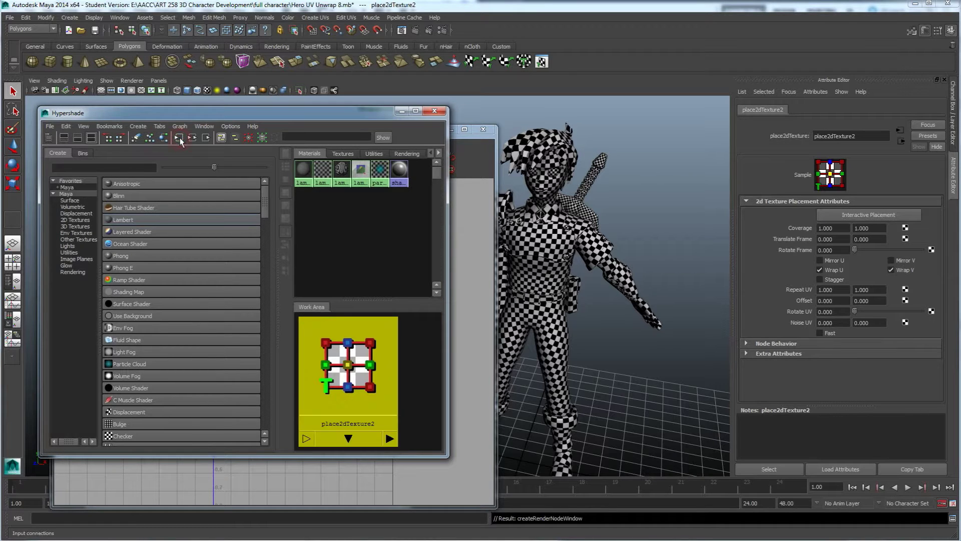
scroll(340, 364, "down", 5)
left_click_drag(369, 373, 331, 359)
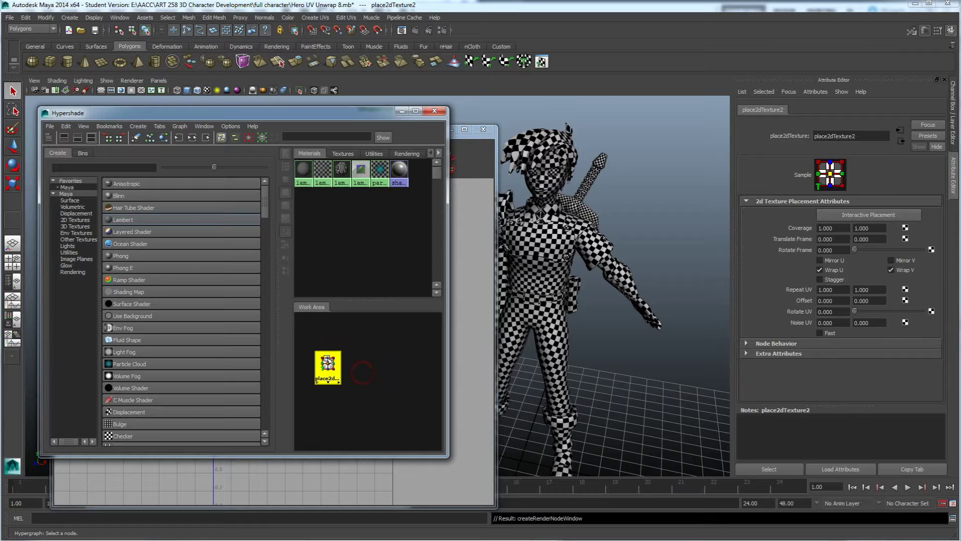
left_click(372, 345)
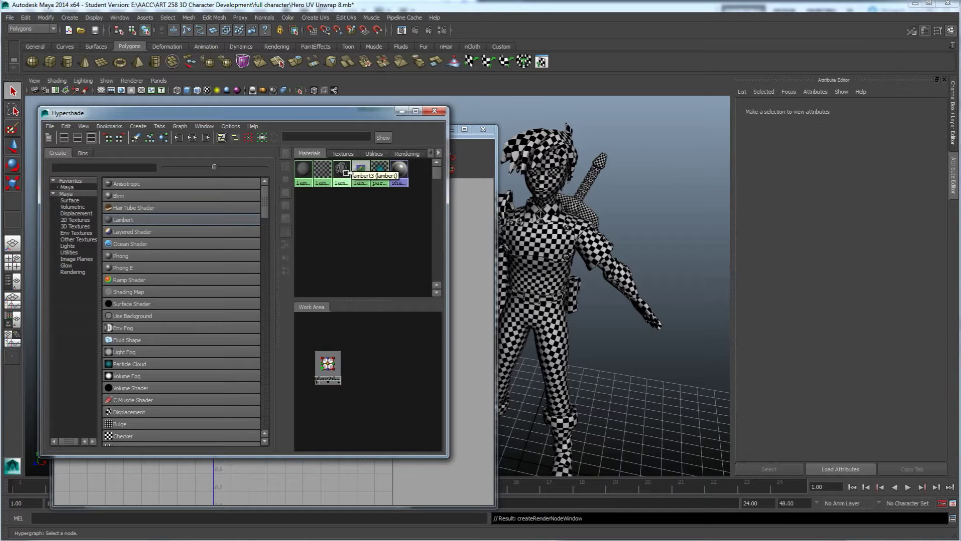
Step: Graph the input connections of the textured lambert4 material in the work area
left_click(360, 173)
middle_click_drag(360, 173, 368, 357)
left_click(179, 137)
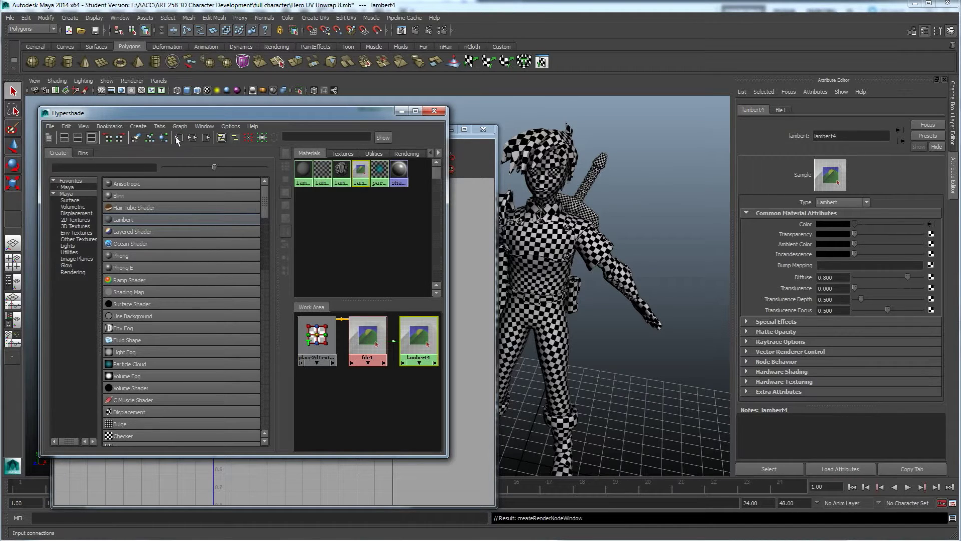
scroll(414, 377, "down", 2)
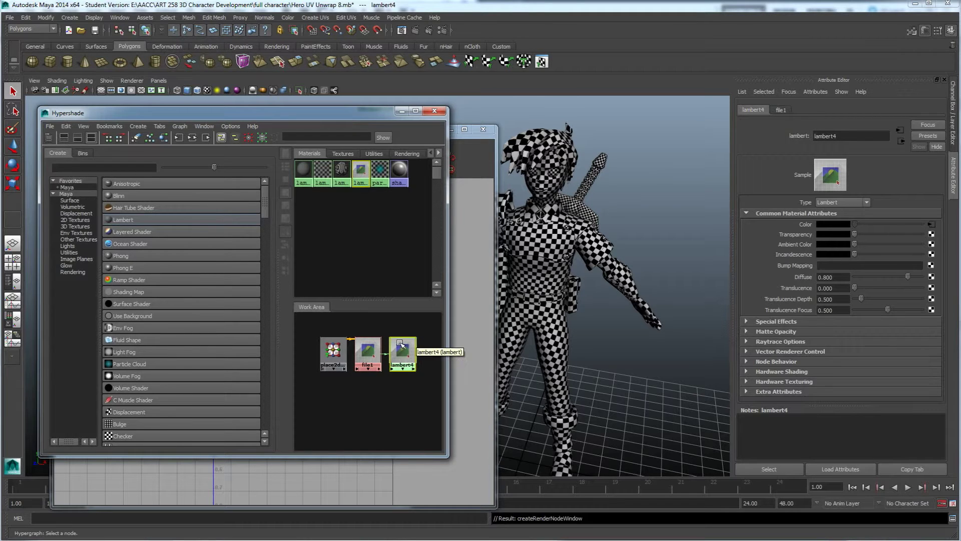
right_click_drag(402, 345, 368, 364)
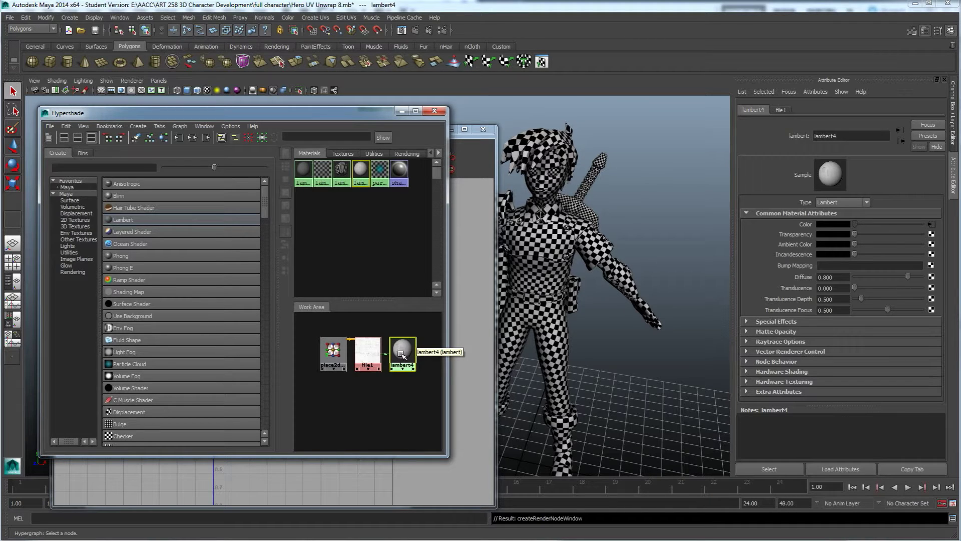
Step: Assign lambert4 to the hero's body mesh, and to all the other selected character meshes except the sword
middle_click_drag(395, 354, 549, 281)
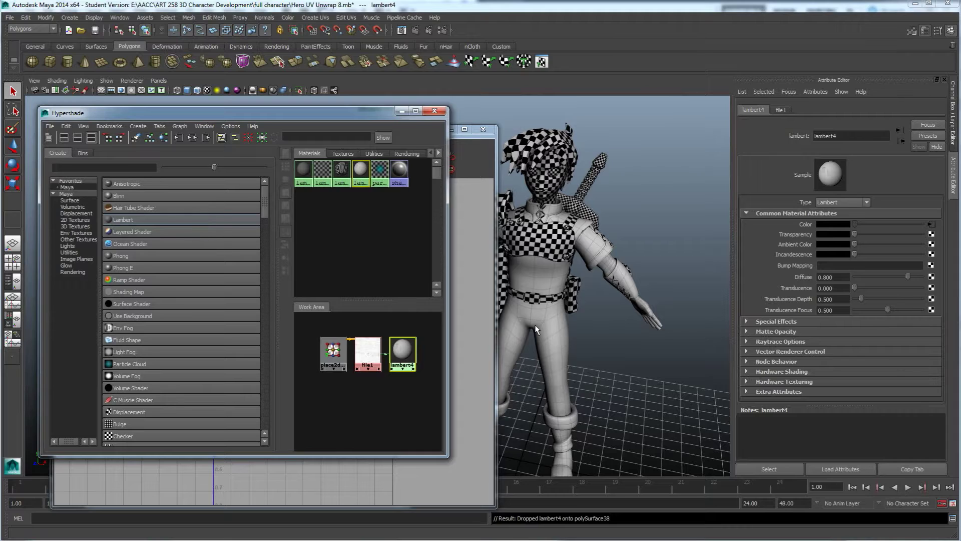
left_click_drag(544, 328, 602, 311, "alt")
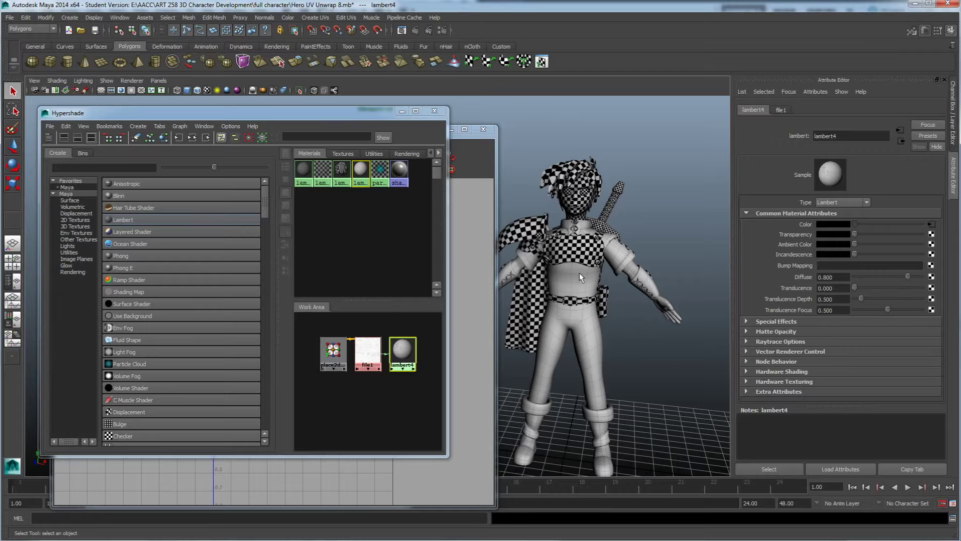
left_click_drag(699, 431, 512, 143)
left_click_drag(614, 175, 609, 169)
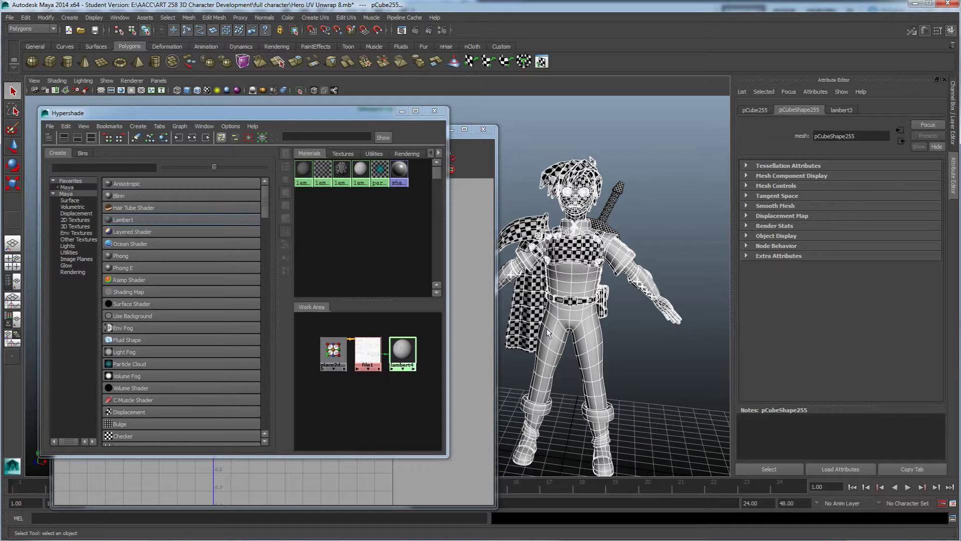
right_click_drag(396, 350, 403, 327)
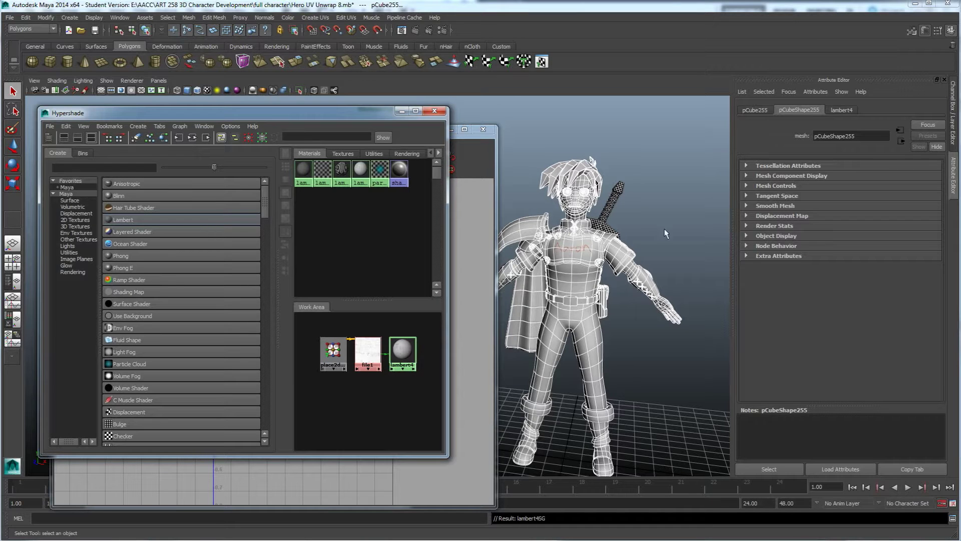
left_click(675, 244)
Step: Hide the Attribute Editor to widen the perspective view
scroll(603, 269, "up", 5)
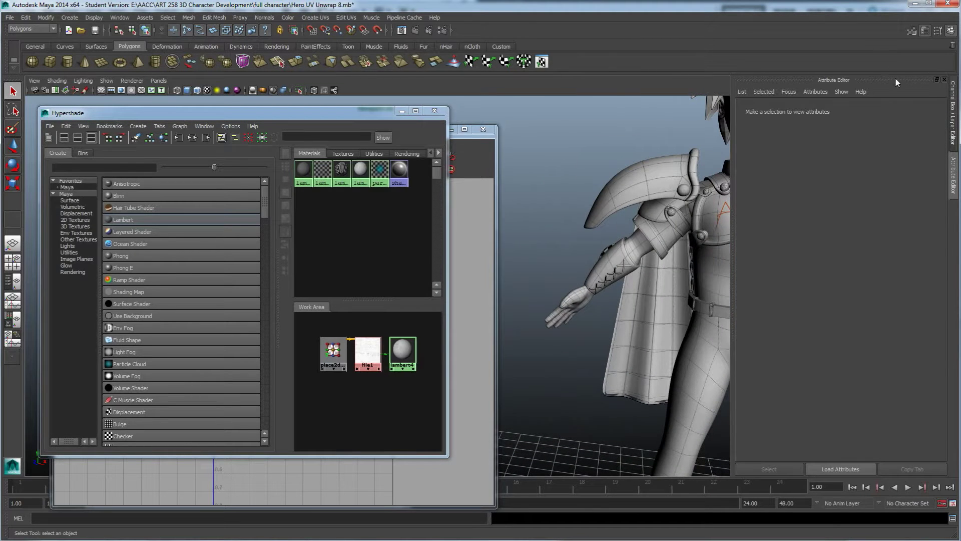
left_click(951, 30)
left_click(951, 30)
Step: Examine how the handwritten texture sits on the hero's chest armour, up close and with the whole upper body in view
middle_click_drag(796, 235, 537, 293, "alt")
left_click_drag(649, 277, 679, 270, "alt")
left_click(704, 242)
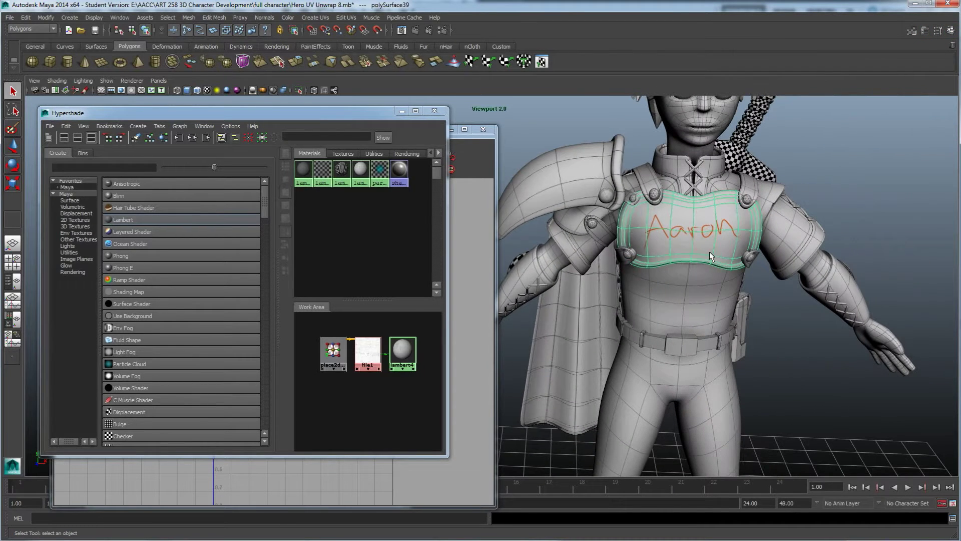
key("f")
middle_click_drag(787, 290, 806, 295, "alt")
left_click_drag(680, 293, 646, 305, "alt")
scroll(647, 304, "down", 4)
scroll(657, 314, "down", 6)
middle_click_drag(557, 299, 696, 275, "alt")
scroll(638, 295, "down", 1)
scroll(655, 308, "down", 4)
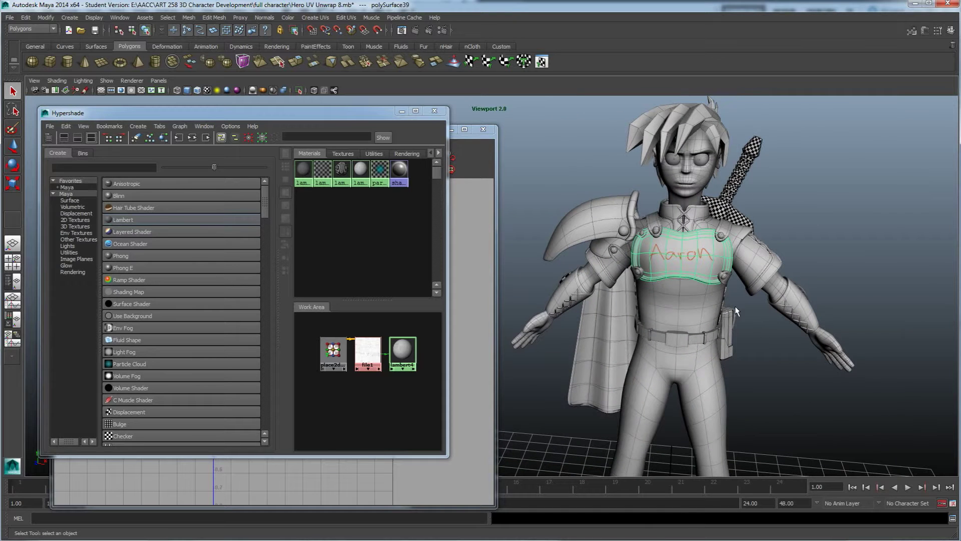
left_click(746, 332)
left_click_drag(670, 352, 671, 354, "alt")
scroll(703, 346, "up", 4)
middle_click_drag(736, 337, 638, 370, "alt")
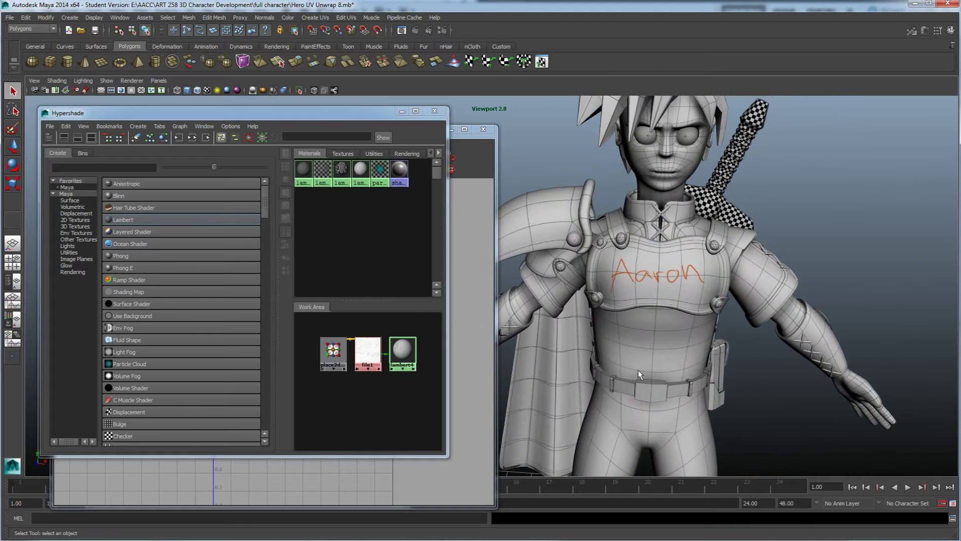
Step: Move the Hypershade aside to clear the viewport, and minimize the UV Texture Editor
left_click_drag(376, 109, 79, 76)
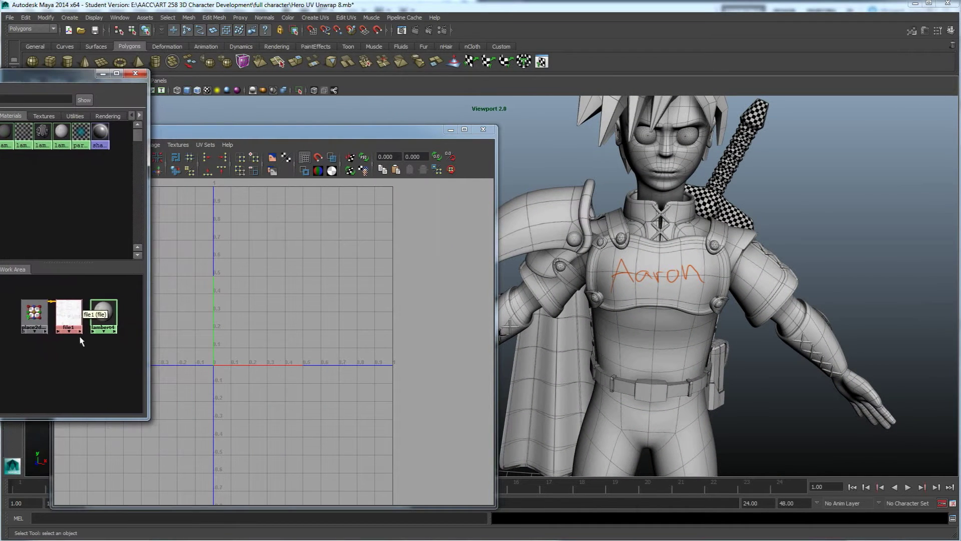
left_click_drag(425, 133, 356, 374)
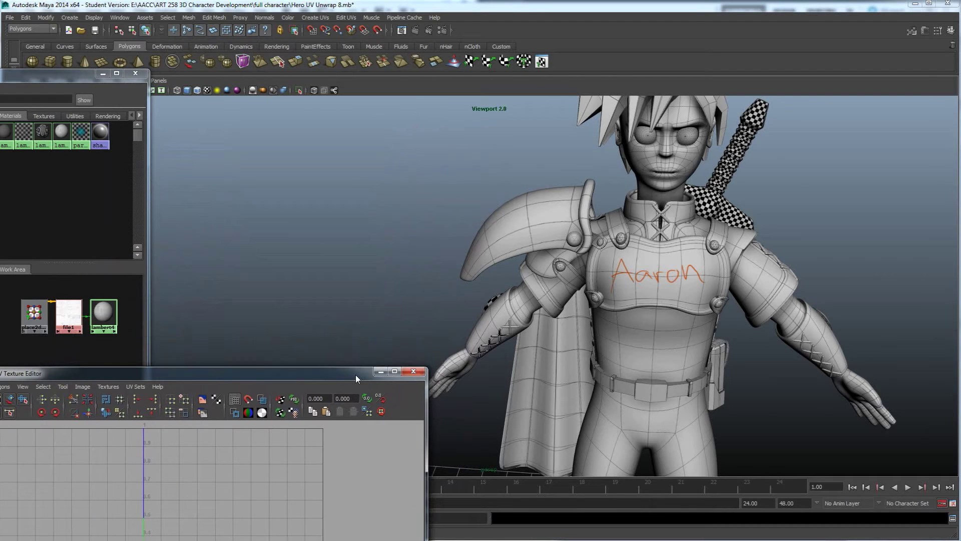
left_click(380, 374)
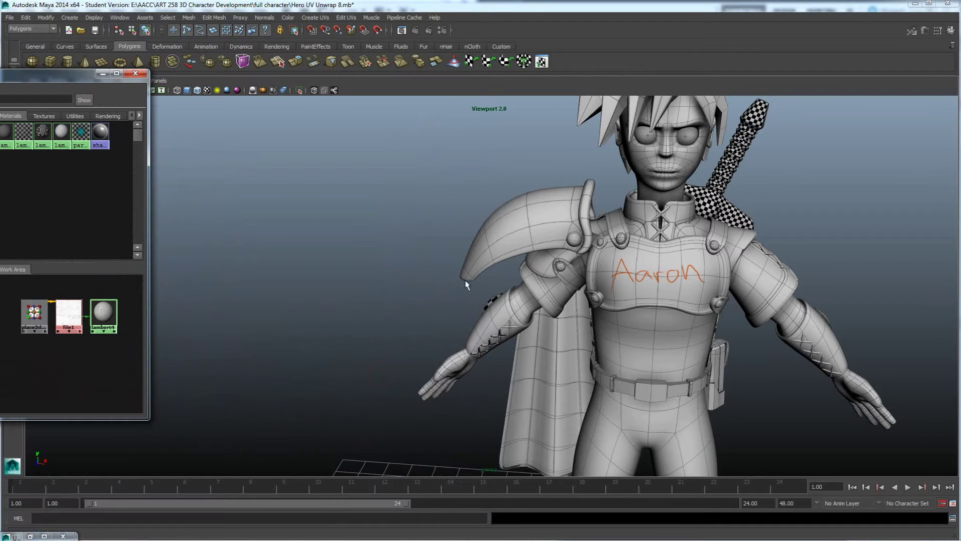
Step: Switch to Hero demo textures.psd in Photoshop and toggle the Background layer off and on to view the lettering alone
left_click_drag(582, 314, 672, 304, "alt")
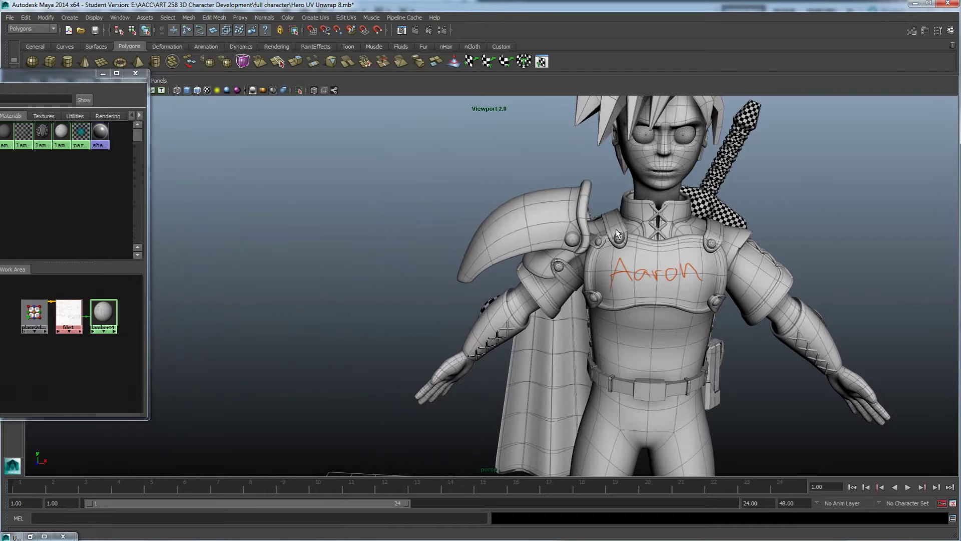
left_click_drag(672, 283, 632, 230, "alt")
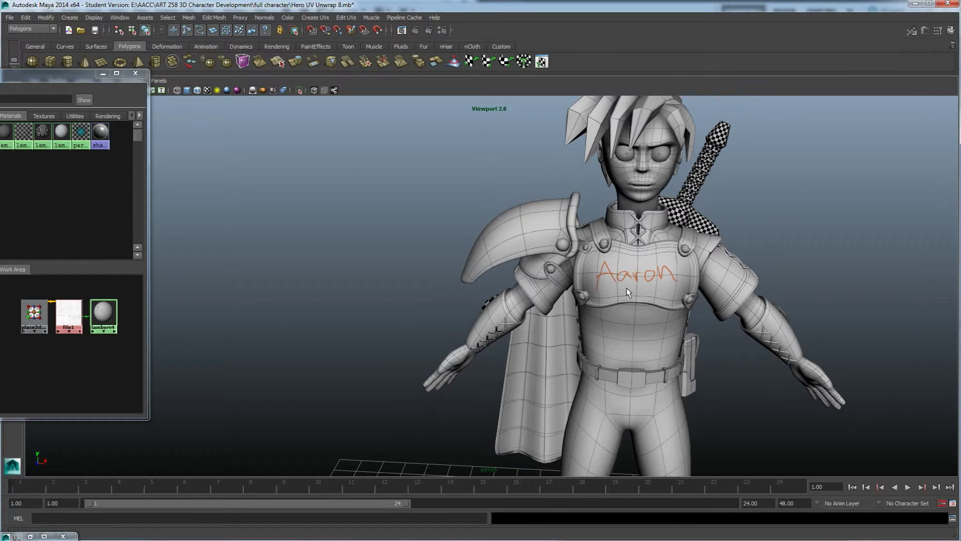
left_click(131, 540)
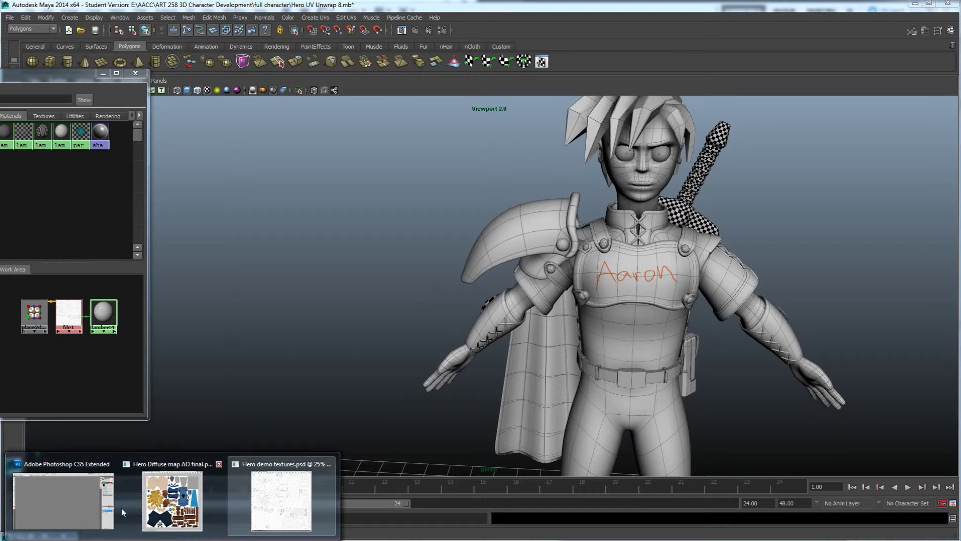
left_click(269, 505)
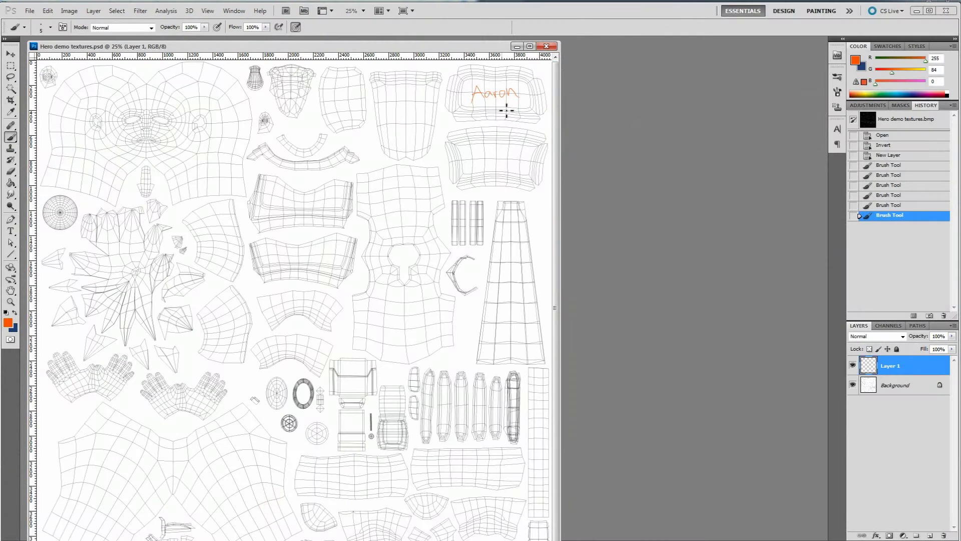
left_click(853, 385)
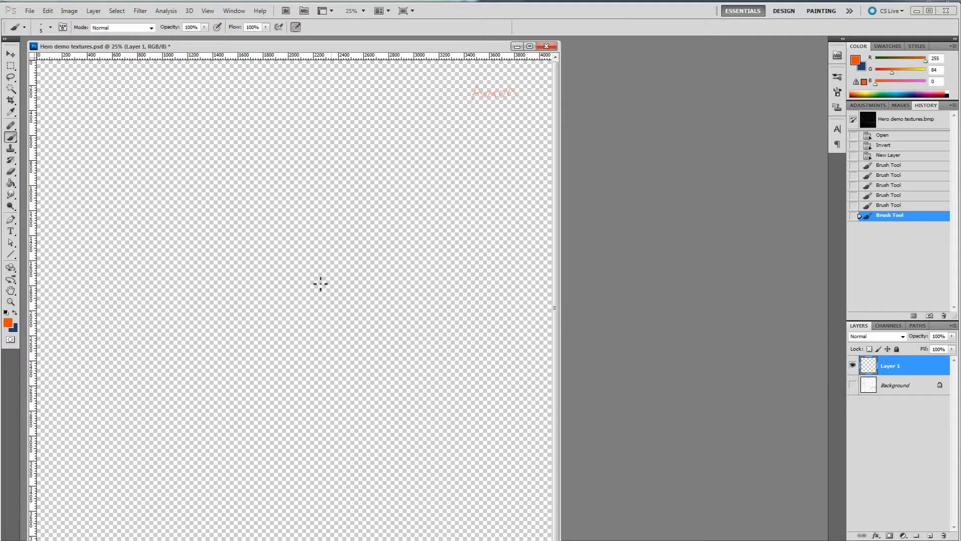
left_click(853, 385)
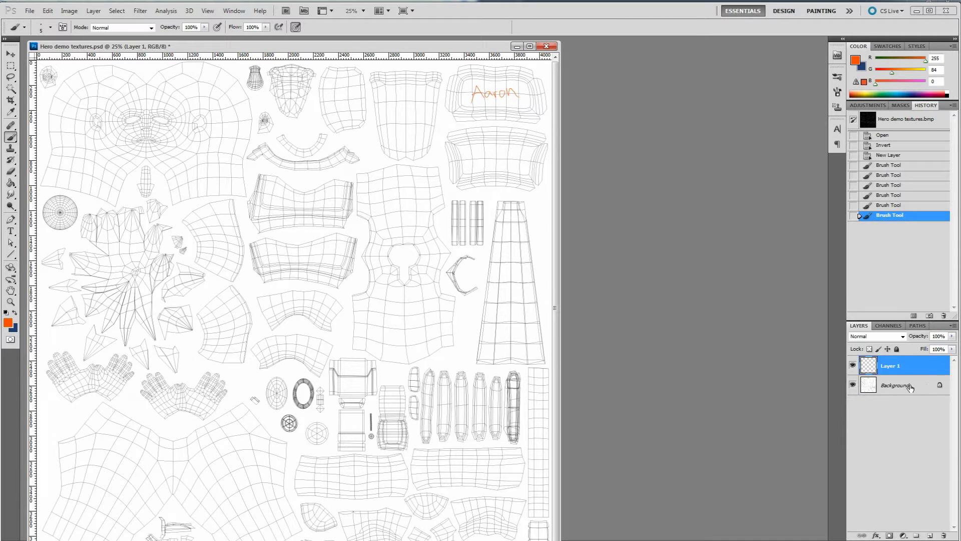
Step: Convert the Background into the regular layer Layer 0 and move it above Layer 1
double_click(931, 386)
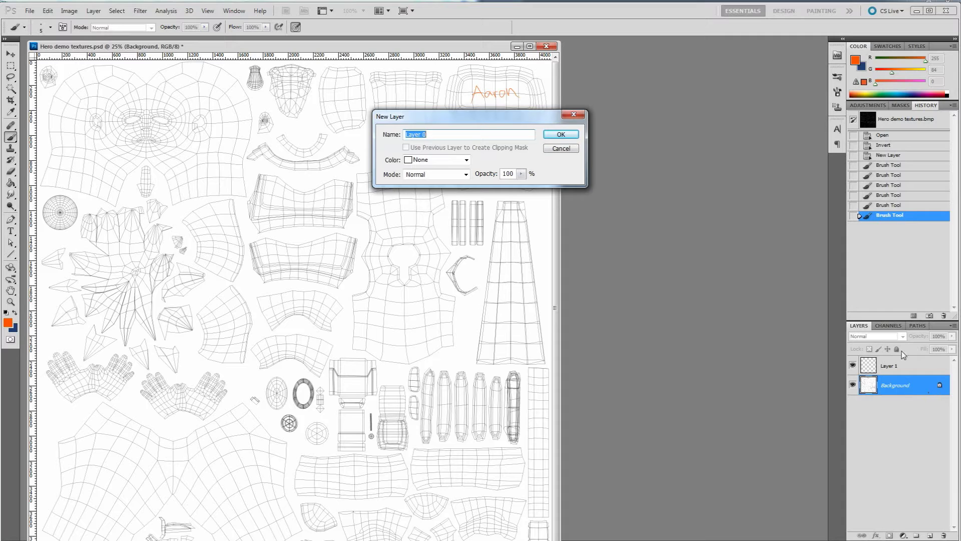
left_click(554, 134)
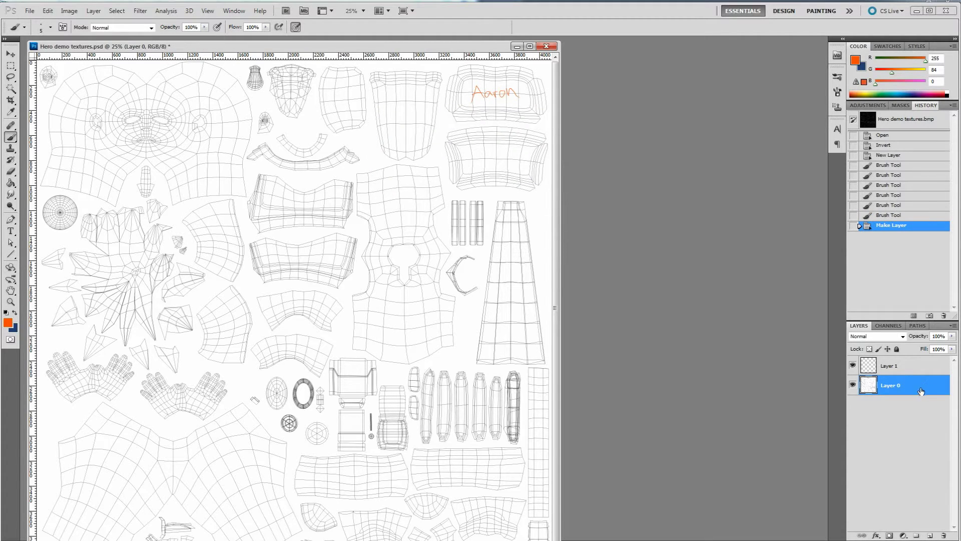
left_click_drag(893, 391, 891, 360)
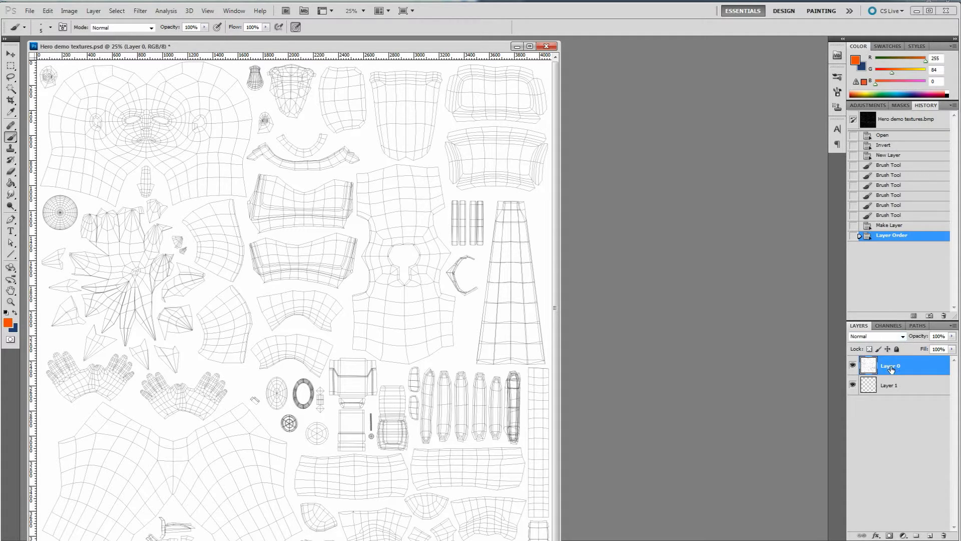
Step: Rename Layer 0 as UV's
double_click(935, 367)
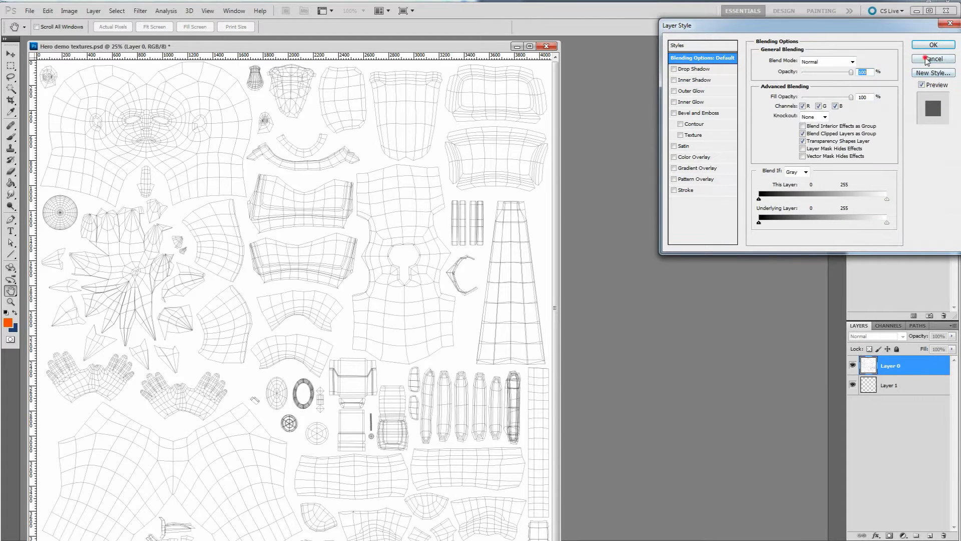
left_click(926, 59)
double_click(889, 368)
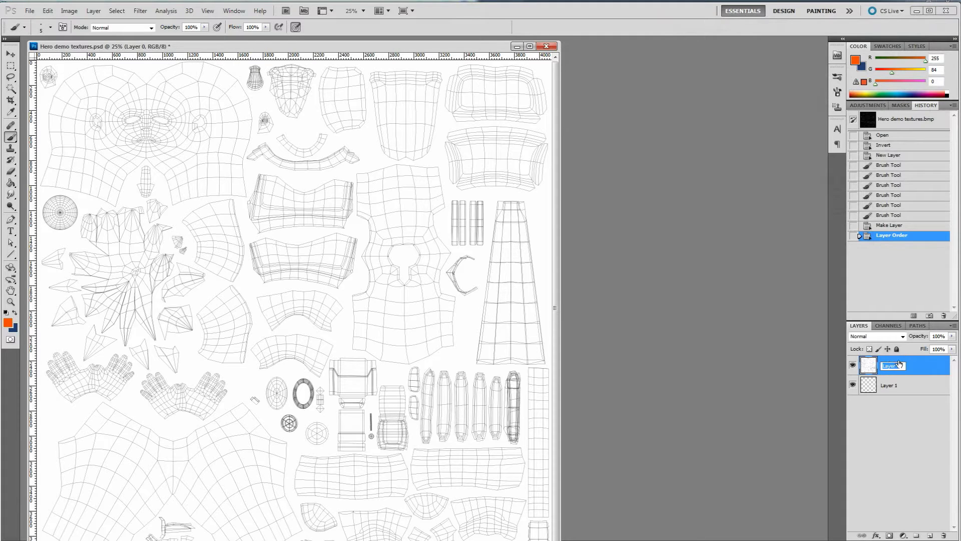
type("UV's")
key("Return")
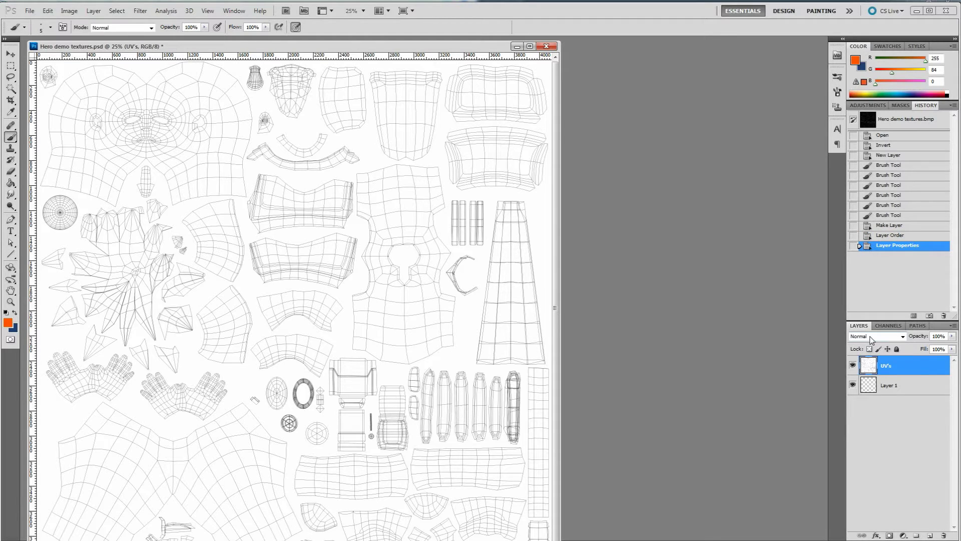
Step: Set the UV's layer's blend mode to Multiply and toggle Layer 1's visibility to compare the result
left_click(896, 337)
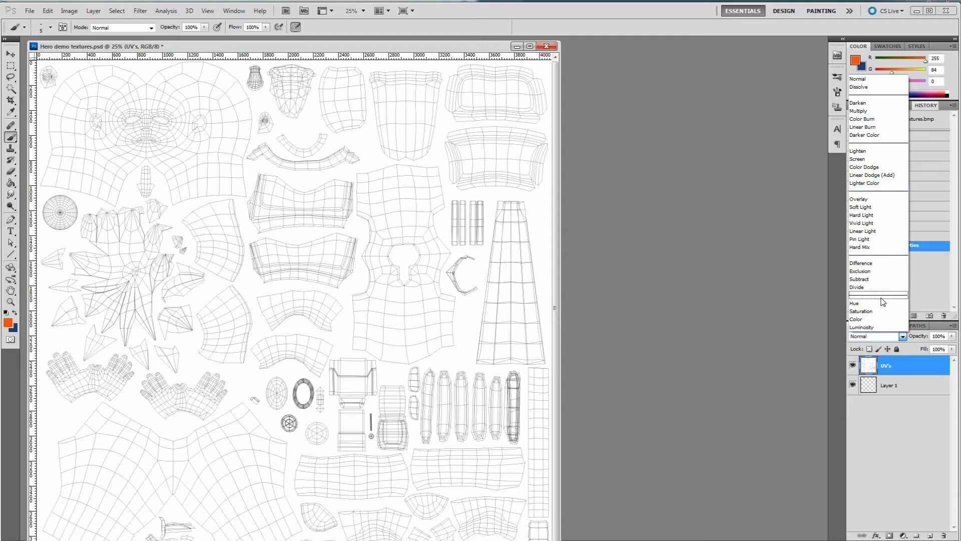
left_click(866, 111)
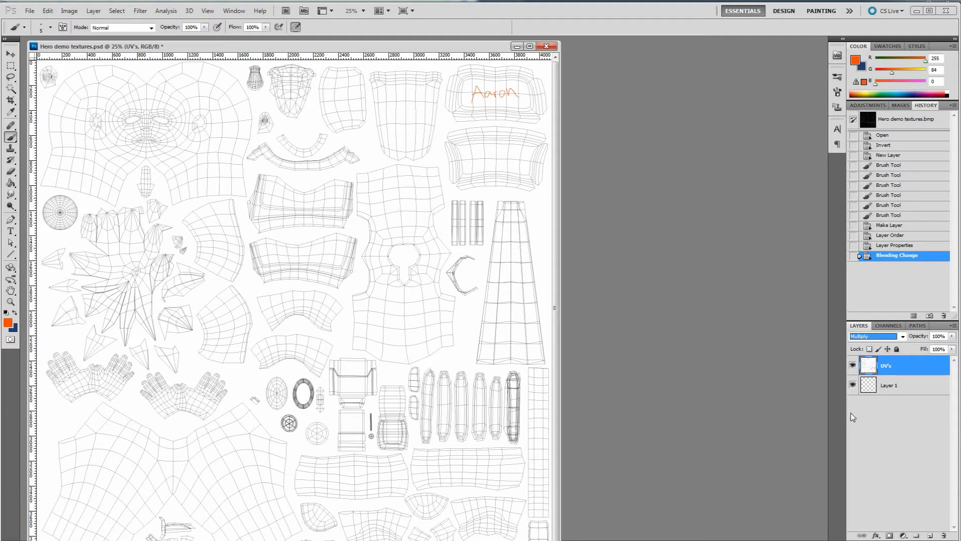
left_click(853, 384)
left_click(853, 385)
left_click(853, 384)
left_click(852, 384)
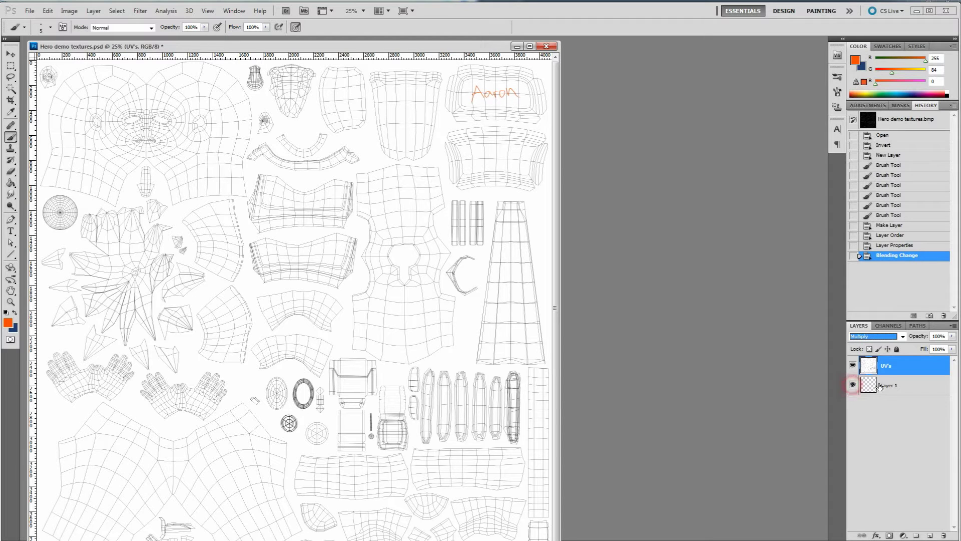
Step: Hide the UV's layer and save the texture PSD
left_click(852, 367)
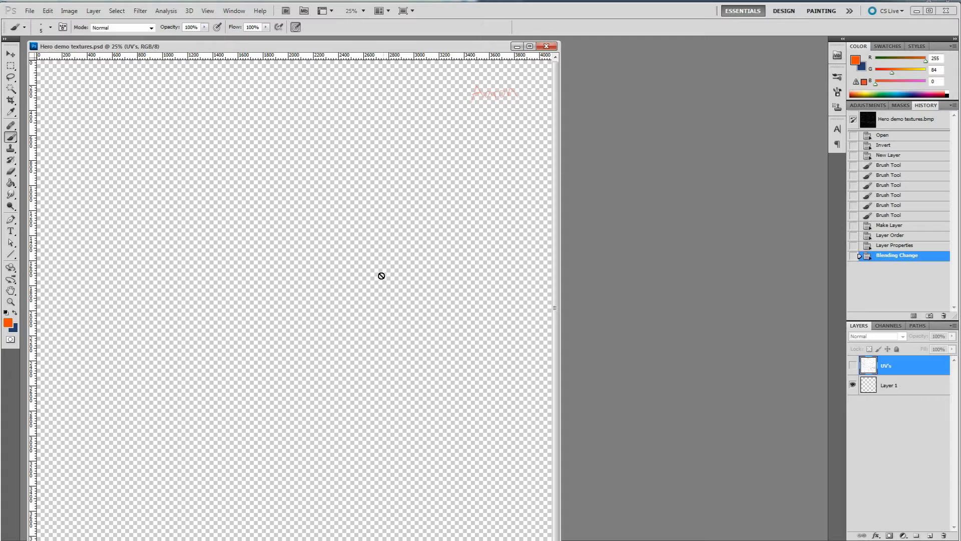
left_click(397, 182)
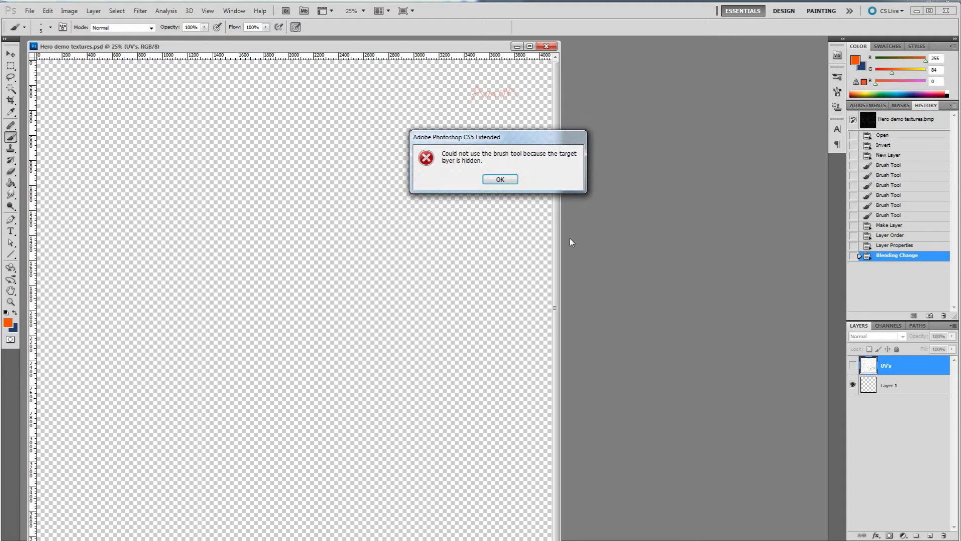
left_click(499, 180)
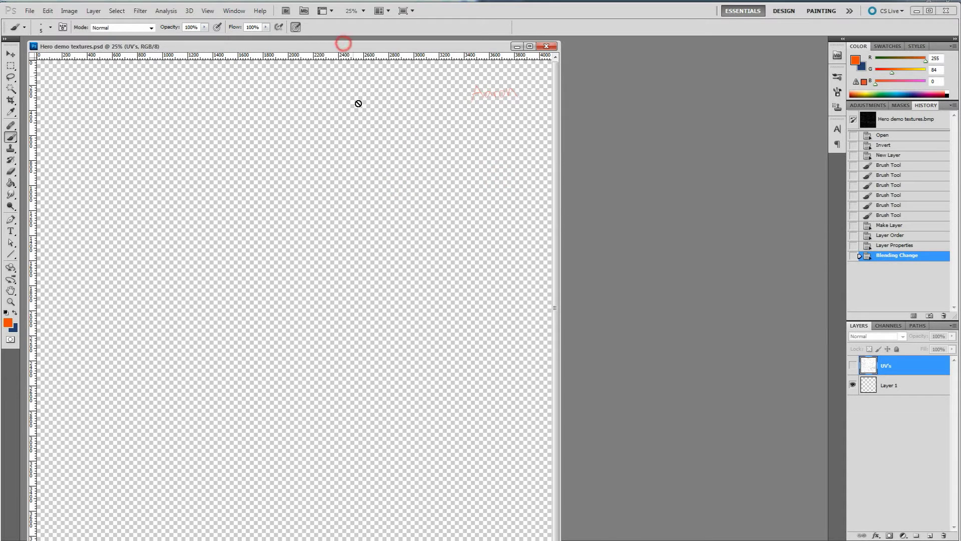
Step: Switch to Maya, refresh the lambert4 swatch and display the hero shaded without wireframe
key("alt+Tab")
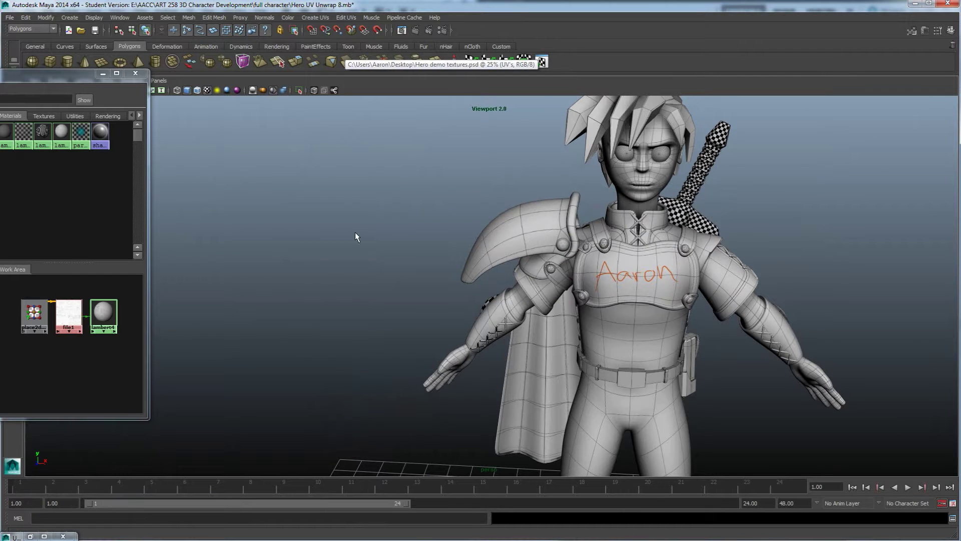
left_click_drag(548, 328, 571, 296, "alt")
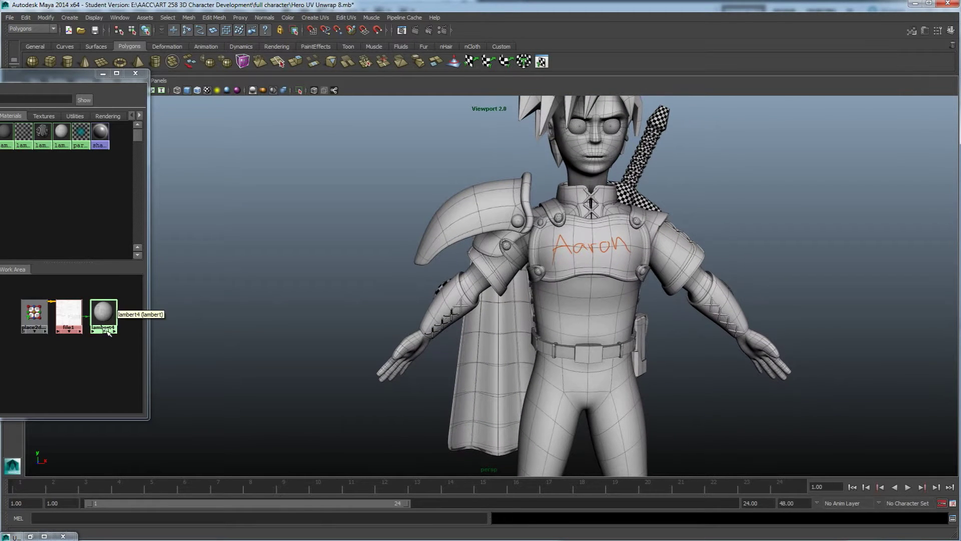
right_click(106, 313)
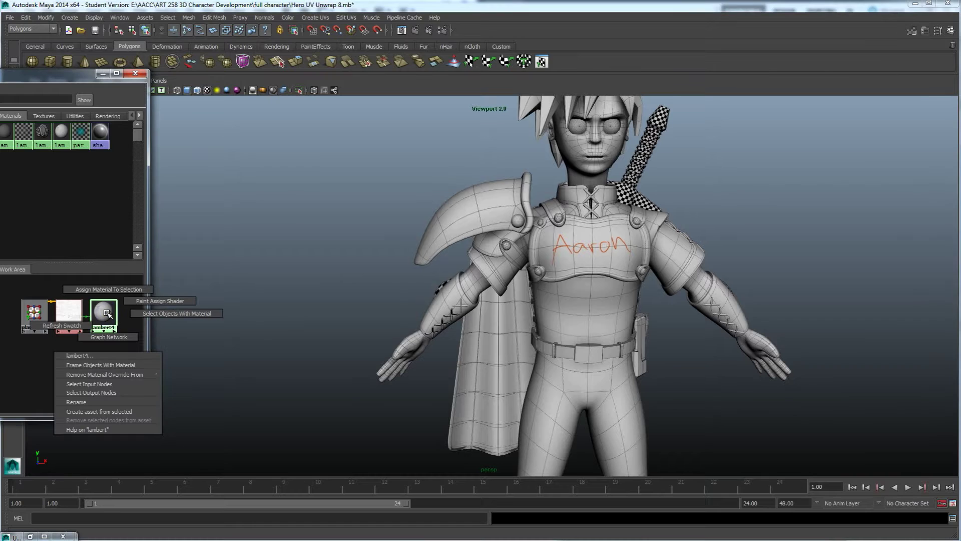
left_click(64, 325)
key("5")
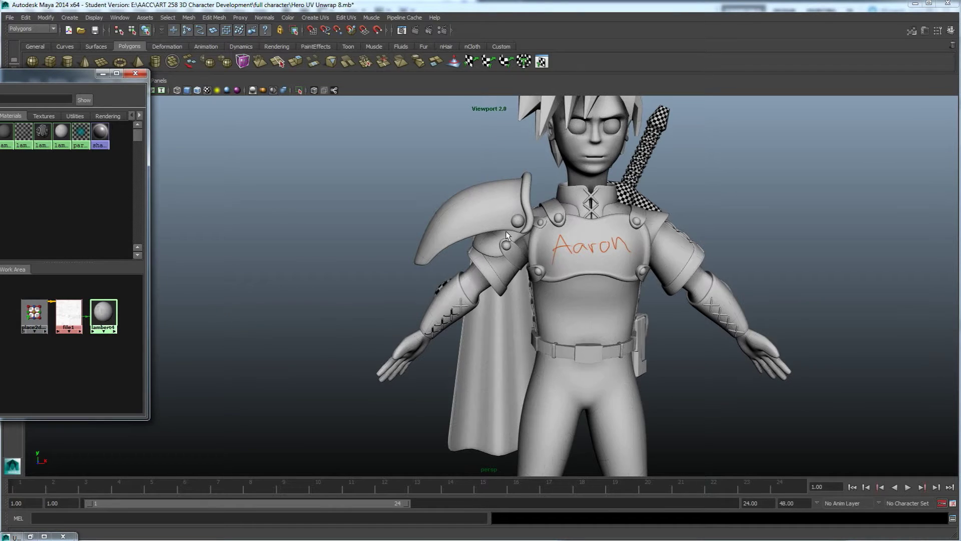
Step: Assign lambert4 to the checkered elbow piece on the back of the hero's arm
left_click_drag(516, 290, 700, 296, "alt")
left_click_drag(453, 343, 438, 320, "alt")
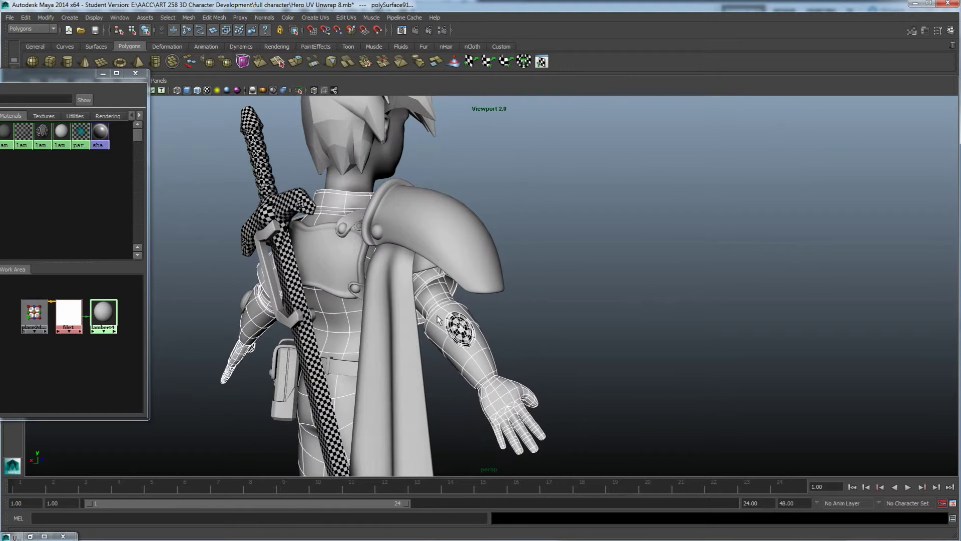
right_click(106, 316)
left_click(95, 362)
left_click(498, 317)
left_click_drag(498, 317, 437, 226, "alt")
Step: Turn on smooth mesh preview for the hero's hair and deselect it
scroll(437, 226, "down", 5)
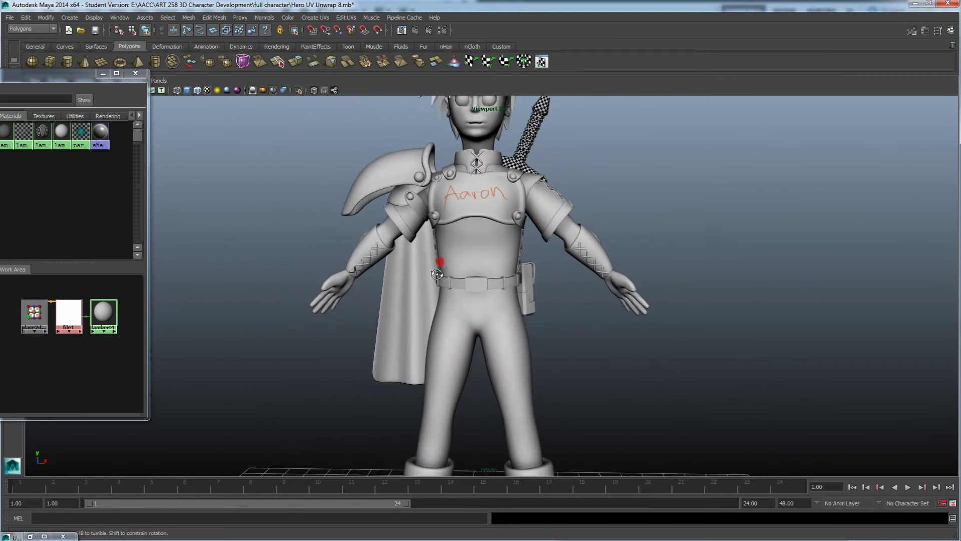
left_click_drag(407, 119, 426, 175)
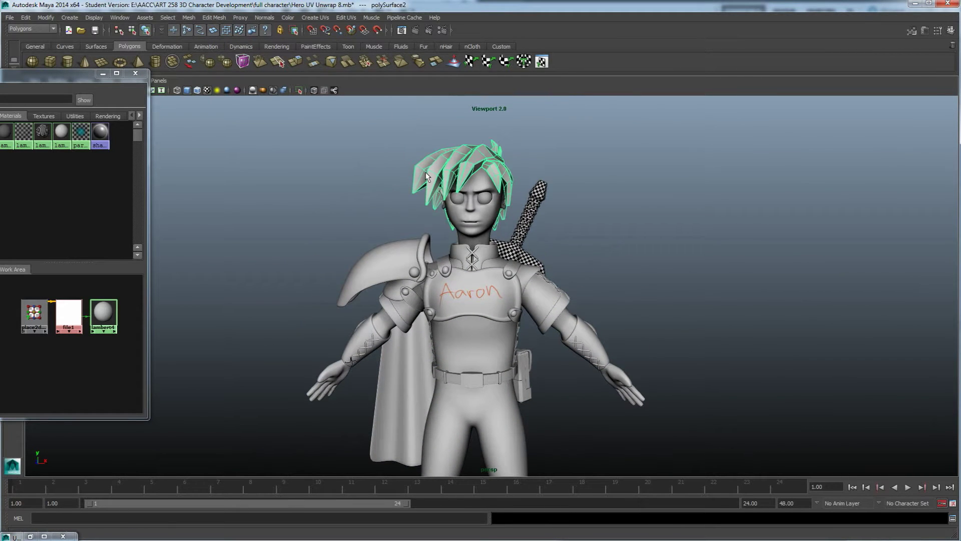
key("3")
left_click(368, 196)
left_click_drag(467, 282, 486, 295, "alt")
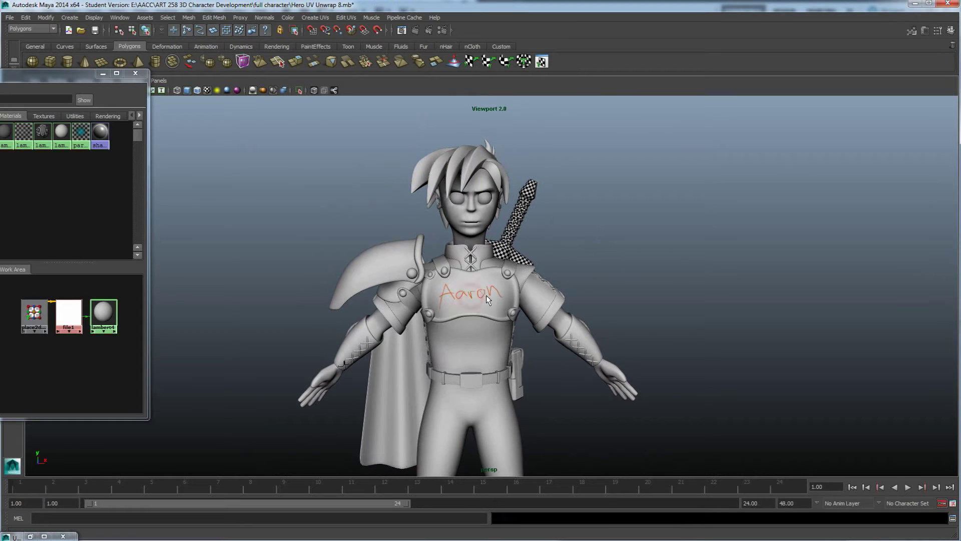
middle_click_drag(485, 295, 484, 234, "alt")
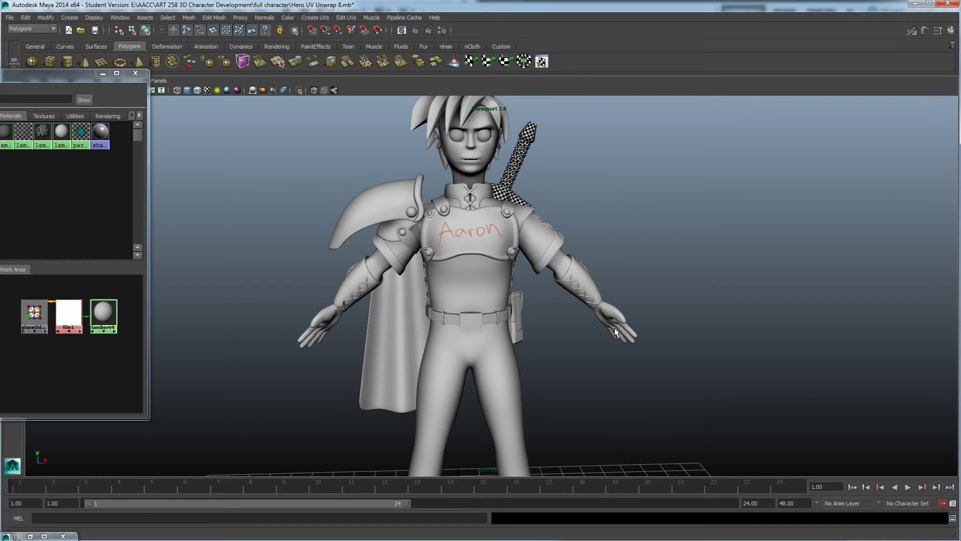
mouse_move(453, 350)
left_mouse_down("alt")
mouse_move(324, 339)
mouse_move(320, 361)
mouse_move(536, 355)
mouse_move(458, 352)
left_mouse_up("alt")
left_click_drag(489, 254, 478, 245, "alt")
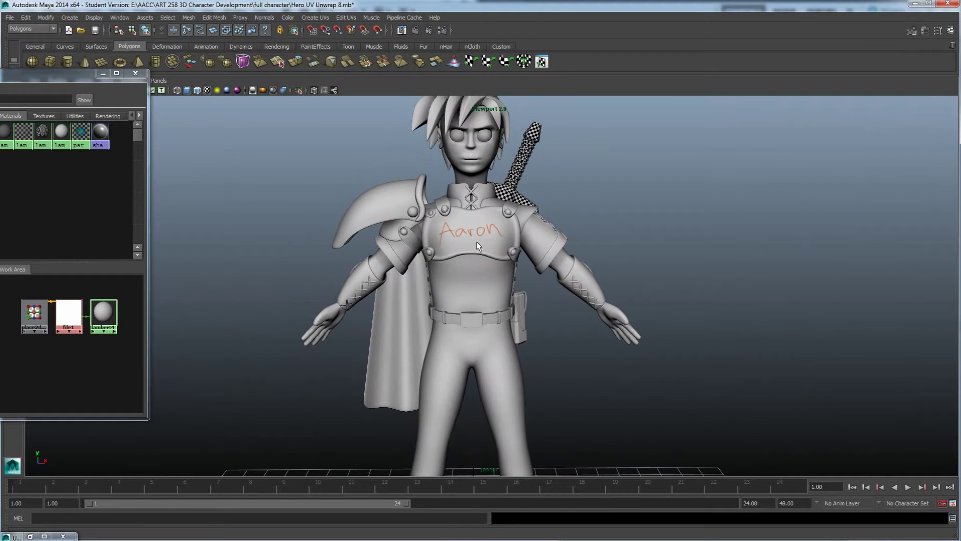
Step: Switch back to Photoshop and make Layer 1 the active layer
key("alt+Tab")
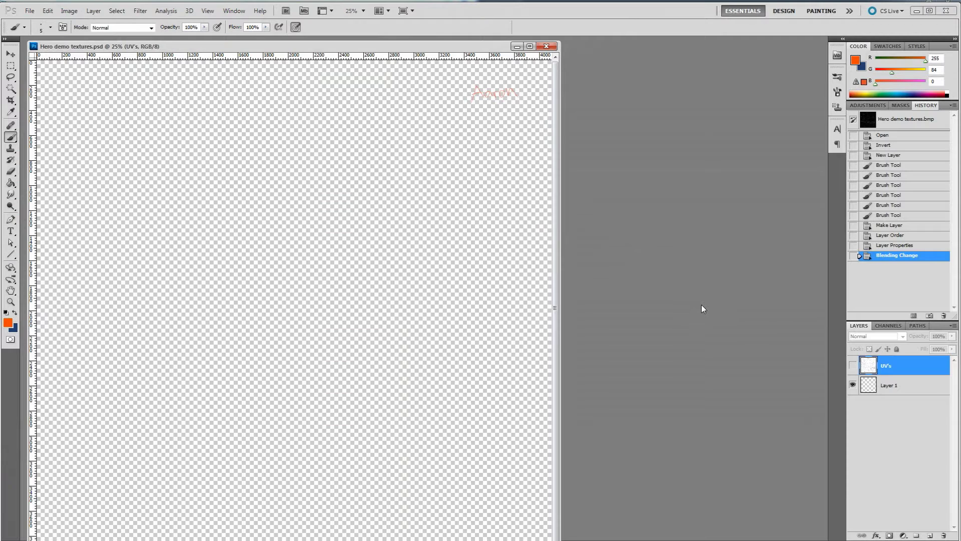
left_click(885, 388)
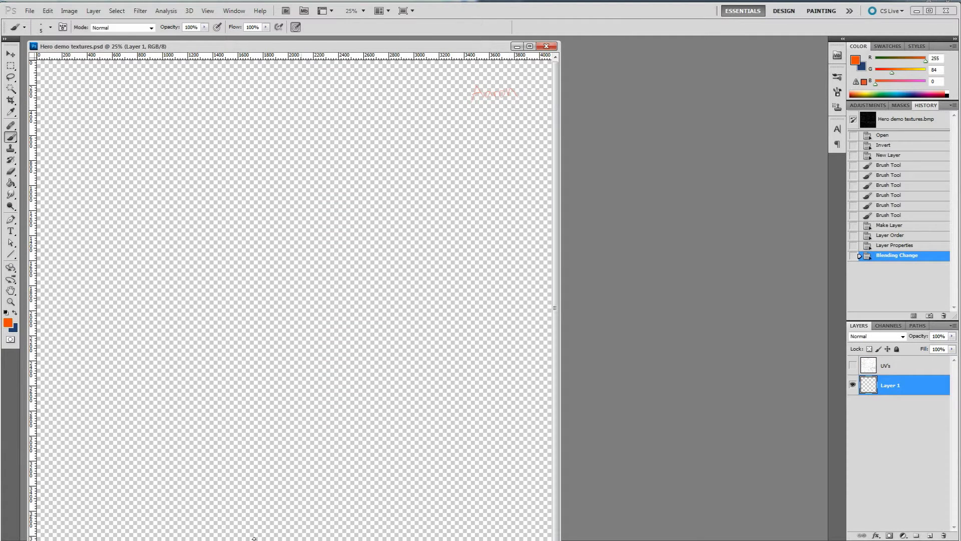
Step: Open the textures folder from the Desktop window in the file explorer
mouse_move(118, 539)
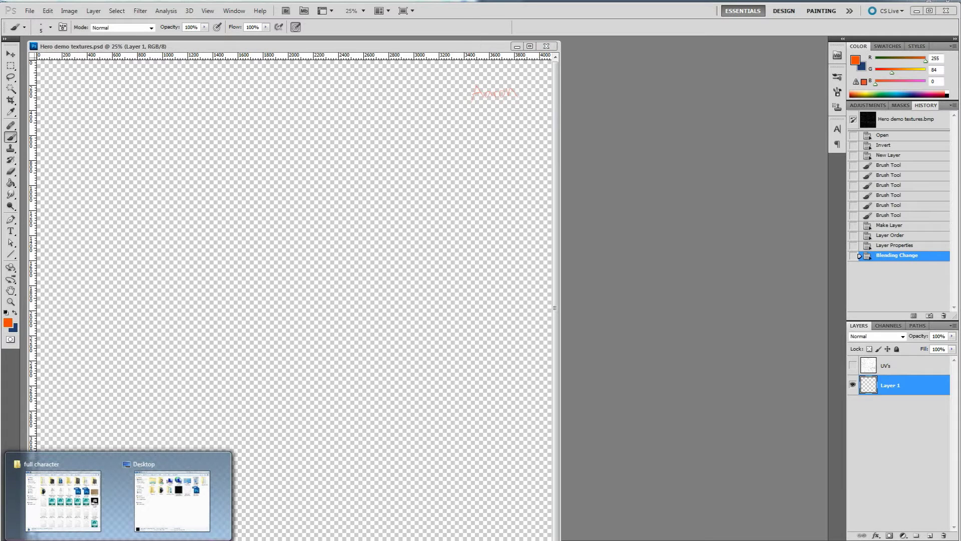
left_click(154, 521)
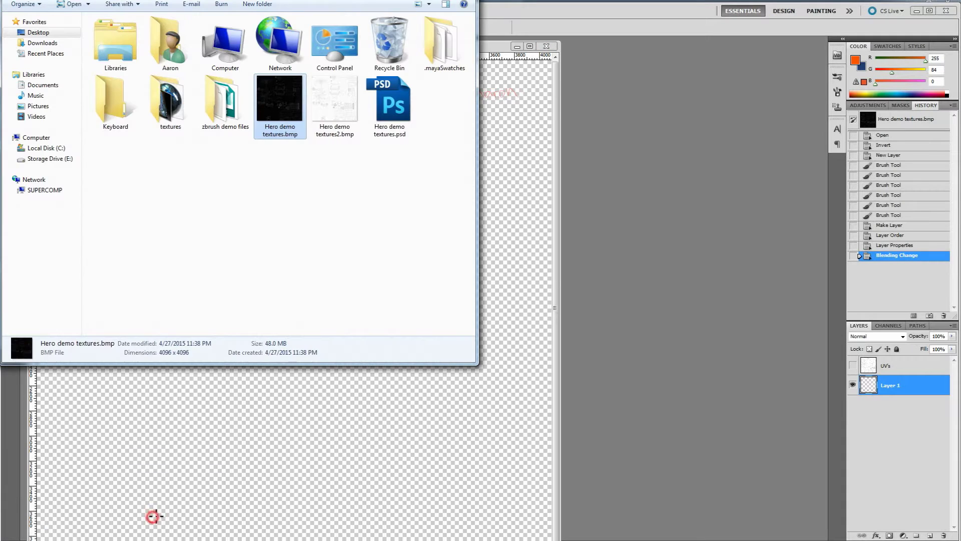
left_click(158, 113)
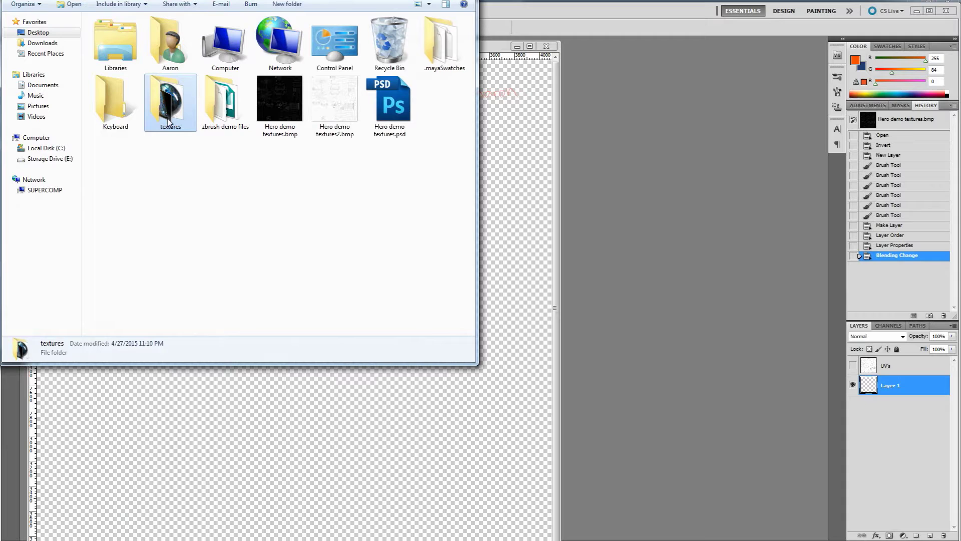
double_click(165, 110)
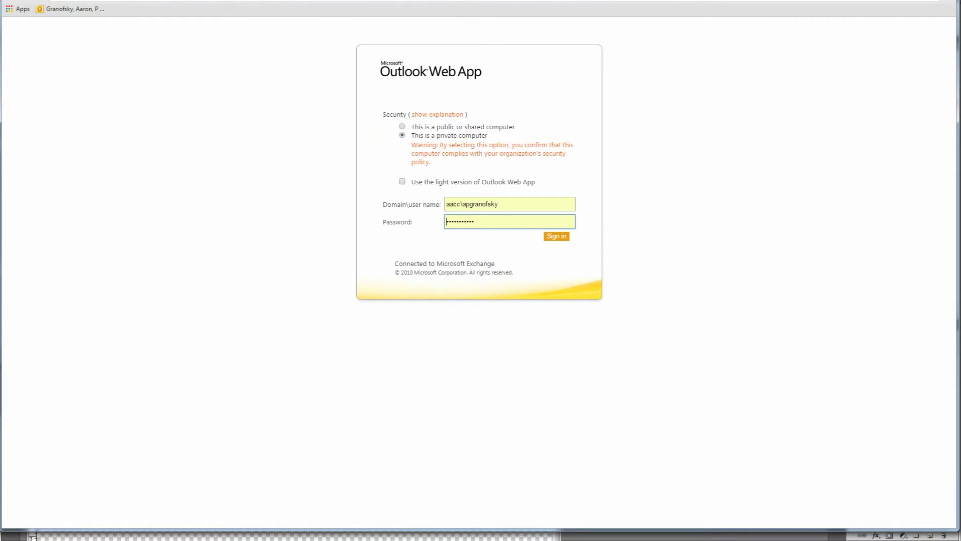
Step: Search Google Images for "metal texture" in a new browser tab and look through the results
key("ctrl+t")
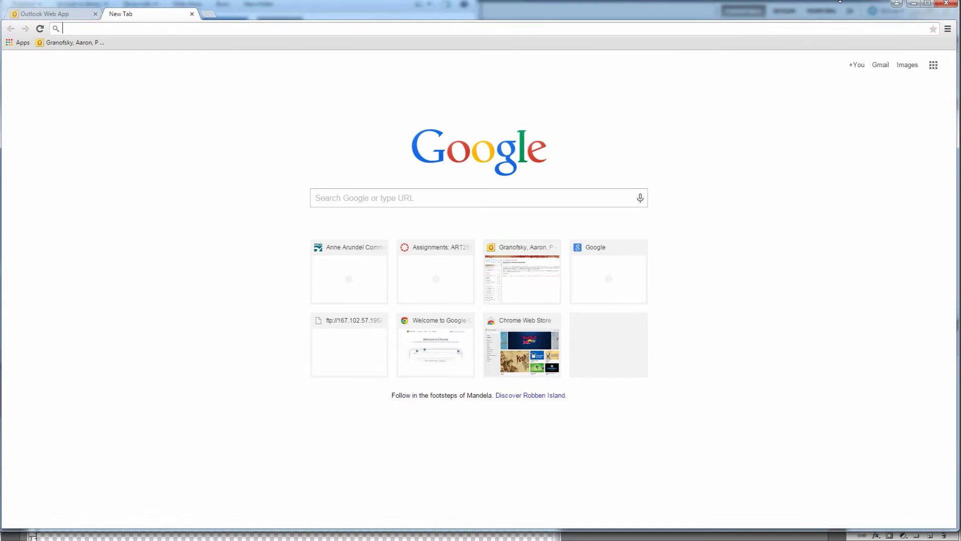
left_click(228, 32)
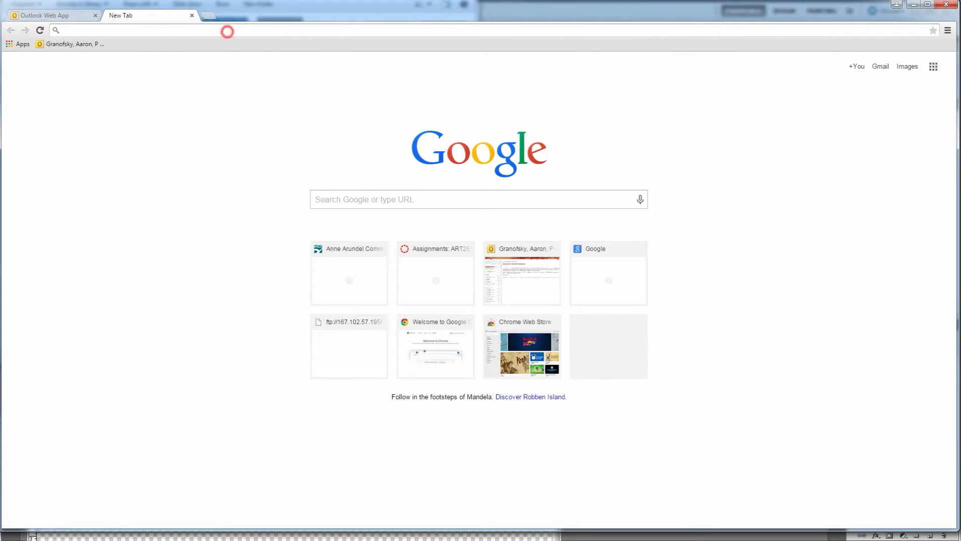
type("metal texture")
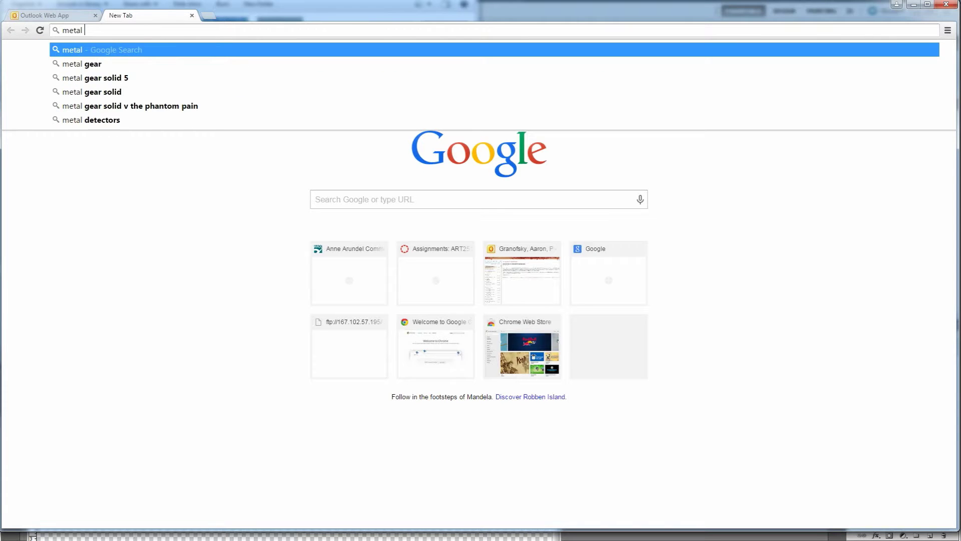
key("Return")
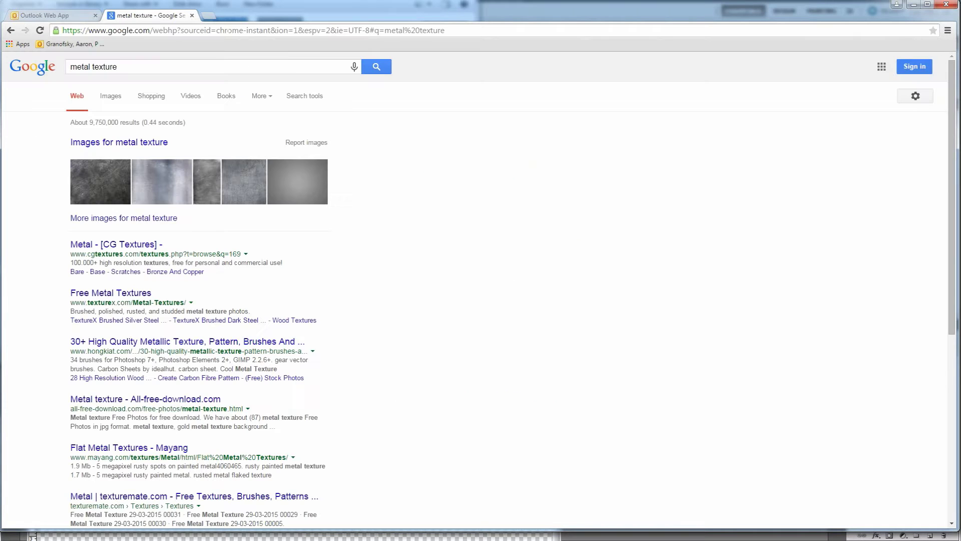
left_click(108, 98)
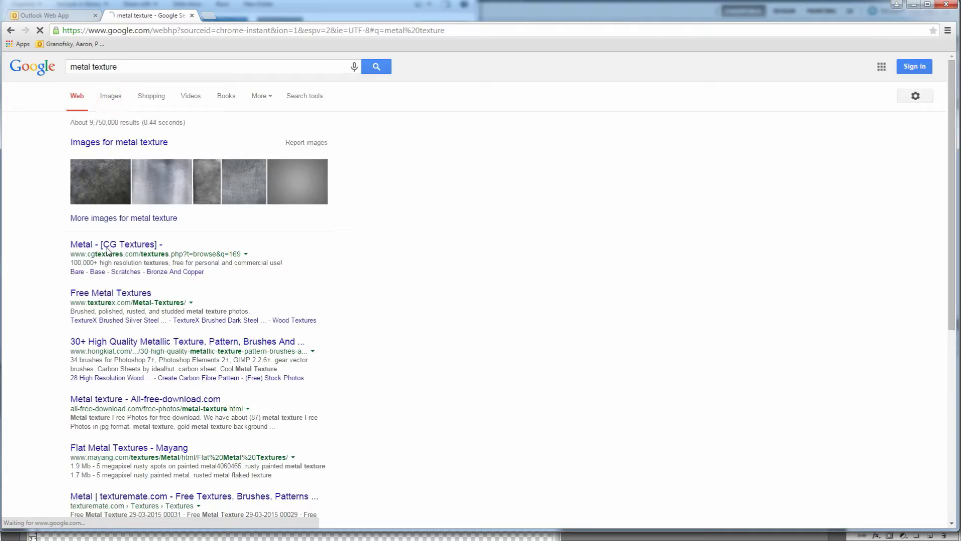
scroll(456, 278, "down", 4)
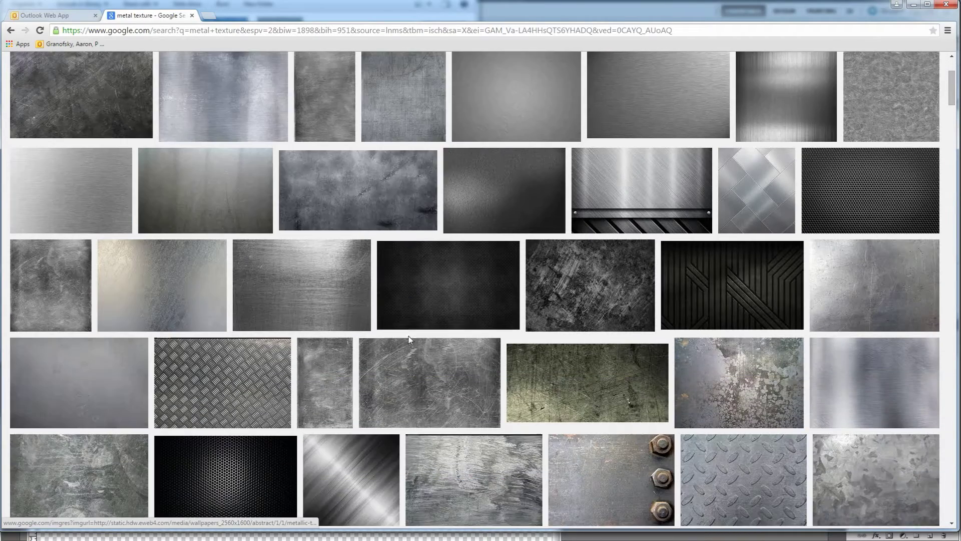
scroll(418, 240, "up", 4)
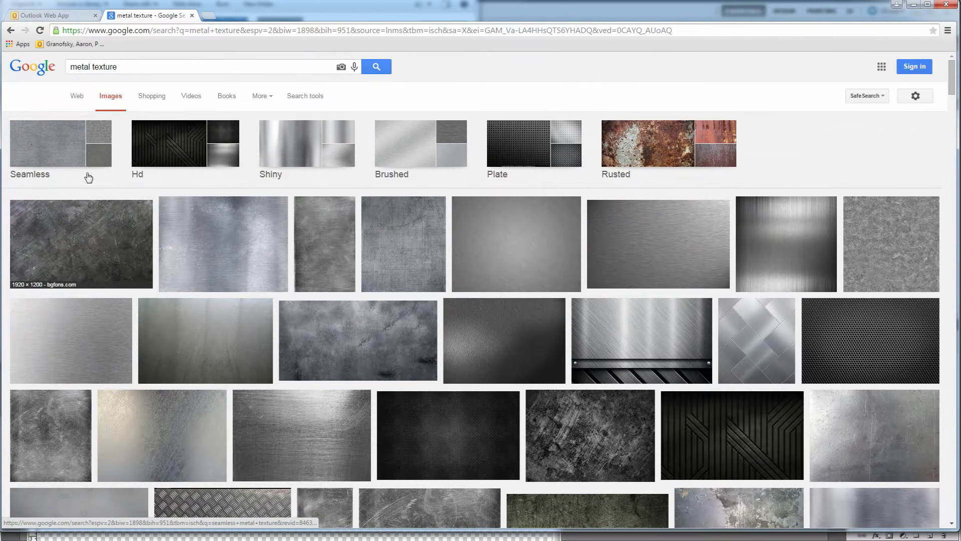
scroll(228, 208, "down", 5)
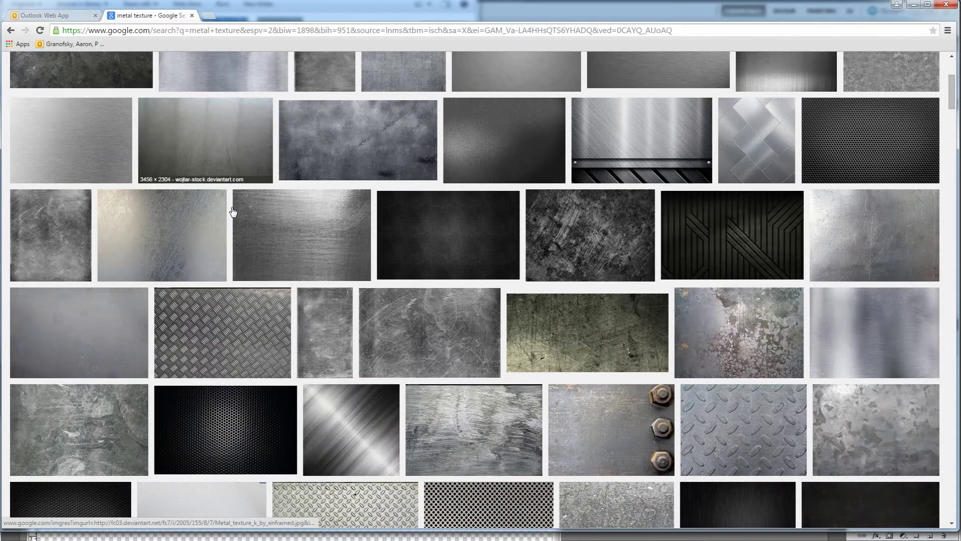
scroll(604, 324, "down", 2)
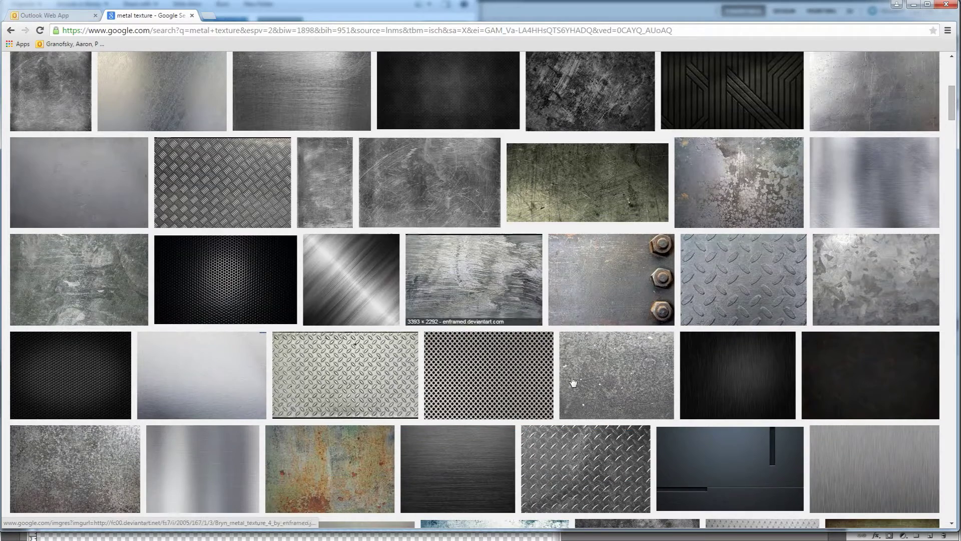
scroll(437, 303, "up", 7)
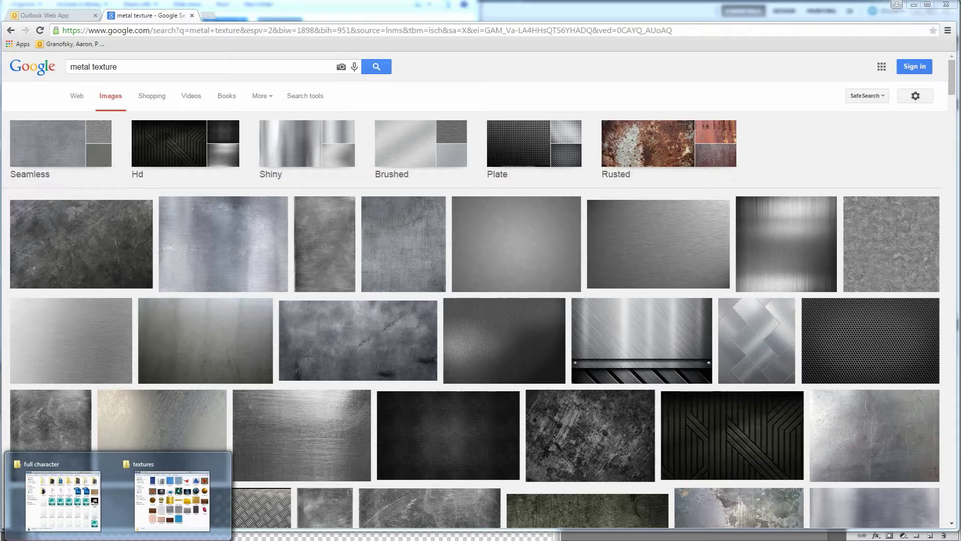
Step: Preview the metal images from the textures folder one after another at full size
left_click(172, 499)
left_click(225, 231)
left_click(279, 232)
left_click(333, 238)
double_click(217, 233)
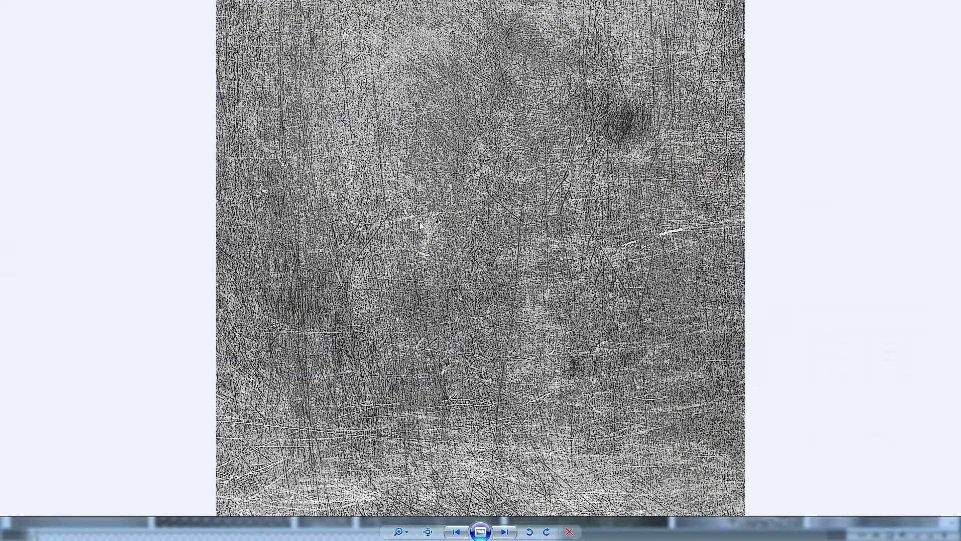
key("Right")
key("Right")
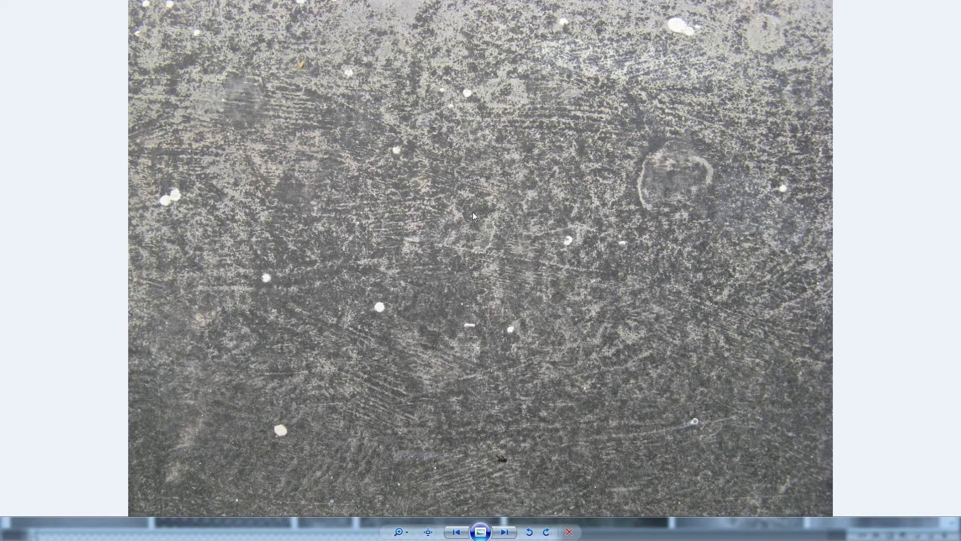
key("Right")
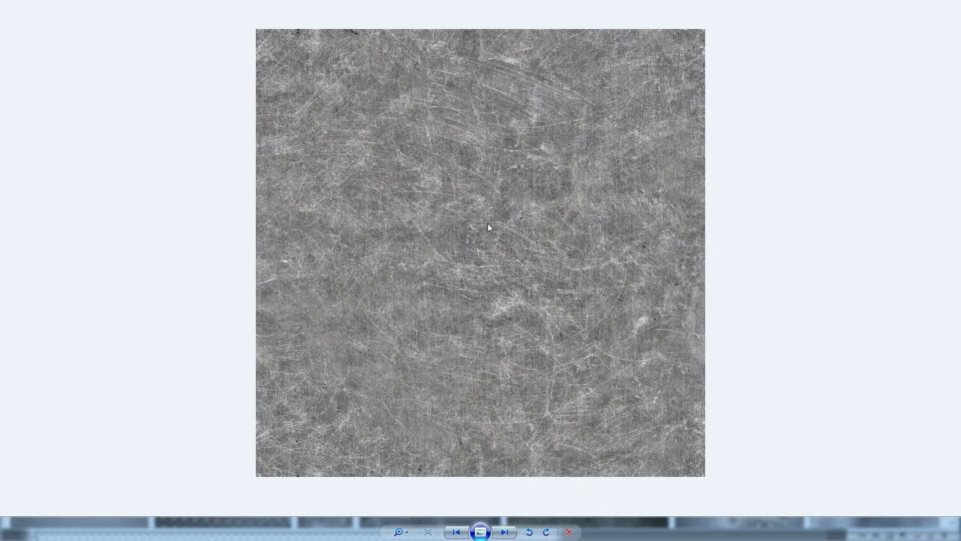
key("alt+F4")
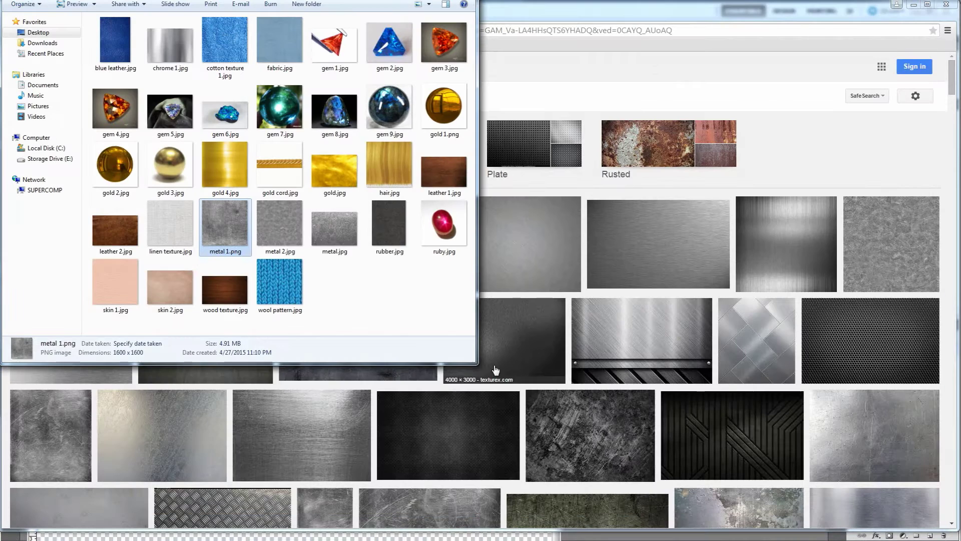
Step: Open metal 2.jpg in Photoshop beside Hero demo textures.psd and show the UV's layer in the PSD
left_click(278, 228)
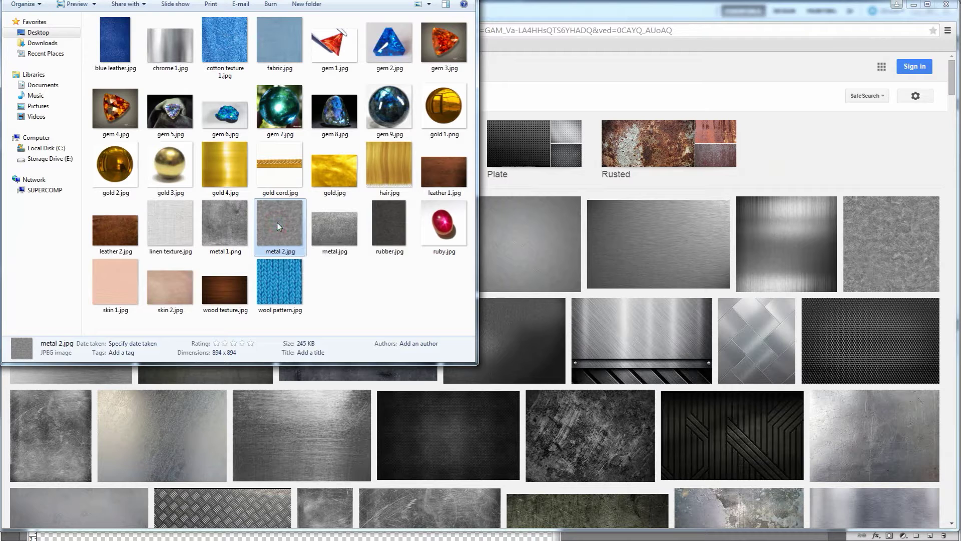
left_click_drag(279, 228, 719, 190)
left_click_drag(329, 55, 625, 70)
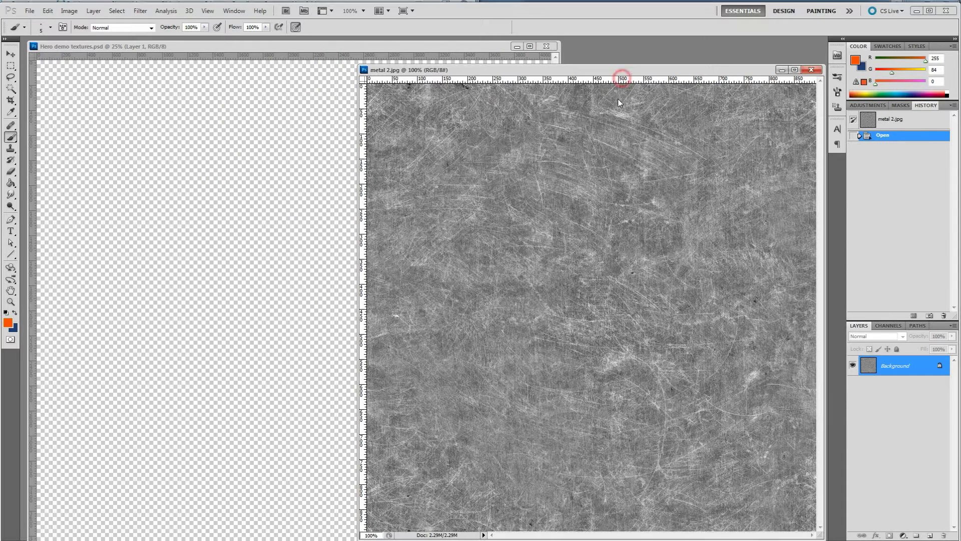
left_click(440, 49)
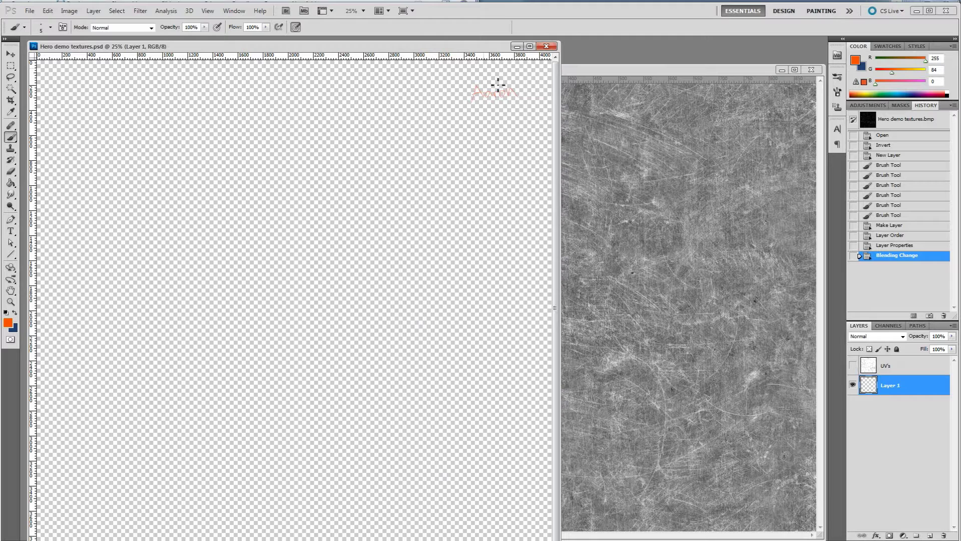
left_click(854, 367)
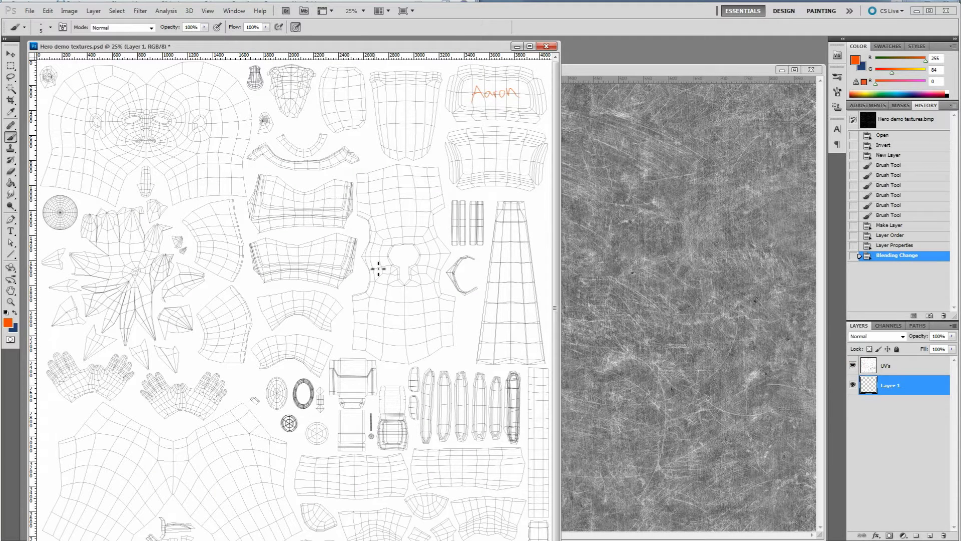
Step: Copy the metal 2.jpg image into Hero demo textures.psd and position it over the chest armor UVs around the painted name
left_click(604, 70)
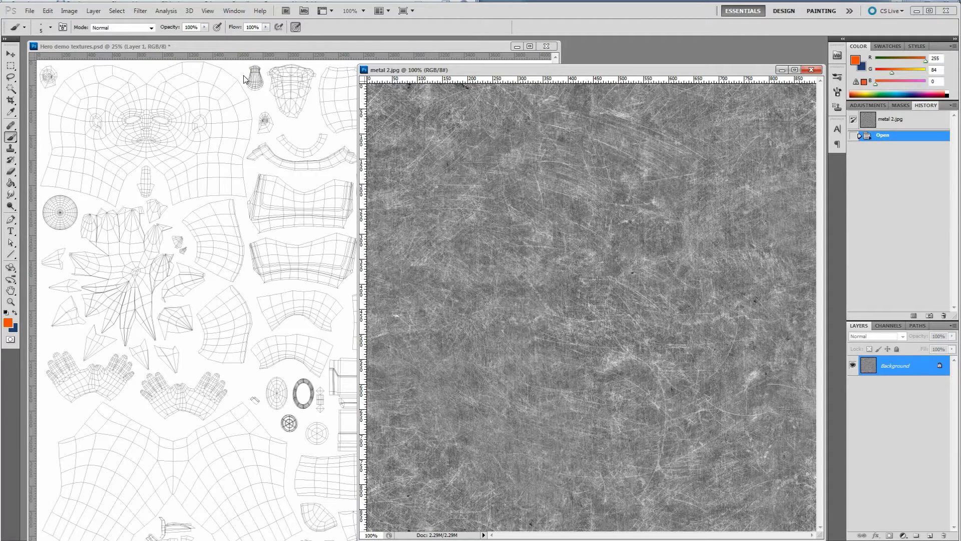
key("v")
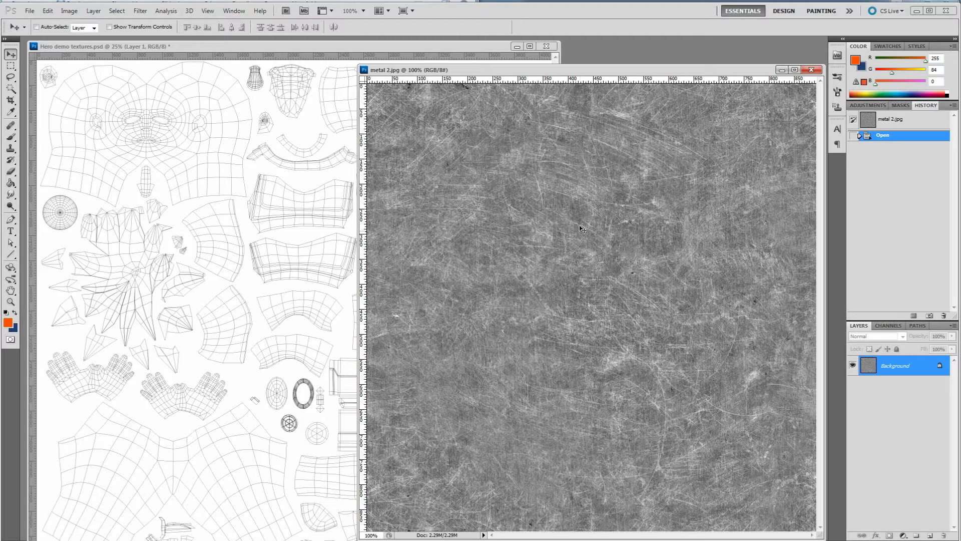
left_click(595, 223)
left_click_drag(596, 223, 244, 232)
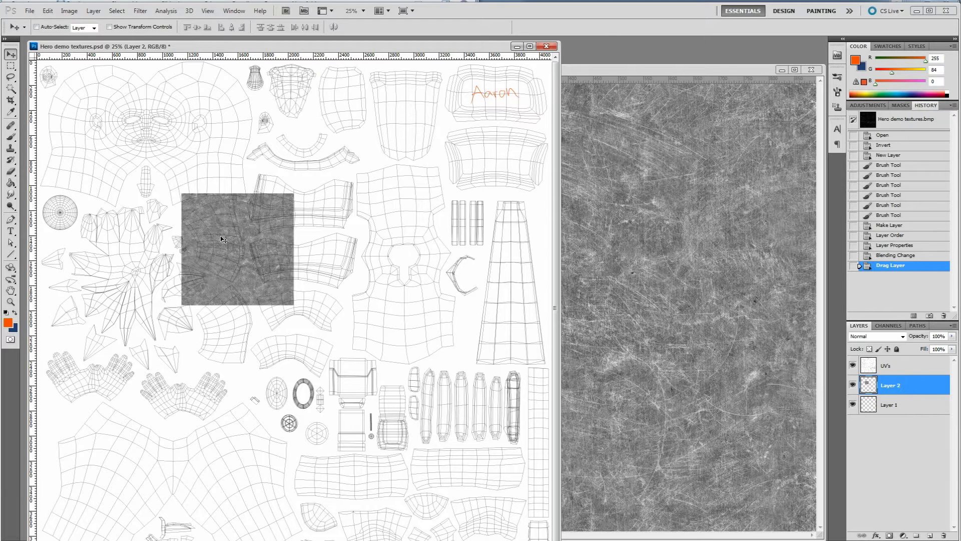
left_click_drag(224, 239, 501, 125)
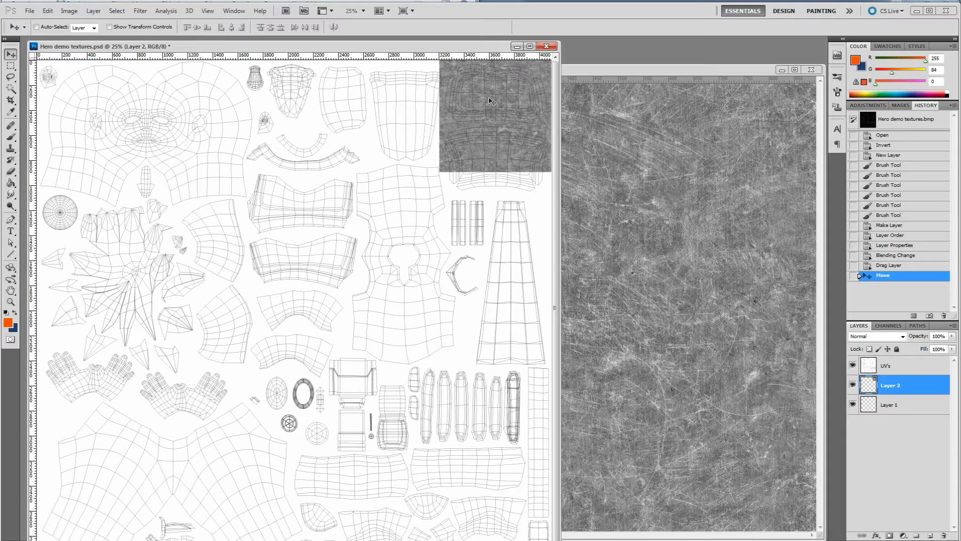
Step: Move Layer 1 above Layer 2 and back below it
left_click_drag(888, 405, 889, 385)
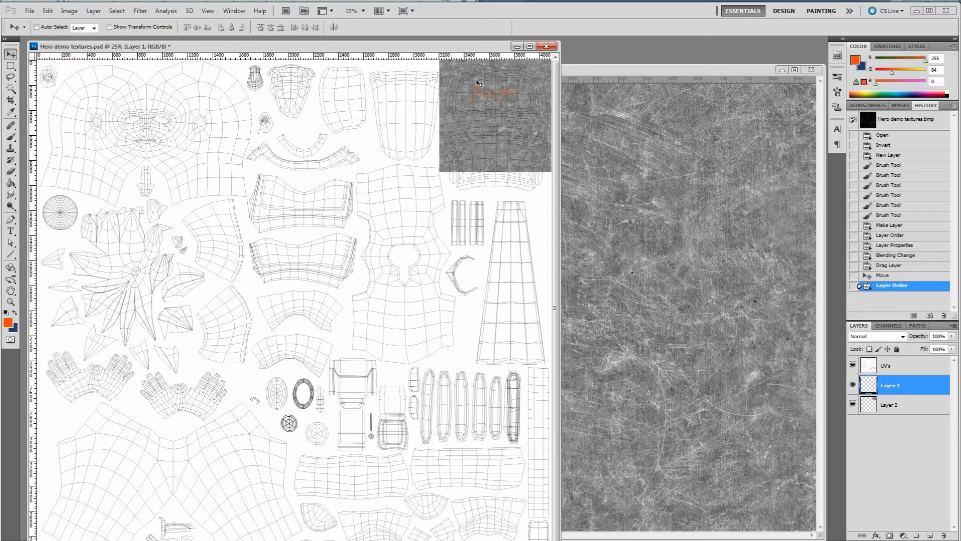
left_click_drag(899, 390, 898, 423)
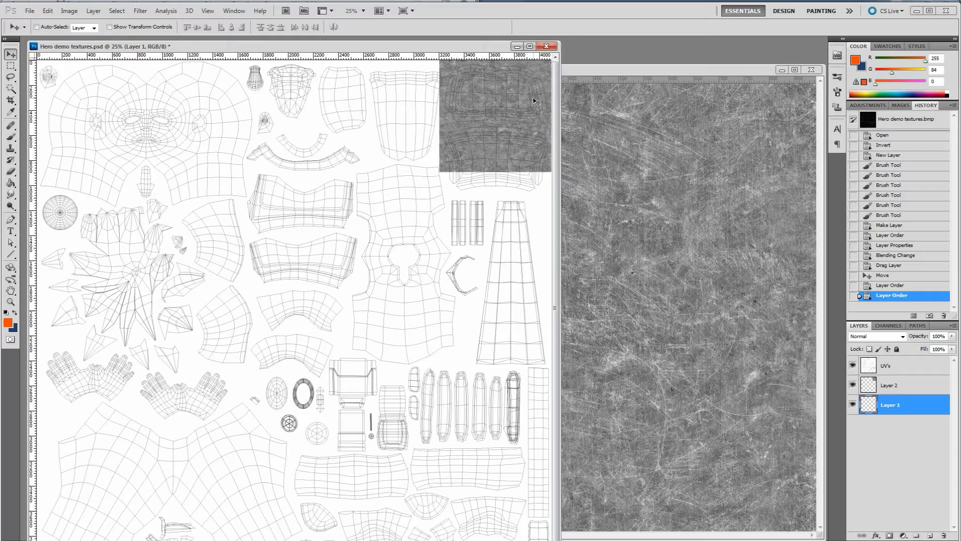
Step: Check the metal texture's coverage of the chest armor UVs up close, then hide the UV's layer and save the PSD
scroll(533, 102, "up", 3, "alt")
left_click_drag(475, 120, 436, 178)
scroll(444, 158, "up", 2, "alt")
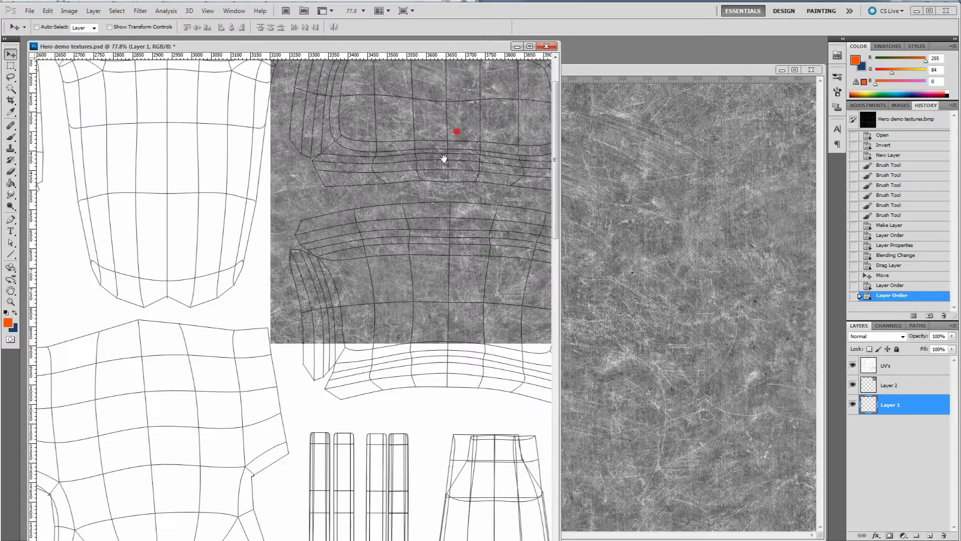
left_click_drag(456, 131, 388, 196)
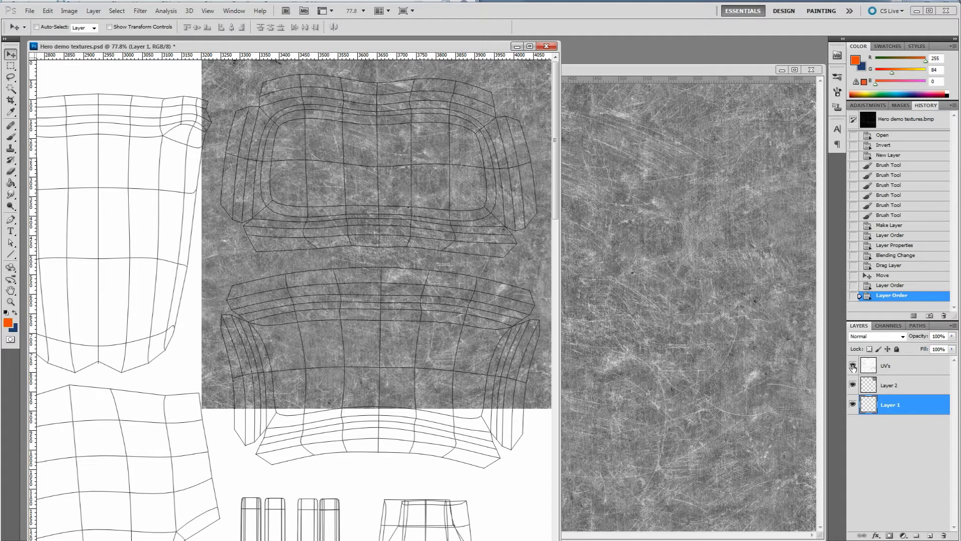
left_click(853, 366)
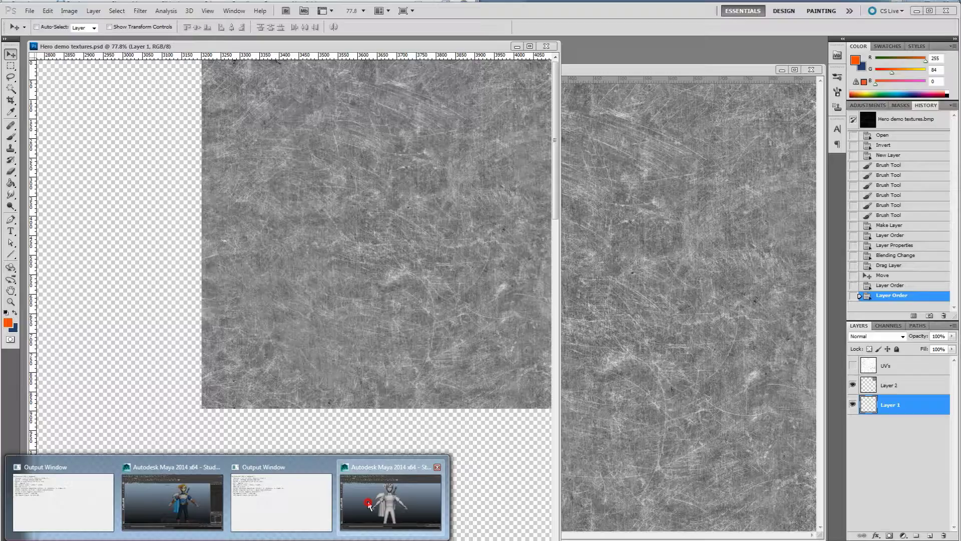
Step: Switch to the Maya scene with the untextured hero and refresh the swatch of lambert4
left_click(390, 503)
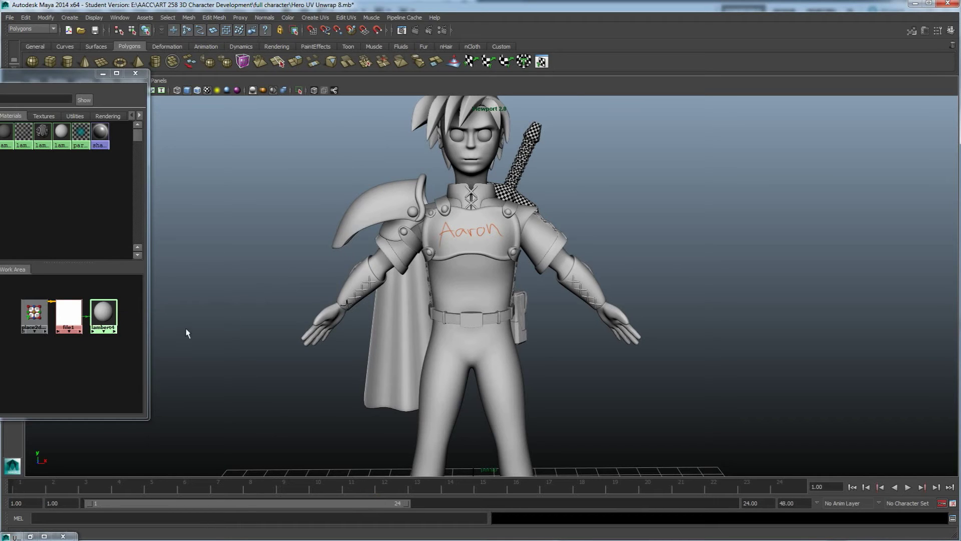
right_click(99, 311)
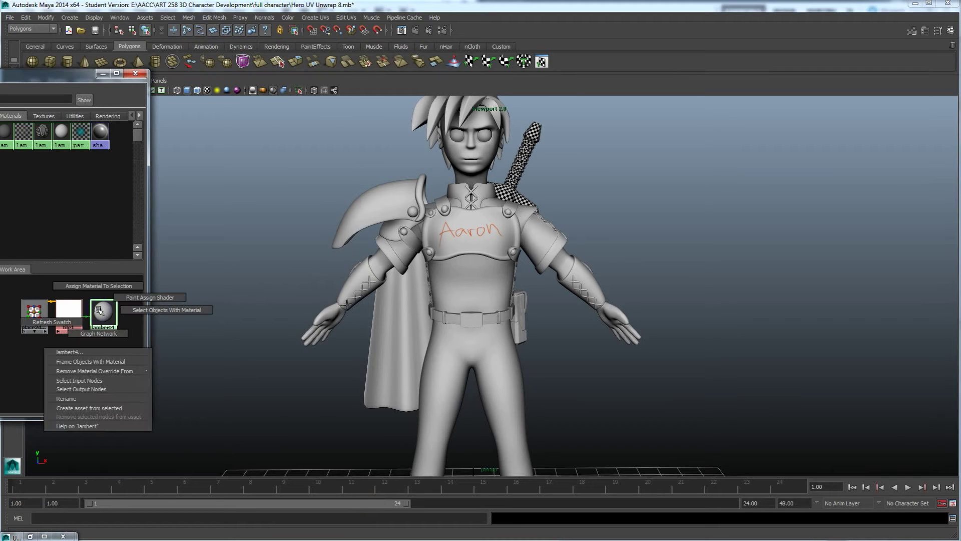
left_click(69, 322)
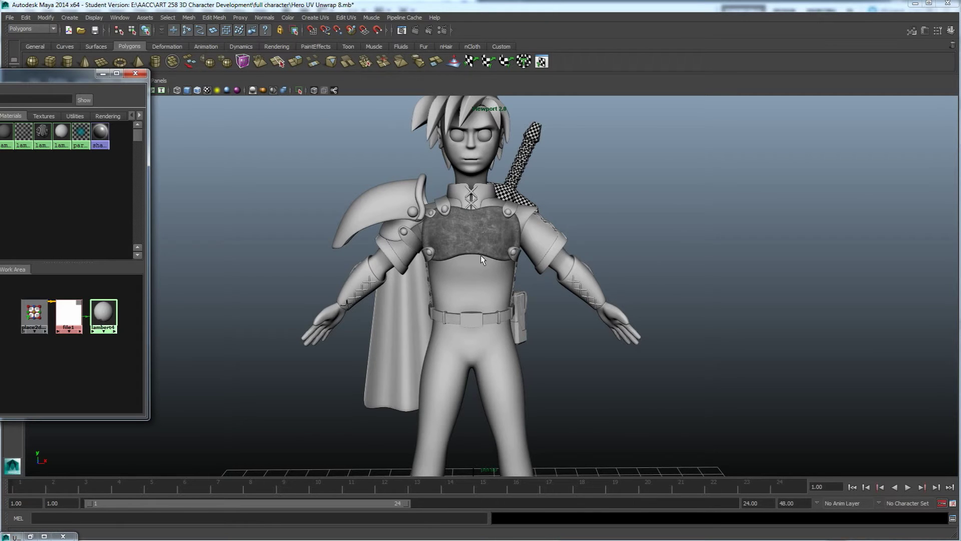
Step: Examine the metal texture on the hero's chest plate up close and from slightly farther away
left_click_drag(480, 253, 488, 267, "alt")
scroll(486, 265, "up", 5)
middle_click_drag(485, 204, 536, 350, "alt")
scroll(523, 324, "up", 7)
mouse_move(519, 333)
left_mouse_down("alt")
mouse_move(493, 332)
mouse_move(511, 332)
left_mouse_up("alt")
scroll(509, 335, "up", 3)
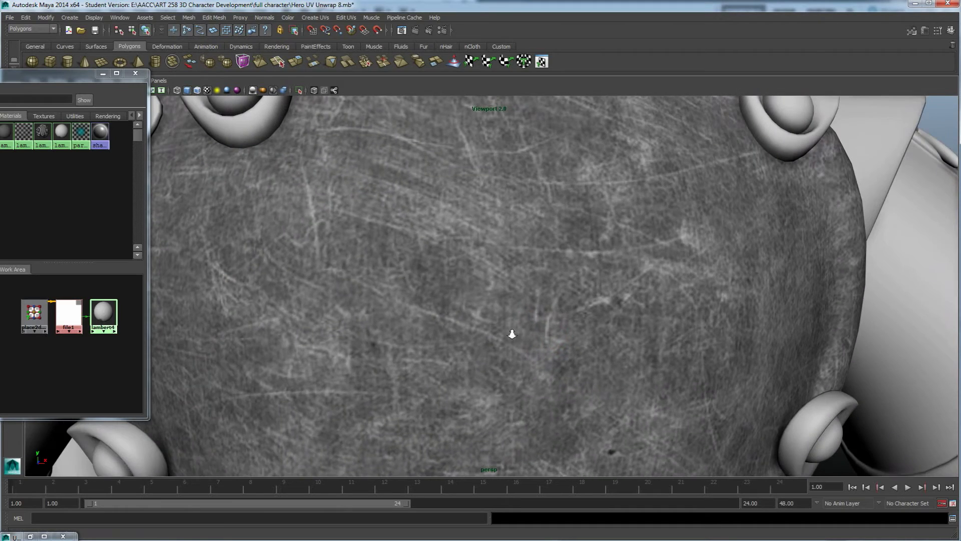
scroll(508, 331, "down", 5)
left_click_drag(450, 322, 498, 300, "alt")
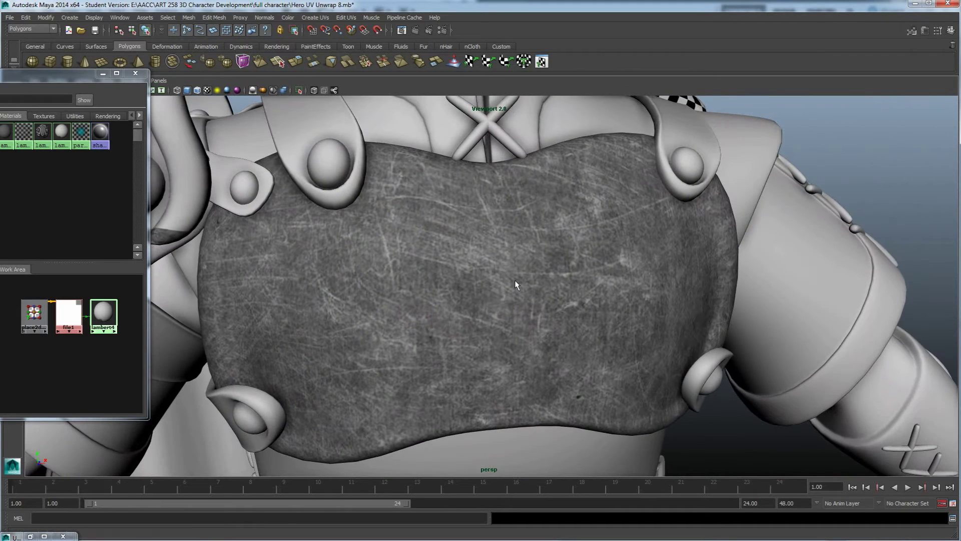
Step: Move the Hypershade window off the viewport's menus and set the viewport renderer to Default Quality Rendering
left_click_drag(82, 81, 81, 132)
left_click(129, 80)
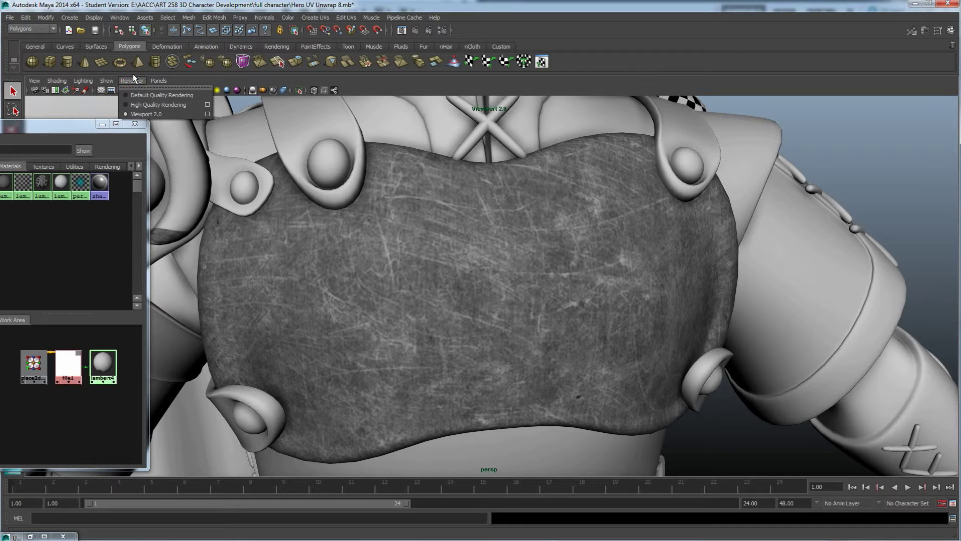
left_click(145, 93)
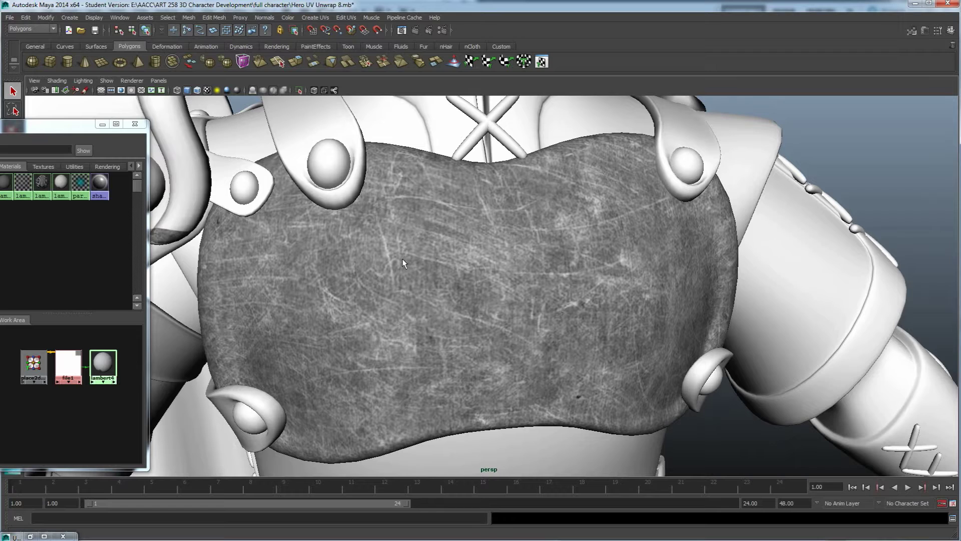
scroll(415, 225, "down", 2)
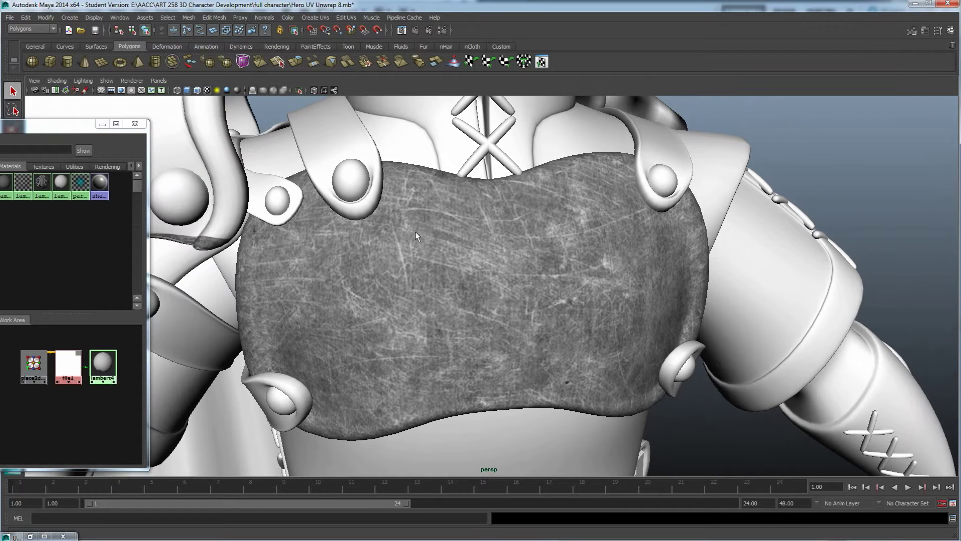
Step: Set the viewport renderer to High Quality Rendering and switch to the Hero demo textures PSD in Photoshop
left_click(139, 82)
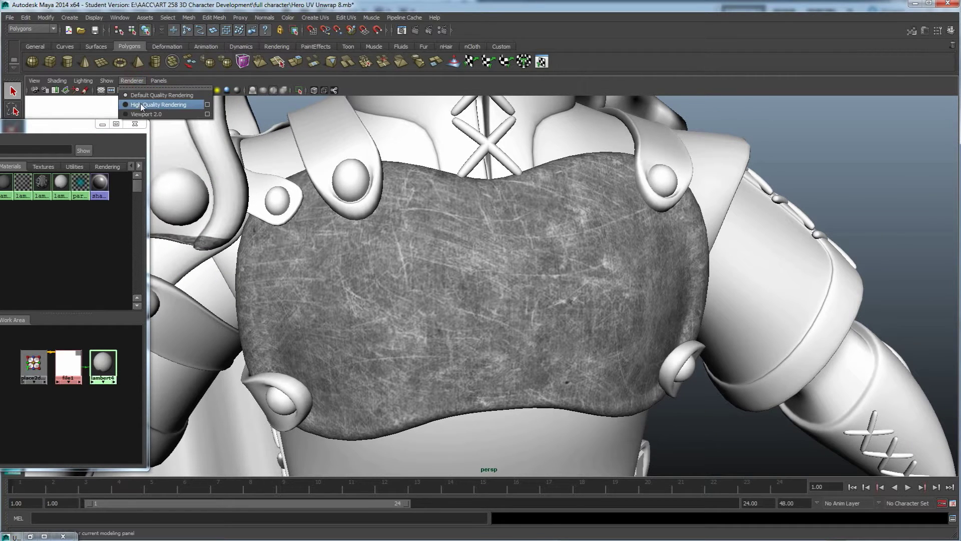
left_click(140, 104)
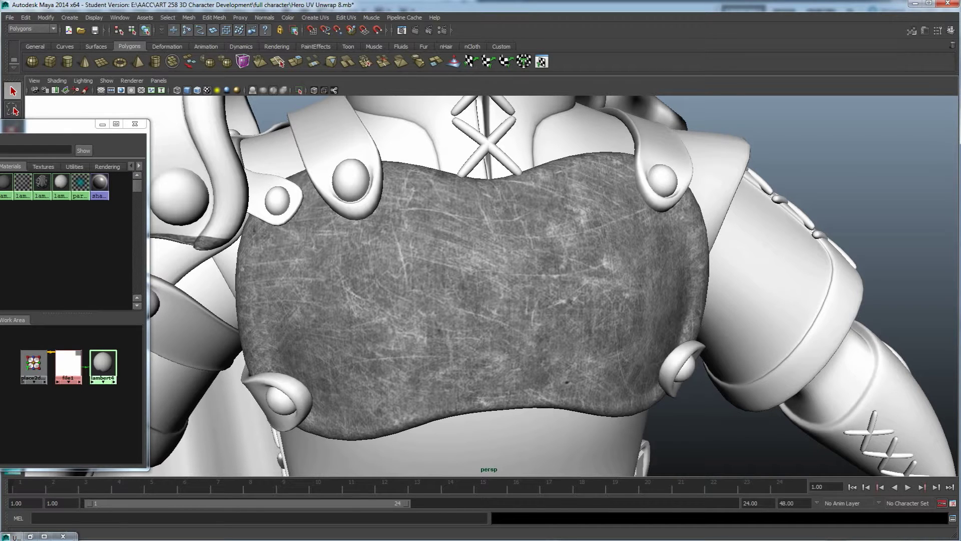
mouse_move(187, 535)
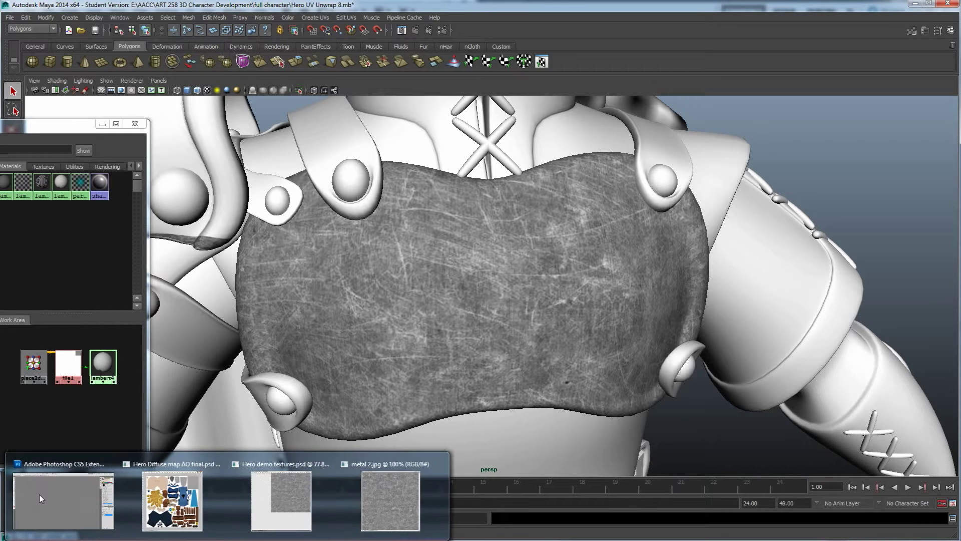
left_click(42, 497)
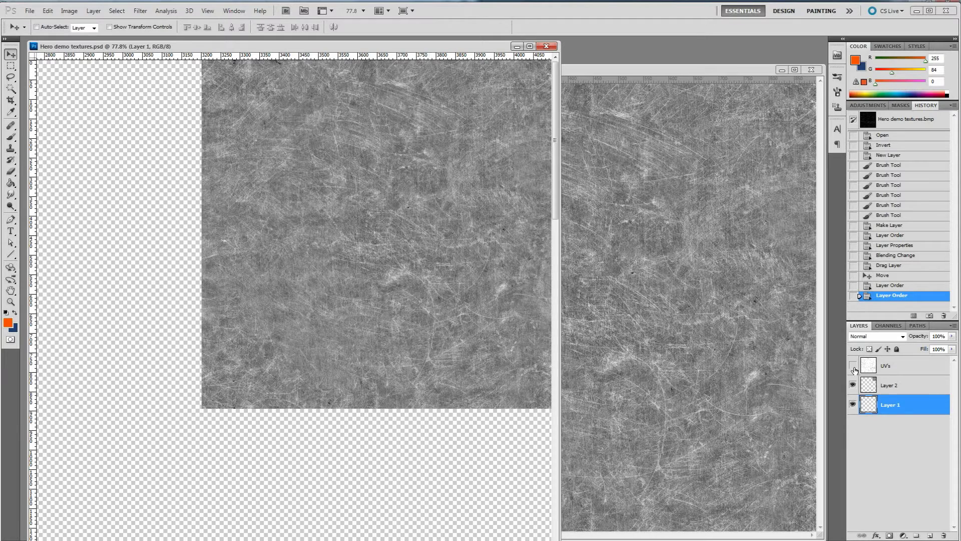
Step: Try the Sharpen filter on Layer 1 and undo it
scroll(389, 220, "up", 6, "alt")
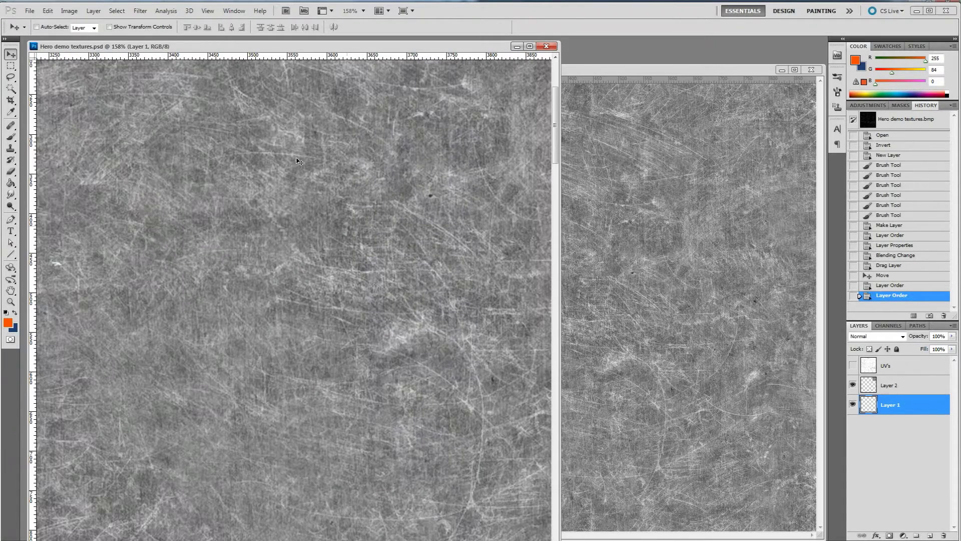
left_click(138, 12)
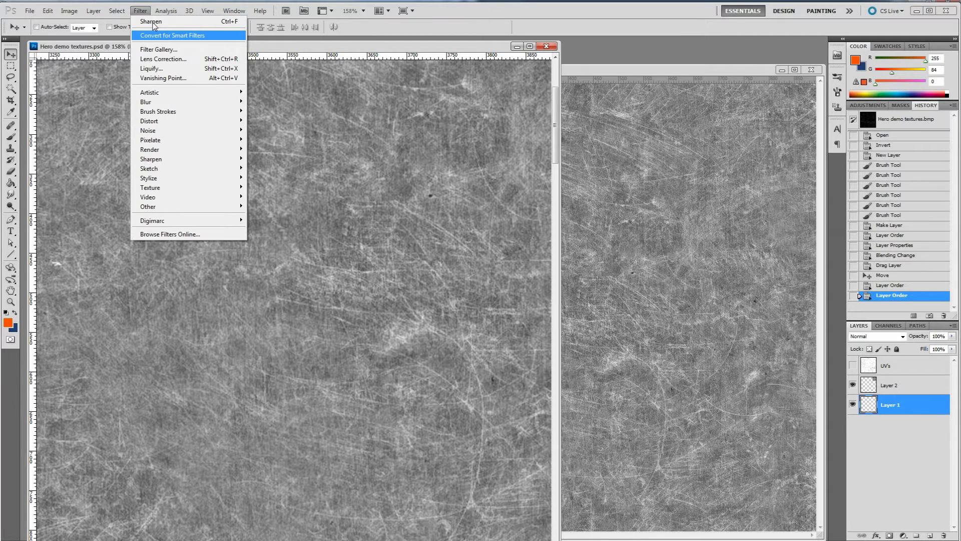
left_click(153, 22)
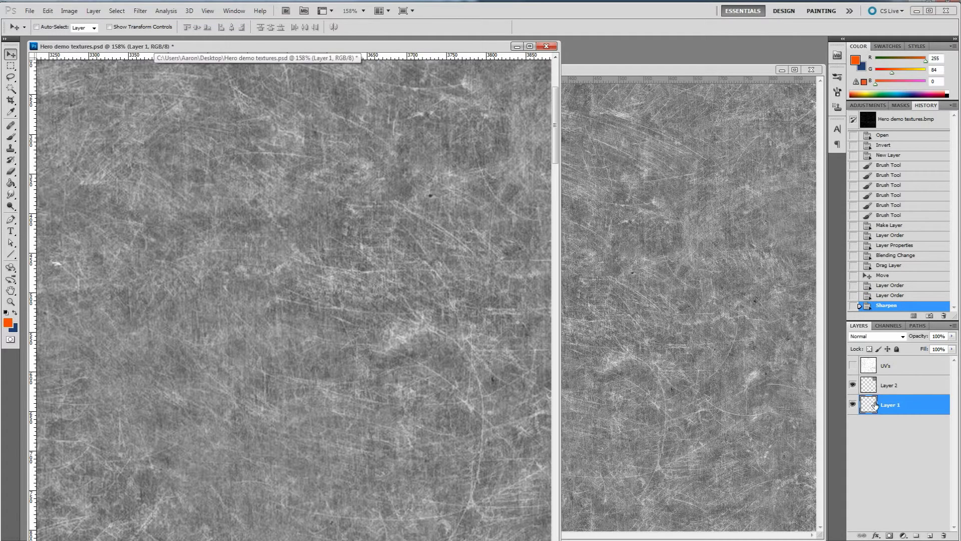
key("ctrl+z")
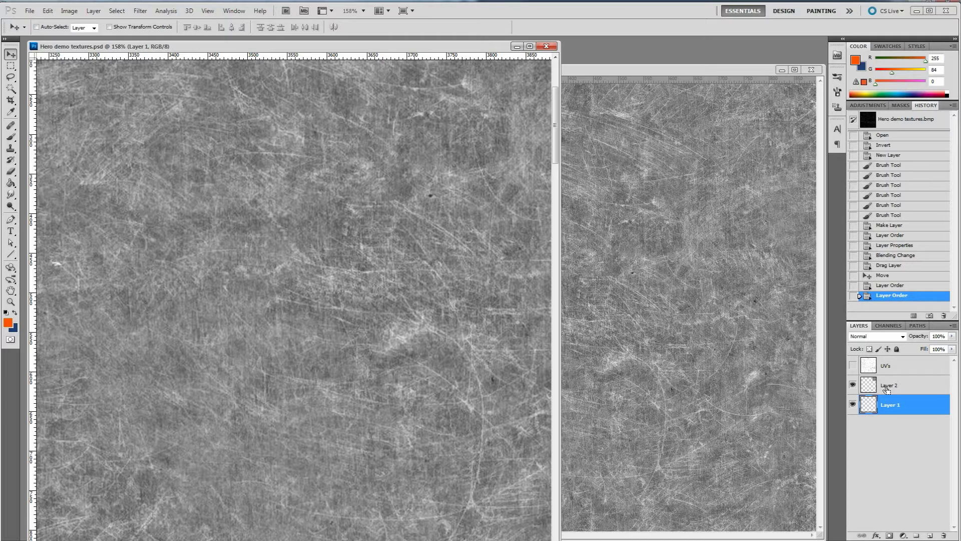
Step: Apply the Sharpen filter to the metal texture on Layer 2
left_click(886, 390)
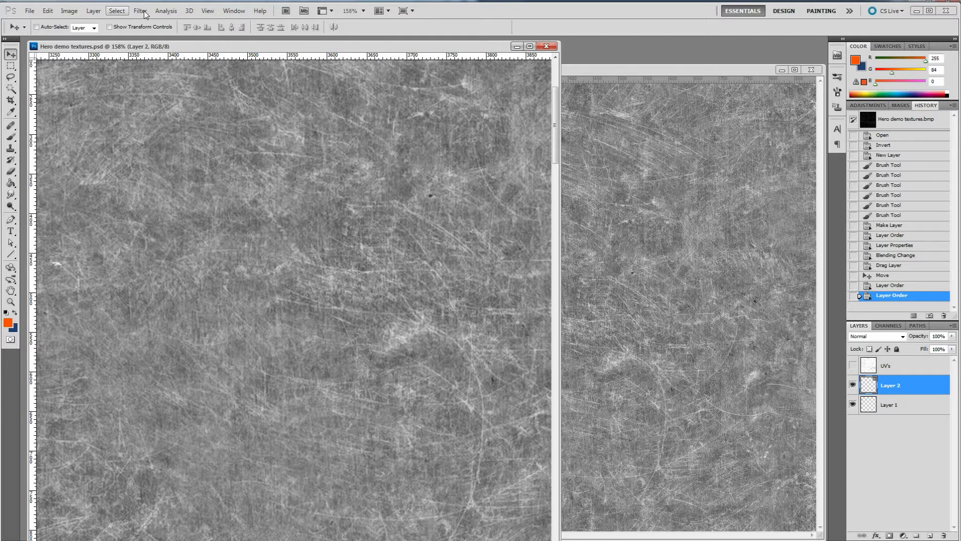
left_click(141, 11)
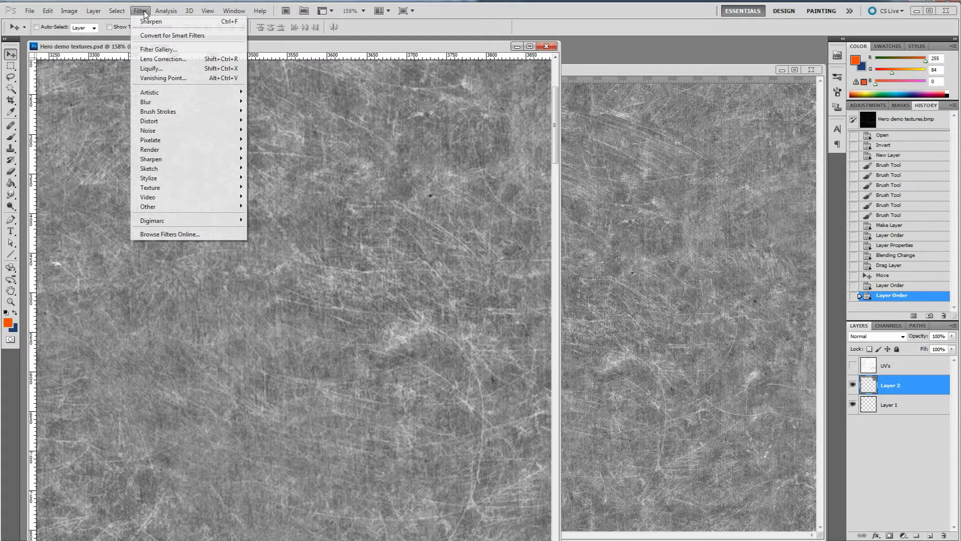
left_click(150, 21)
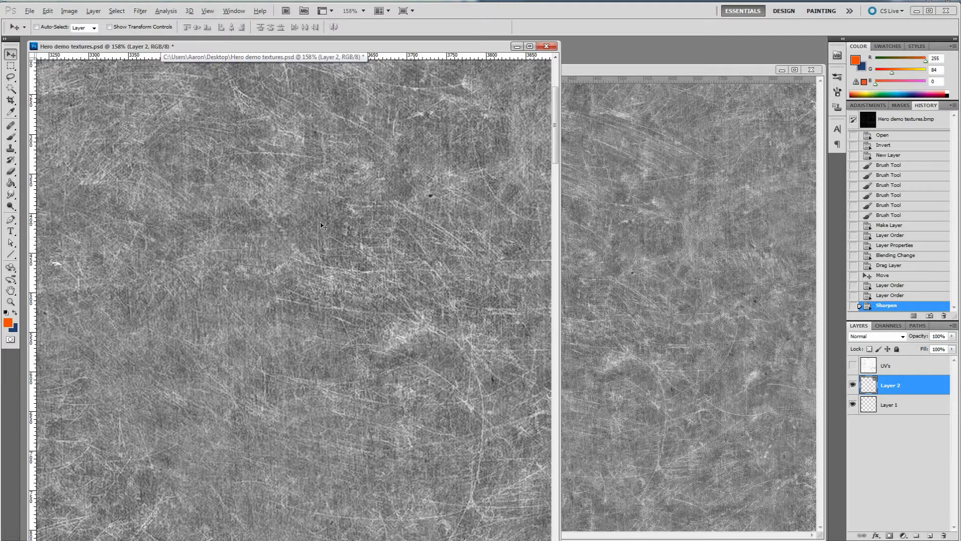
Step: Switch to Maya, set the viewport renderer to Viewport 2.0 and refresh the swatch of lambert4
key("alt+Tab")
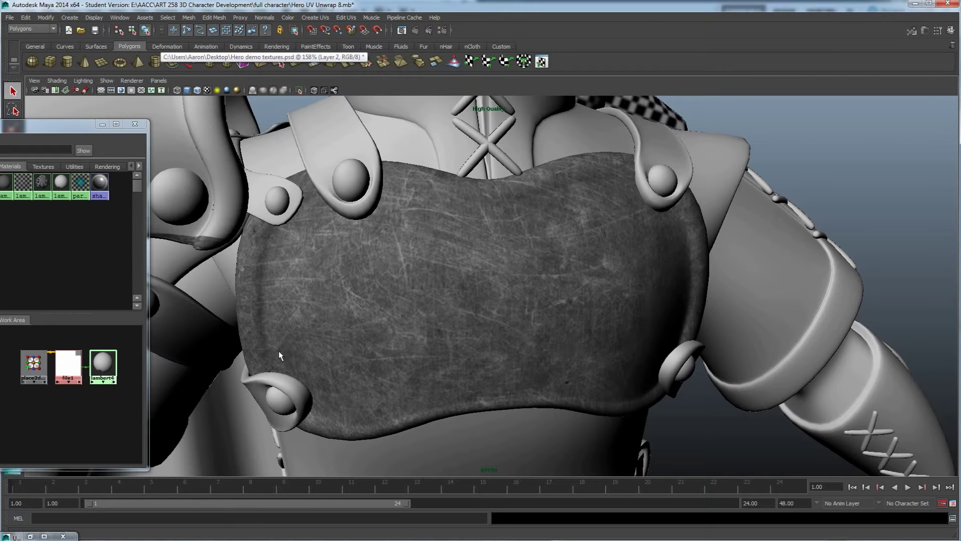
left_click(129, 80)
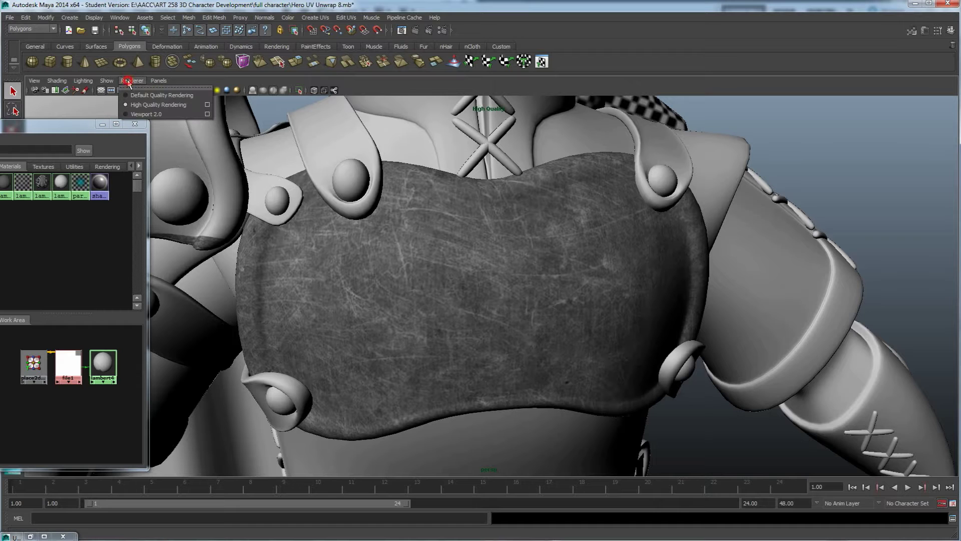
left_click(146, 115)
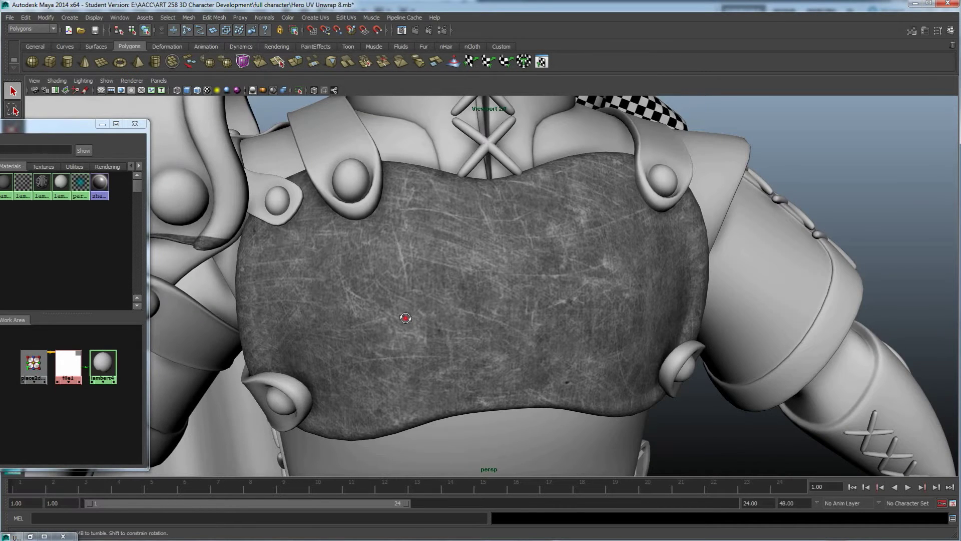
left_click_drag(406, 318, 358, 288, "alt")
right_click_drag(109, 364, 79, 371)
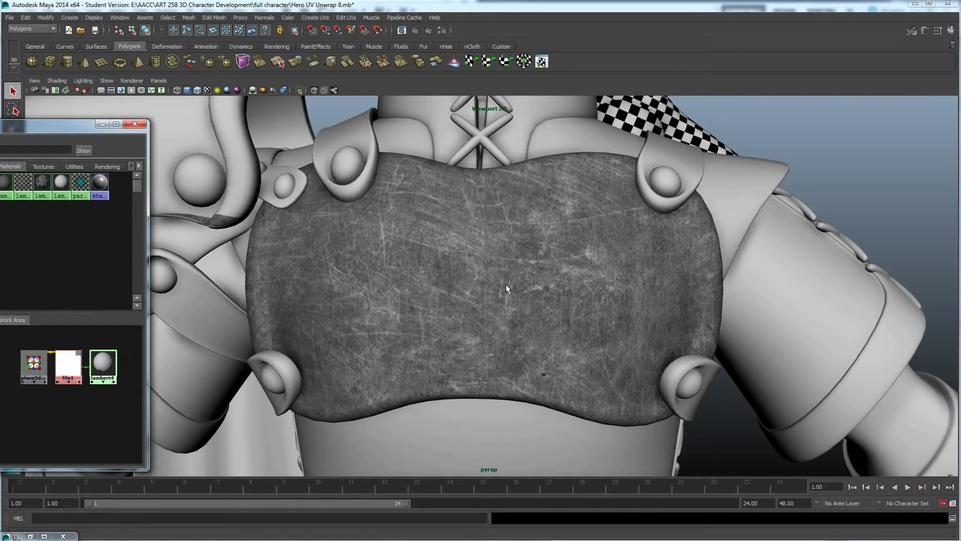
left_click_drag(420, 287, 465, 305, "alt")
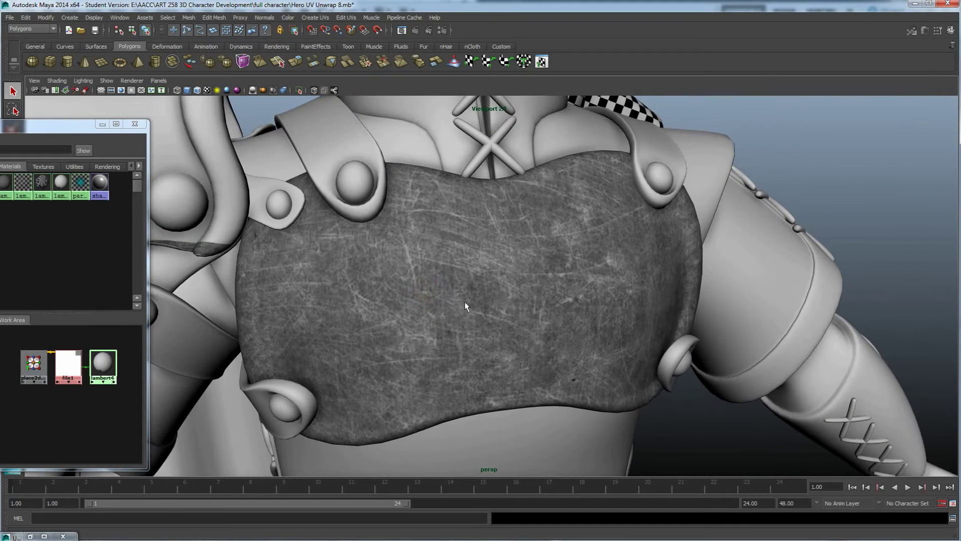
Step: Save the sharpened PSD in Photoshop and refresh the swatch of lambert4 again in Maya
key("alt+Tab")
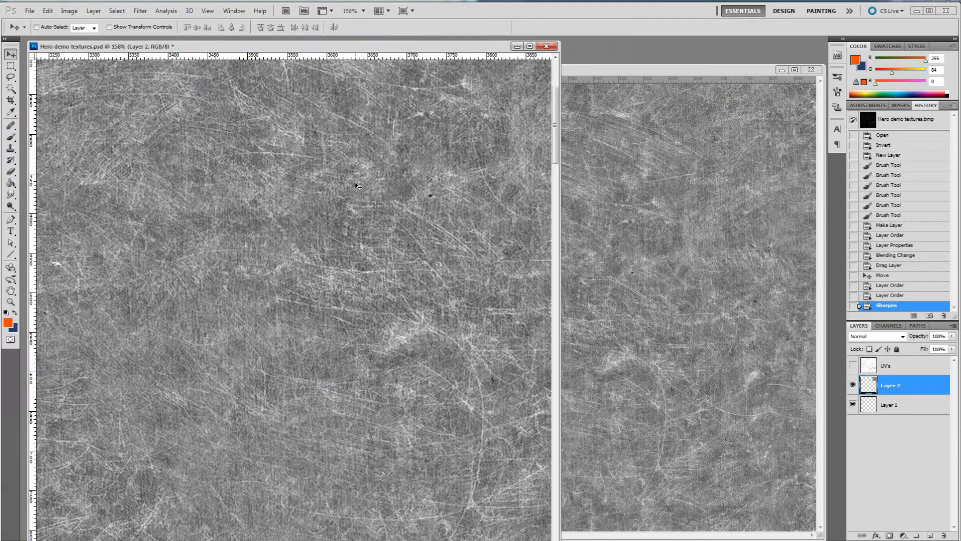
key("alt+Tab")
right_click_drag(109, 364, 71, 364)
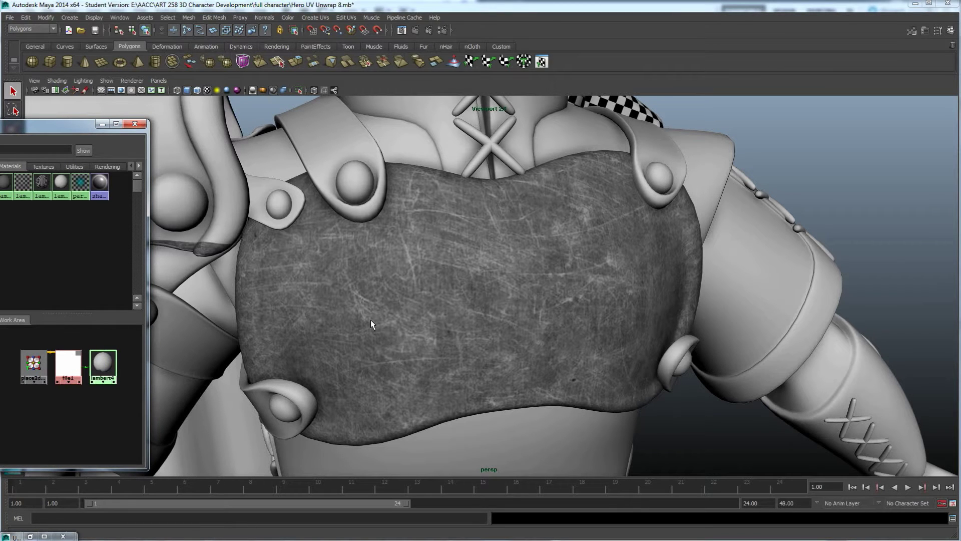
Step: Examine the sharpened metal texture on the hero's chest plate from several distances and angles, comparing it with the PSD
left_click_drag(356, 317, 357, 318, "alt")
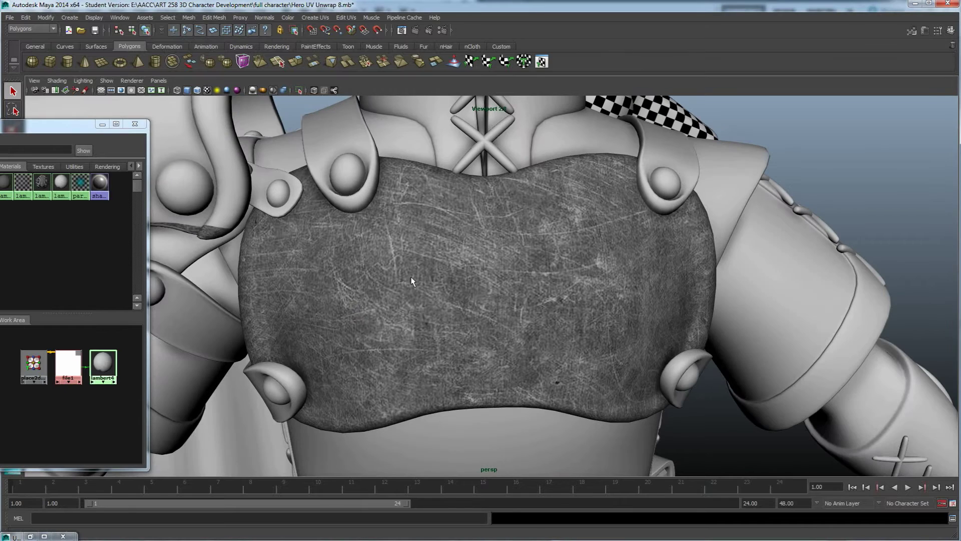
scroll(403, 265, "down", 8)
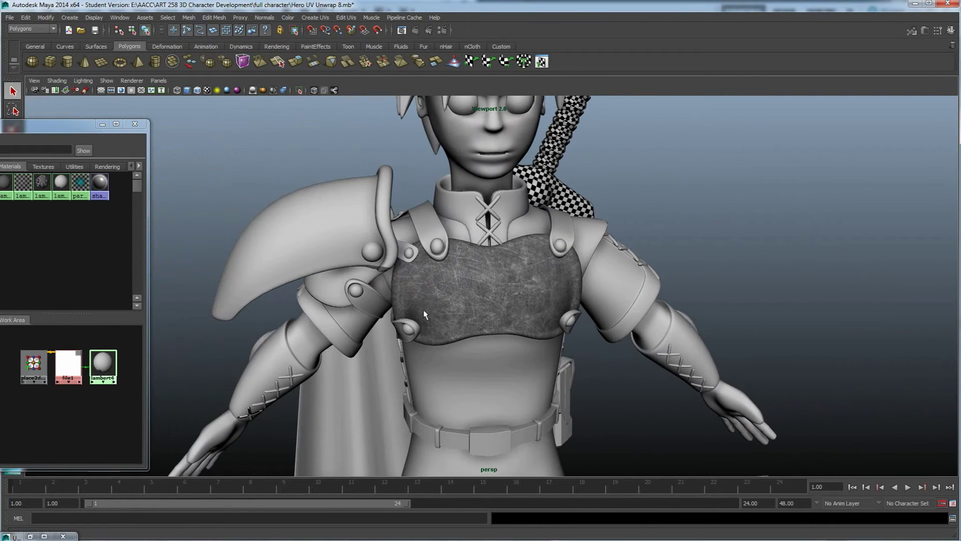
scroll(423, 322, "down", 4)
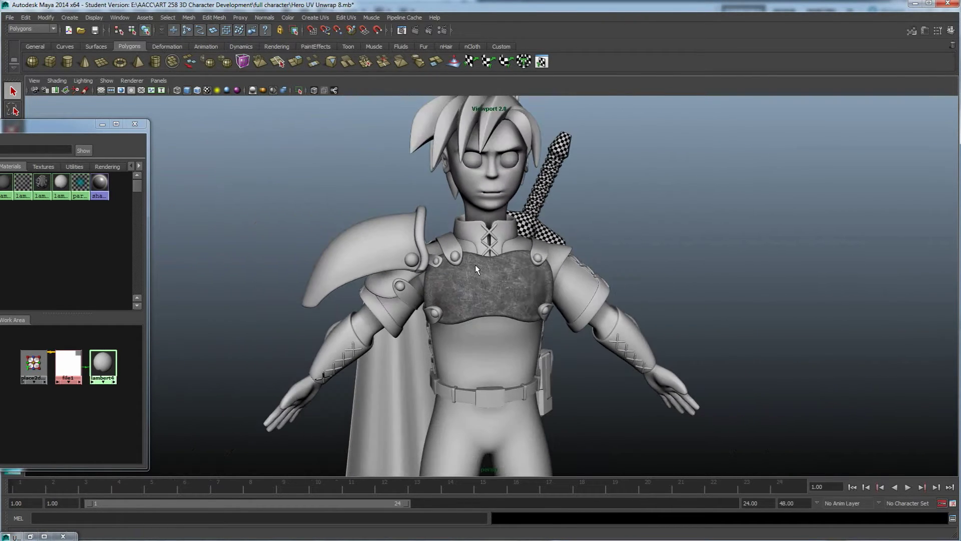
key("alt+Tab")
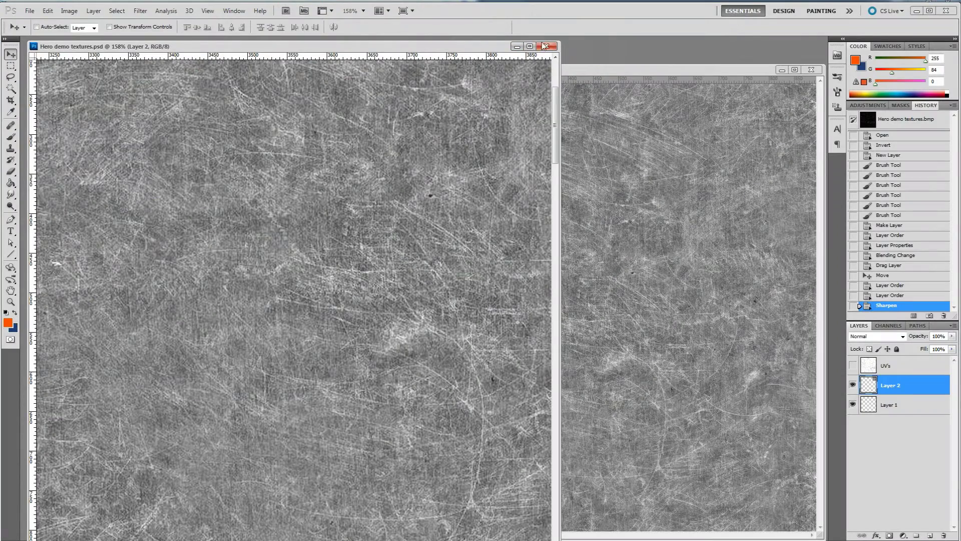
scroll(414, 180, "down", 5, "alt")
scroll(401, 185, "up", 2, "alt")
key("alt+Tab")
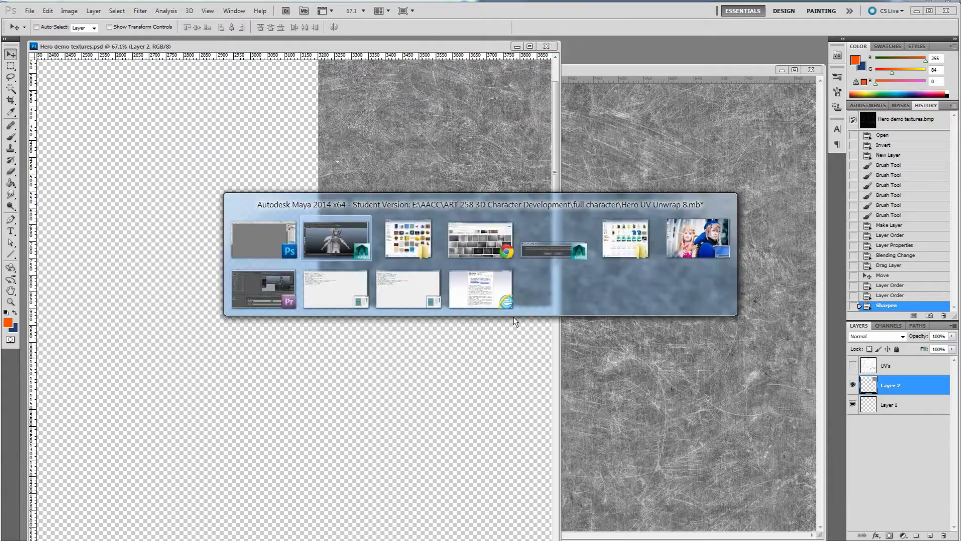
left_click_drag(440, 293, 315, 284, "alt")
scroll(551, 327, "up", 3)
scroll(315, 283, "up", 4)
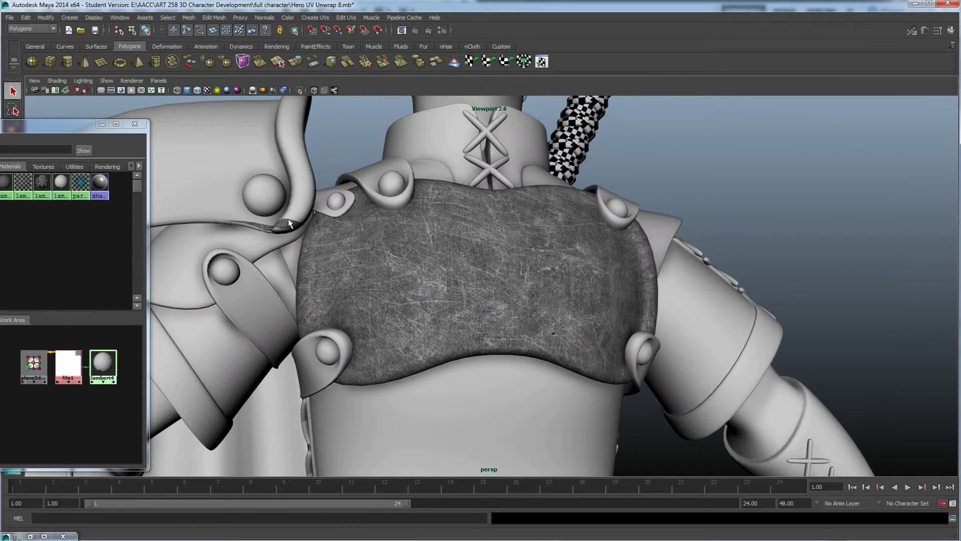
left_click_drag(274, 227, 276, 221, "alt")
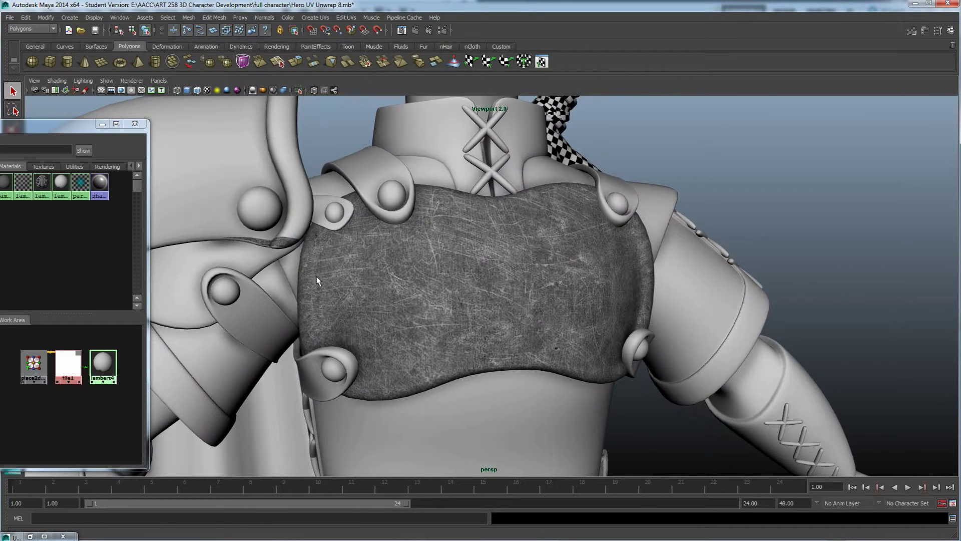
scroll(320, 278, "down", 5)
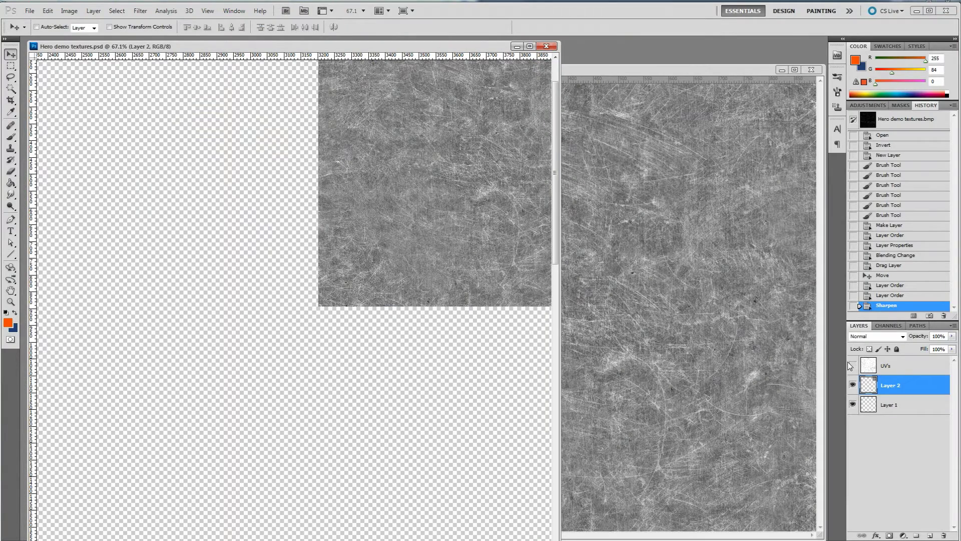
Step: Show the UV's layer in the Photoshop PSD and compare the metal's coverage with the metal 2.jpg source image
left_click(852, 365)
scroll(441, 257, "down", 2, "alt")
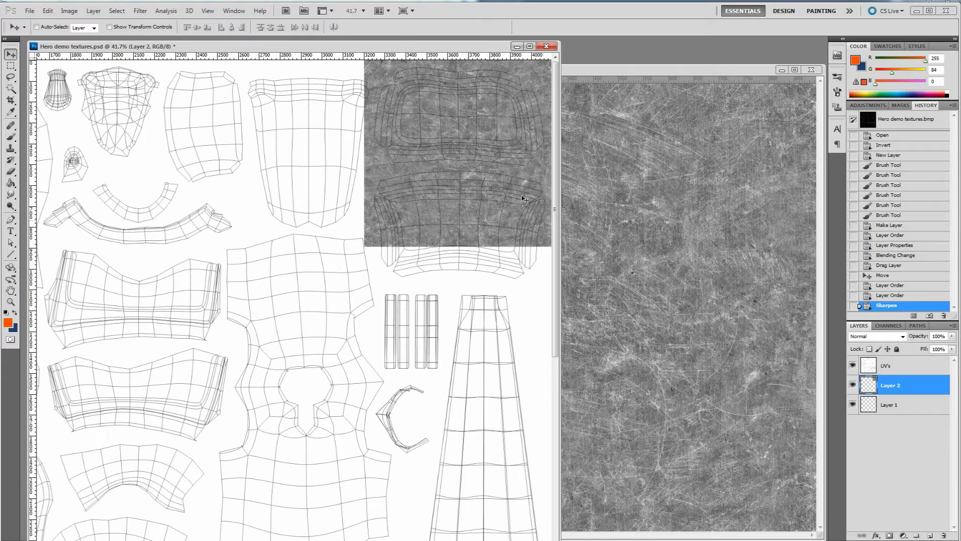
left_click(631, 75)
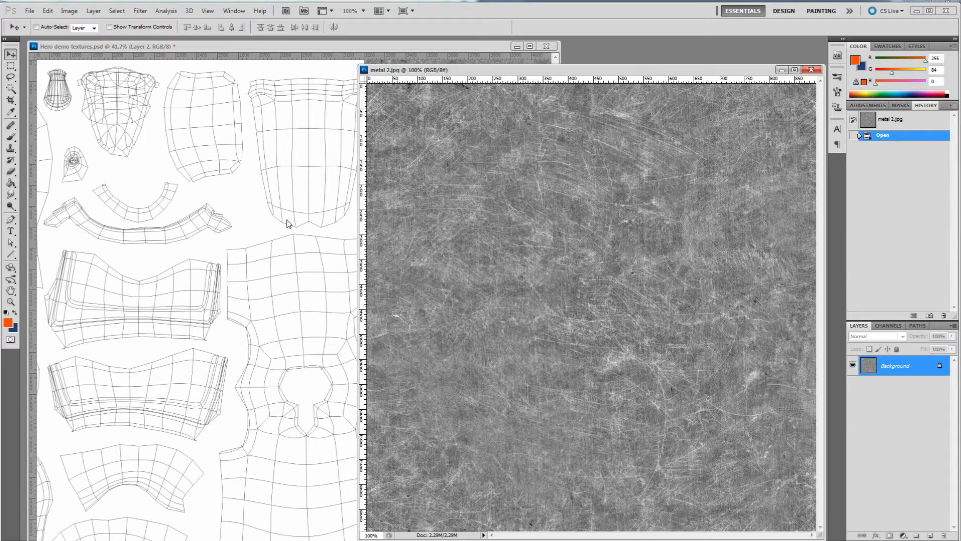
left_click(332, 46)
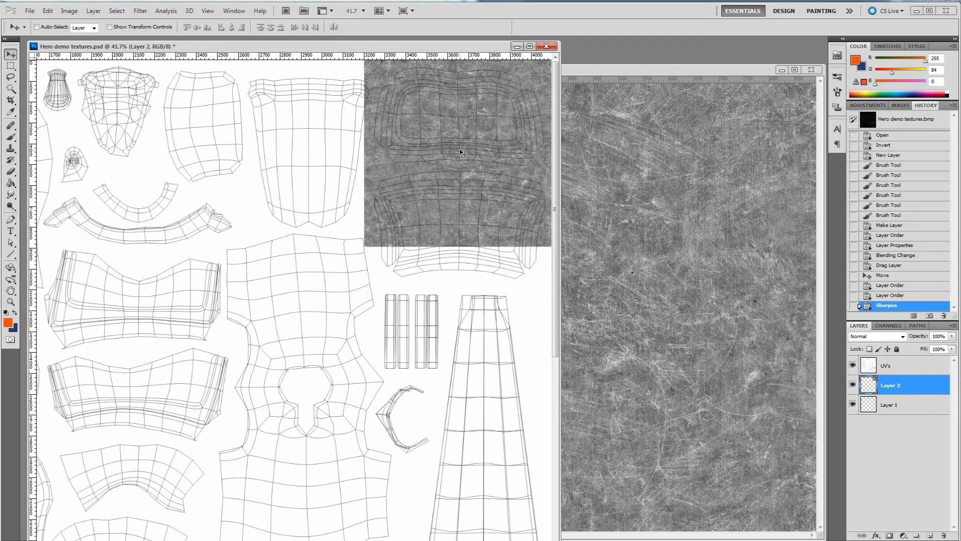
key("ctrl+t")
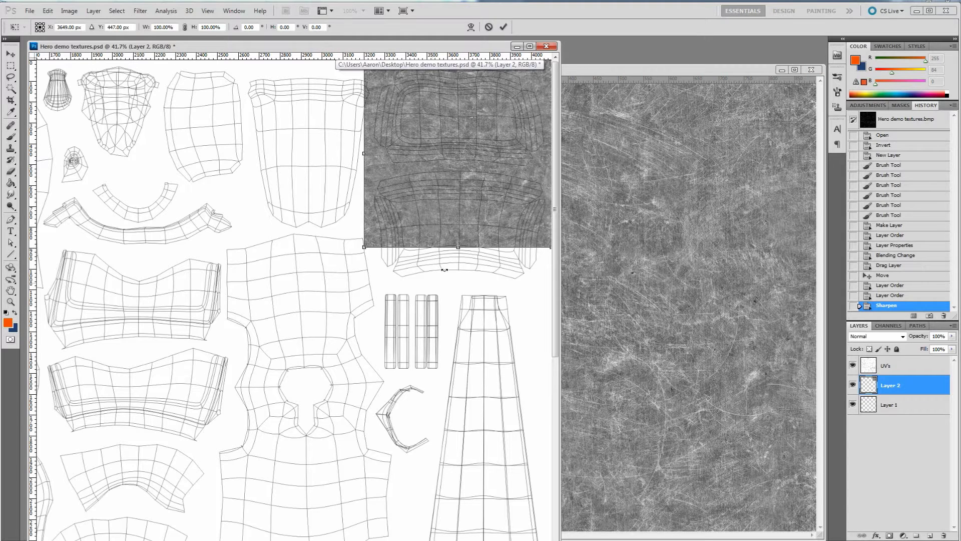
left_click_drag(459, 247, 462, 281)
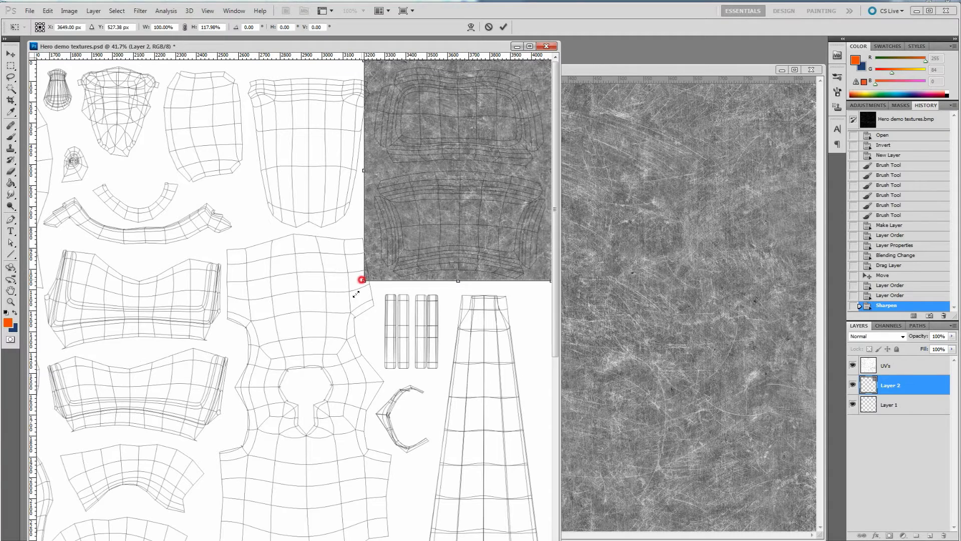
left_click_drag(362, 280, 91, 474)
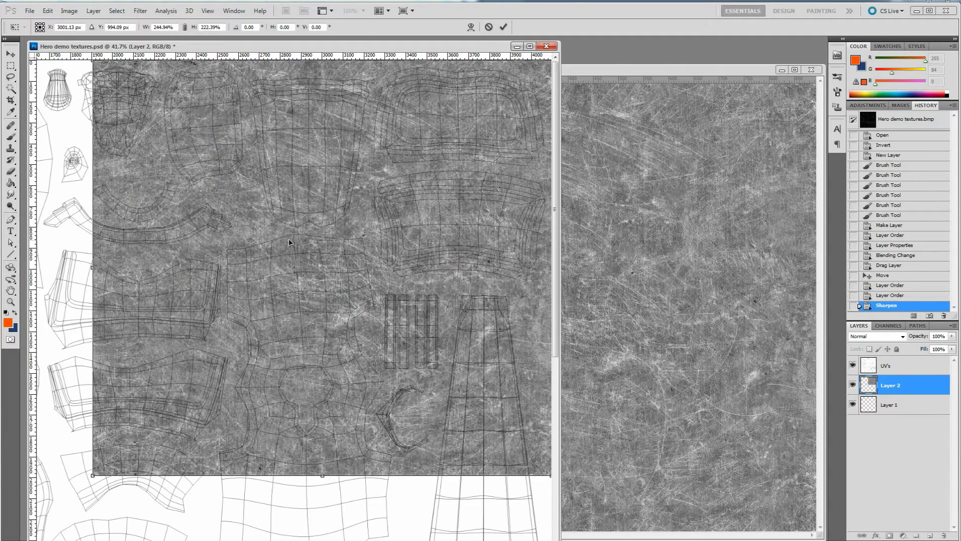
key("Escape")
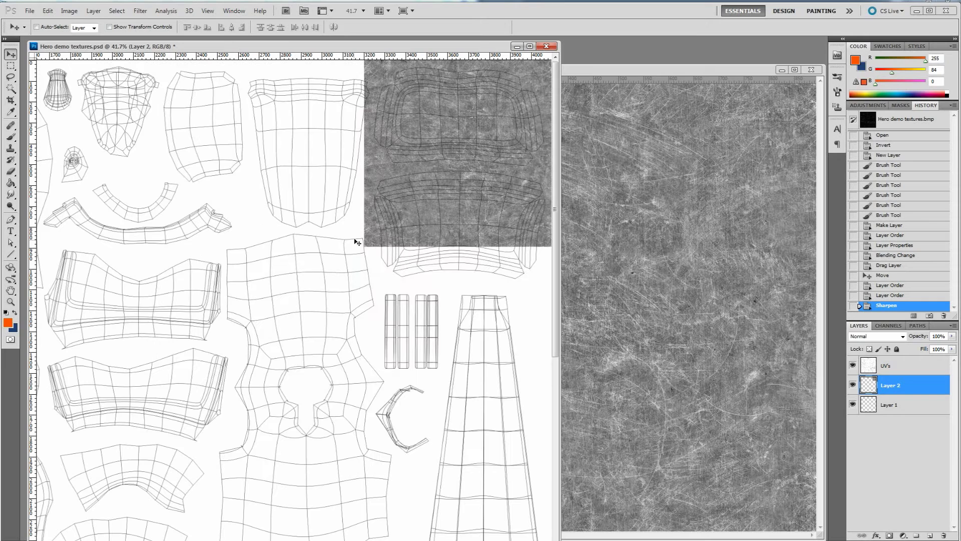
Step: Stretch Layer 2's metal texture downward with Free Transform to about 117% height, covering both chest armor UV shells
key("ctrl+t")
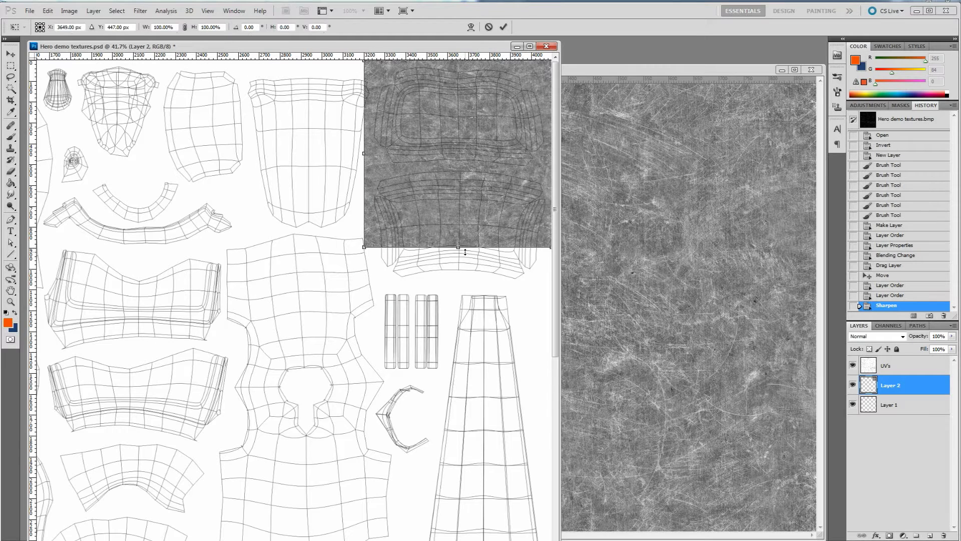
left_click_drag(458, 247, 453, 279)
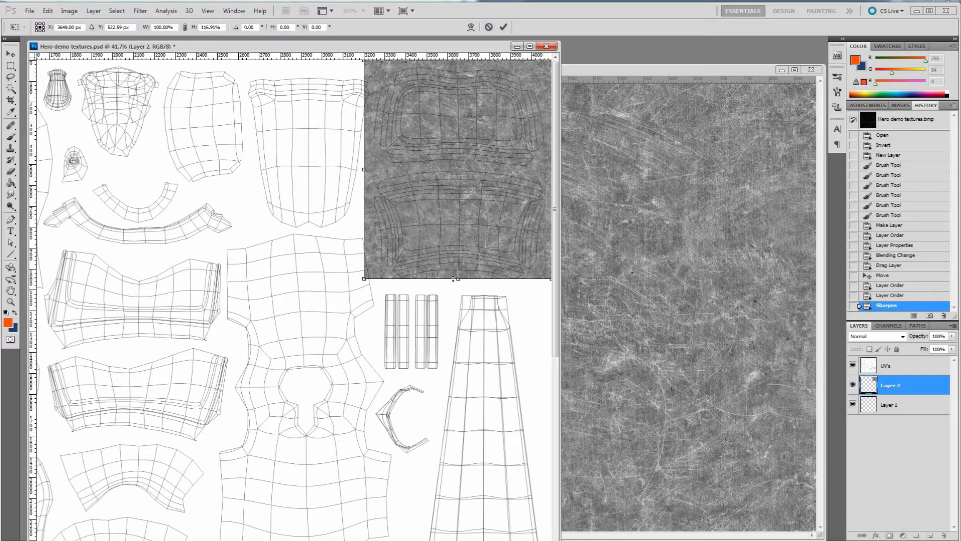
key("Return")
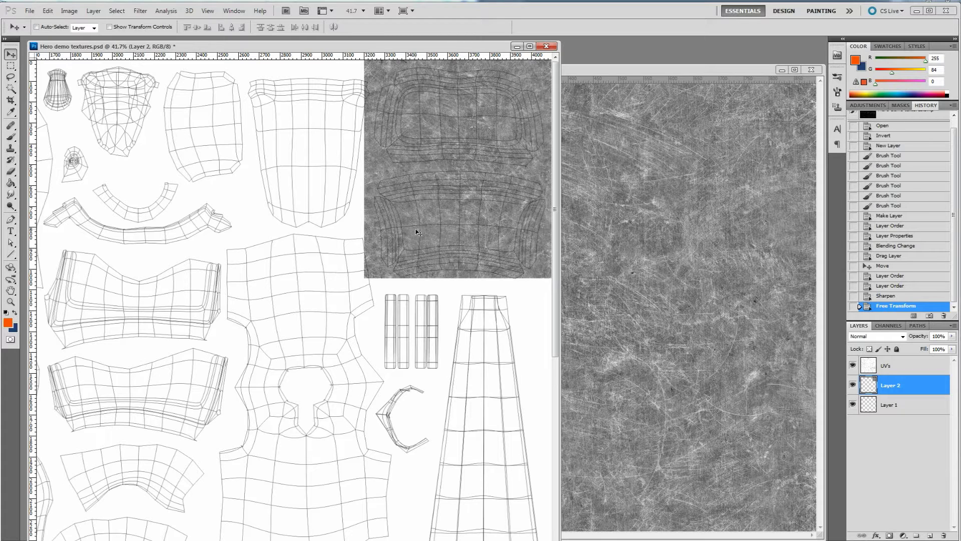
Step: Hide Layer 2 and lasso a loose selection around the two chest armor UV shells
left_click(852, 384)
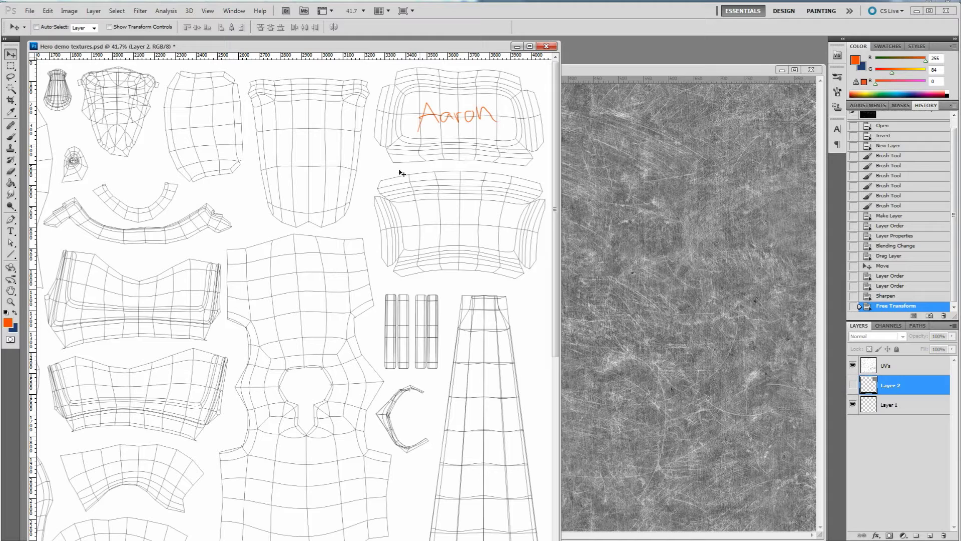
left_click(10, 77)
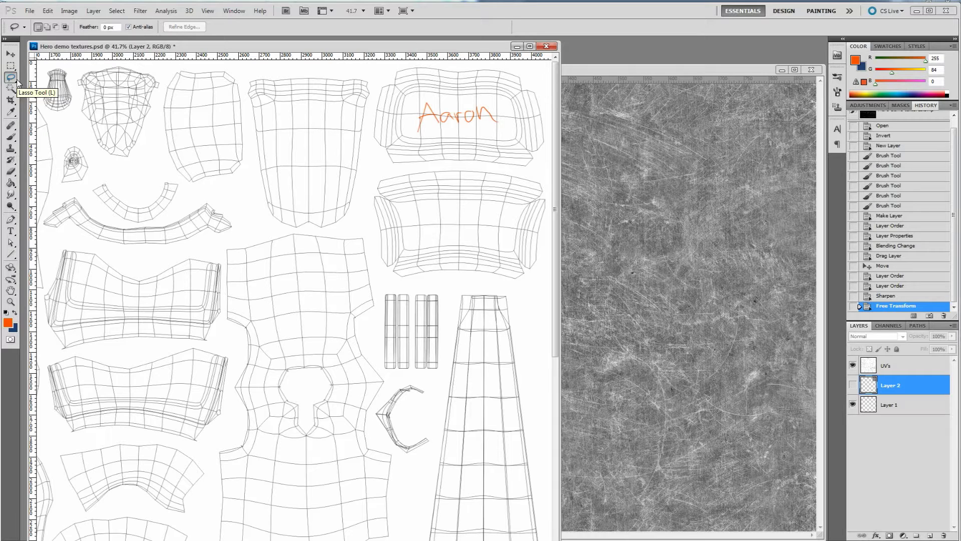
left_click_drag(369, 126, 374, 239)
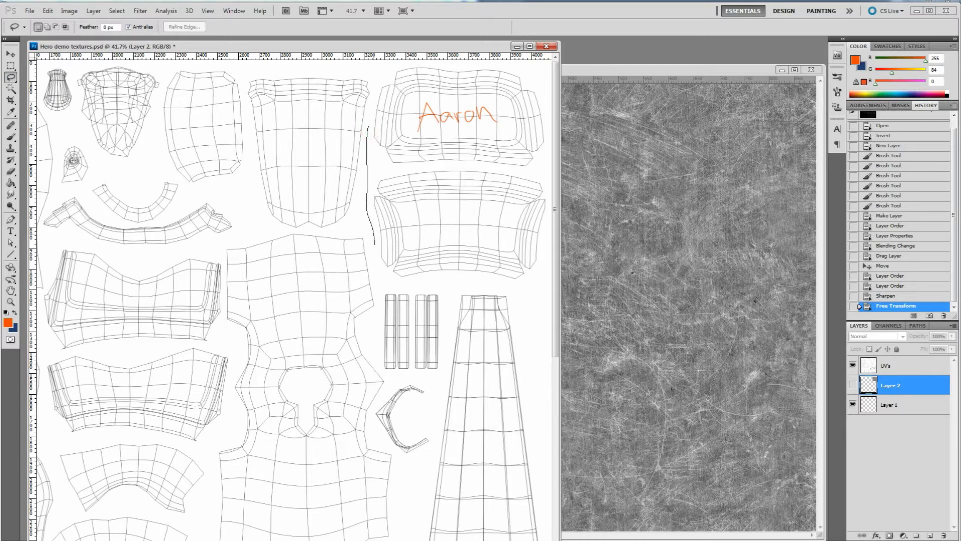
mouse_move(503, 284)
left_mouse_down()
mouse_move(551, 204)
mouse_move(457, 43)
left_mouse_up()
left_click_drag(373, 106, 370, 124)
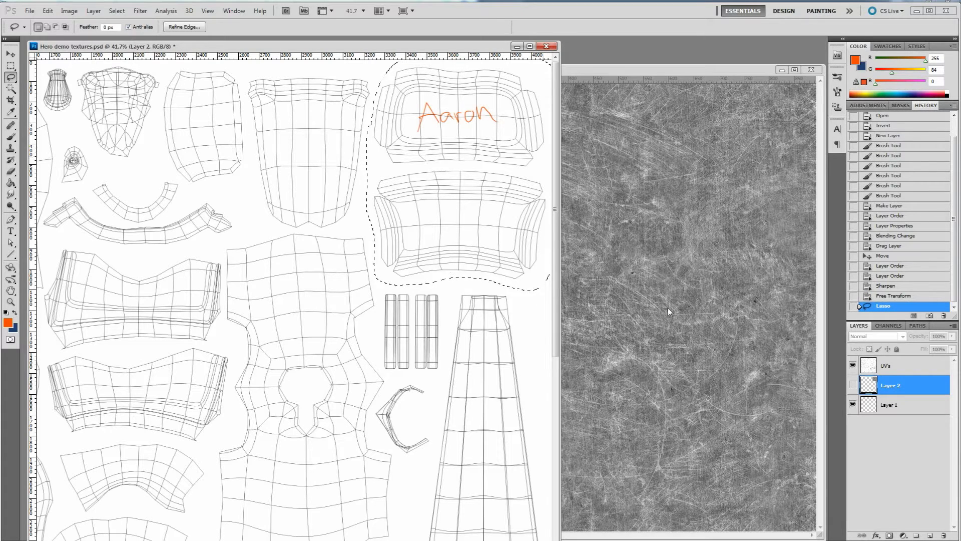
Step: On the UV's layer, subtract the blank area around the chest armor shells with the Magic Wand, tightening the selection to their outlines
left_click(891, 367)
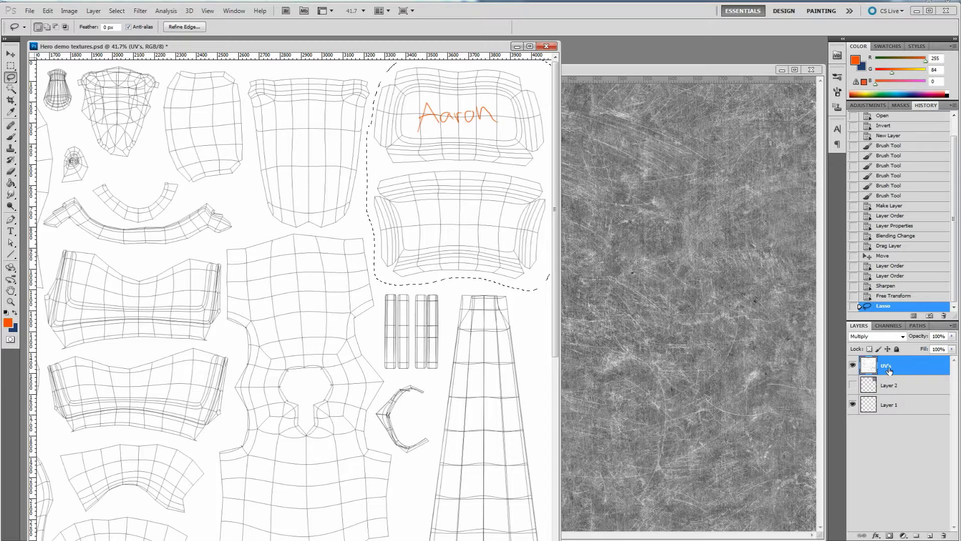
left_click(11, 91)
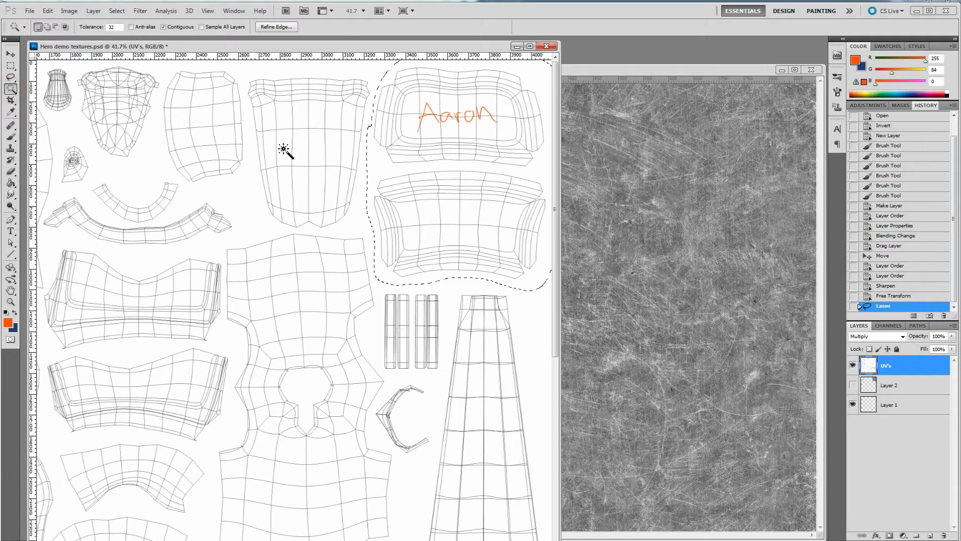
key("alt")
left_click(384, 167, "alt")
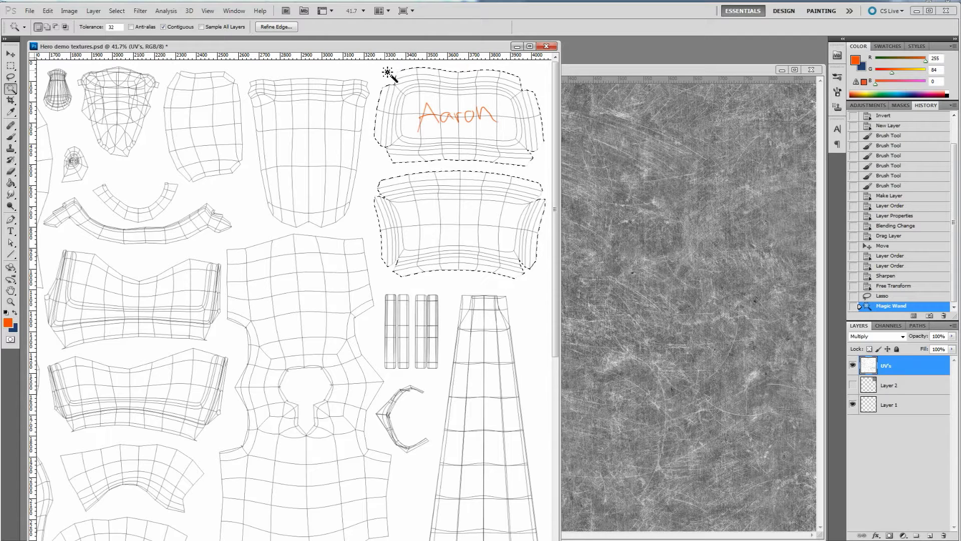
scroll(490, 174, "up", 7, "alt")
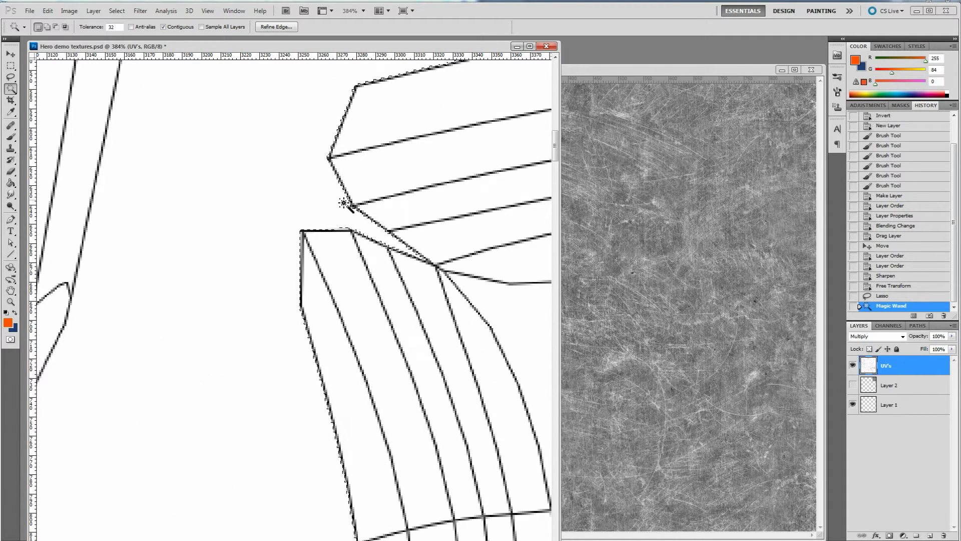
scroll(344, 195, "down", 8, "alt")
scroll(344, 213, "down", 3, "alt")
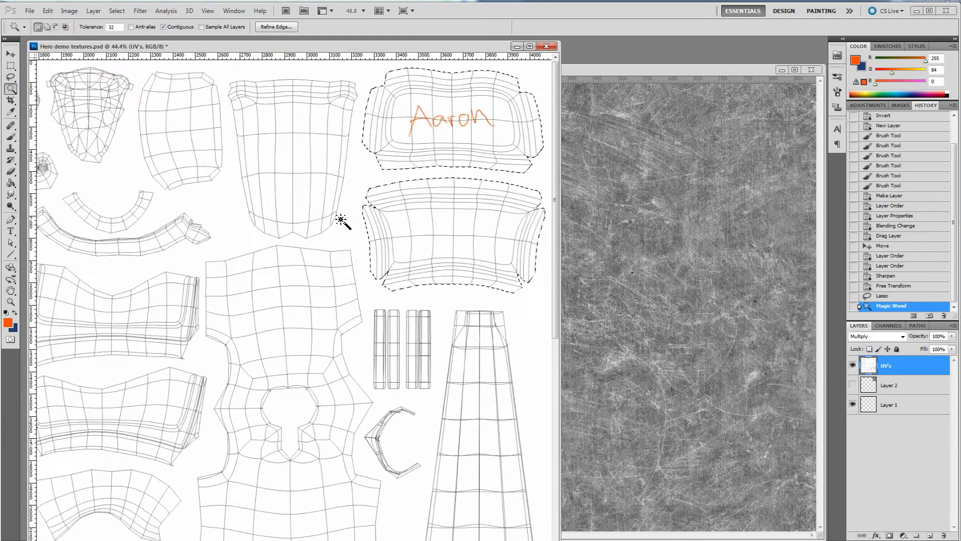
Step: Expand the selection slightly beyond the borders of the chest armor shells and check its margin around their edges
left_click(118, 11)
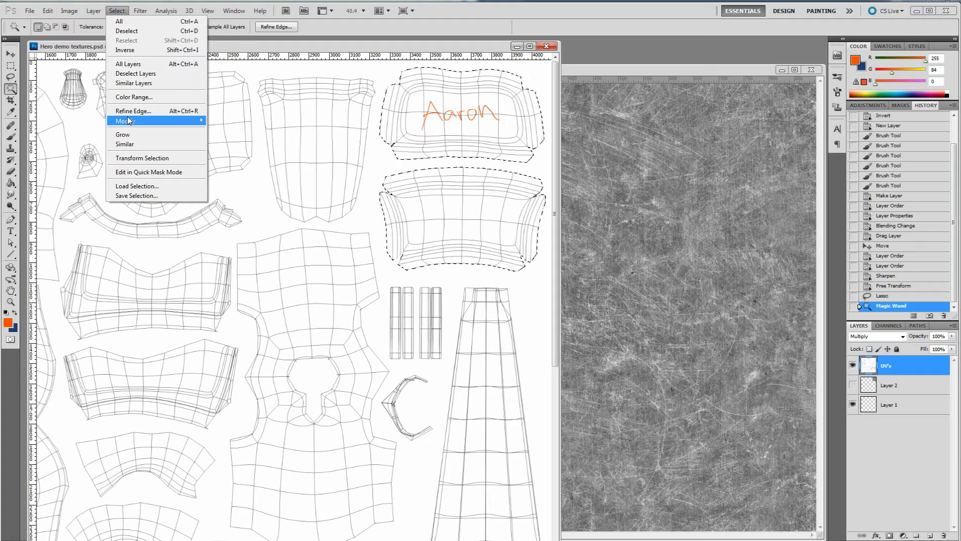
mouse_move(125, 120)
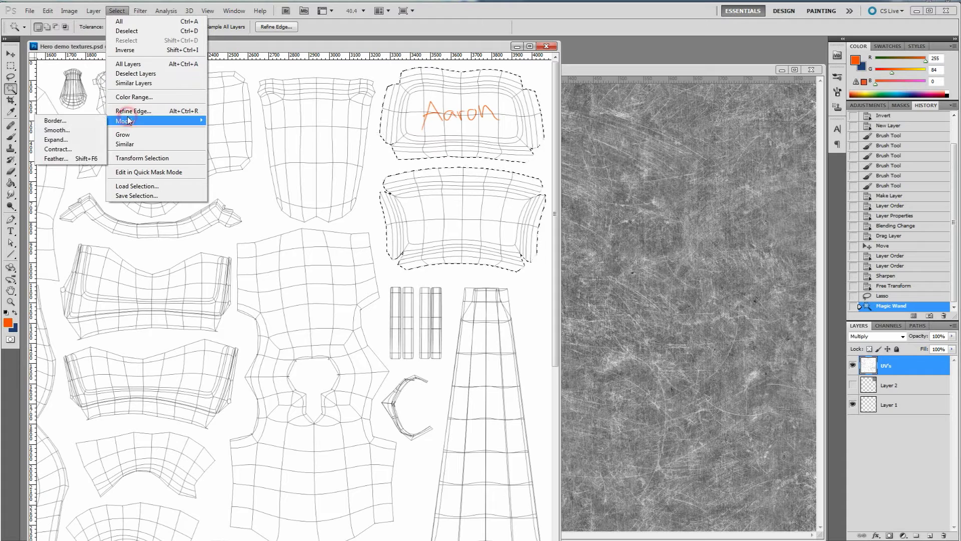
left_click(86, 141)
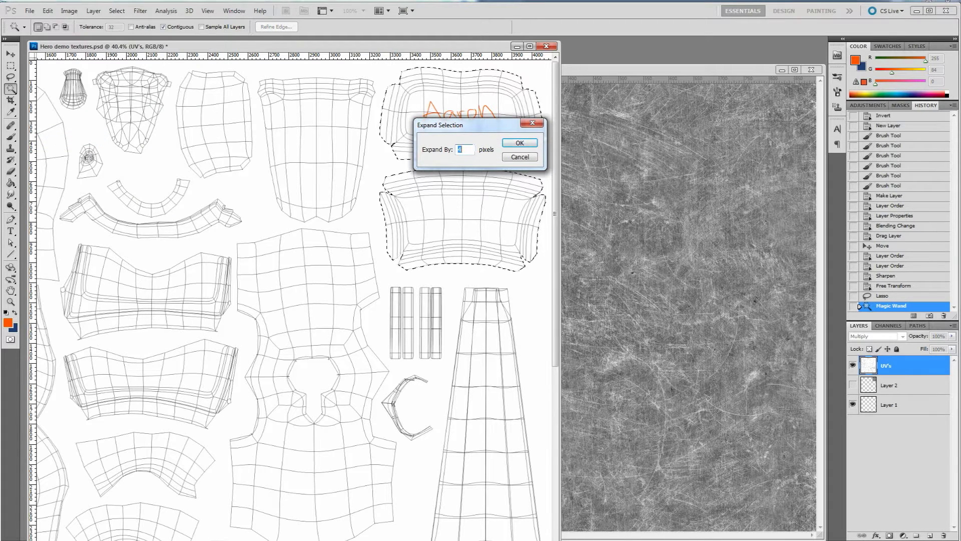
left_click(507, 145)
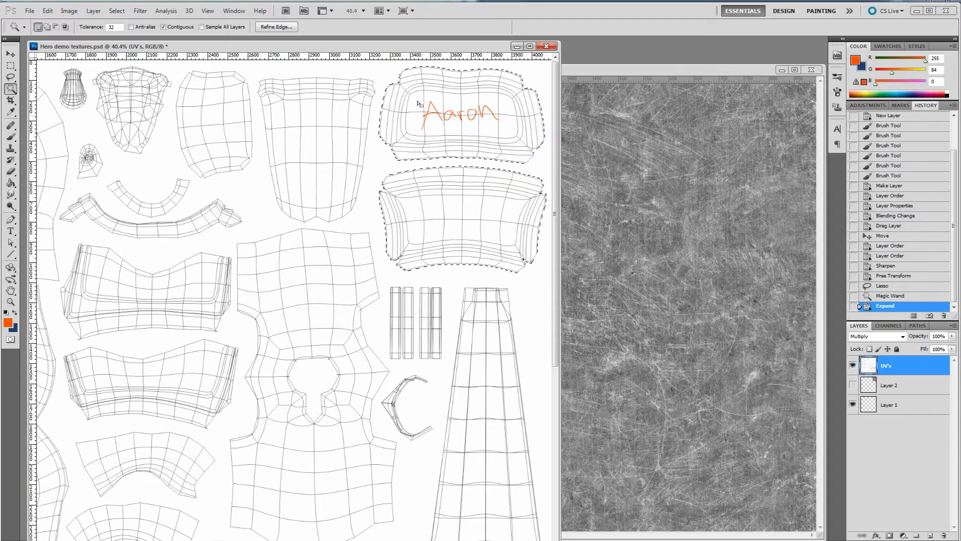
scroll(382, 186, "up", 3, "alt")
scroll(382, 187, "up", 1, "alt")
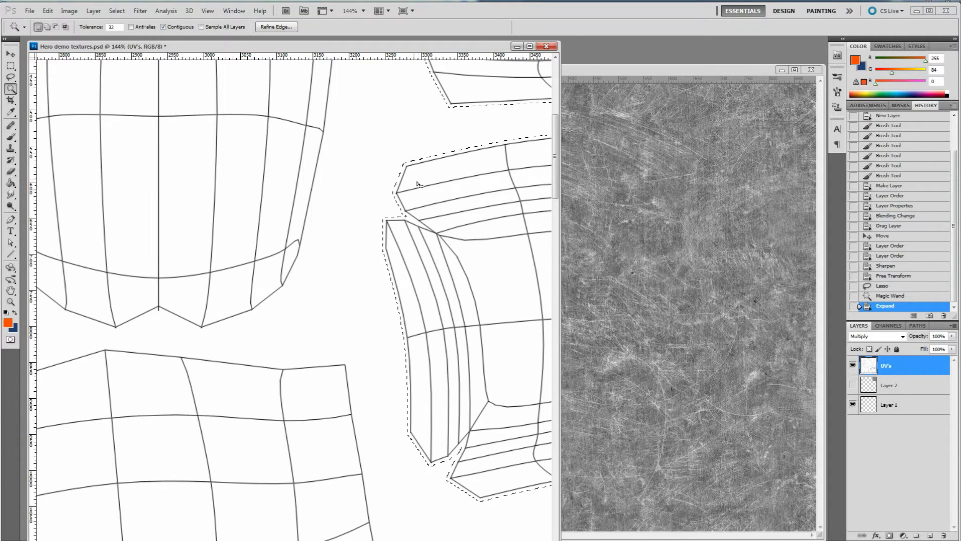
scroll(440, 174, "down", 3, "alt")
scroll(440, 174, "down", 1, "alt")
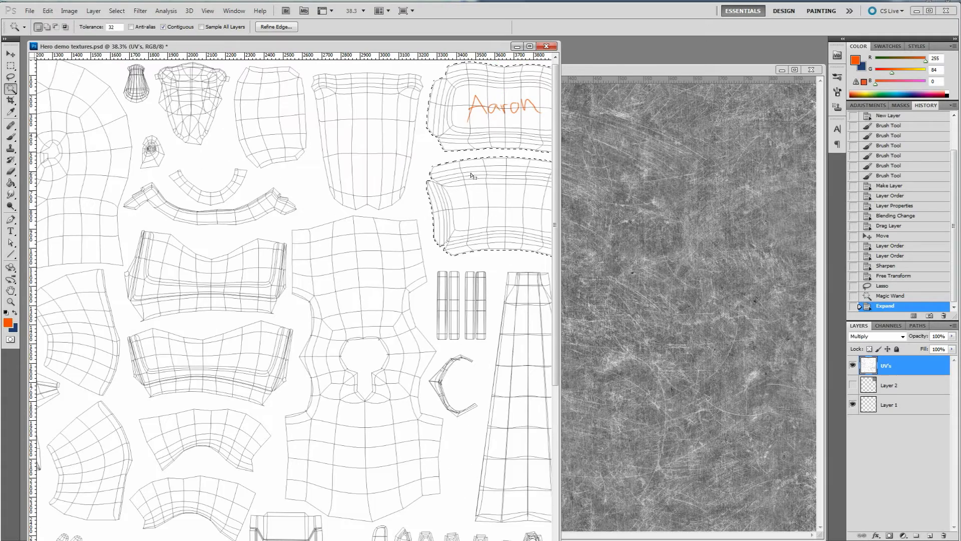
scroll(497, 245, "down", 1, "alt")
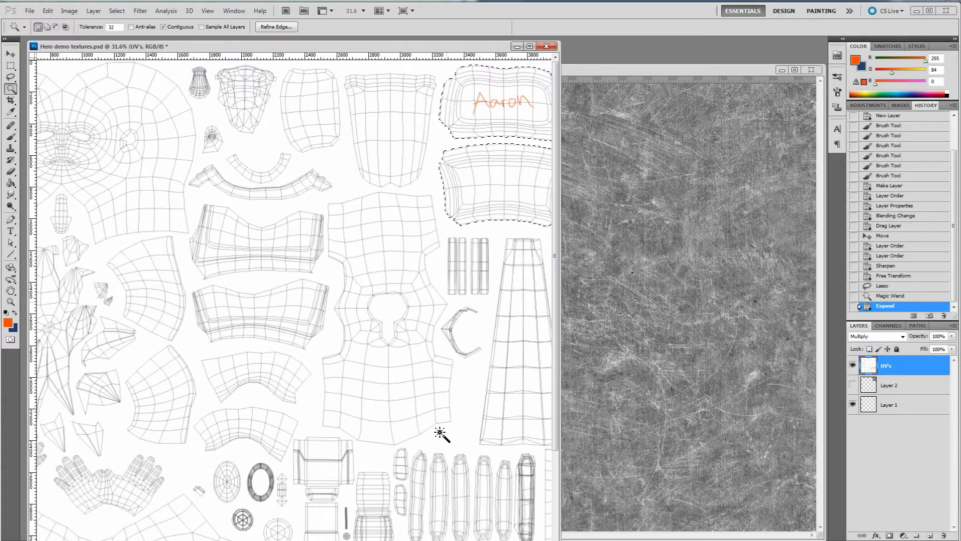
left_click_drag(434, 345, 349, 360)
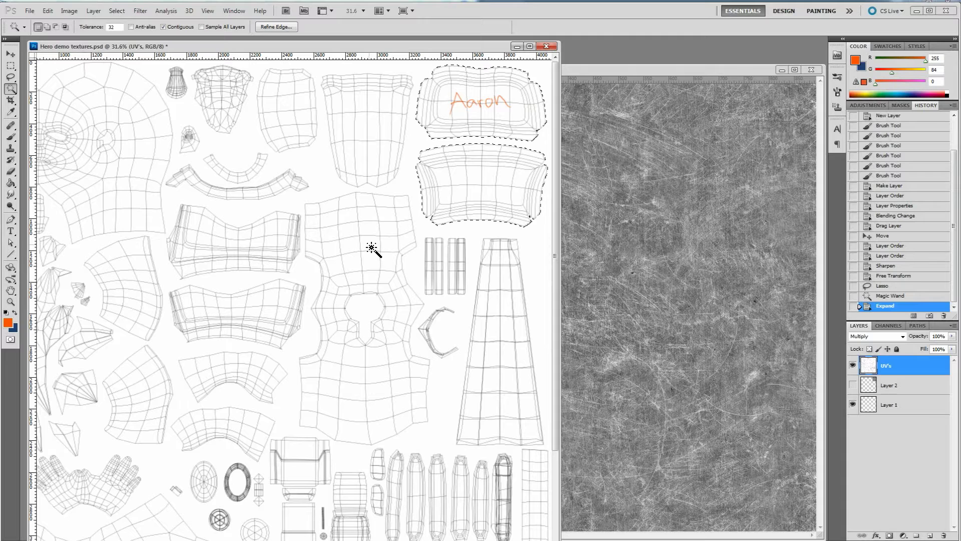
left_click_drag(310, 252, 256, 333)
Step: Show Layer 2 and add a layer mask from the selection, limiting the metal to the two chest armor shells
left_click(852, 385)
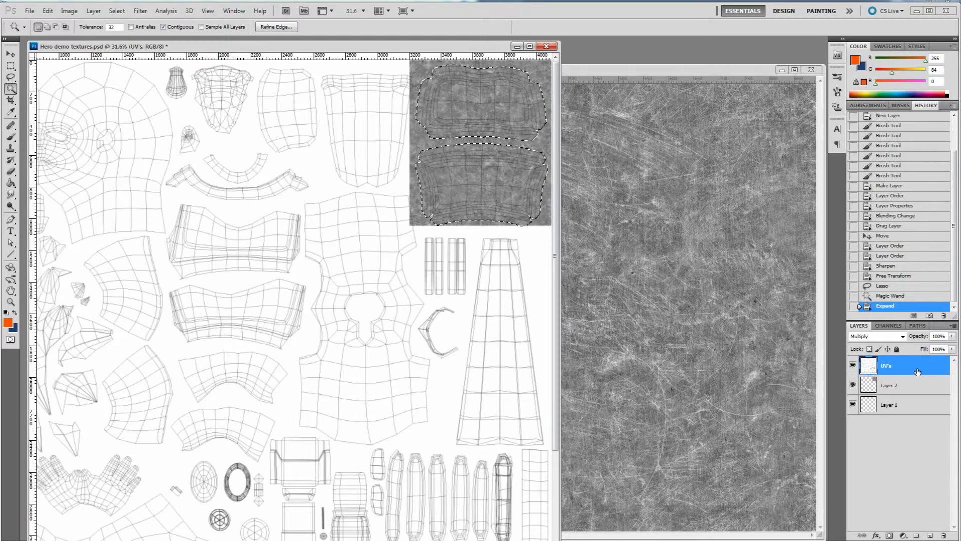
left_click(890, 386)
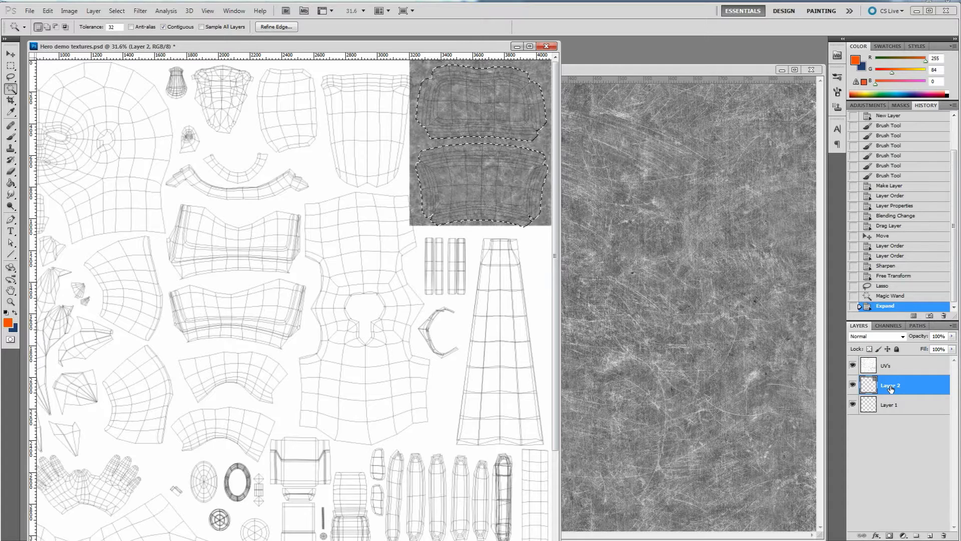
left_click(890, 535)
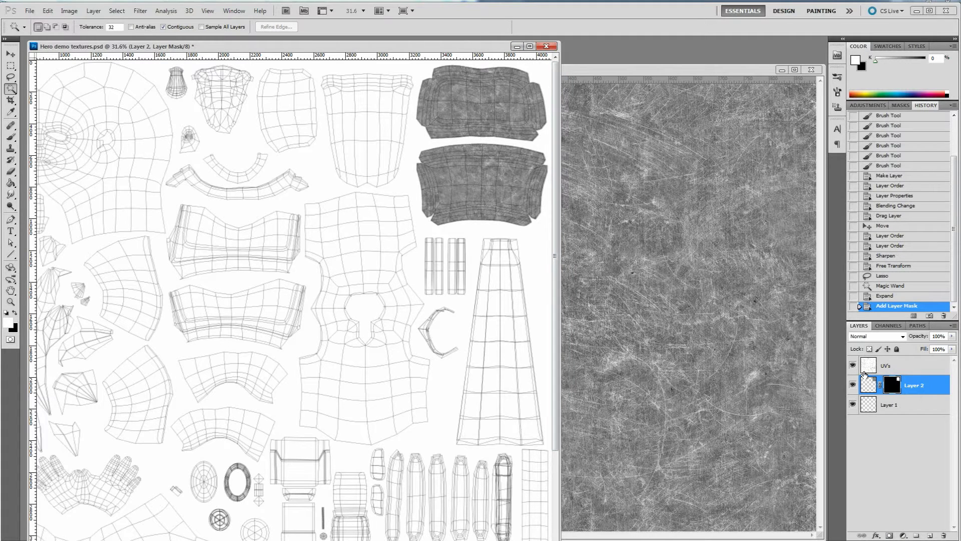
Step: Hide the UV's layer and switch to Maya to examine the masked metal on the hero's chest armor from different angles
left_click(852, 364)
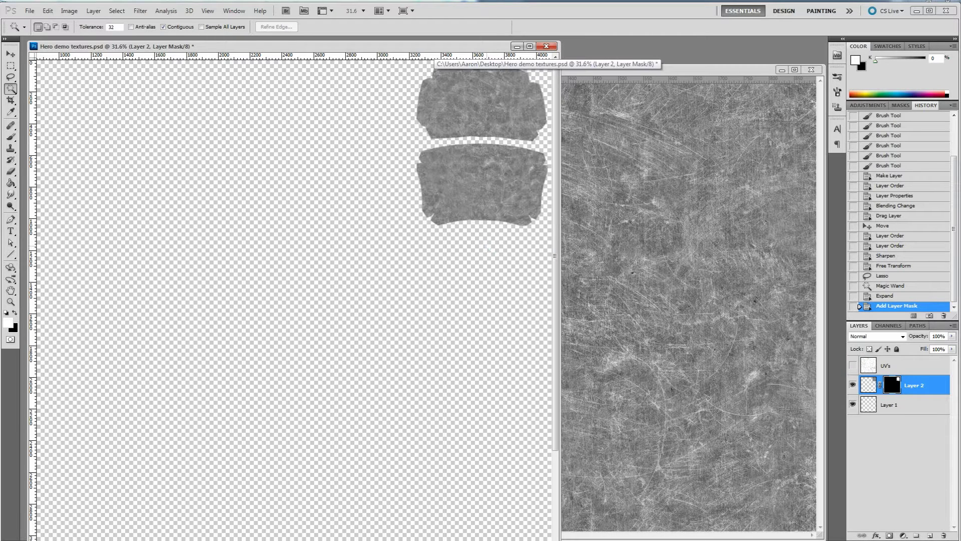
key("alt+Tab")
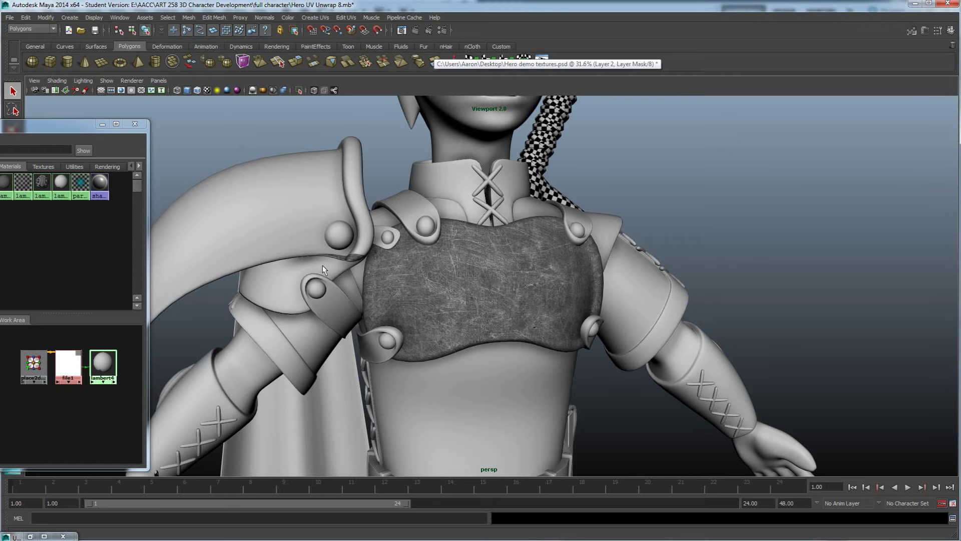
left_click_drag(273, 296, 429, 362, "alt")
right_click_drag(109, 369, 60, 382)
middle_click_drag(494, 338, 483, 362)
left_click_drag(482, 359, 461, 301, "alt")
Step: Switch back to Photoshop, show the UV's layer and close the metal 2.jpg source image
key("alt+Tab")
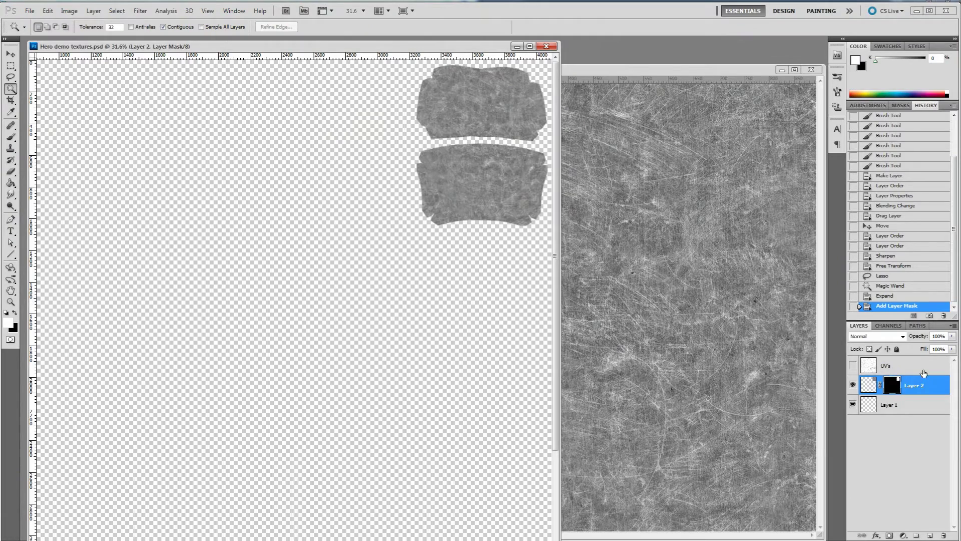
left_click(852, 364)
scroll(435, 274, "down", 1, "alt")
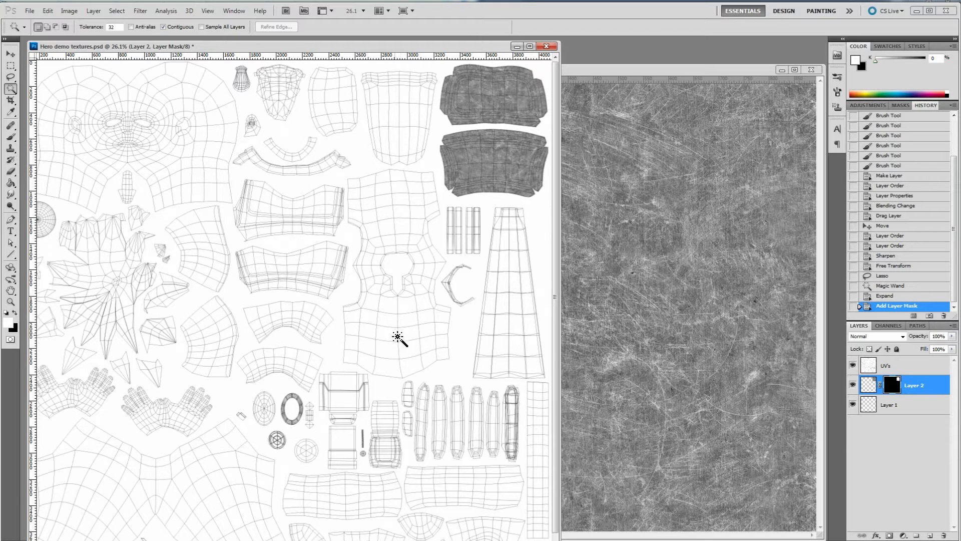
left_click(811, 69)
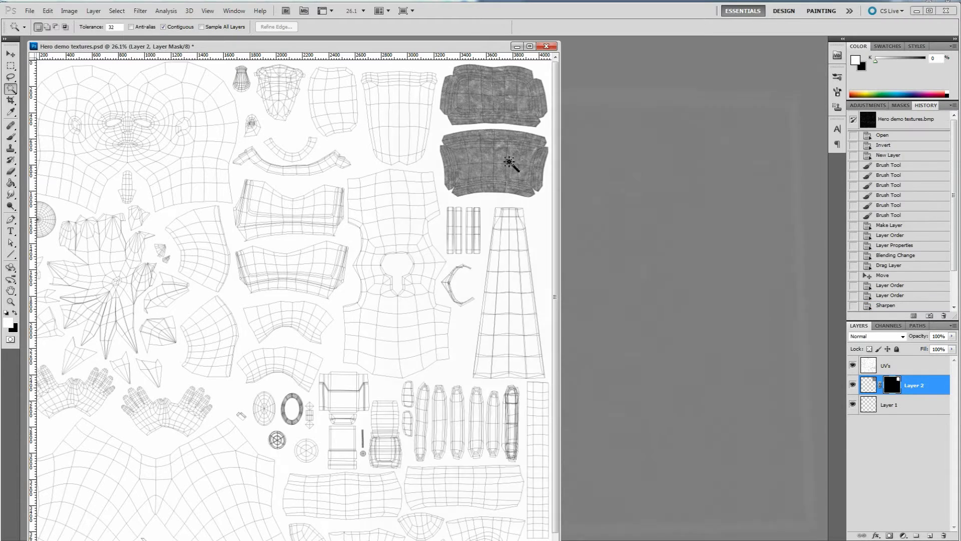
Step: Preview fabric.jpg in the textures folder and open wool pattern.jpg in Photoshop
mouse_move(44, 516)
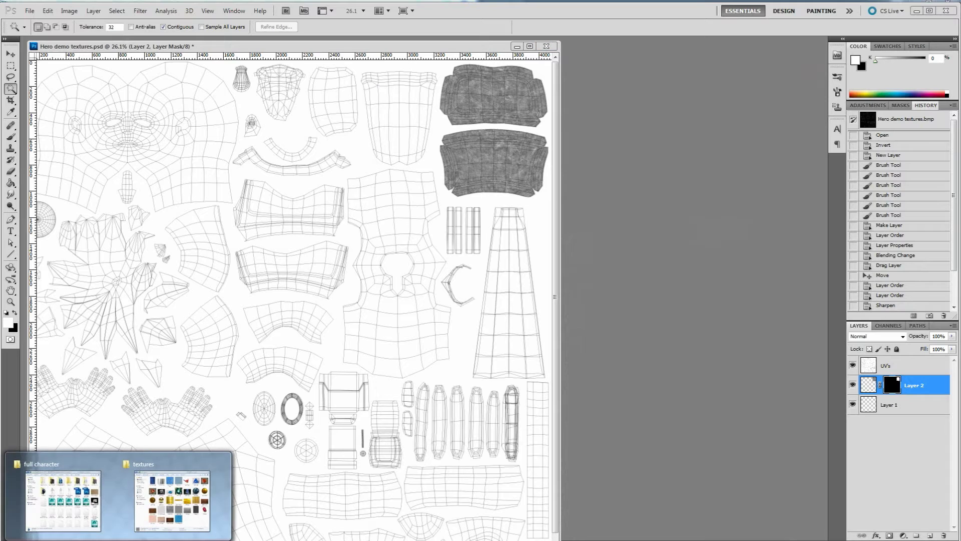
left_click(153, 517)
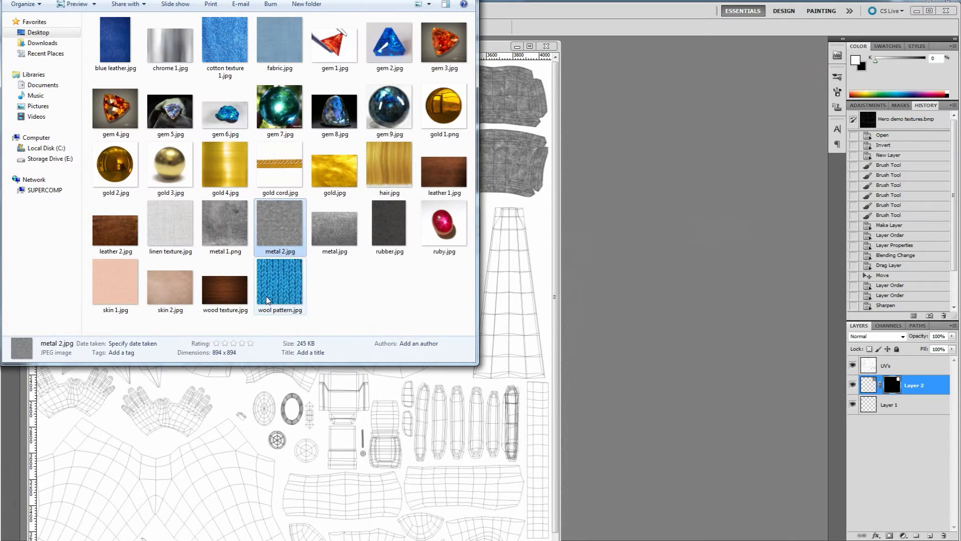
left_click(281, 300)
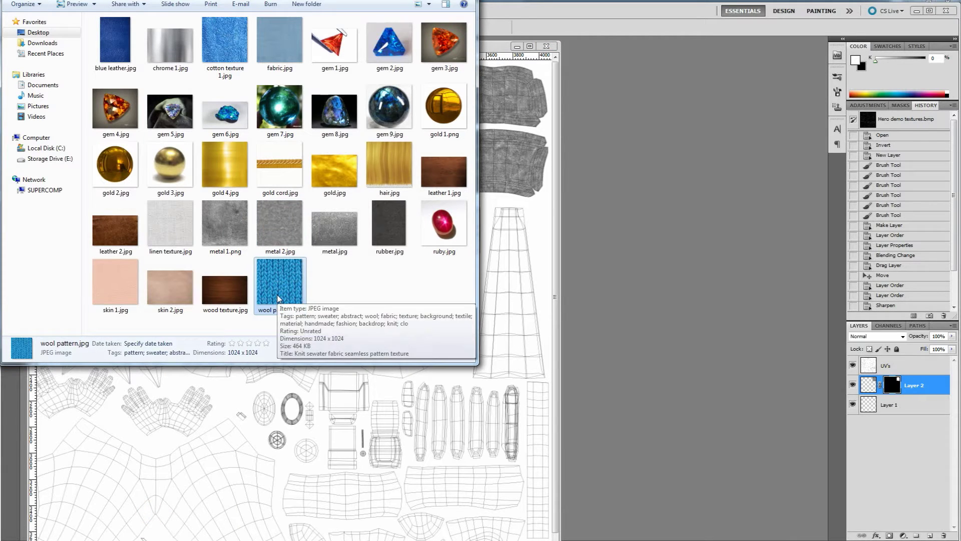
double_click(278, 45)
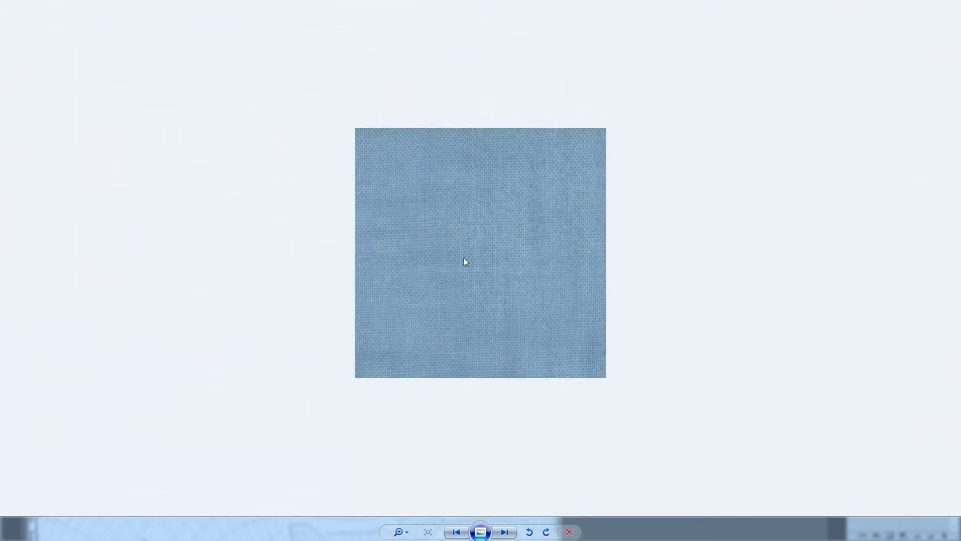
key("Escape")
left_click(289, 284)
left_click_drag(283, 288, 649, 264)
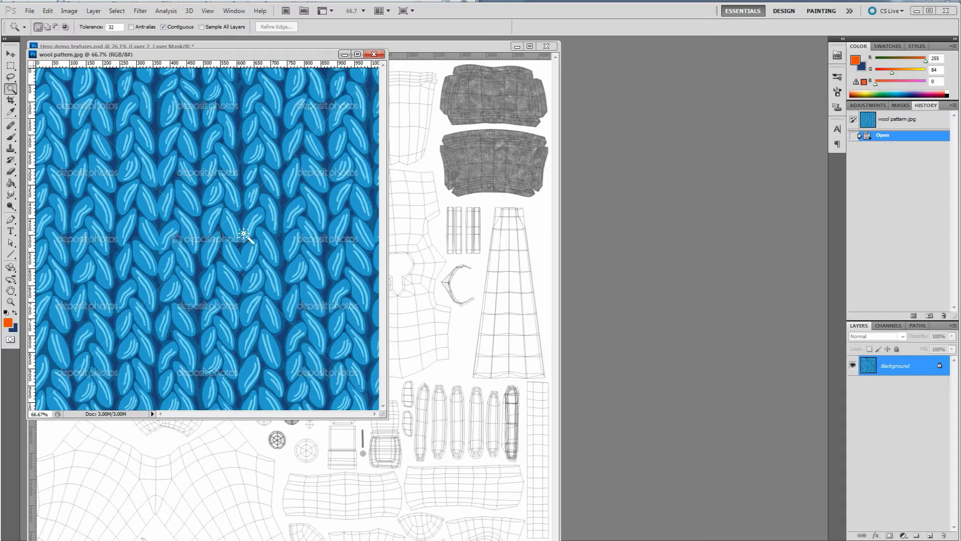
Step: Copy the wool pattern image into the Hero demo textures PSD as a new layer over the torso UV shell
scroll(235, 246, "down", 10, "alt")
scroll(225, 255, "down", 1, "alt")
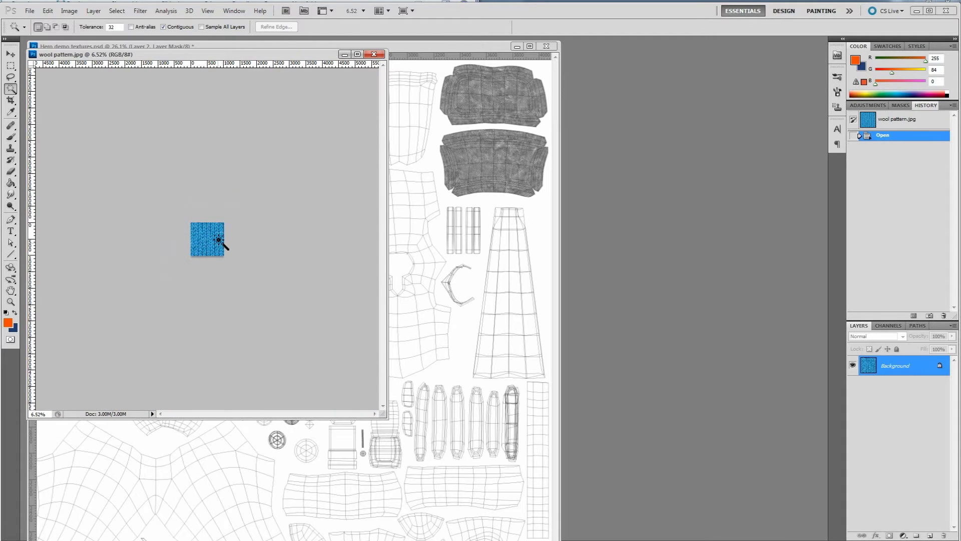
scroll(213, 247, "up", 15, "alt")
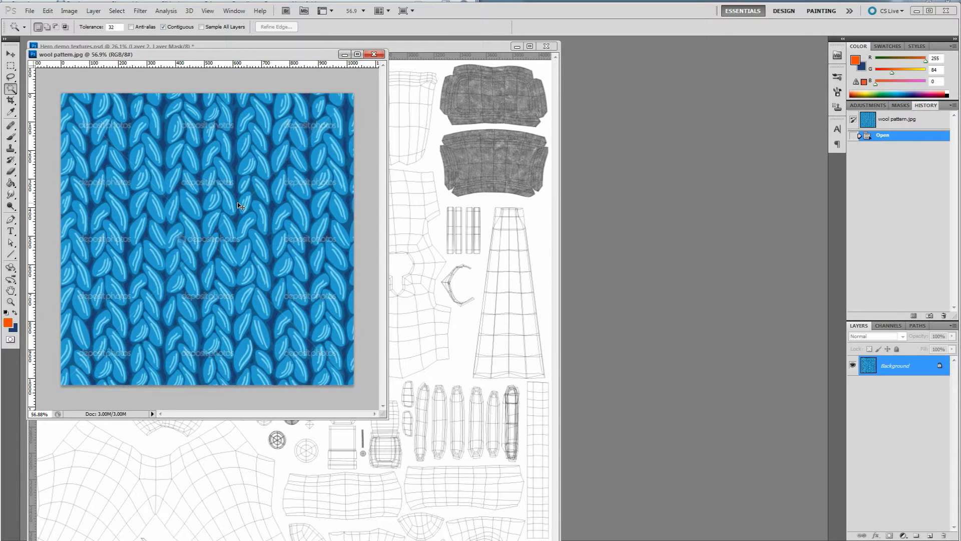
key("v")
left_click_drag(239, 55, 739, 68)
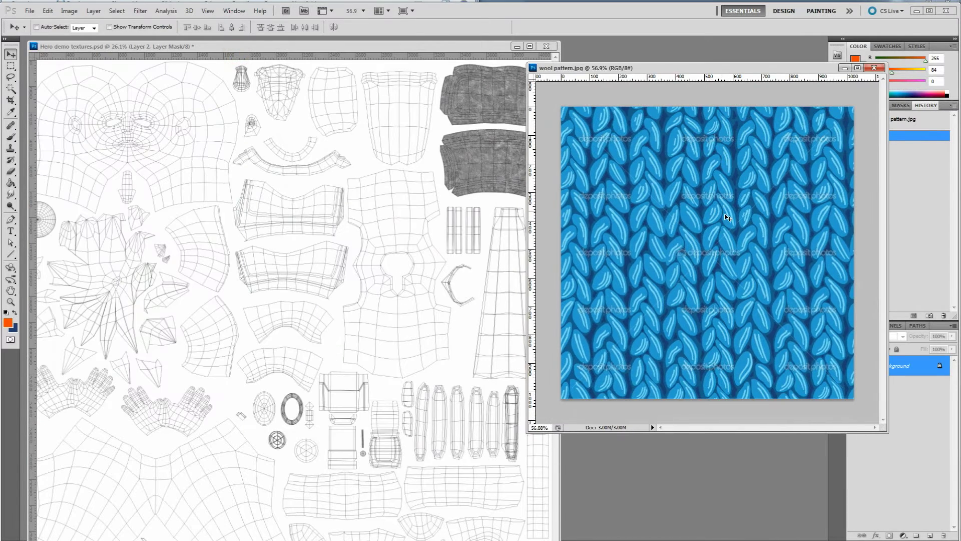
left_click_drag(710, 215, 403, 320)
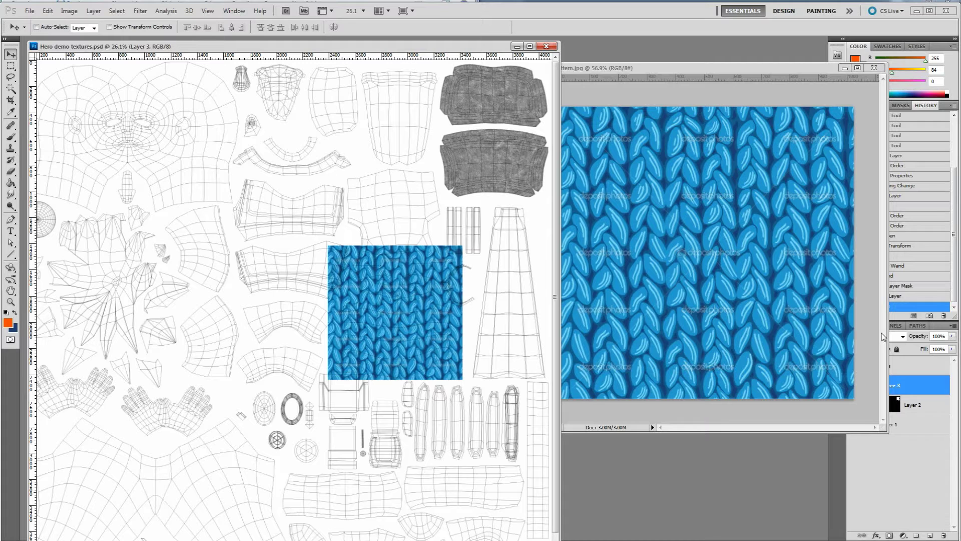
left_click_drag(823, 68, 764, 65)
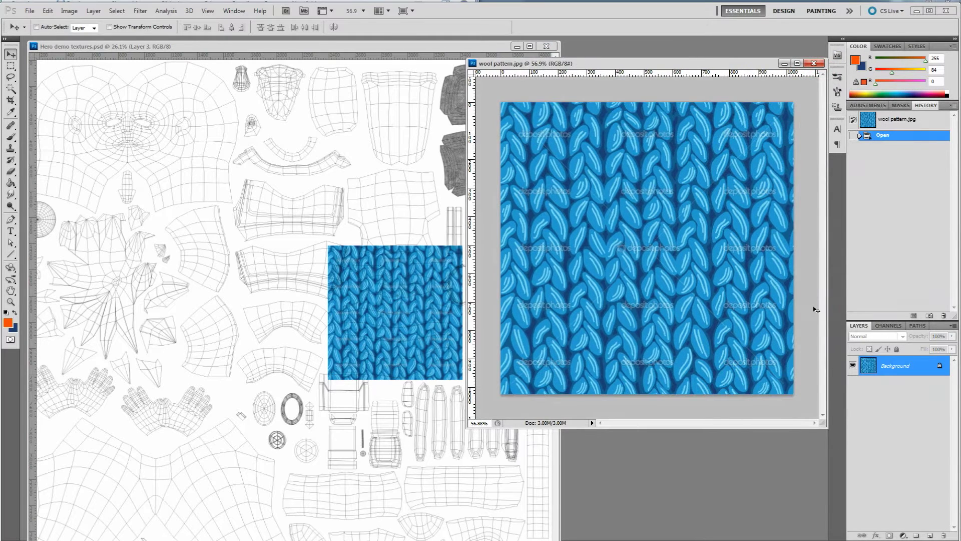
Step: Hide the UV's layer in Hero demo textures.psd, save the file and switch to Maya
left_click(393, 48)
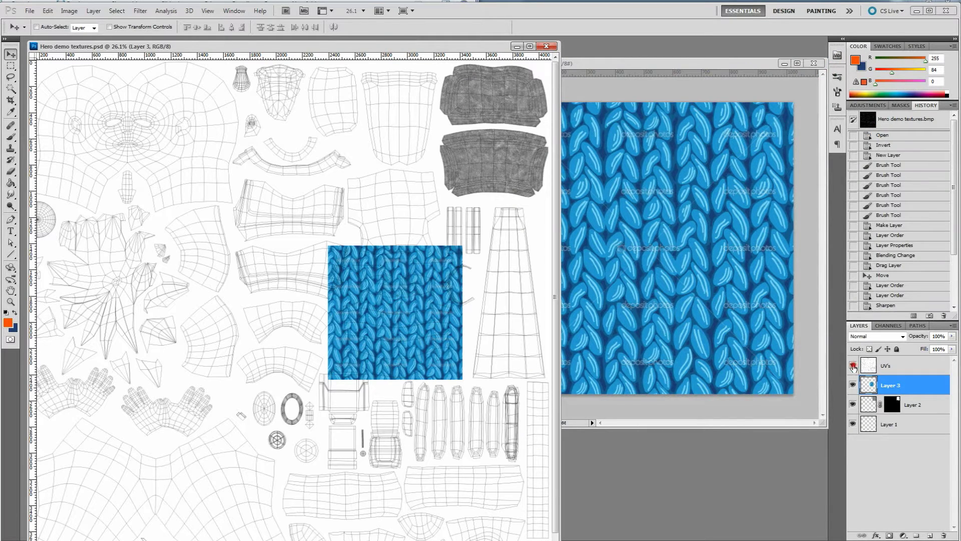
left_click(852, 367)
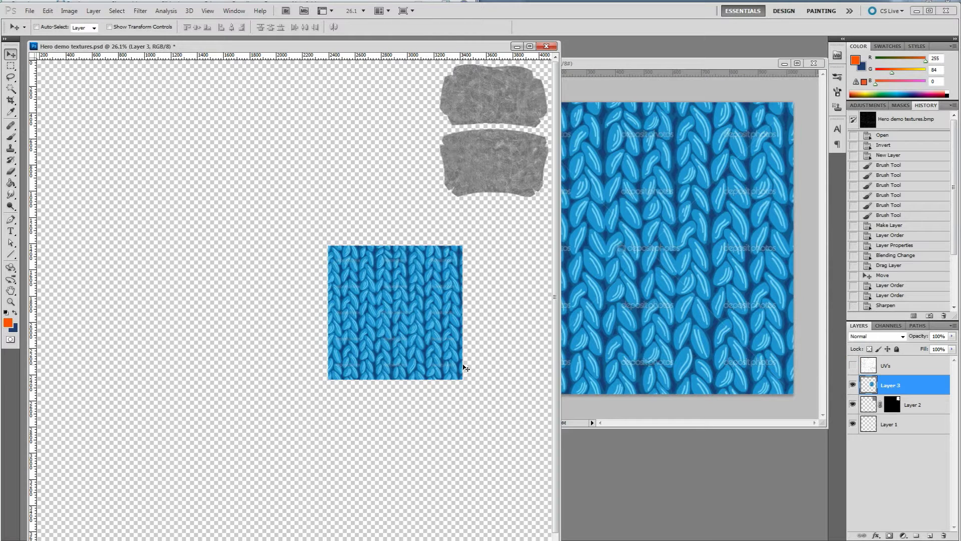
key("alt+Tab")
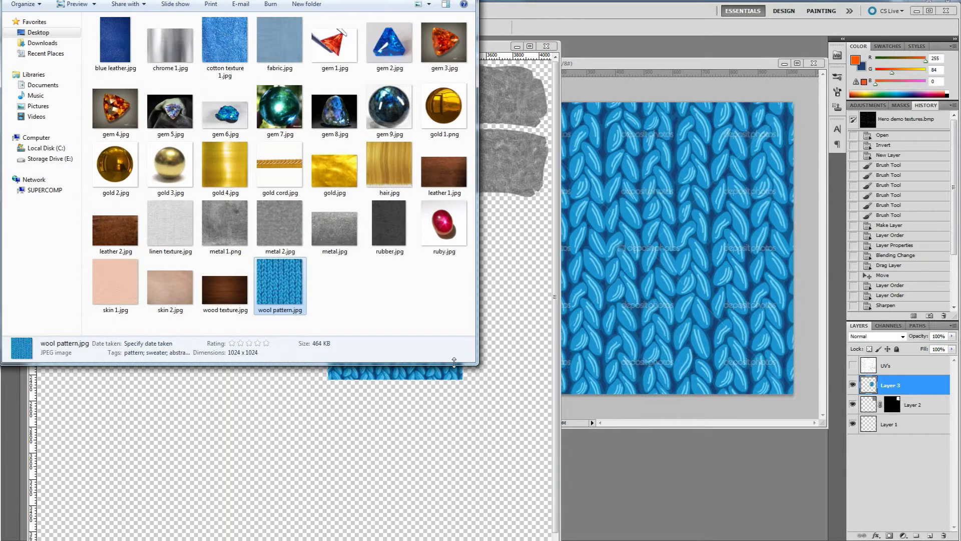
key("alt+Tab")
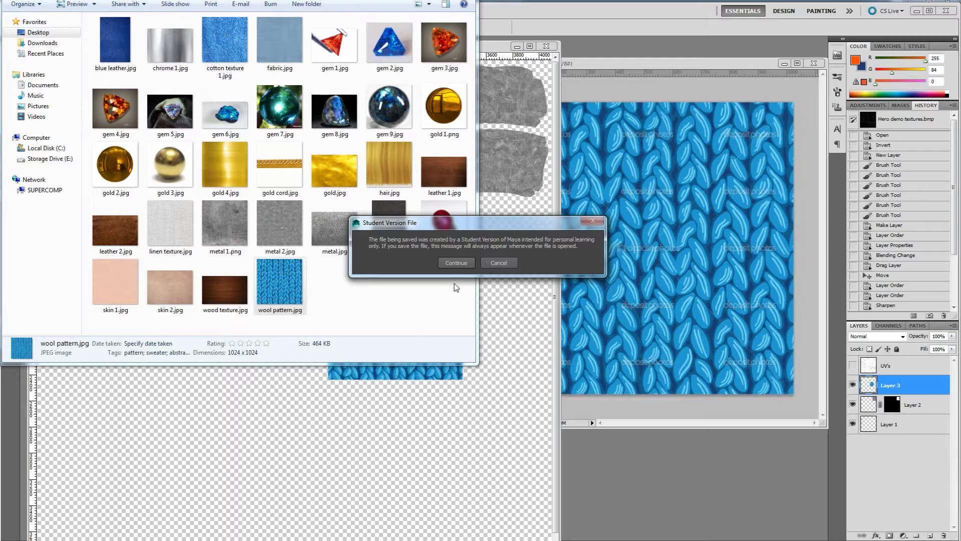
left_click(451, 260)
key("alt+Tab")
key("alt+Tab")
key("alt+Tab")
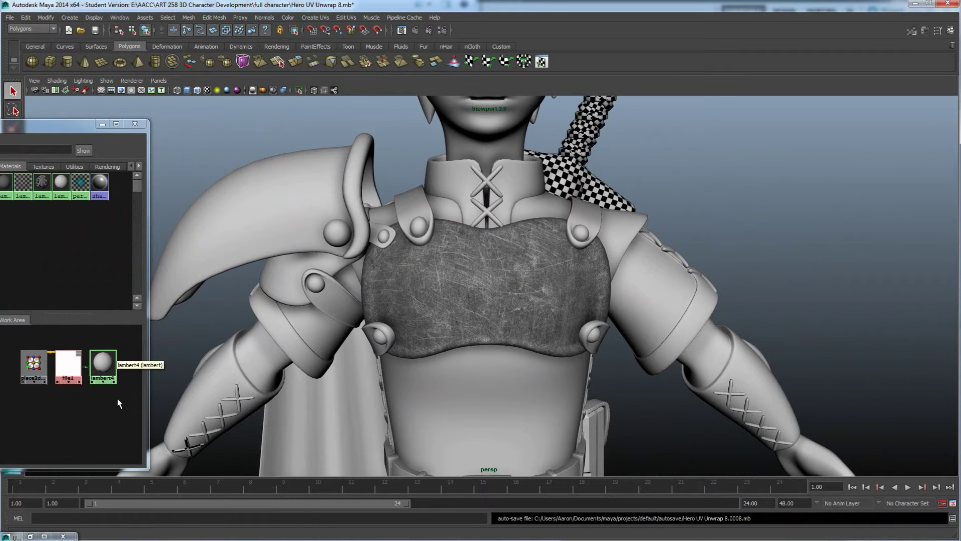
Step: Refresh the PSD texture connected to lambert4 and examine the size of the wool knit on the hero's torso
left_click(97, 369)
mouse_move(98, 369)
right_mouse_down()
mouse_move(76, 373)
mouse_move(99, 356)
right_mouse_up()
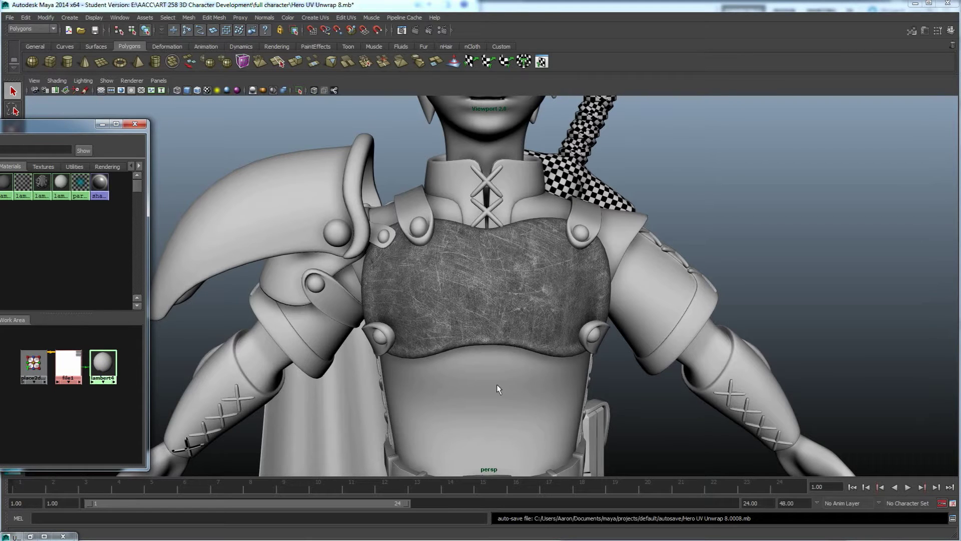
middle_click_drag(487, 401, 498, 332, "alt")
scroll(497, 332, "down", 4)
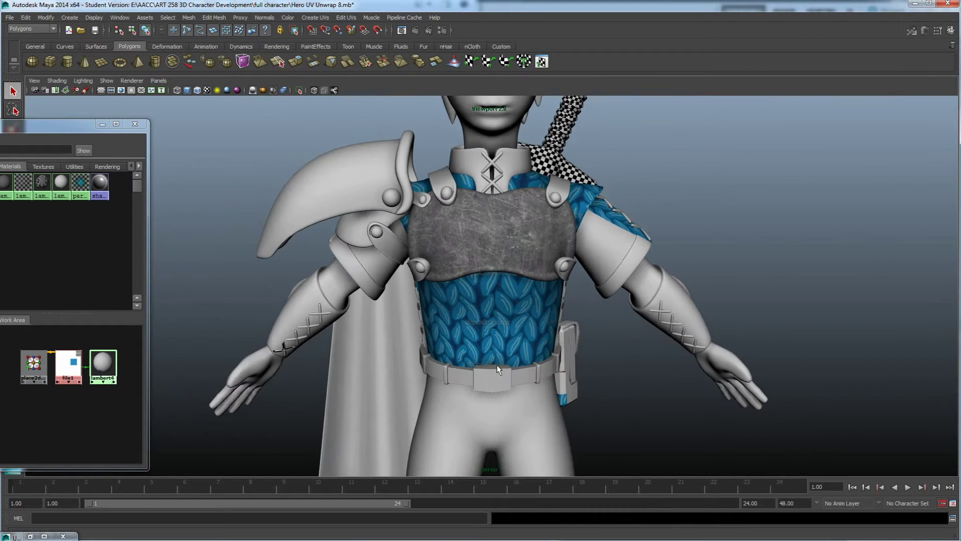
scroll(497, 369, "down", 3)
scroll(493, 365, "down", 5)
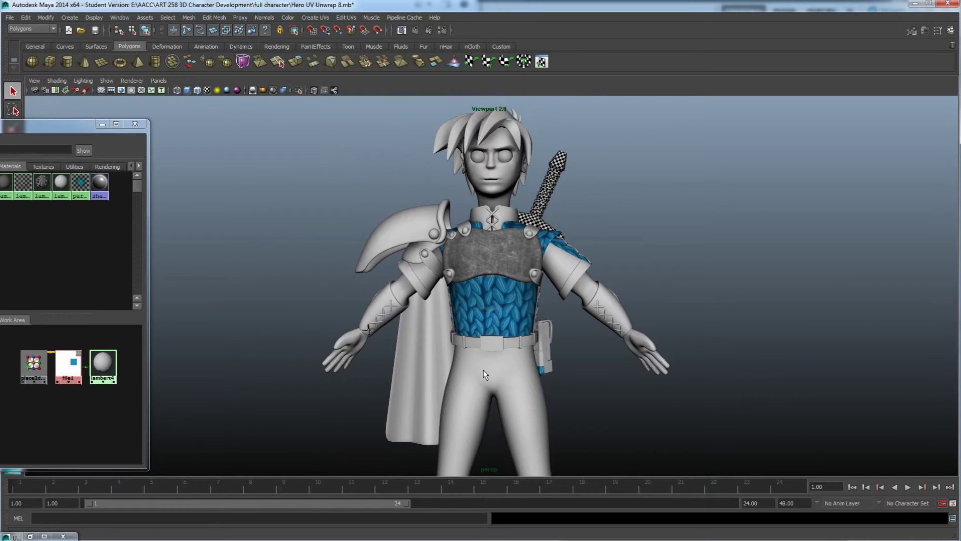
scroll(491, 373, "up", 5)
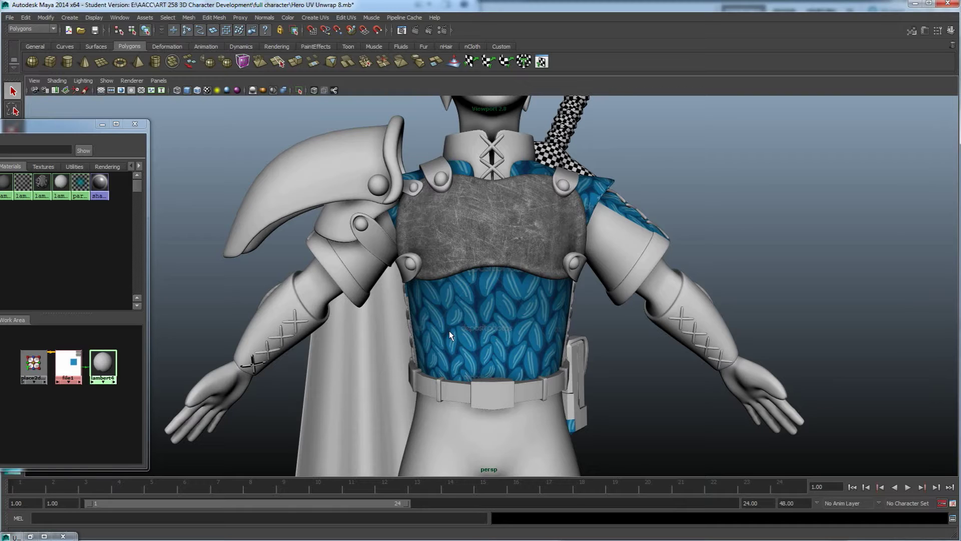
Step: Check wool pattern.jpg in the textures folder, and inspect the knit and its watermark on the hero's torso from near and far
key("alt+Tab")
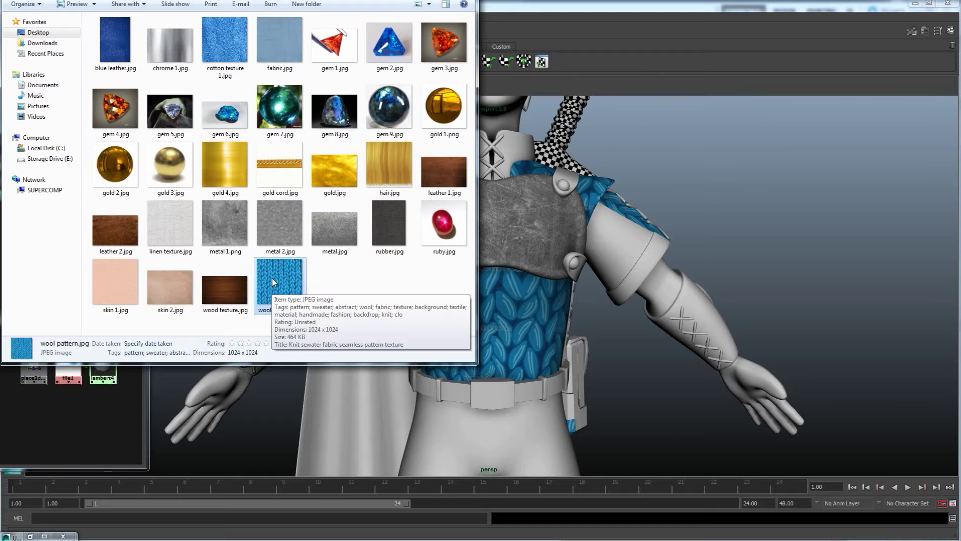
left_click(640, 353)
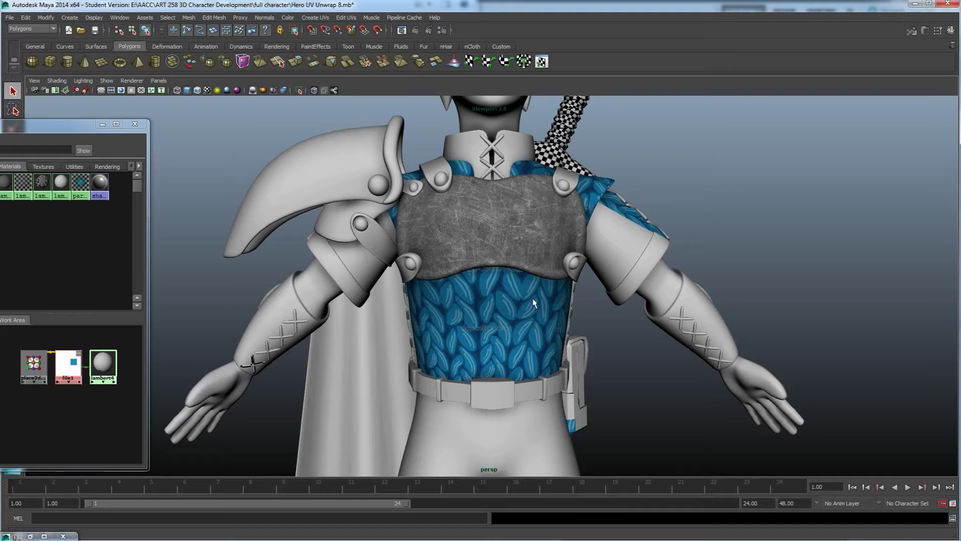
scroll(527, 355, "down", 5)
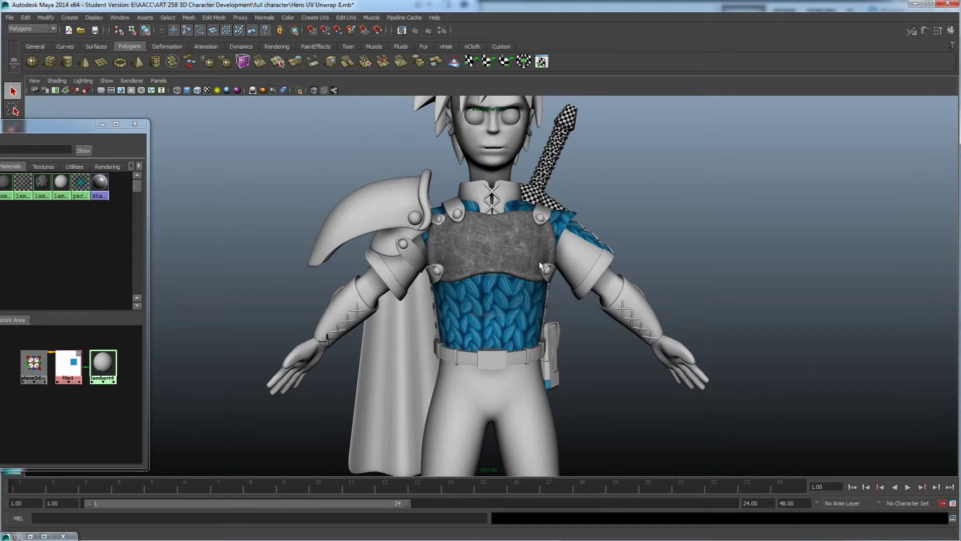
mouse_move(482, 329)
left_mouse_down("alt")
mouse_move(601, 331)
mouse_move(399, 331)
mouse_move(373, 354)
mouse_move(487, 332)
mouse_move(476, 330)
mouse_move(485, 320)
left_mouse_up("alt")
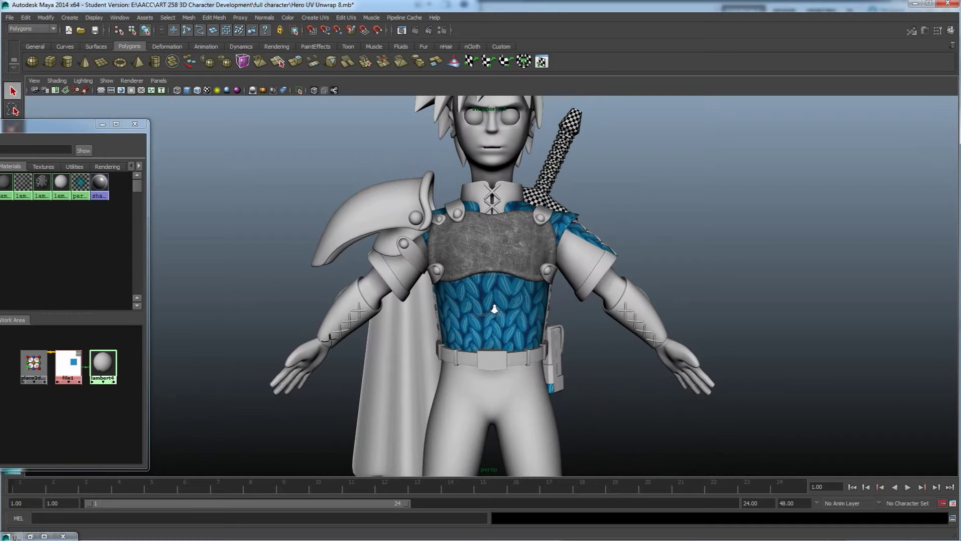
right_click_drag(494, 309, 499, 340, "alt")
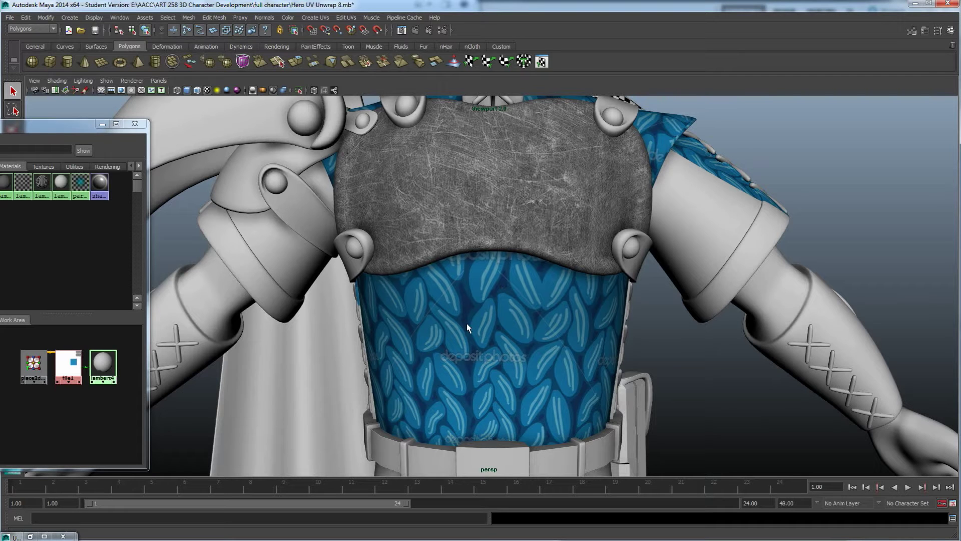
scroll(478, 314, "down", 5)
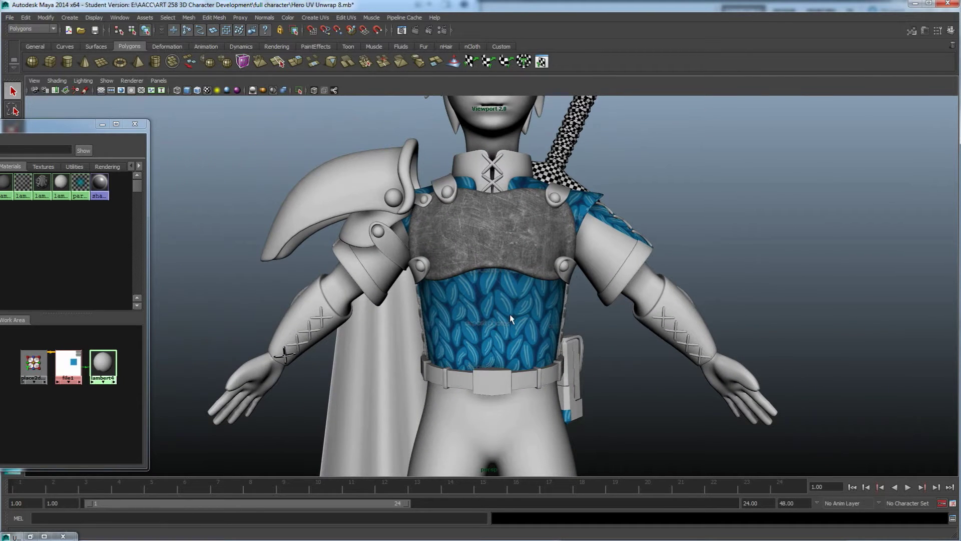
left_click_drag(578, 430, 563, 429, "alt")
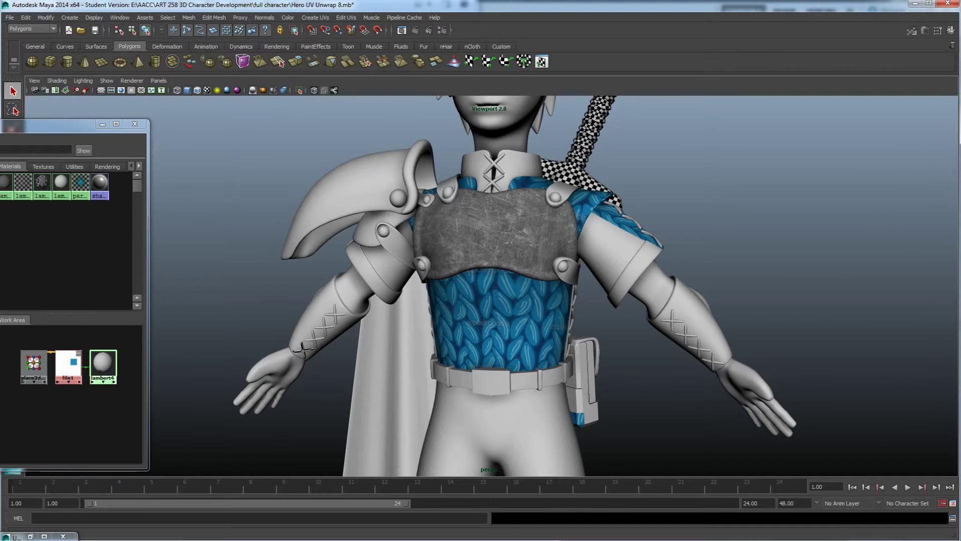
Step: Switch to Photoshop, show the UV's layer and scale the wool layer proportionally to about 17.83% over the lower torso UV shell
mouse_move(215, 537)
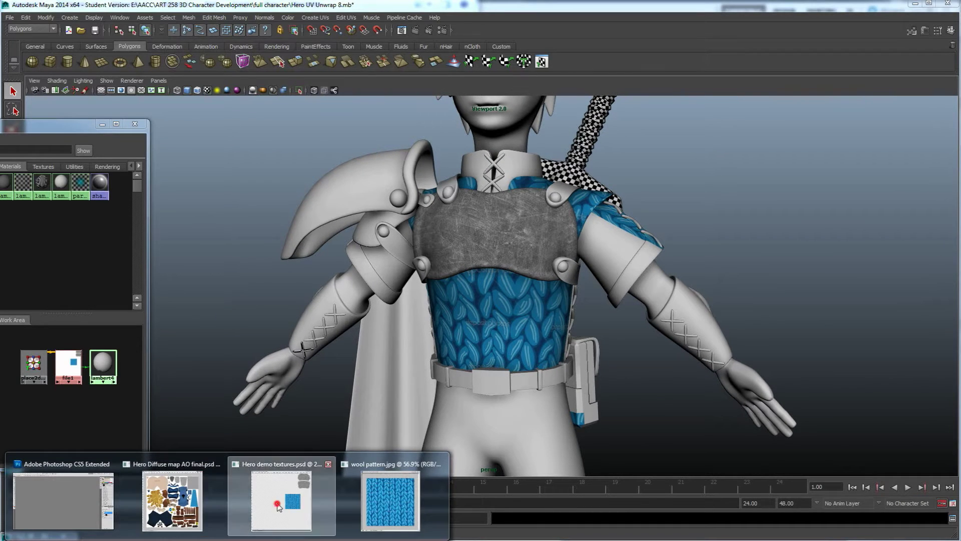
left_click(280, 501)
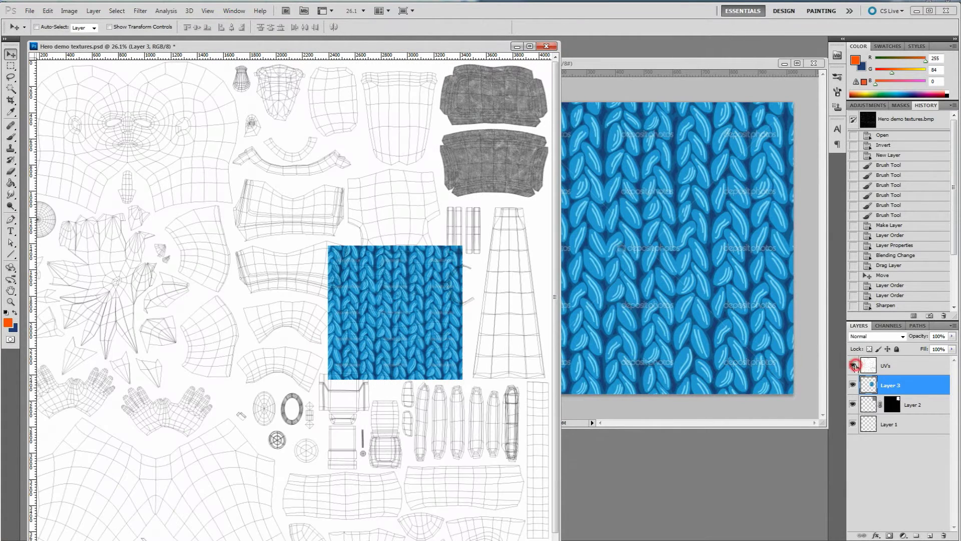
left_click(853, 364)
key("ctrl+t")
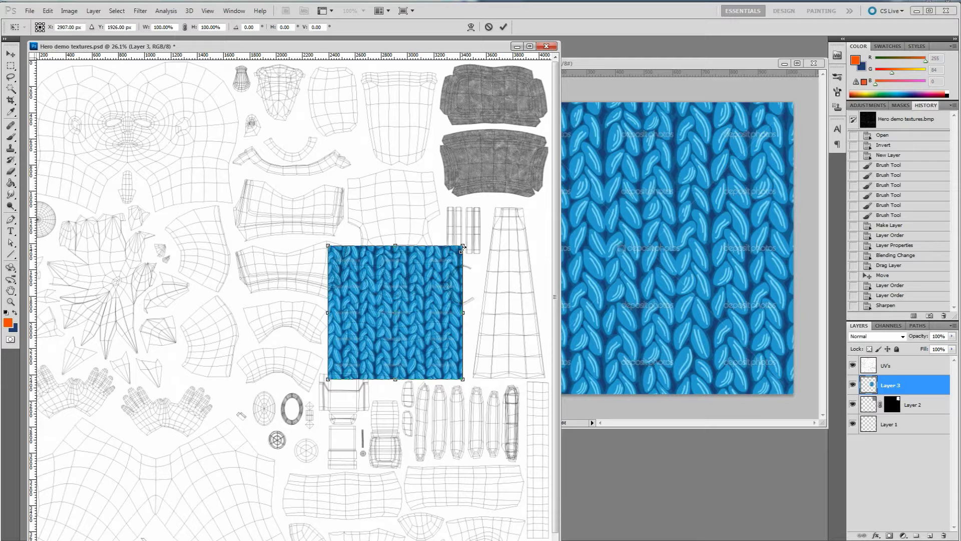
left_click_drag(462, 245, 399, 348)
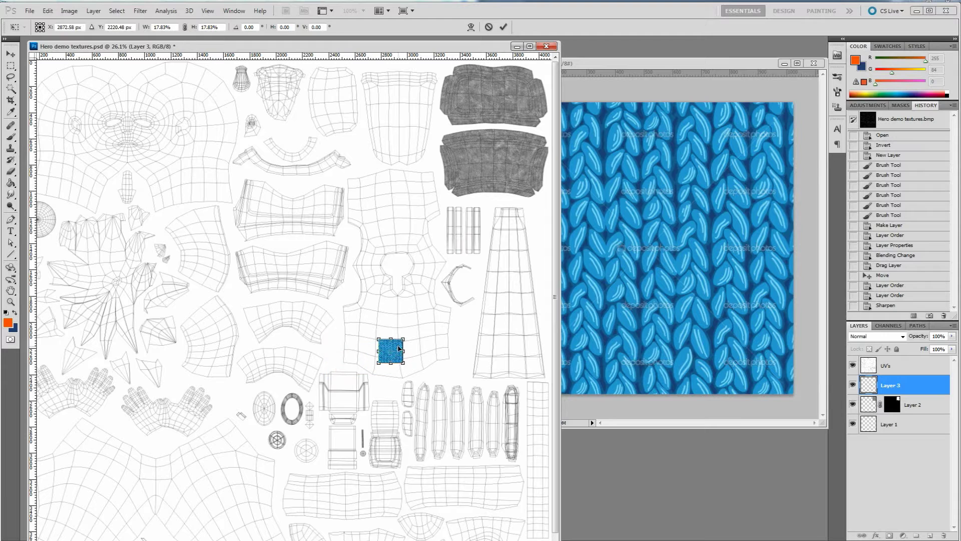
key("Return")
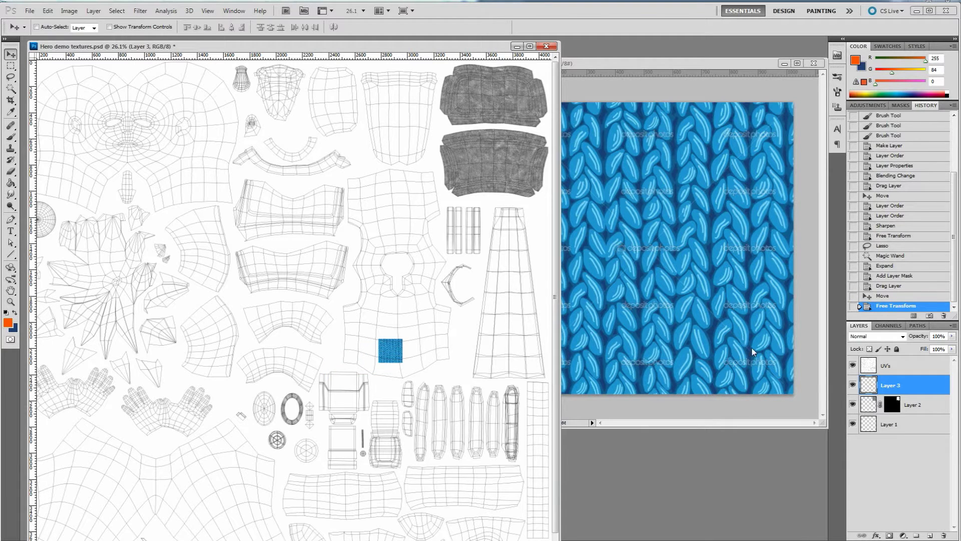
Step: Hide the UV's layer, save the PSD and examine the reduced wool patch on the hero's torso in Maya
left_click(853, 365)
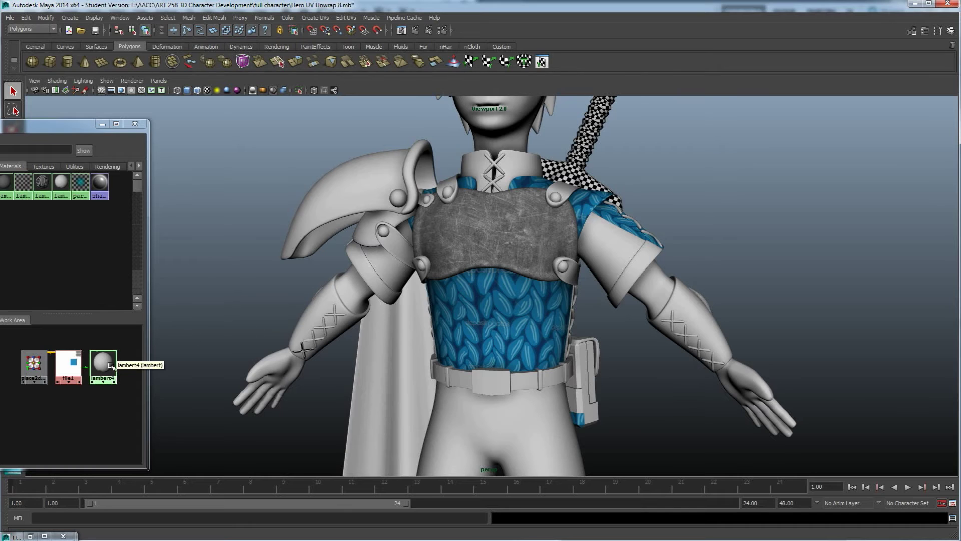
right_click_drag(102, 363, 88, 373)
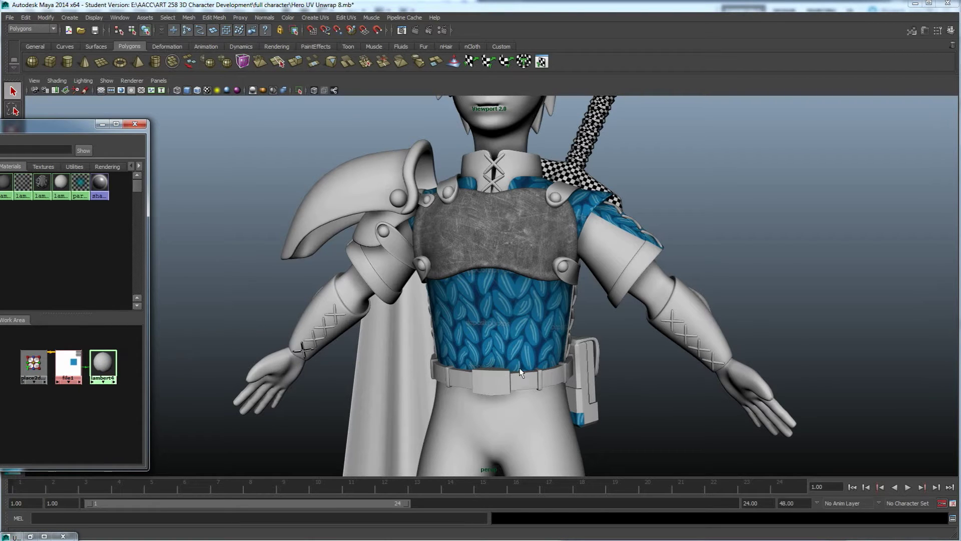
left_click_drag(519, 368, 510, 382, "alt")
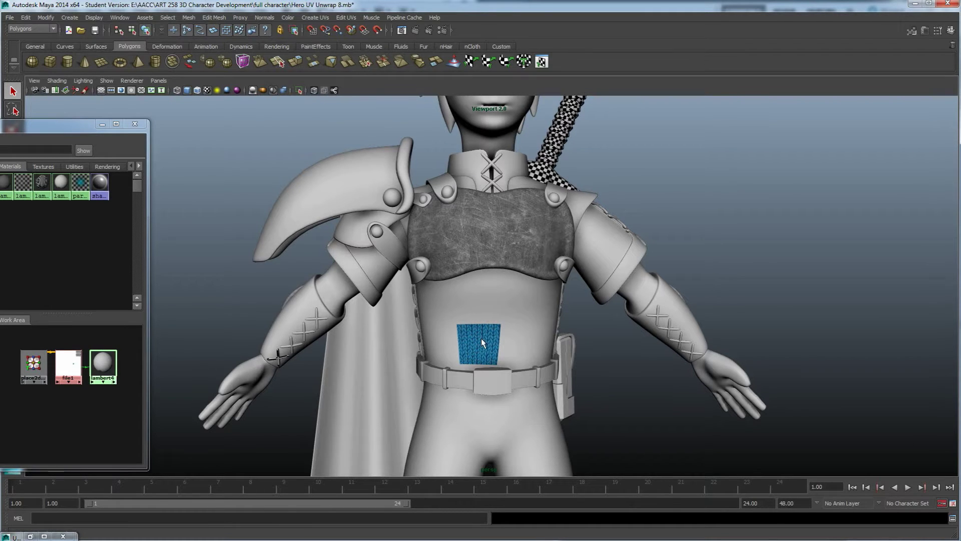
scroll(475, 349, "up", 6)
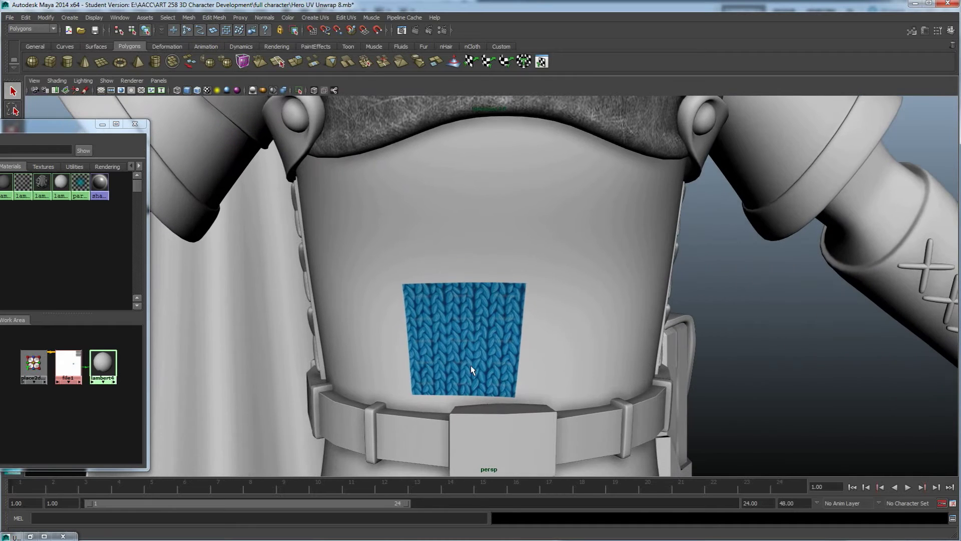
scroll(470, 333, "down", 8)
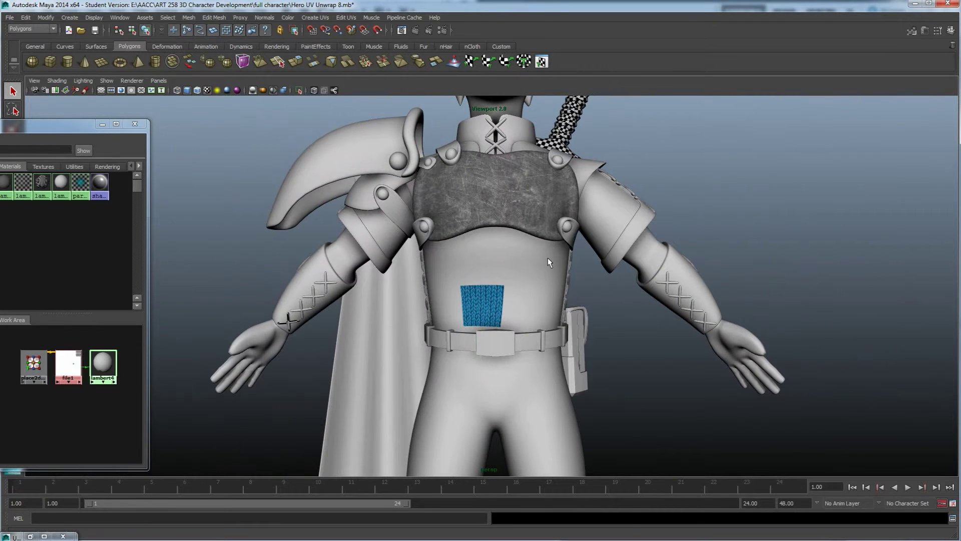
Step: Back in Photoshop with the UV's layer shown, duplicate the small wool layer and place the copy flush against the original's right edge
key("alt+Tab")
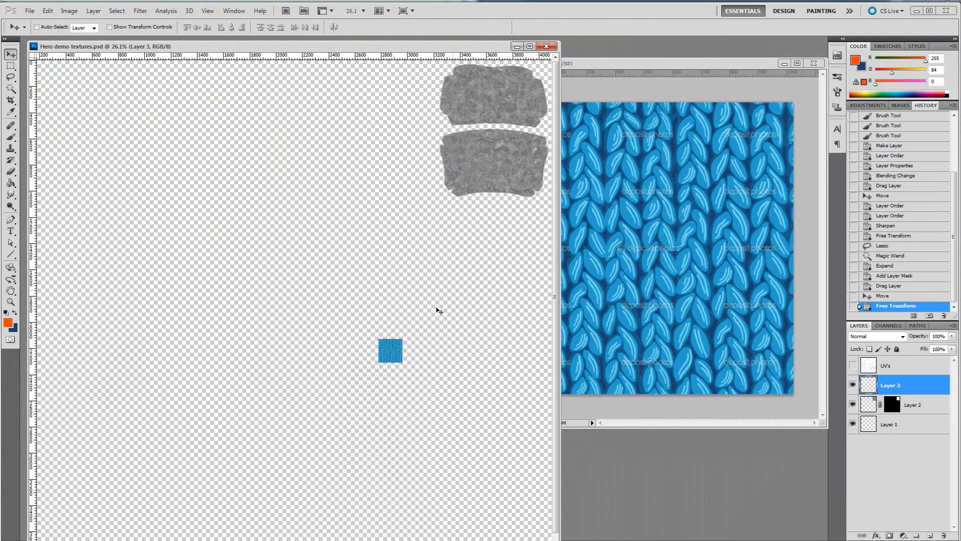
left_click(853, 365)
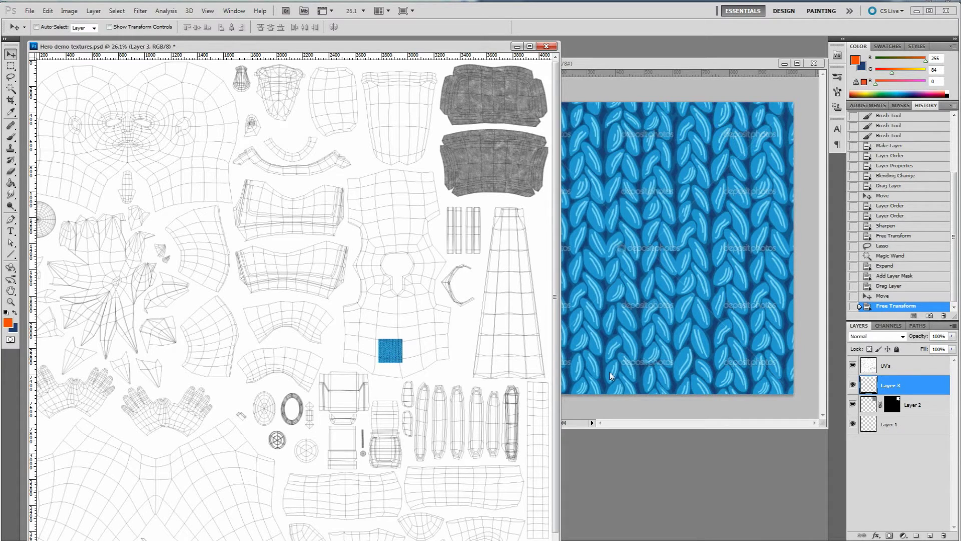
left_click_drag(868, 383, 931, 537)
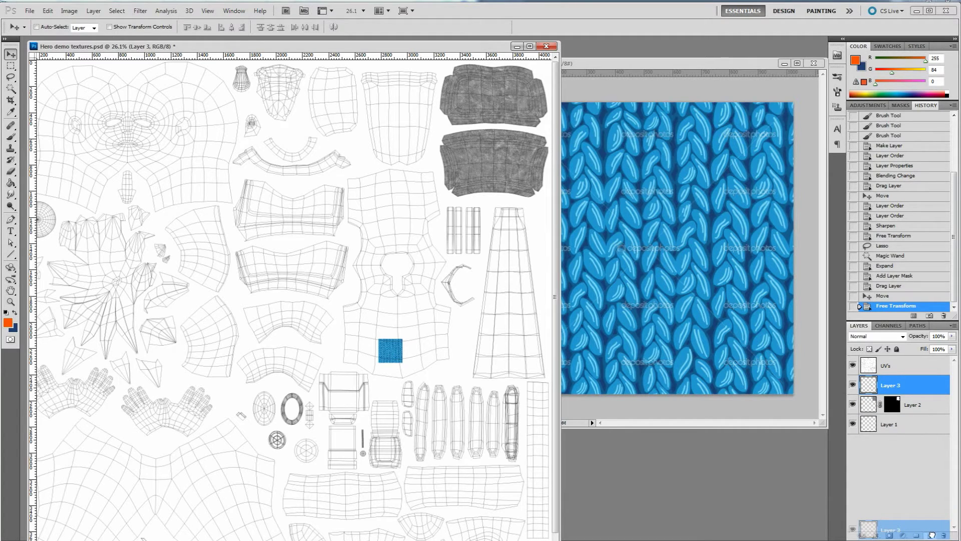
left_click_drag(932, 534, 932, 535)
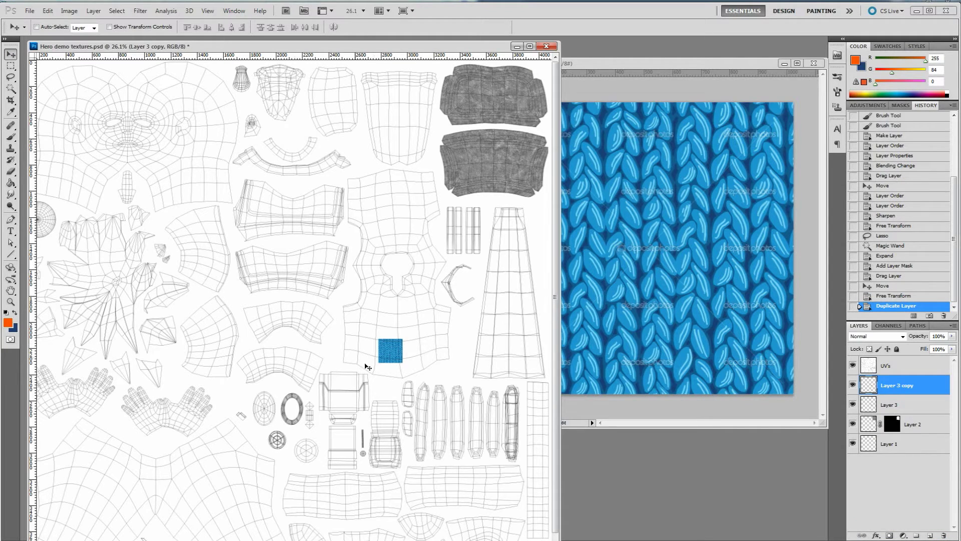
left_click_drag(385, 355, 411, 360)
scroll(408, 357, "up", 10, "alt")
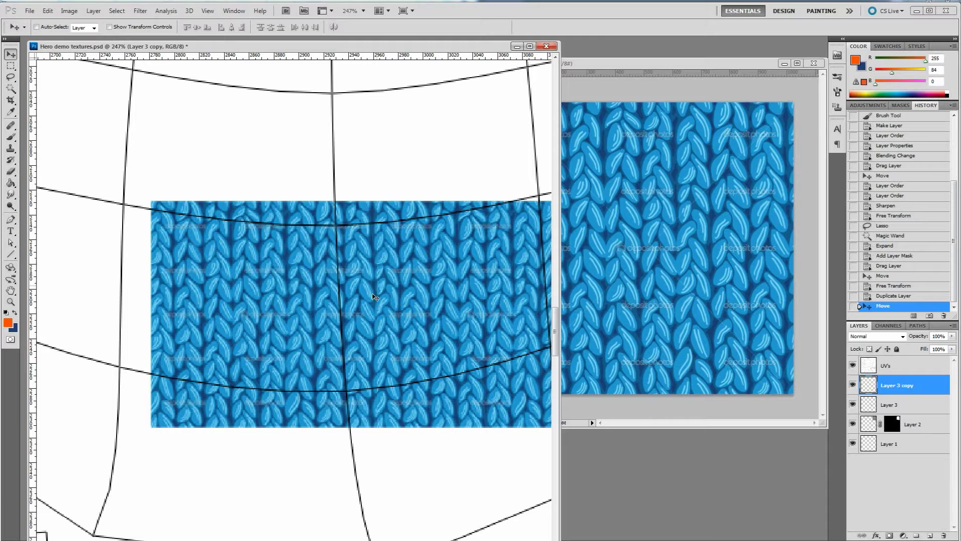
scroll(372, 324, "down", 3, "alt")
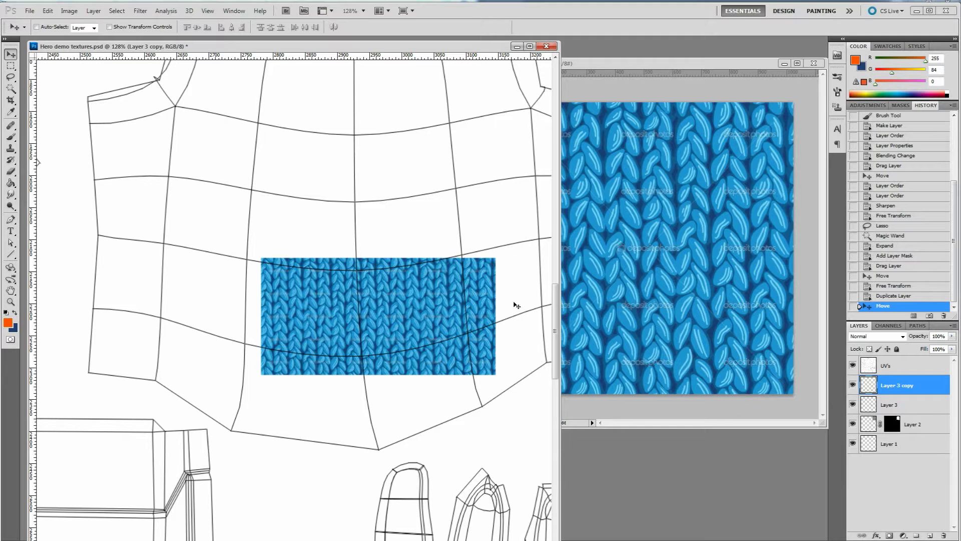
scroll(353, 309, "down", 3, "alt")
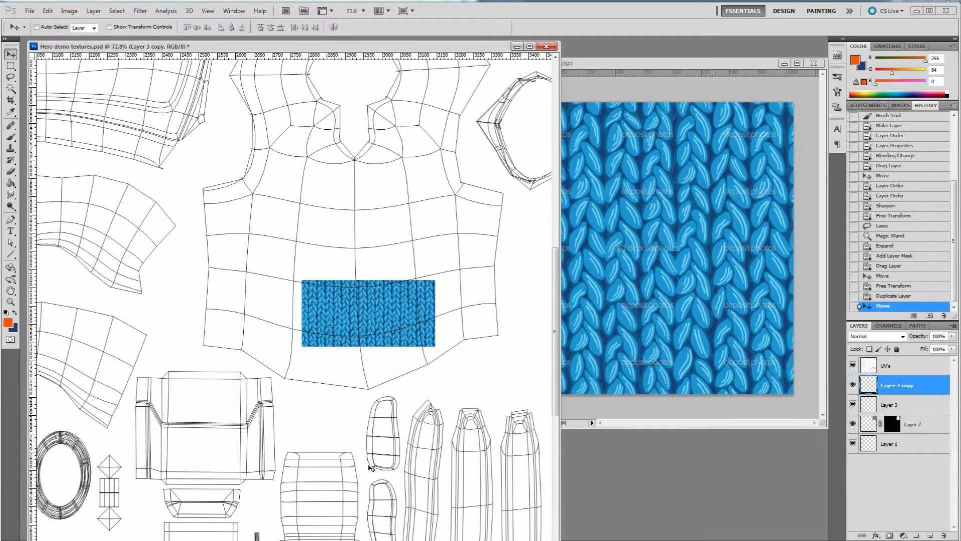
scroll(323, 458, "up", 2, "alt")
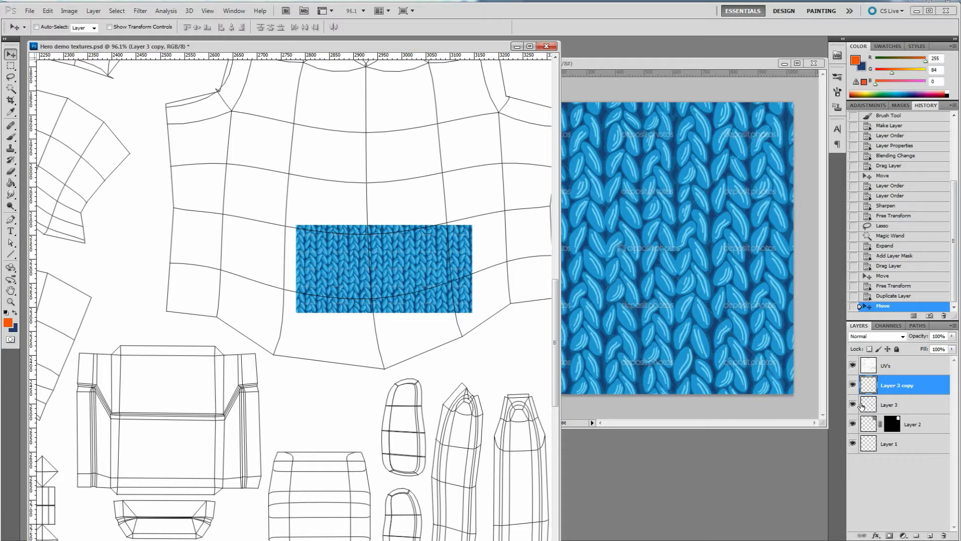
Step: Merge the wool copy down into Layer 3 and move the merged patch over the torso UV shell's lower-left corner
right_click(900, 391)
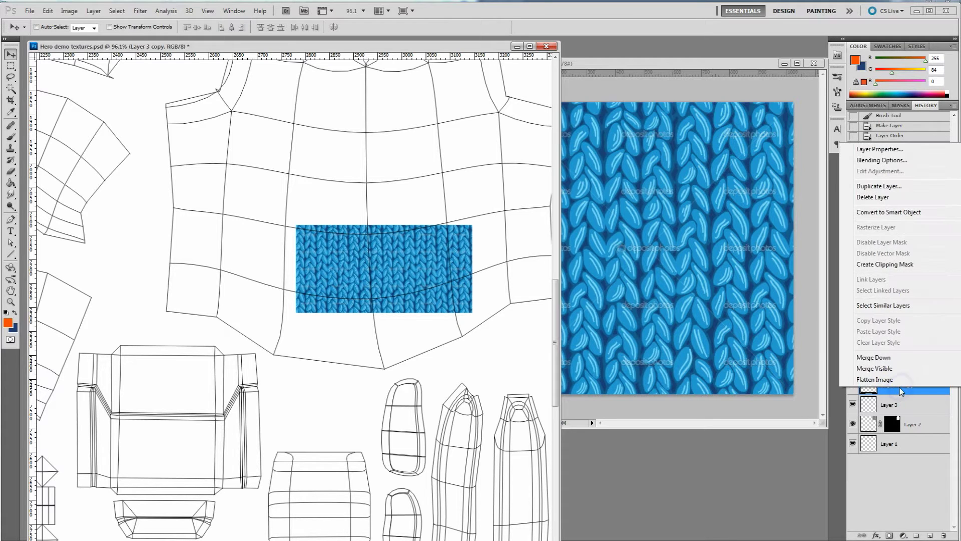
left_click(886, 358)
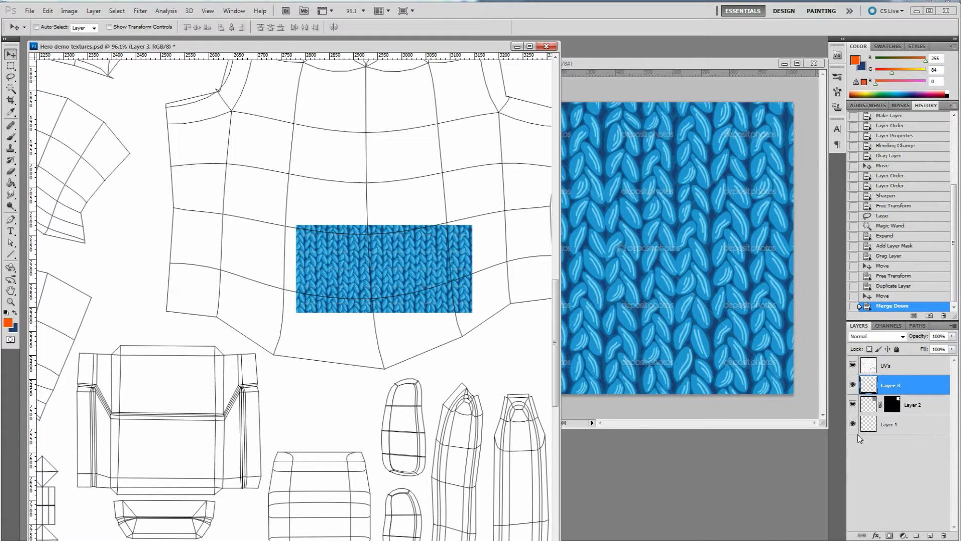
left_click_drag(405, 276, 274, 348)
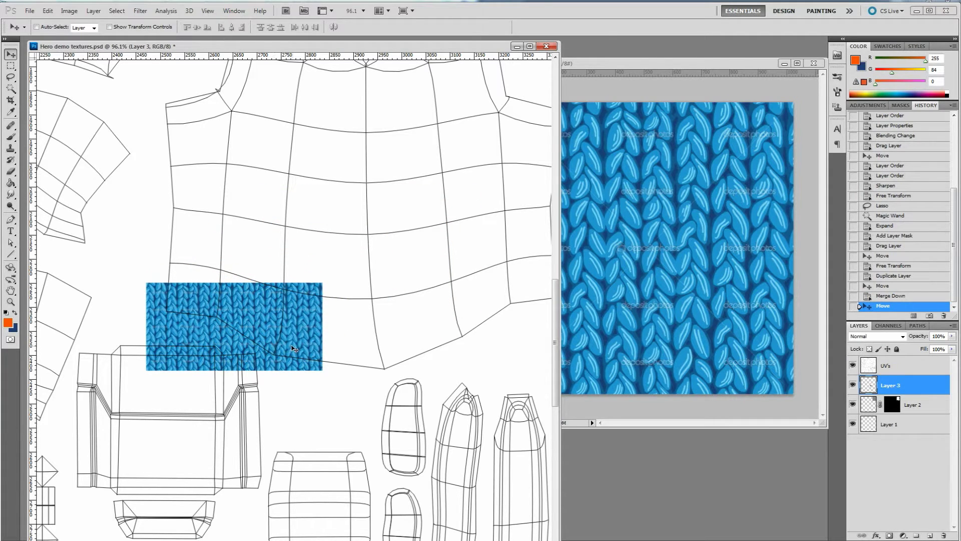
Step: Enclose the merged wool patch in a rectangular marquee selection and shift it slightly further left past the torso shell's edge
key("m")
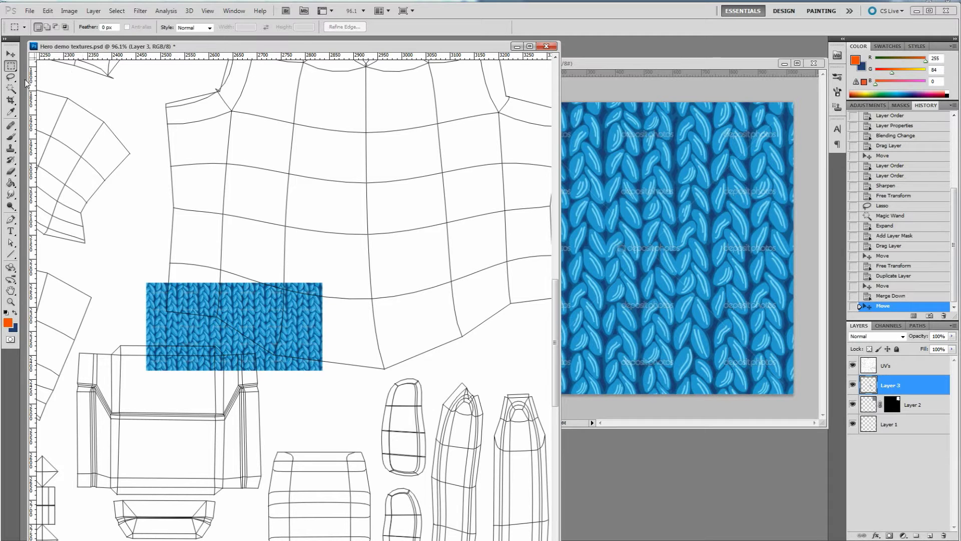
left_click_drag(135, 261, 356, 400)
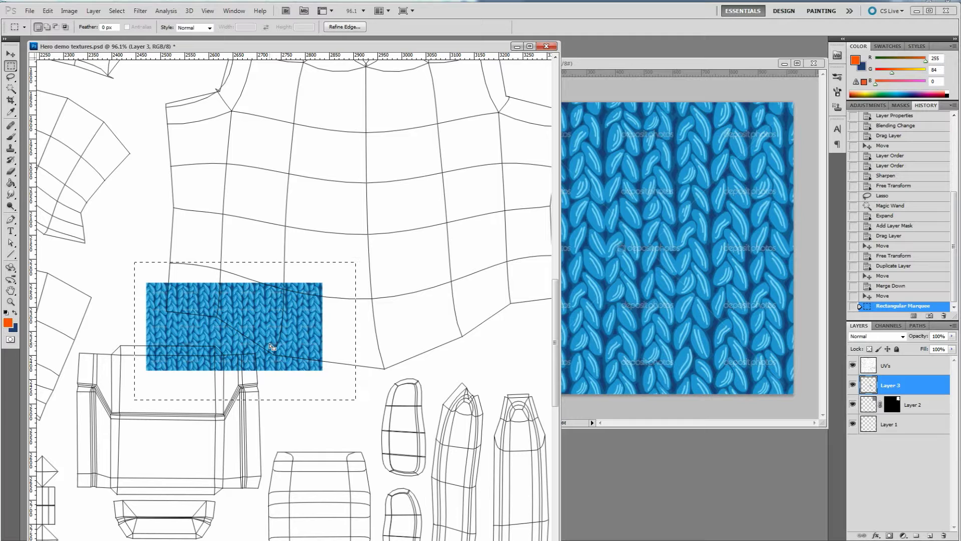
key("v")
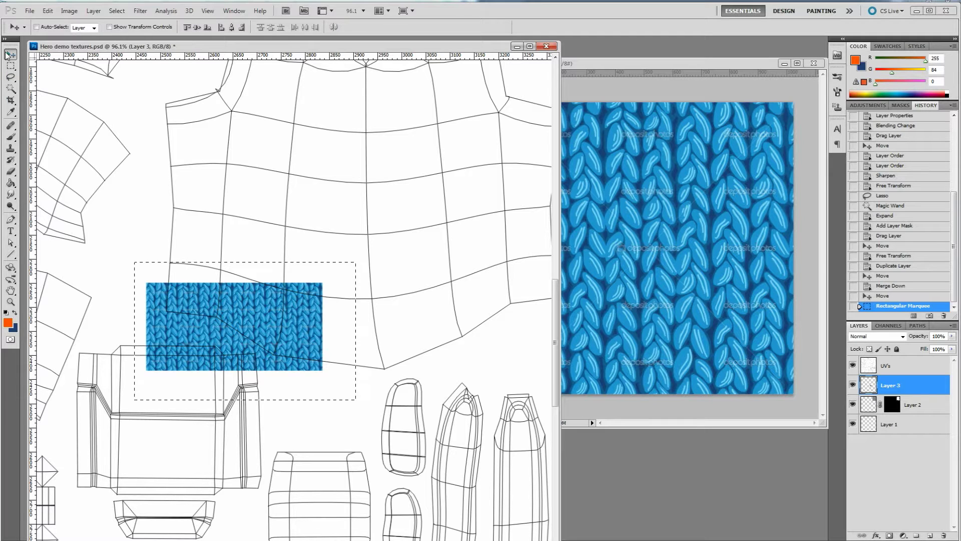
mouse_move(253, 355)
left_mouse_down()
mouse_move(276, 351)
mouse_move(244, 333)
mouse_move(244, 348)
left_mouse_up()
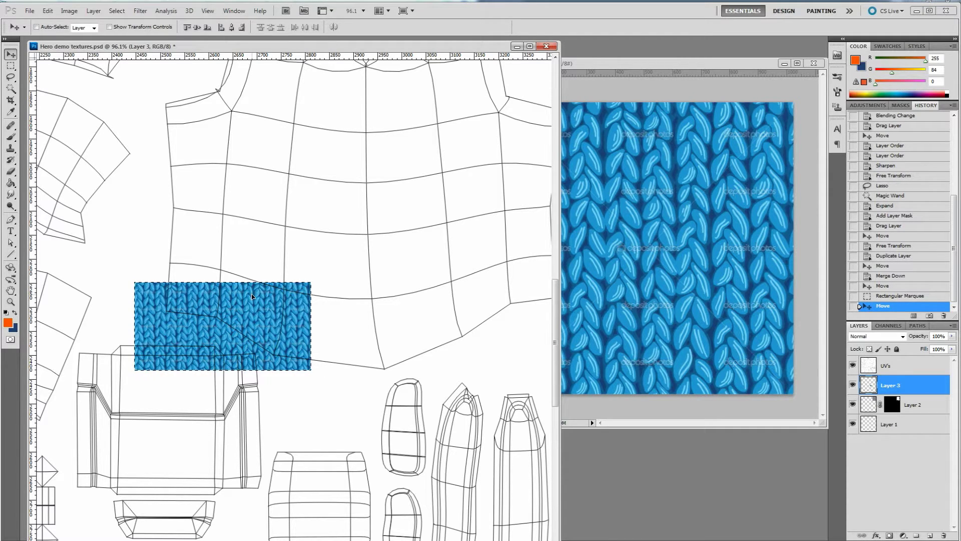
Step: Duplicate the selected wool patch twice to the right with flush seams, forming a row that spans the torso shell's full width
left_click_drag(226, 325, 397, 325, "alt")
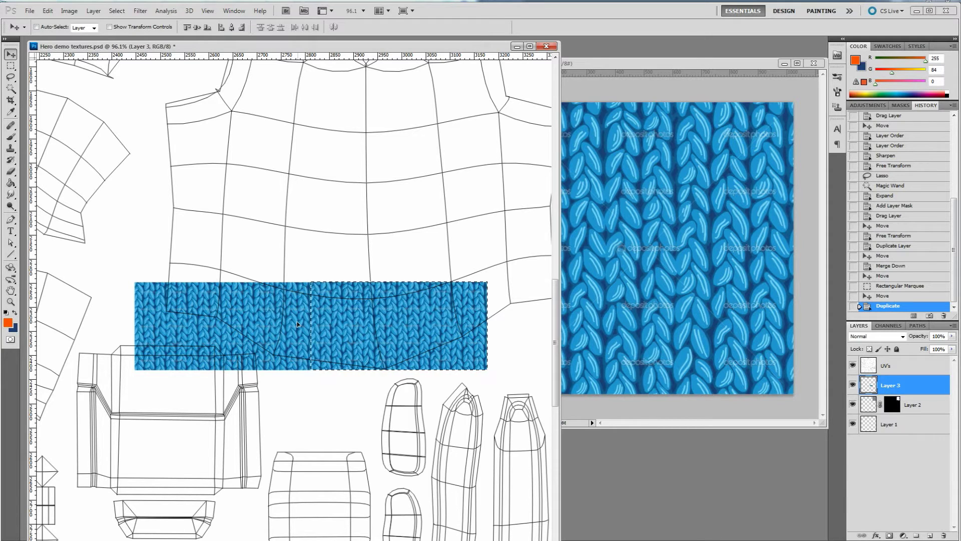
scroll(295, 325, "up", 10, "alt")
scroll(295, 325, "down", 2, "alt")
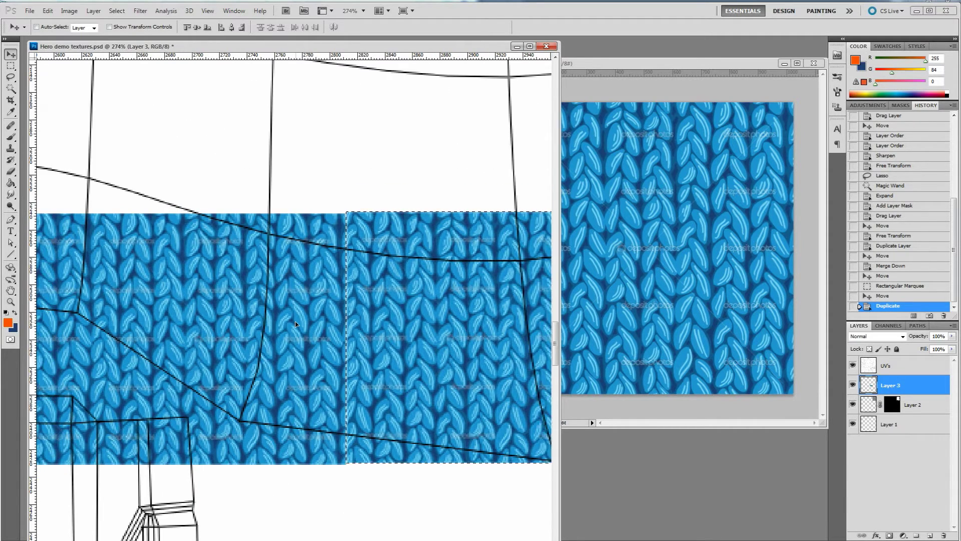
scroll(295, 324, "down", 5)
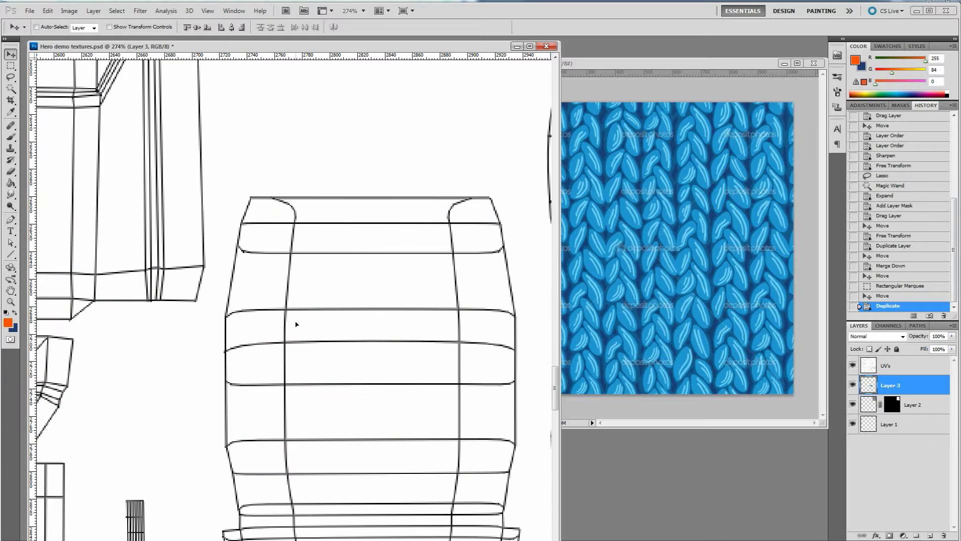
scroll(295, 325, "up", 5)
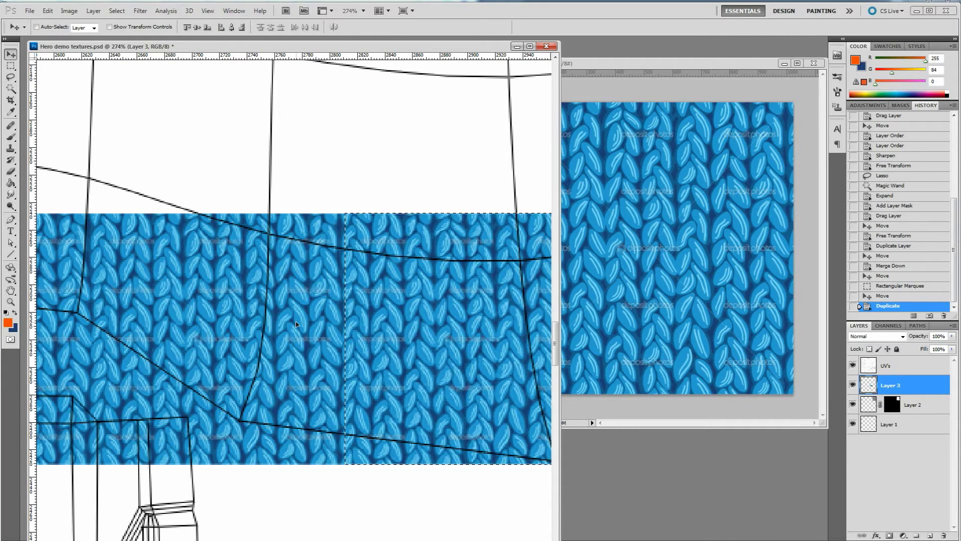
scroll(320, 312, "down", 3, "alt")
scroll(320, 312, "down", 2, "alt")
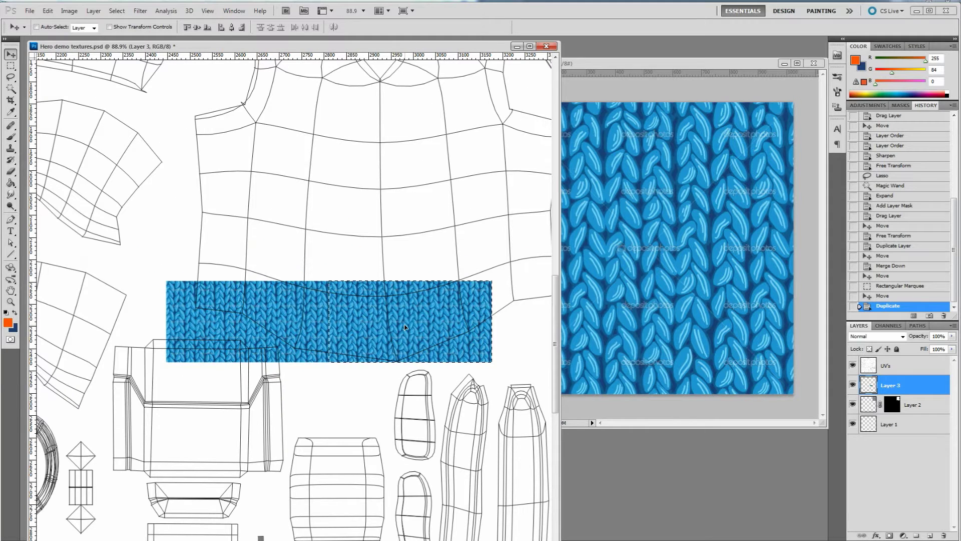
left_click_drag(409, 337, 445, 322)
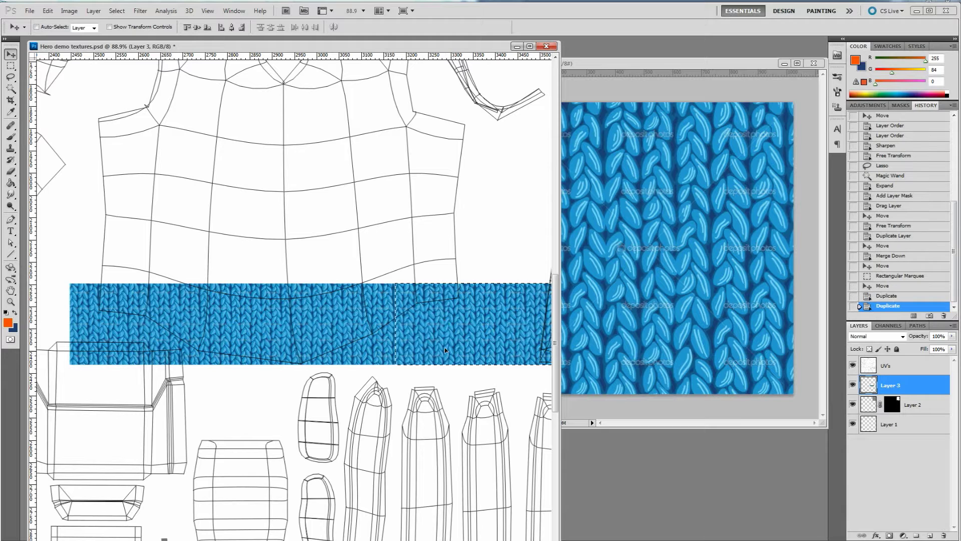
scroll(380, 327, "down", 1, "alt")
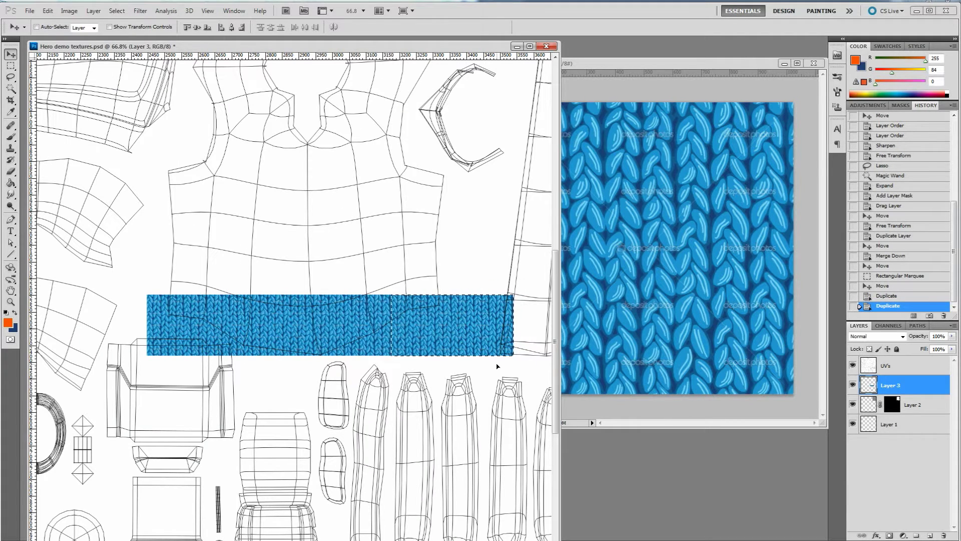
Step: Select the whole wool row, duplicate it upward in flush stacked rows until the torso shell is covered, and deselect
key("m")
left_click_drag(489, 342, 138, 265)
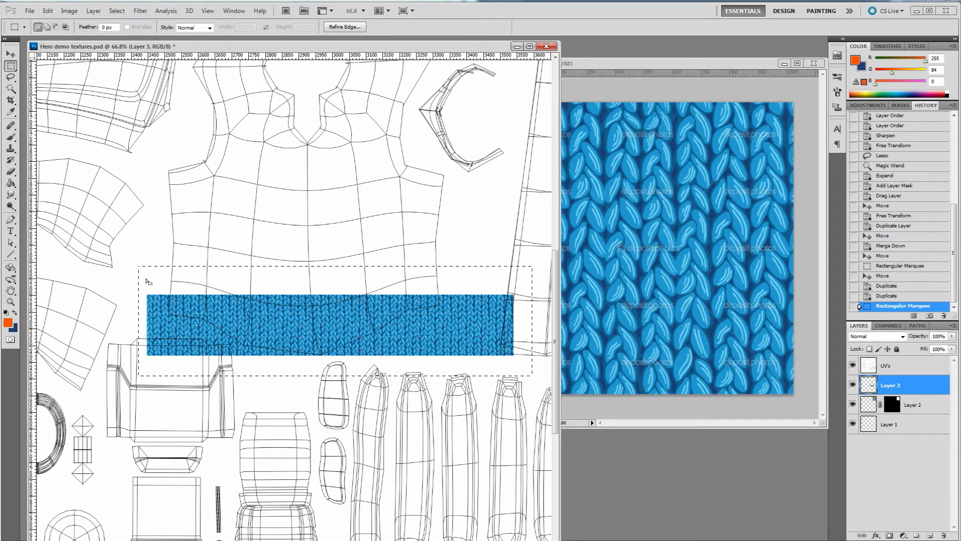
key("v")
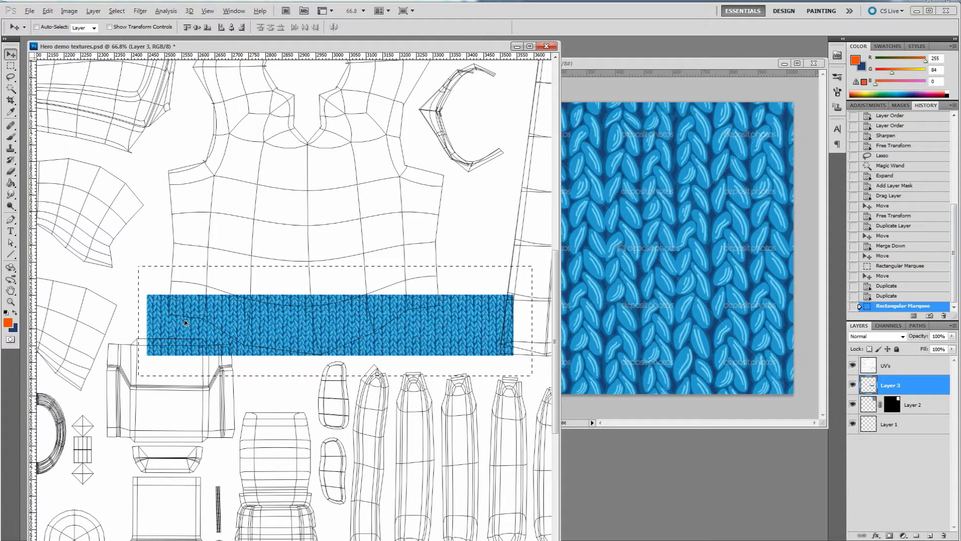
left_click_drag(215, 332, 216, 276, "alt")
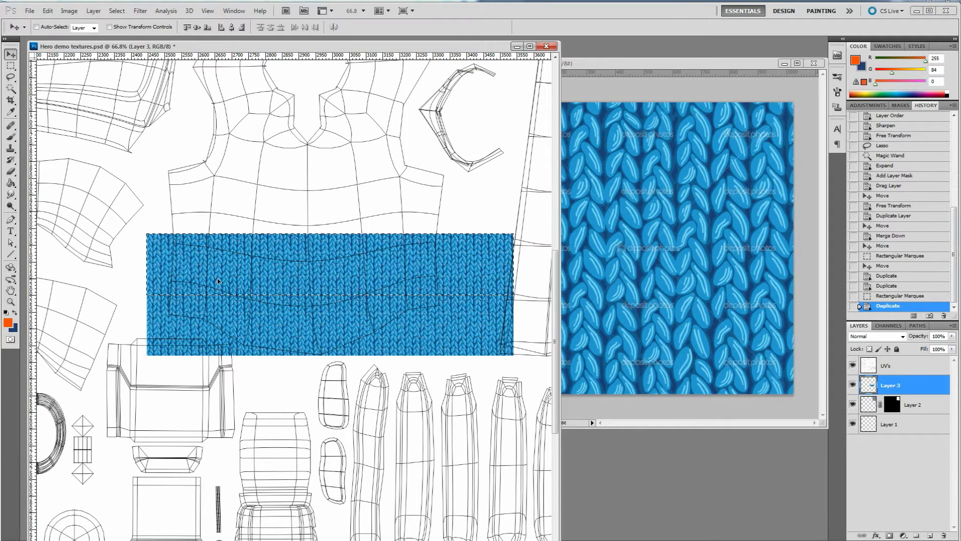
left_click_drag(252, 290, 236, 97)
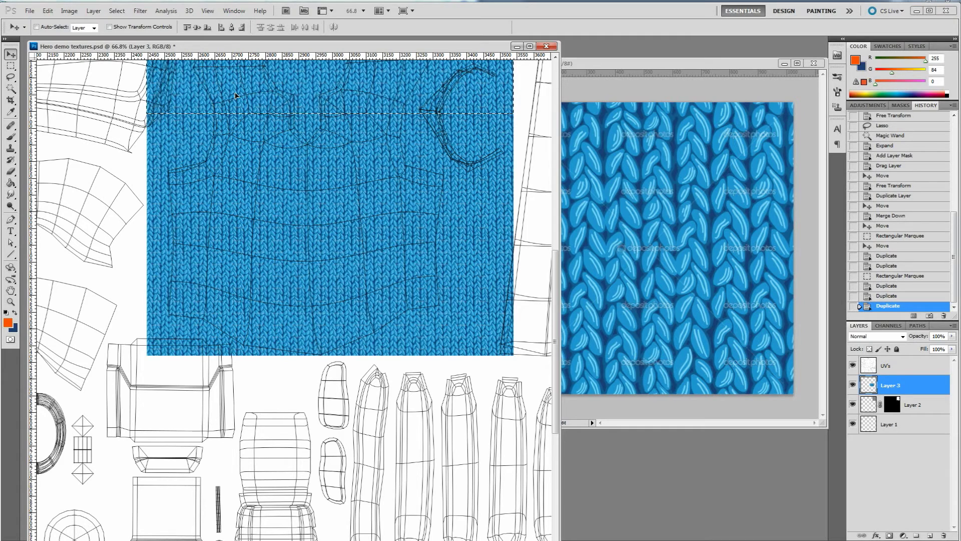
scroll(269, 166, "down", 1, "alt")
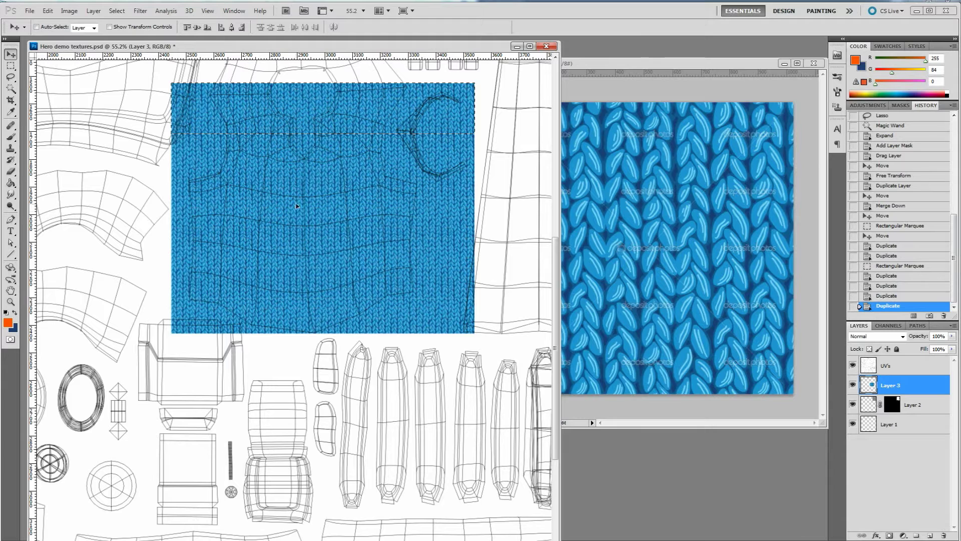
key("ctrl+d")
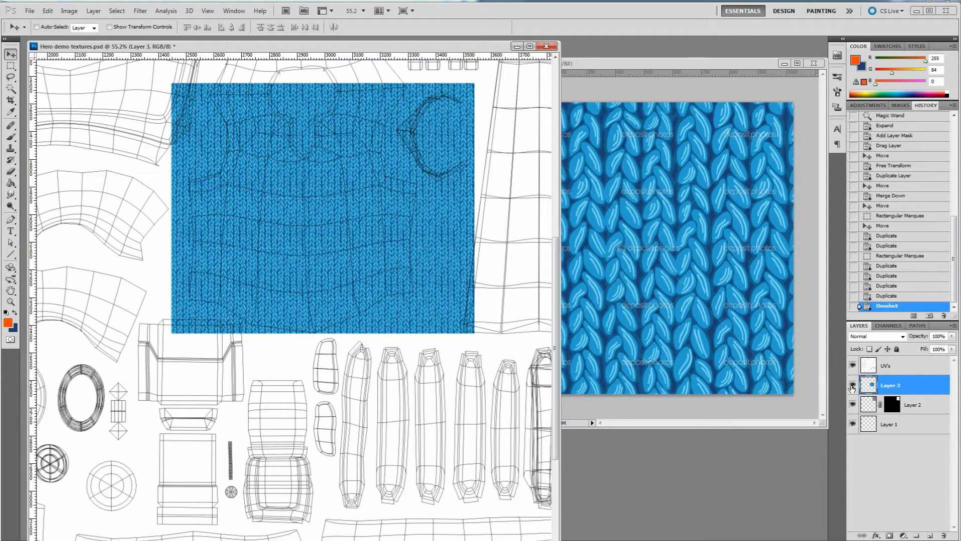
Step: Hide Layer 3 and draw a freehand lasso selection loosely around the torso UV shell
left_click(852, 386)
key("l")
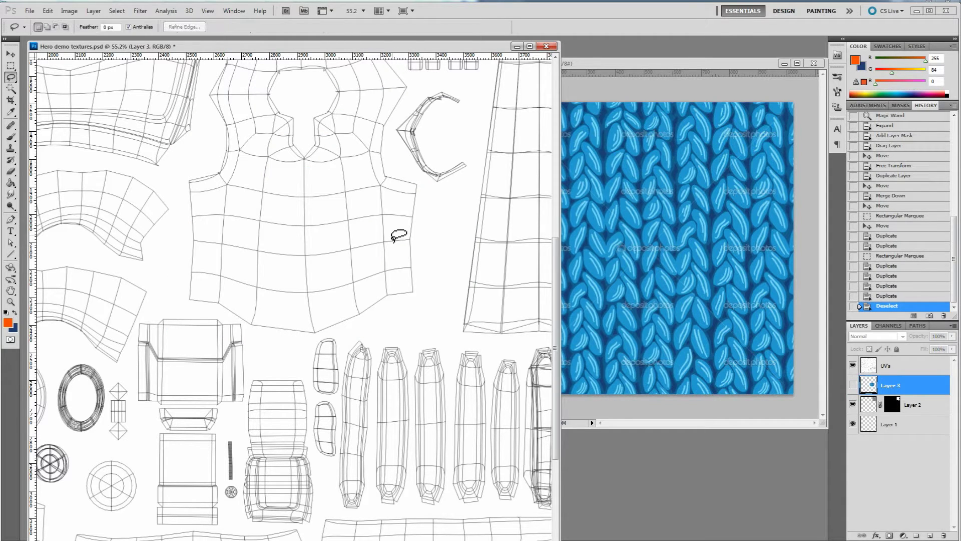
left_click_drag(168, 278, 184, 312)
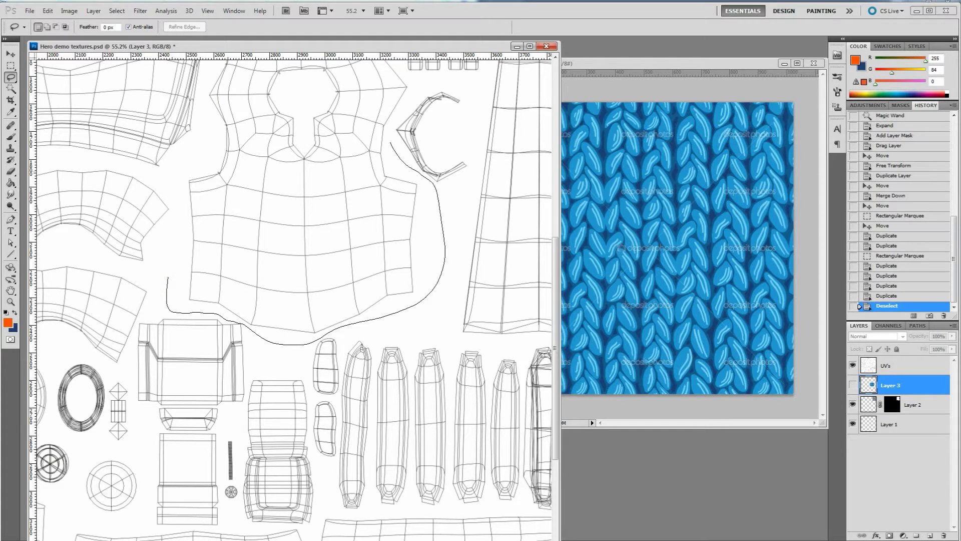
left_click_drag(182, 212, 170, 274)
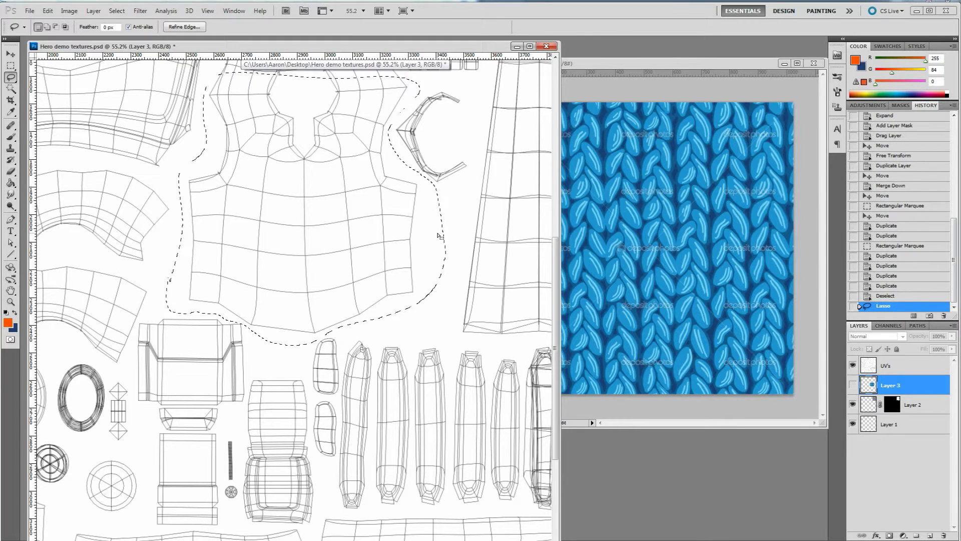
Step: Subtract the blank area around the torso shell from the lasso selection with the Magic Wand, sampling the UV's layer
key("w")
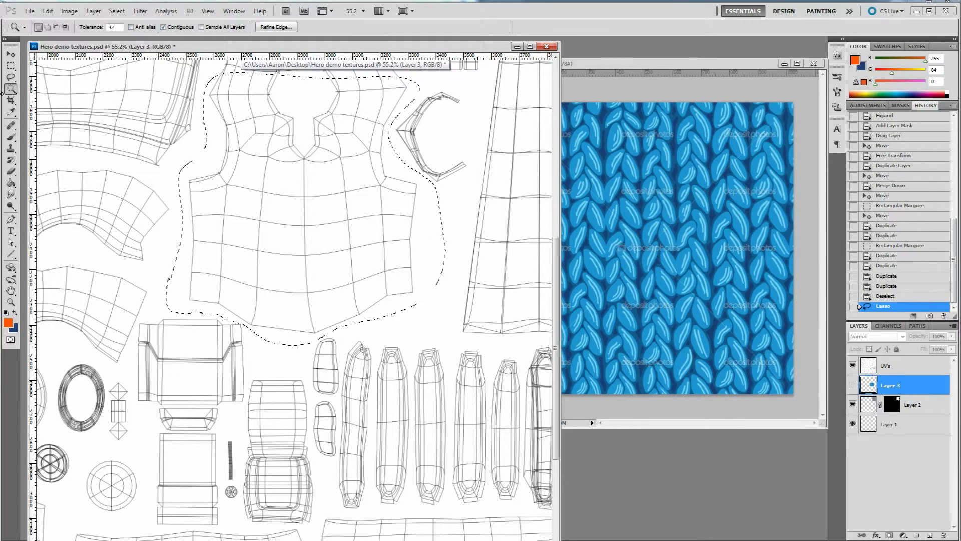
left_click(207, 159, "alt")
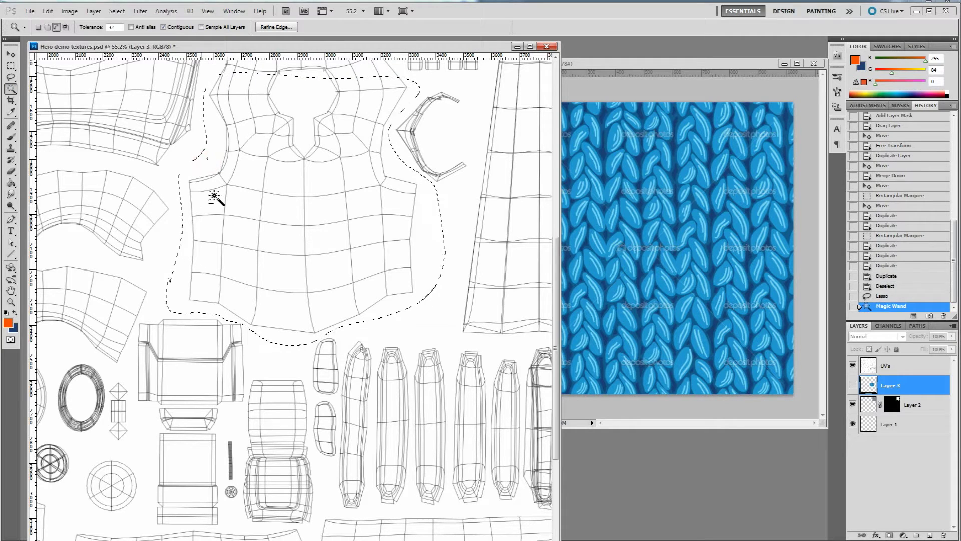
key("ctrl+z")
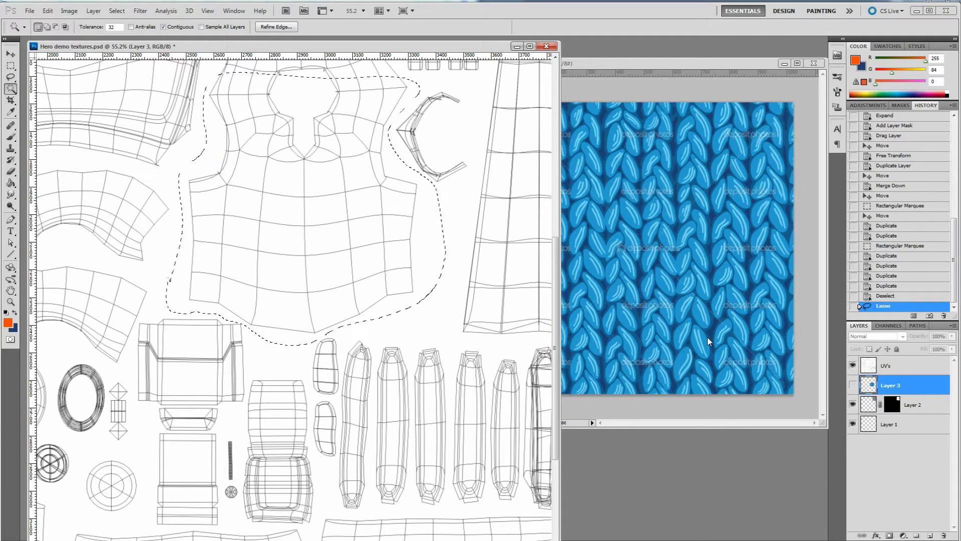
left_click(901, 370)
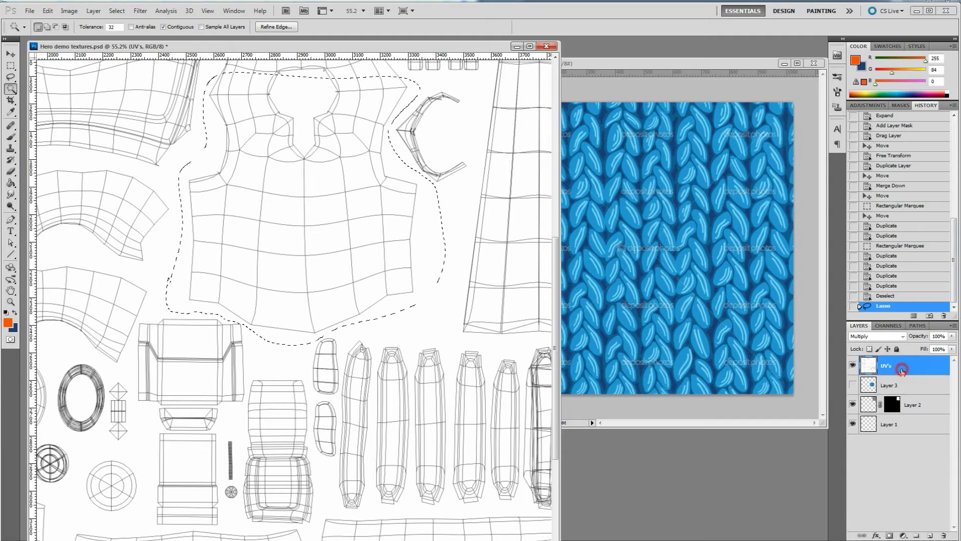
left_click(215, 161, "alt")
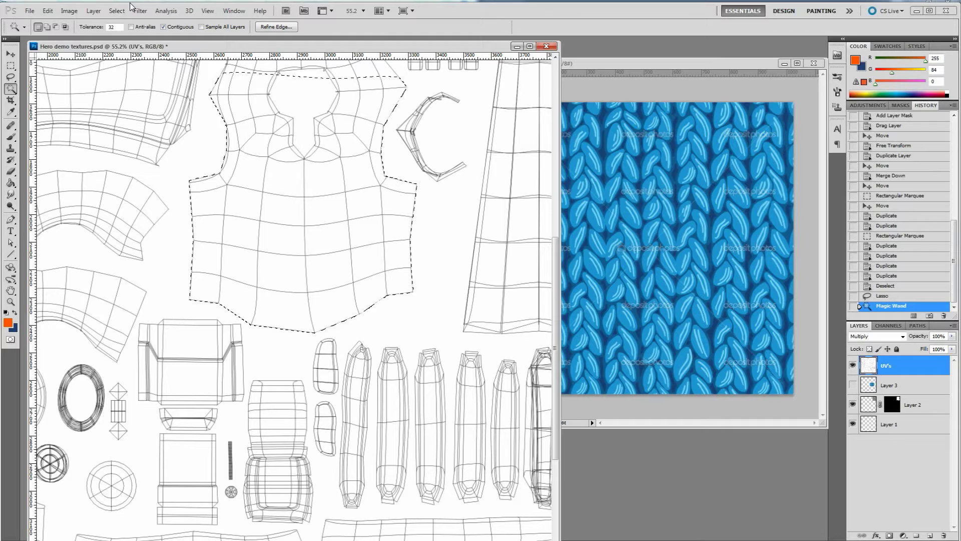
Step: Expand the torso shell selection by 4 pixels
left_click(117, 11)
mouse_move(126, 123)
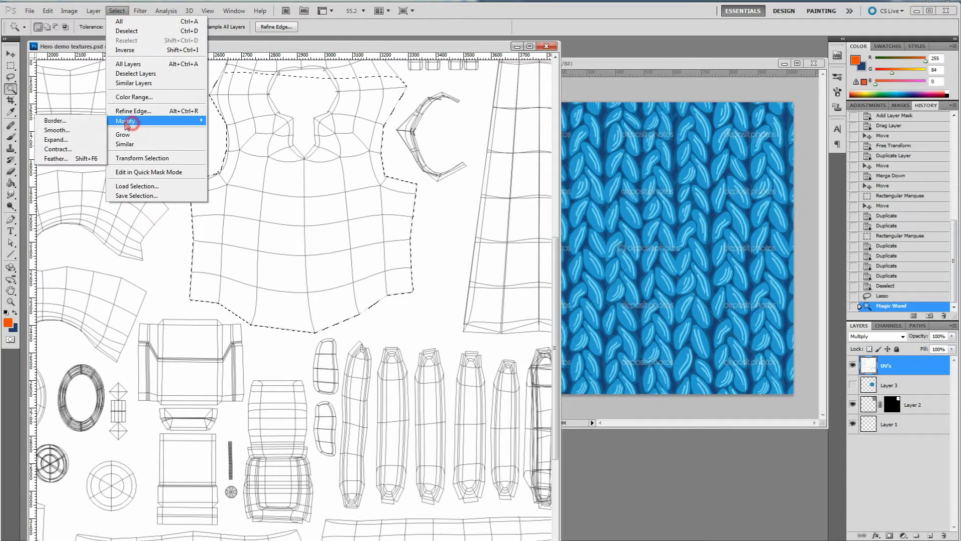
left_click(56, 140)
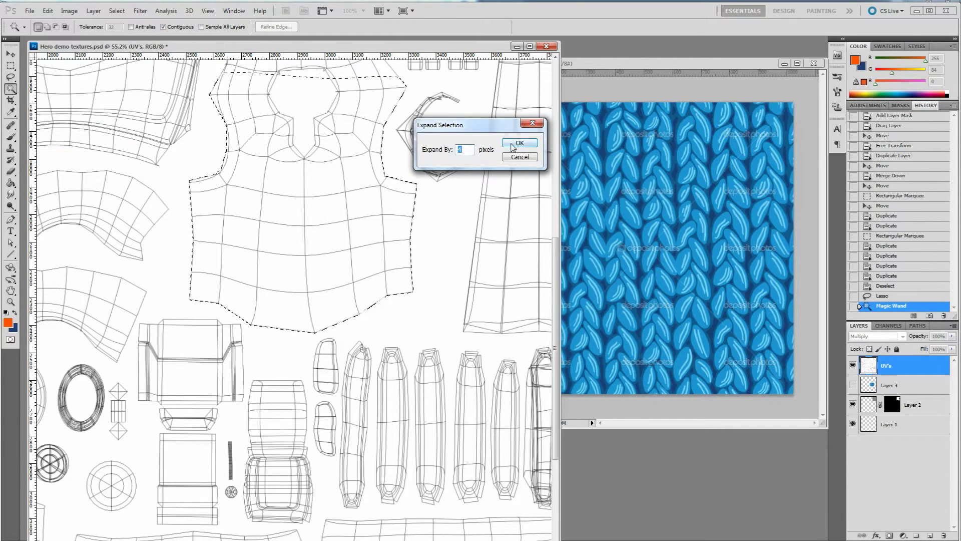
left_click(518, 144)
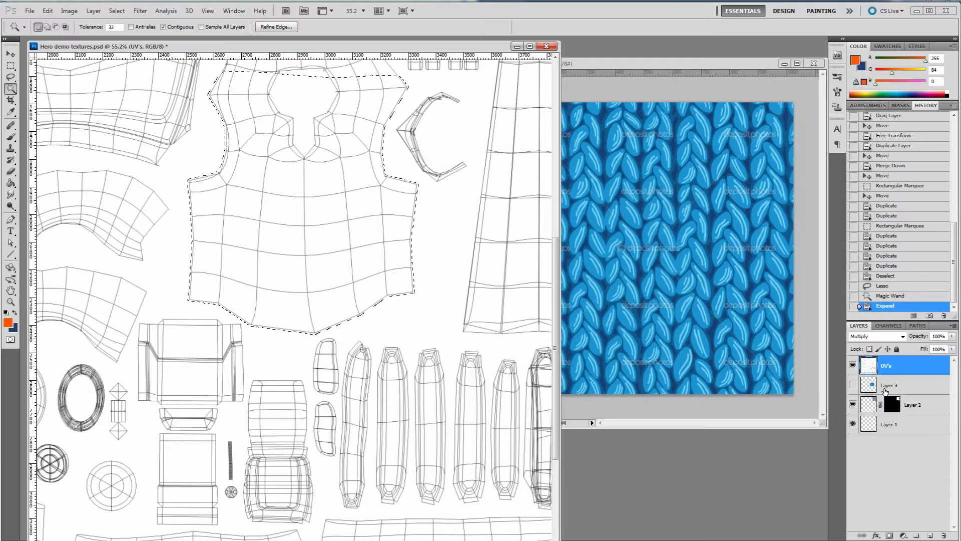
Step: Show Layer 3, mask its wool to the torso shell selection, and hide the UV's layer
left_click(884, 390)
left_click(852, 385)
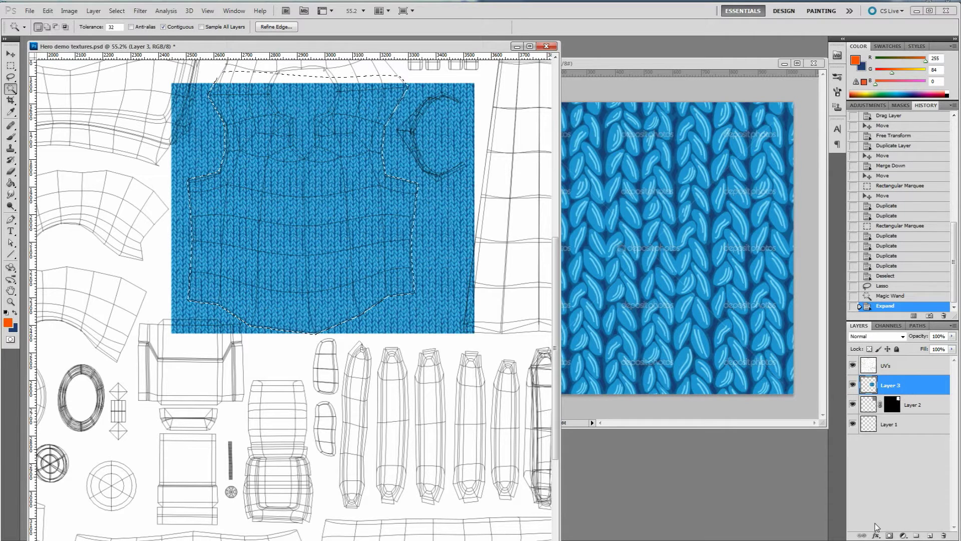
left_click(890, 535)
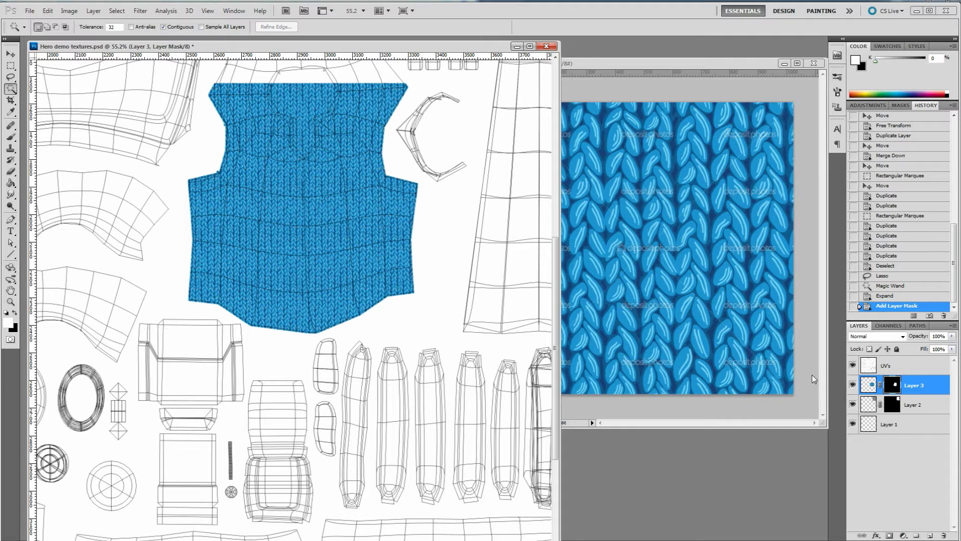
left_click(853, 366)
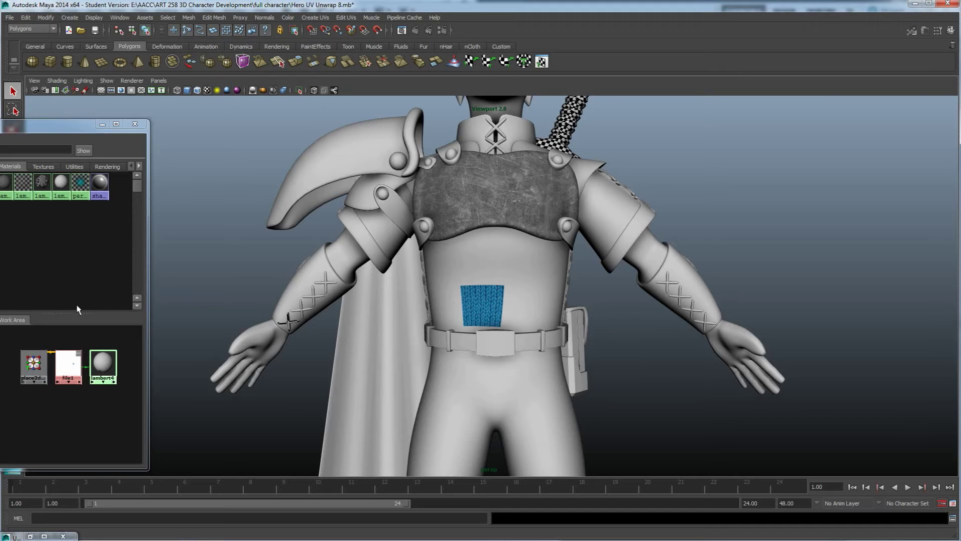
Step: Switch to Maya and inspect the masked wool texture on the hero's torso
right_click_drag(103, 365, 63, 361)
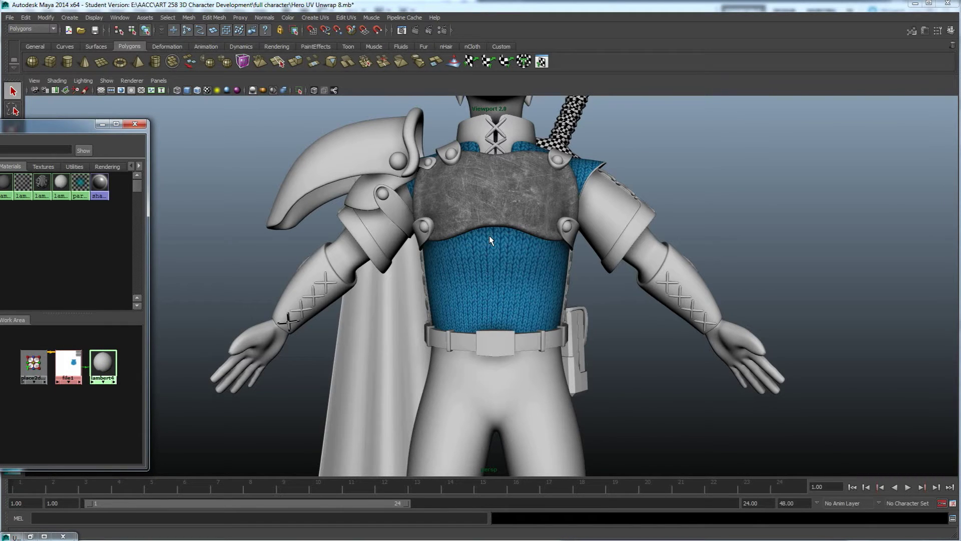
left_click_drag(489, 236, 488, 272, "alt")
scroll(494, 262, "down", 3)
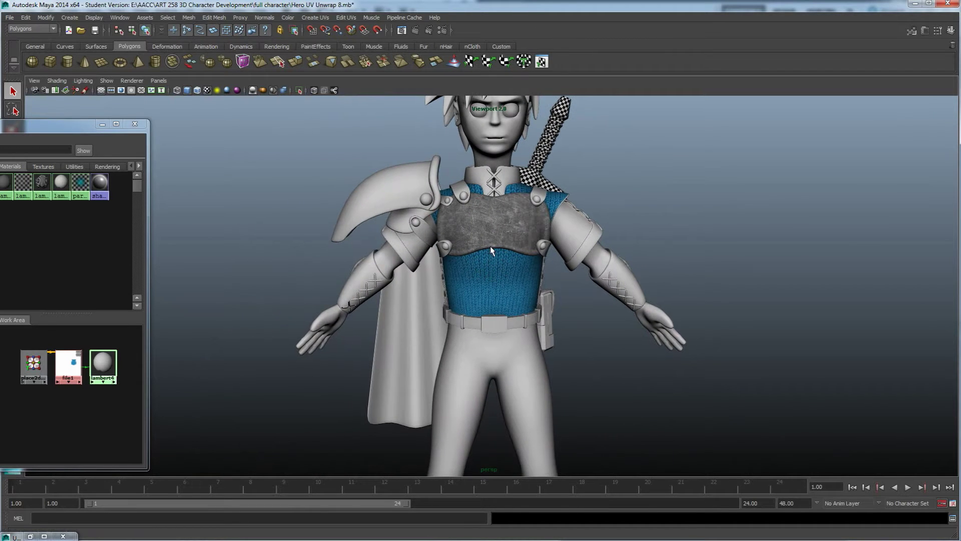
scroll(468, 284, "up", 2)
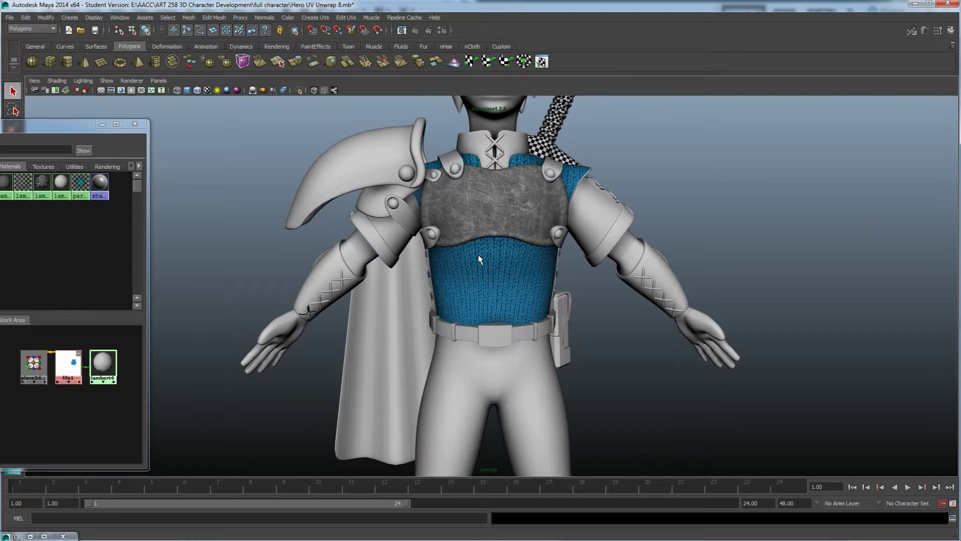
Step: Switch to the textures folder and preview fabric.jpg and the two leather images at full size
key("alt+Tab")
key("alt+Tab")
left_click(103, 538)
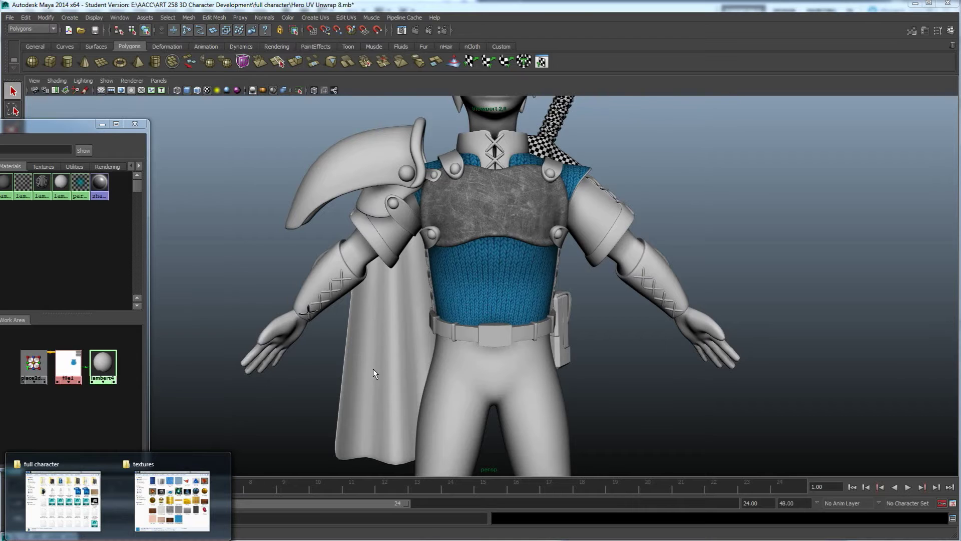
left_click(172, 501)
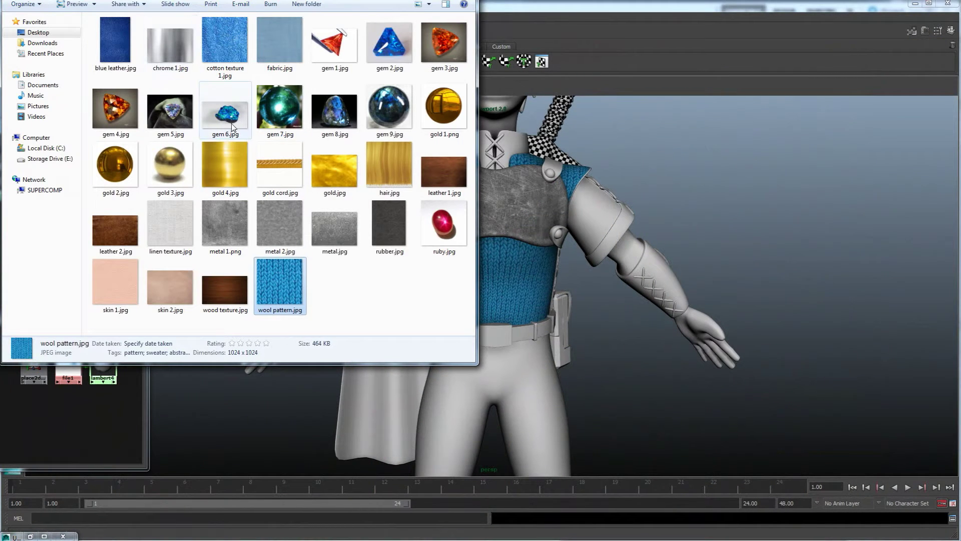
double_click(279, 43)
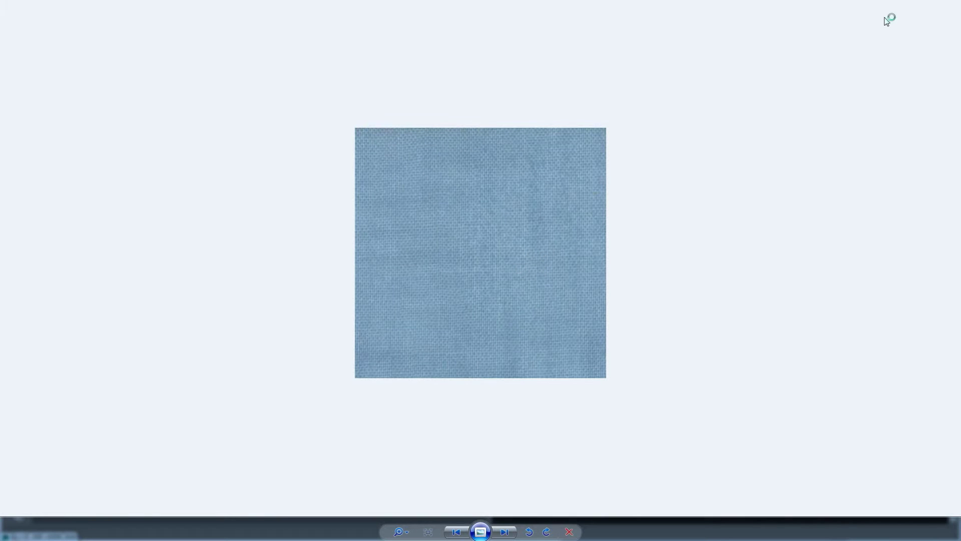
key("Escape")
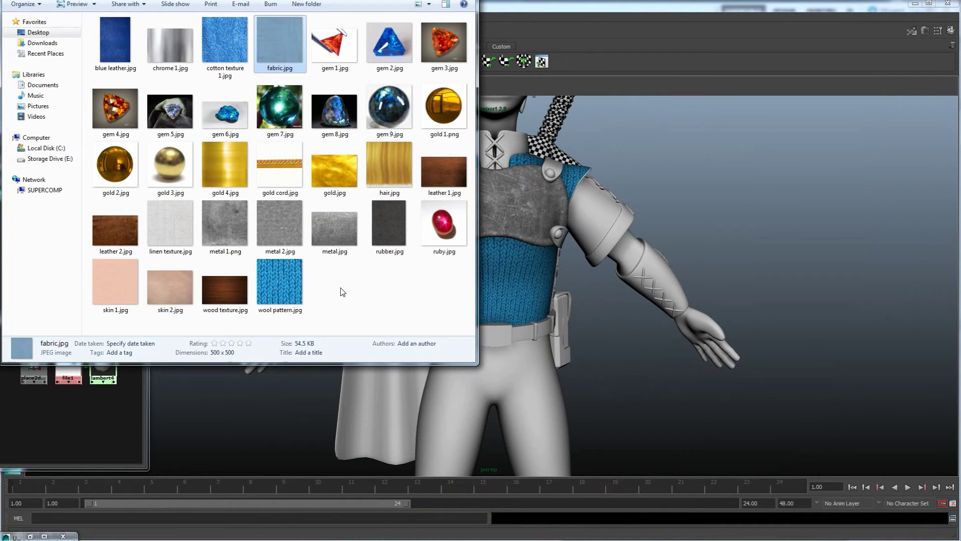
double_click(442, 172)
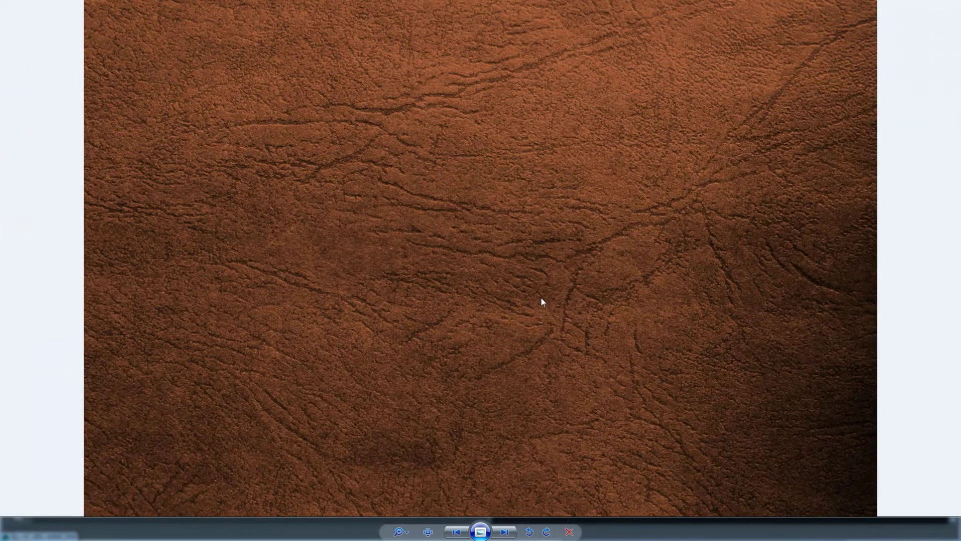
key("Right")
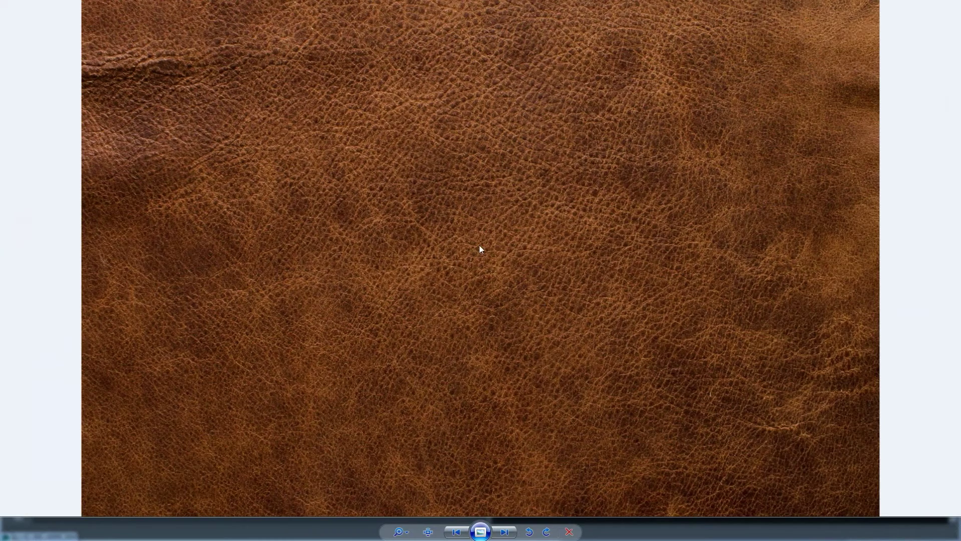
key("Right")
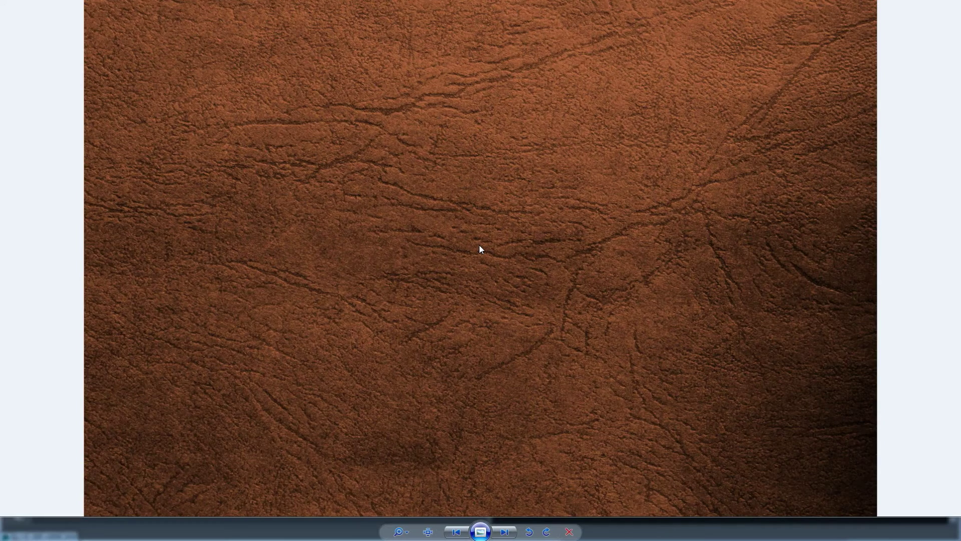
key("alt+F4")
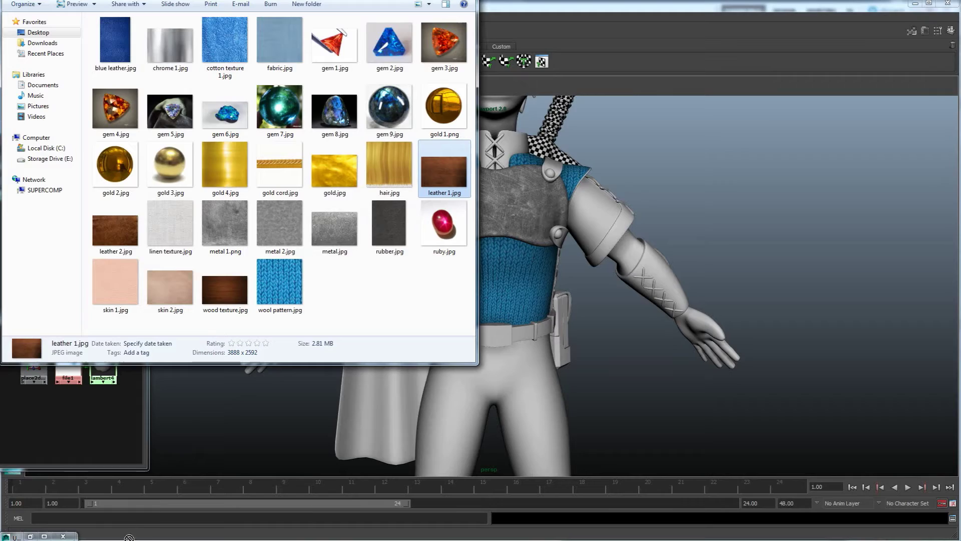
Step: Open leather 1.jpg from the textures folder in Photoshop as a separate document
mouse_move(133, 535)
left_click_drag(133, 535, 671, 483)
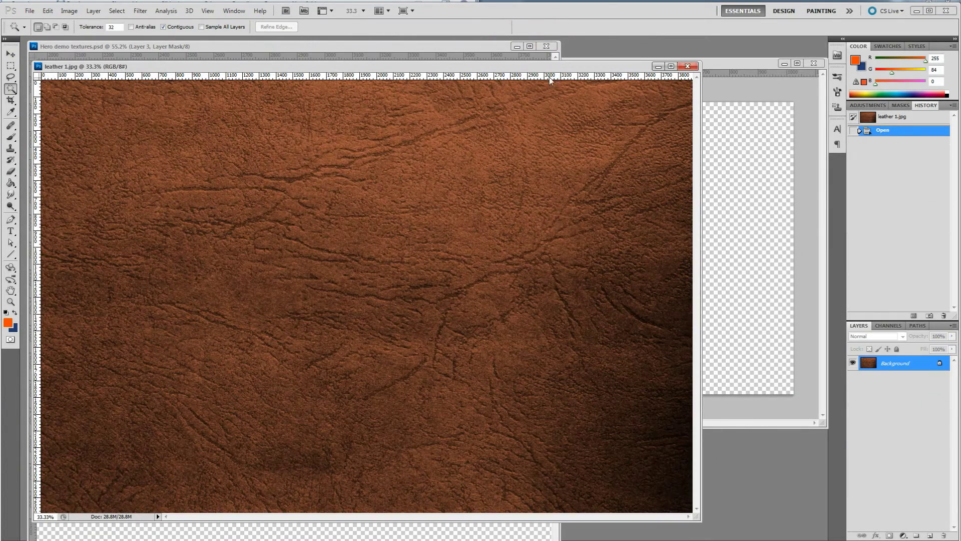
left_click_drag(549, 67, 660, 73)
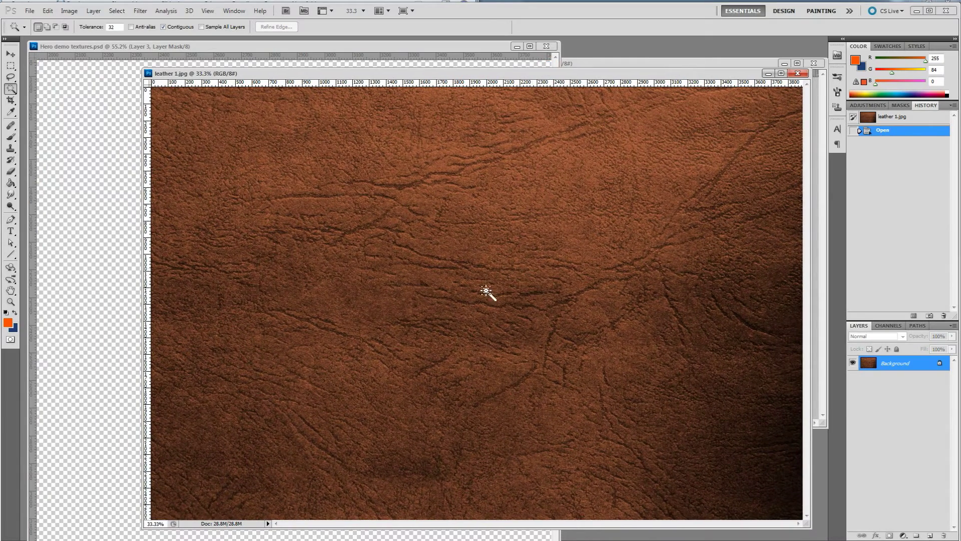
Step: Copy the leather image into Hero demo textures.psd as a new layer and close leather 1.jpg
key("v")
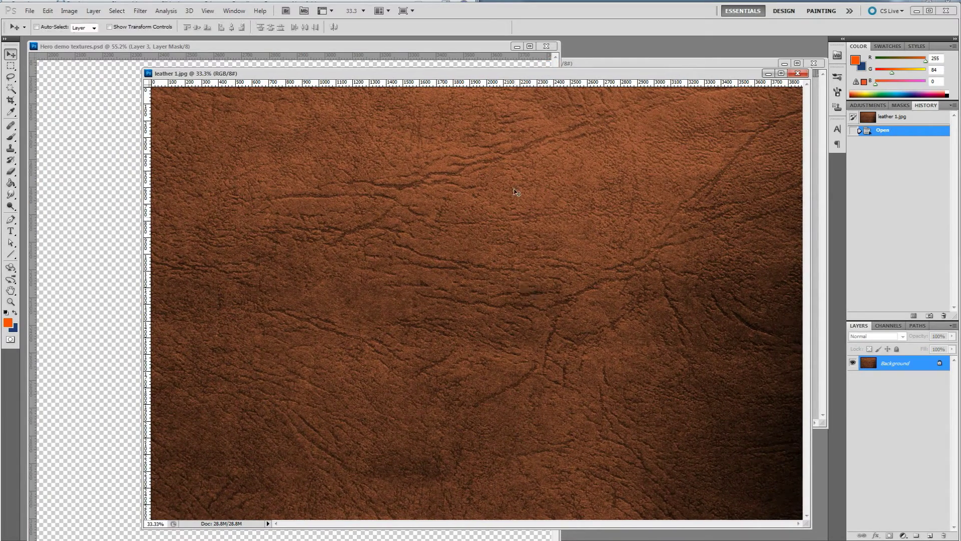
left_click_drag(520, 75, 709, 124)
left_click_drag(637, 343, 172, 332)
key("ctrl+0")
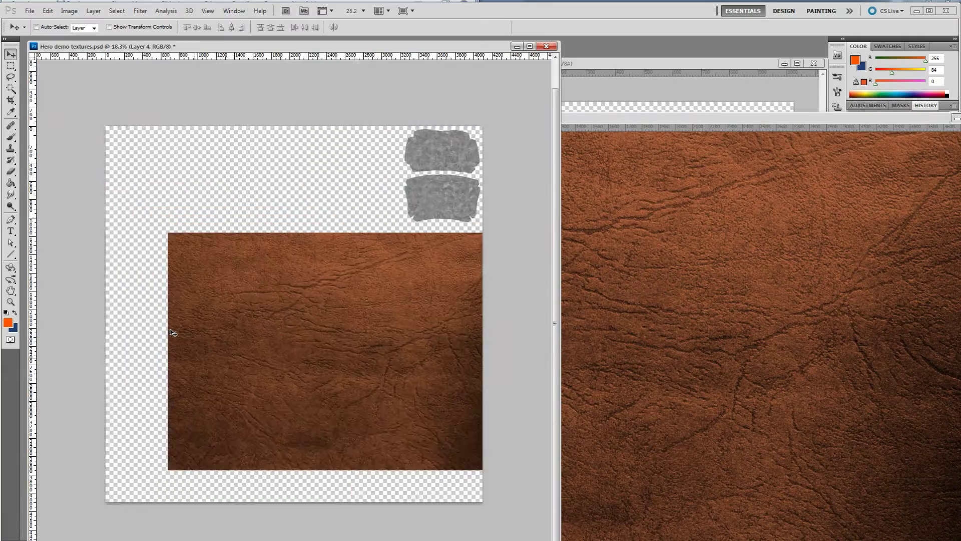
key("ctrl+minus")
left_click_drag(891, 118, 780, 122)
left_click(874, 122)
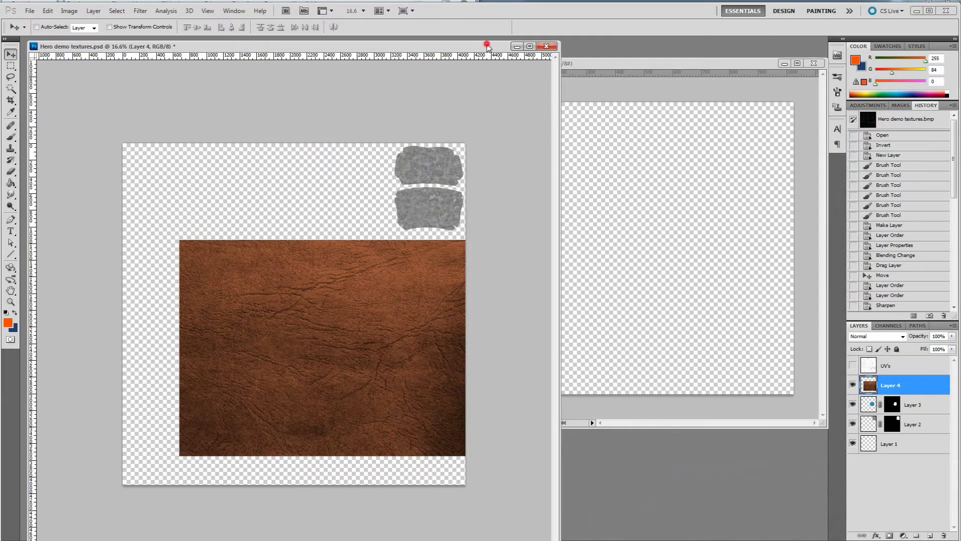
Step: Show the UV's layer, scale the leather layer down to about 35%, and move it over the small shells below the blue torso
left_click(853, 365)
left_click_drag(427, 314, 380, 358)
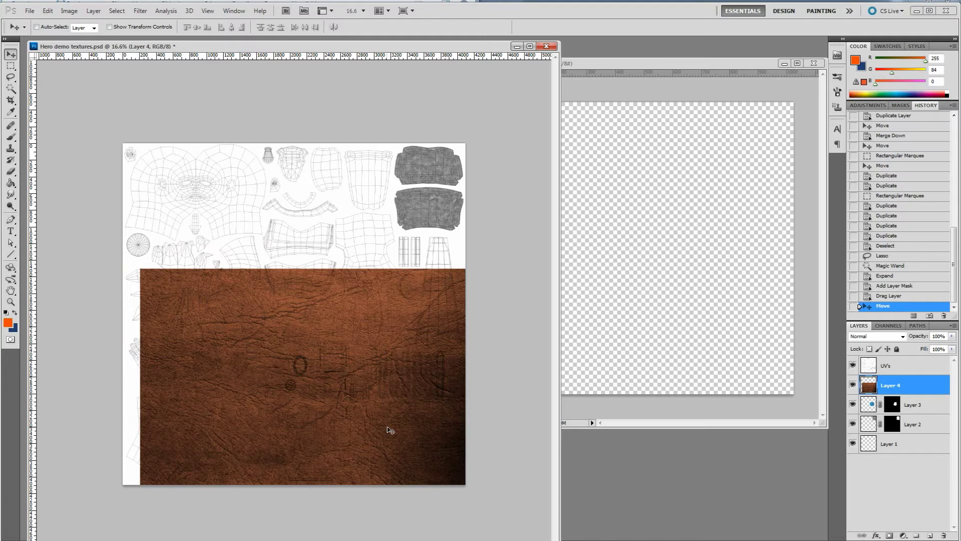
key("ctrl+t")
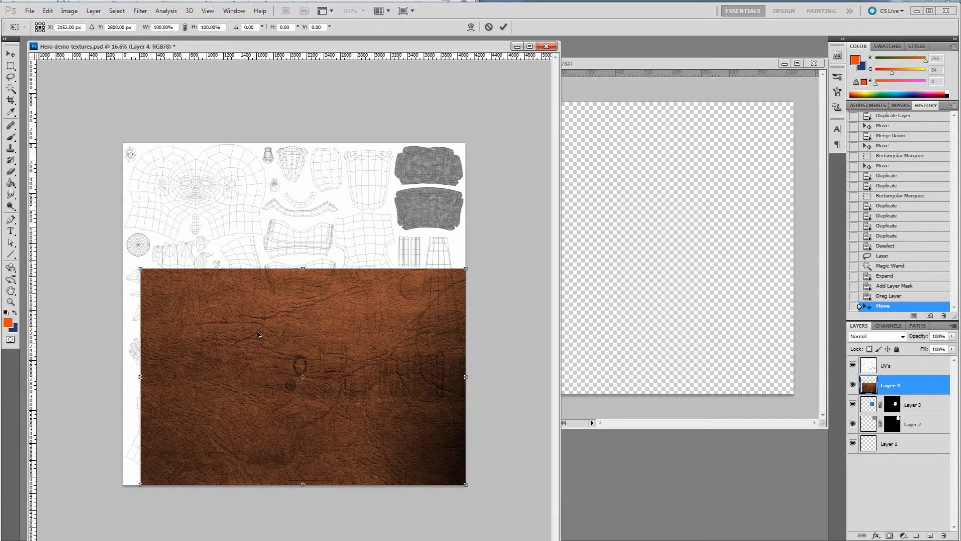
left_click_drag(139, 269, 364, 443, "shift")
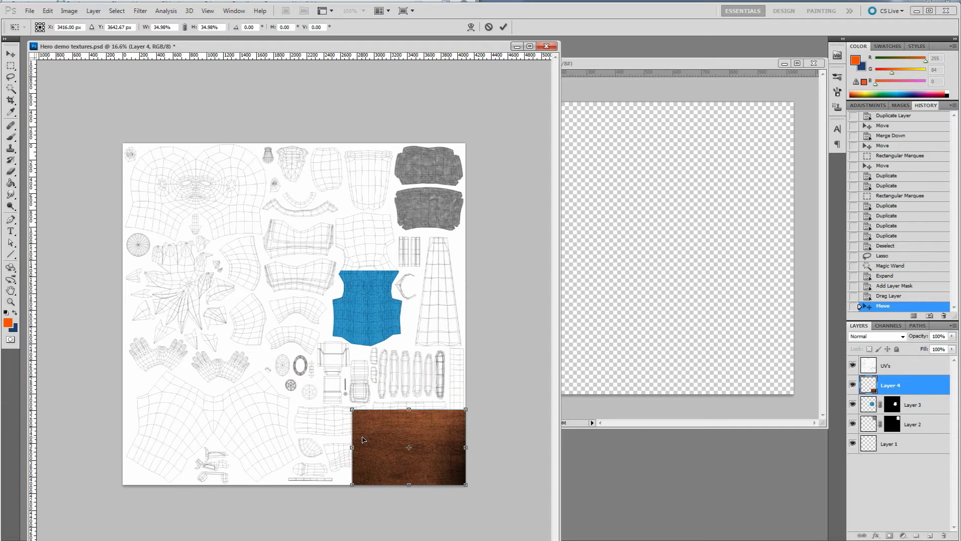
left_click_drag(387, 441, 329, 365)
scroll(329, 364, "up", 5, "alt")
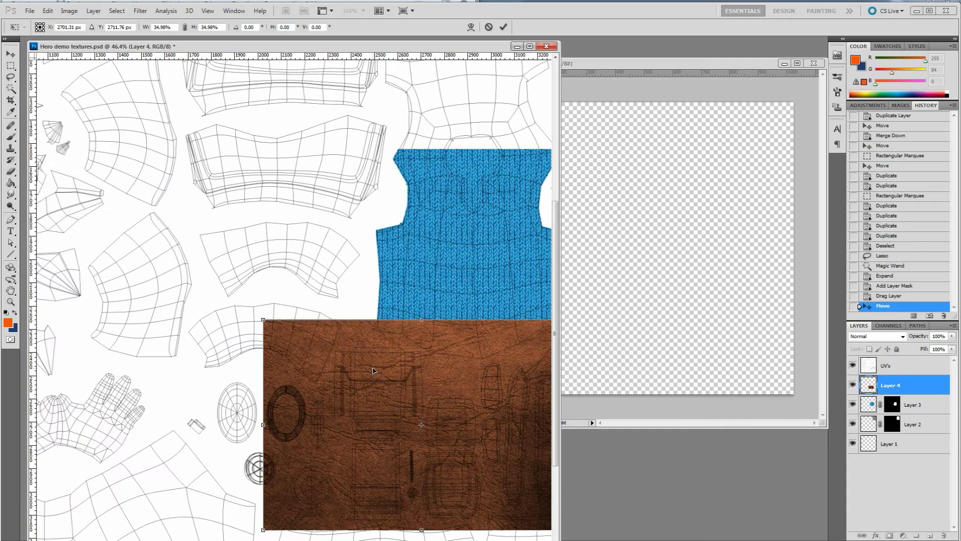
Step: Scale the leather further to about 16% wide and 15.75% high, and place it over the lower rectangular bag shells
left_click_drag(379, 393, 282, 306)
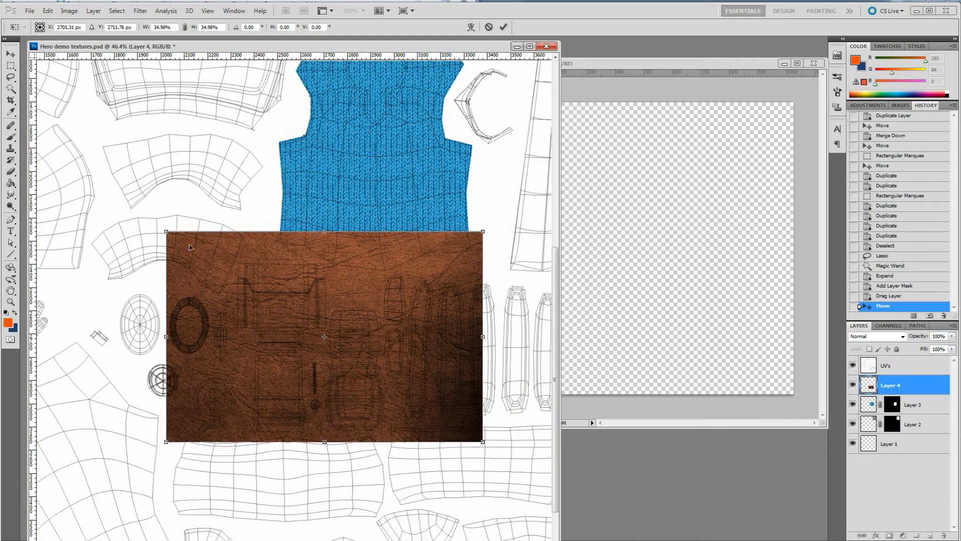
left_click_drag(167, 234, 327, 339, "shift")
left_click_drag(399, 373, 235, 272)
scroll(292, 313, "up", 3, "alt")
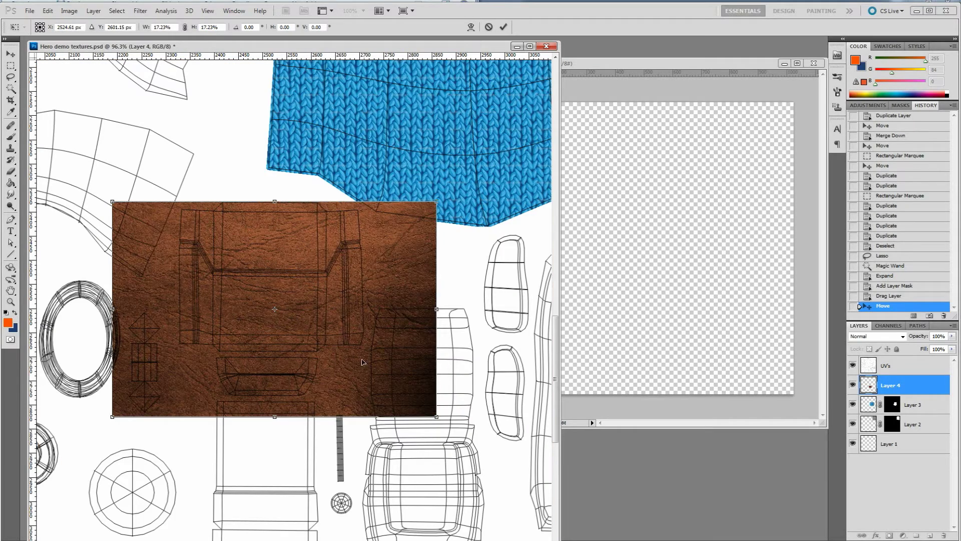
left_click_drag(435, 416, 414, 398)
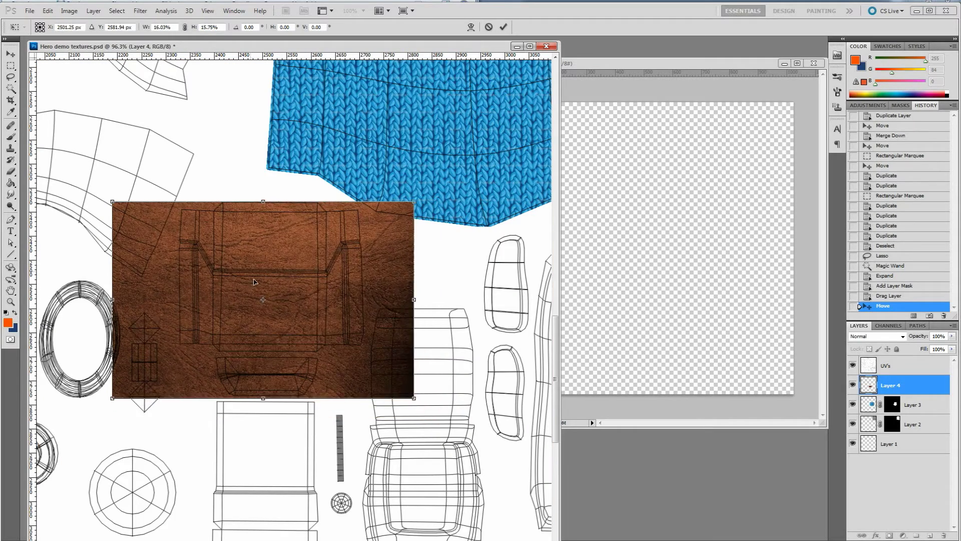
scroll(354, 281, "left", 5, "ctrl")
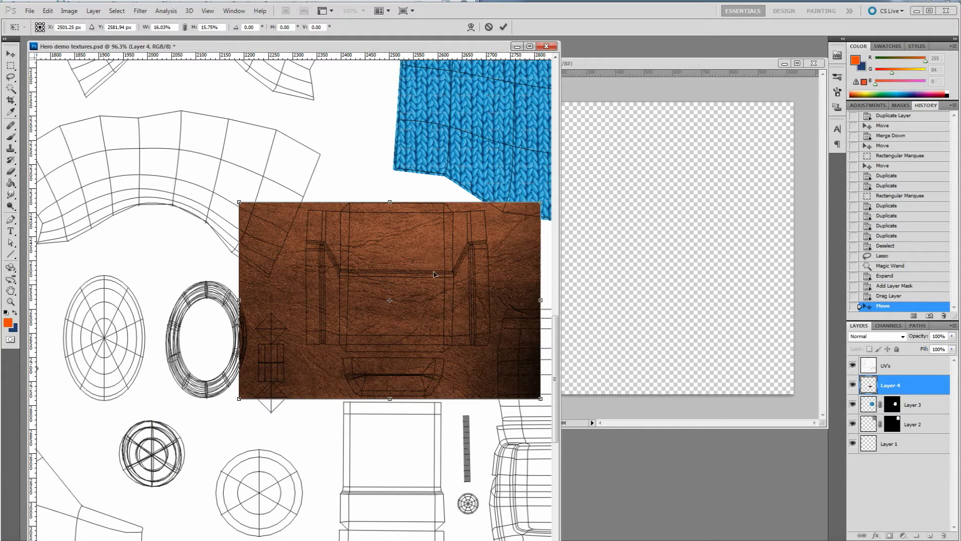
left_click_drag(428, 305, 427, 371)
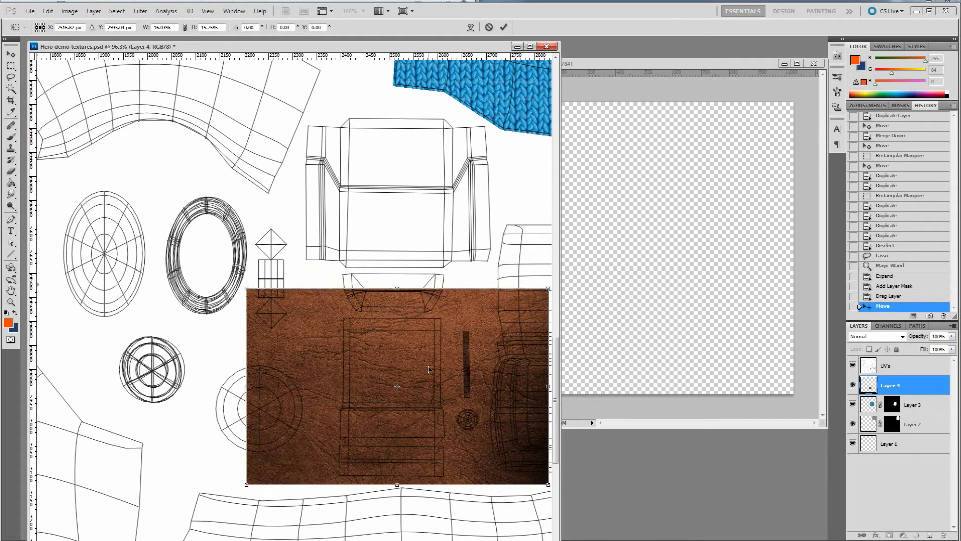
key("Return")
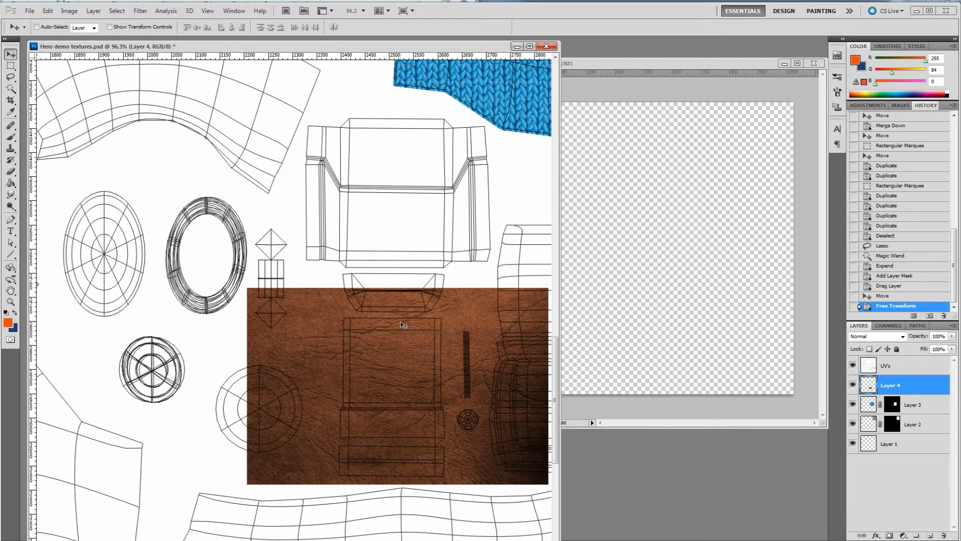
Step: Duplicate the leather layer and place the copy directly above the original so it covers the upper bag shell
left_click_drag(866, 385, 929, 535)
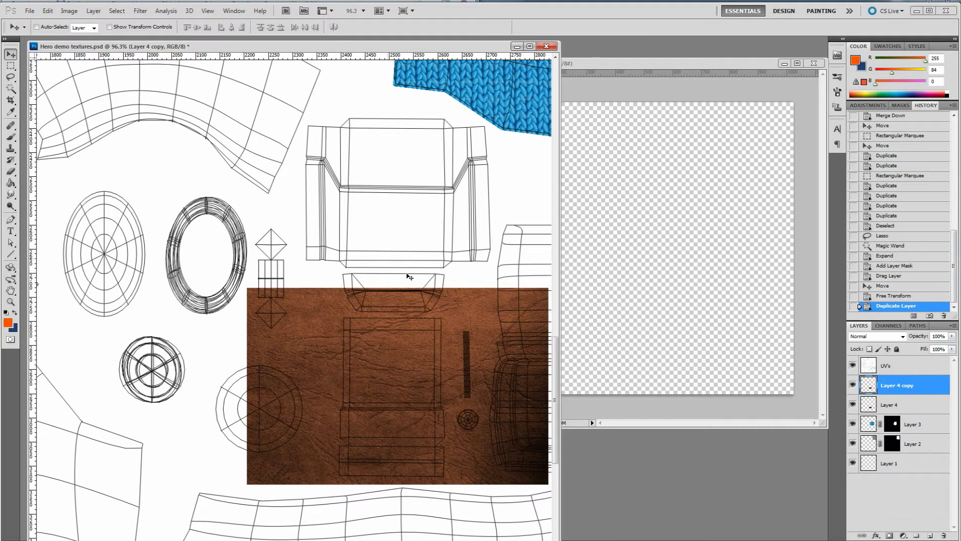
left_click_drag(499, 397, 495, 196)
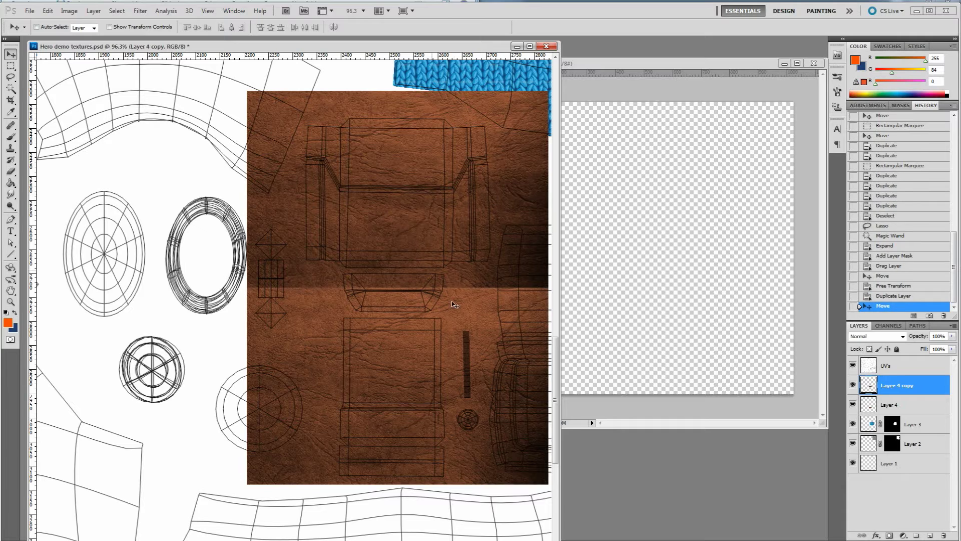
left_click_drag(434, 293, 376, 311)
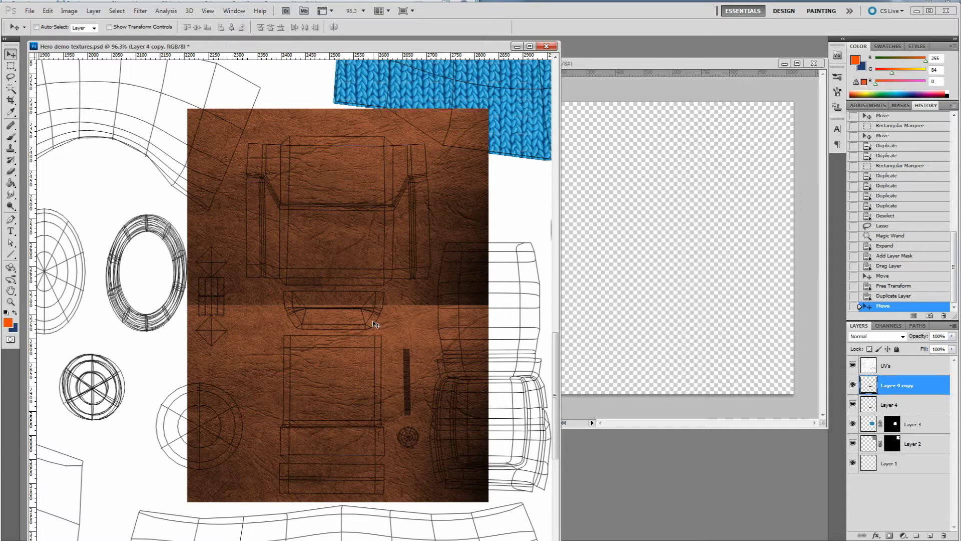
Step: Lasso around the leather-covered bag shells and reduce the selection to their outlines with the Magic Wand on the UV's layer
key("l")
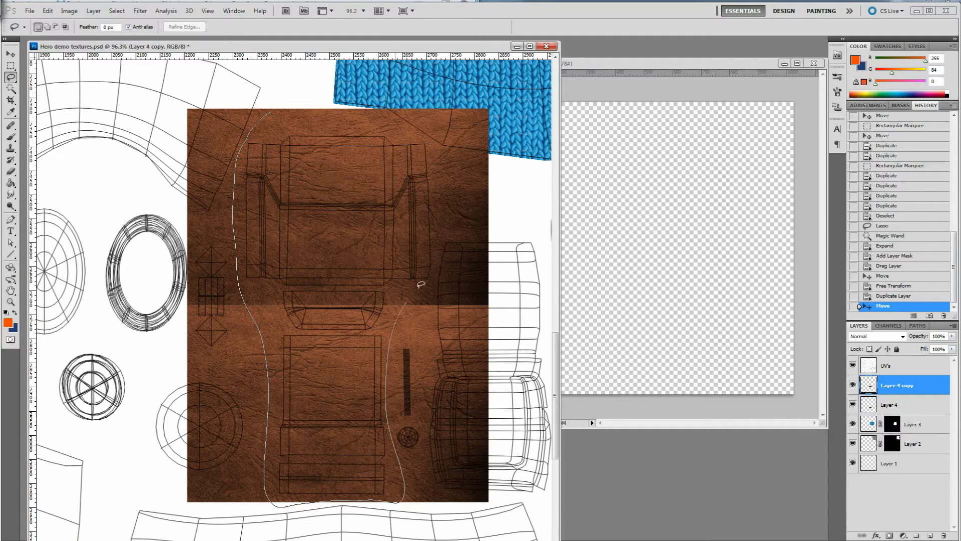
left_click_drag(409, 129, 275, 113)
left_click(898, 367)
key("w")
left_click(440, 197, "alt")
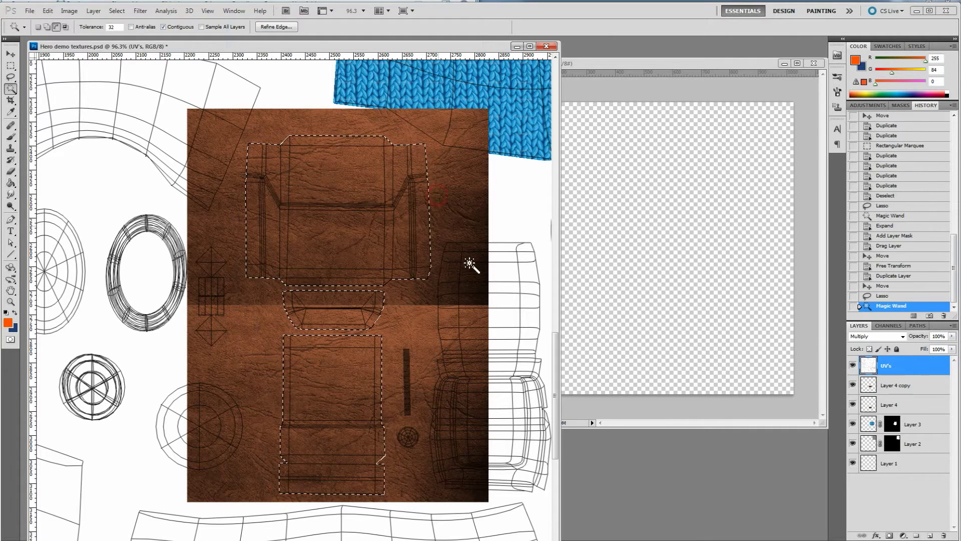
Step: Expand the selection of the bag shells slightly beyond their outlines
left_click(116, 10)
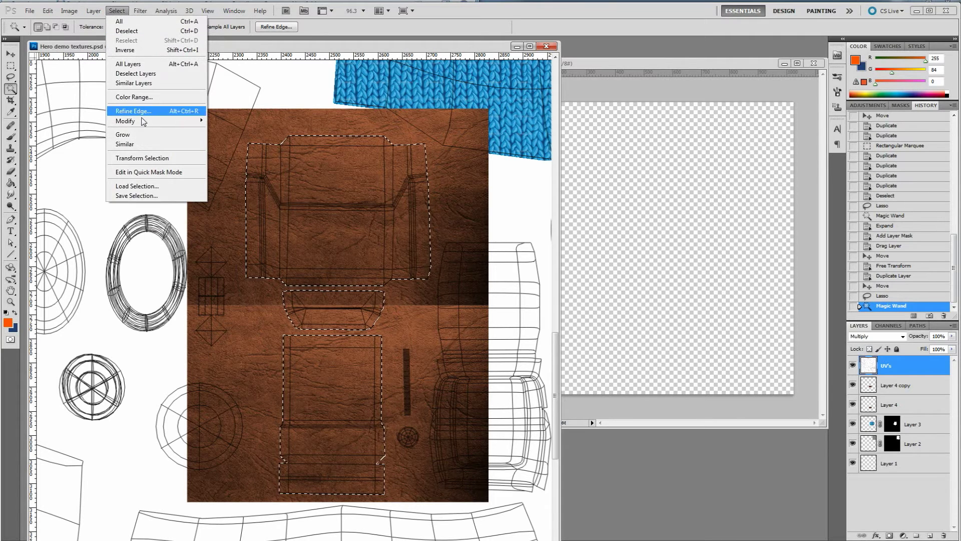
mouse_move(130, 121)
left_click(60, 136)
left_click(519, 143)
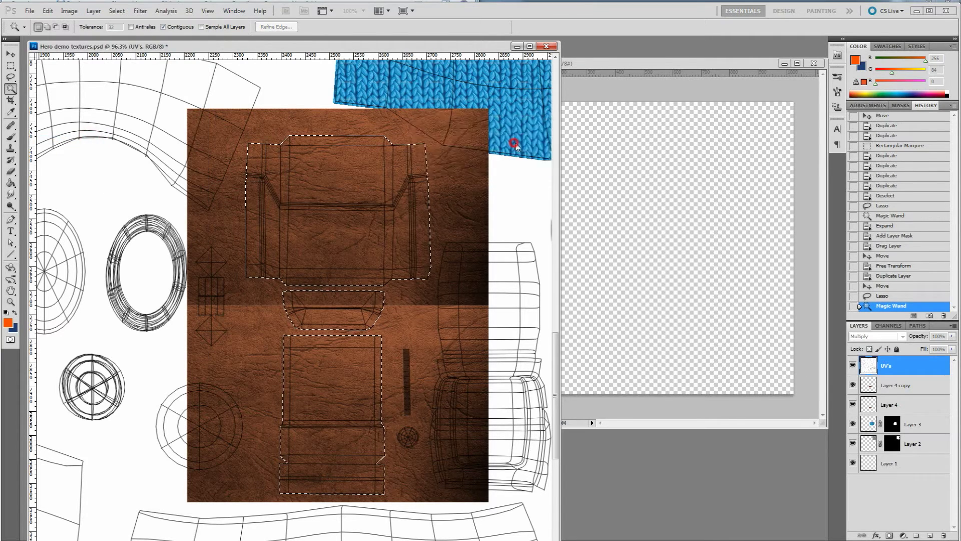
Step: Merge the leather copy down into Layer 4 and mask the merged layer to the bag shell selection
left_click(893, 386)
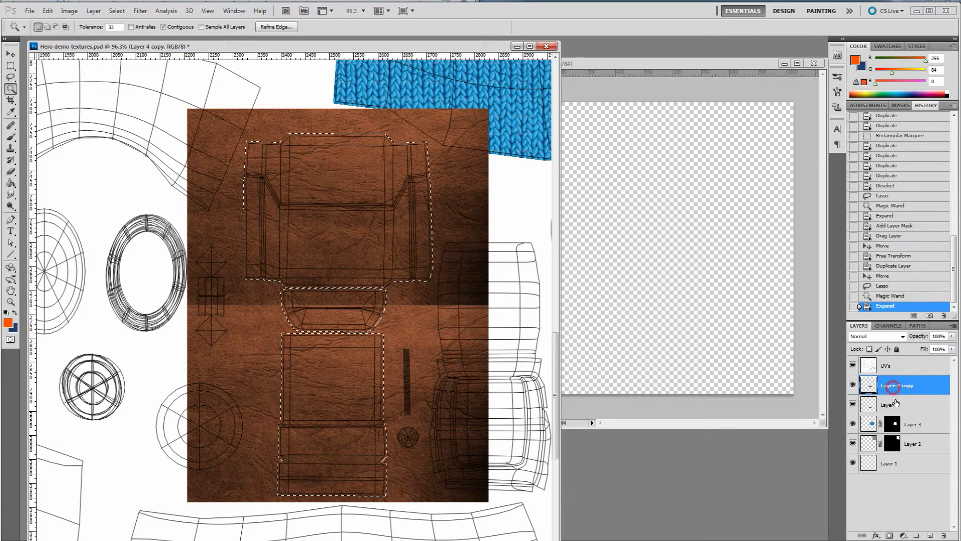
right_click(890, 384)
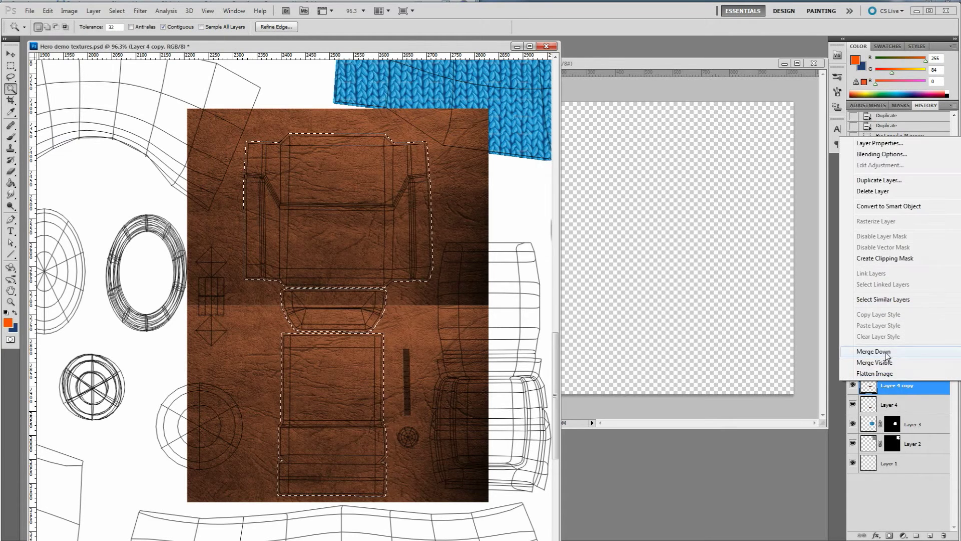
left_click(874, 351)
left_click(890, 535)
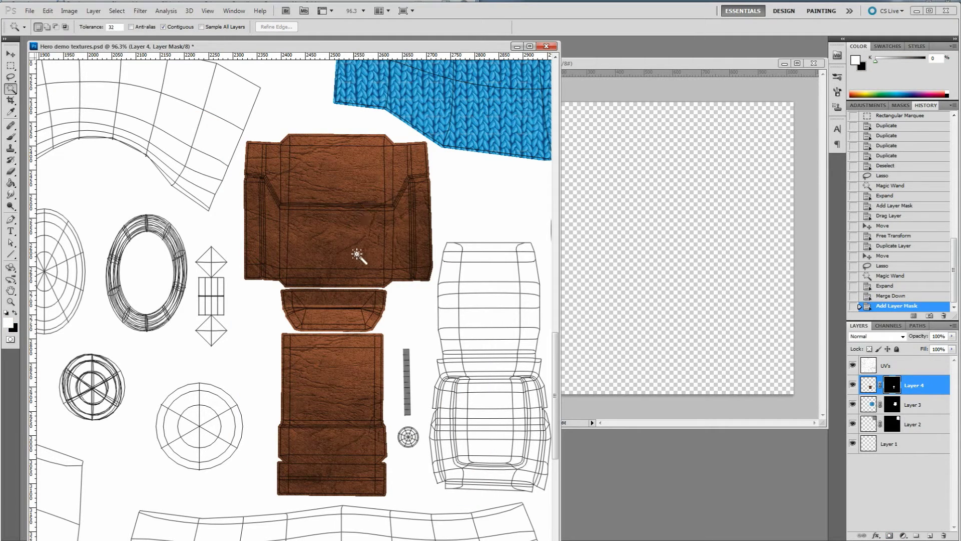
scroll(313, 265, "down", 3, "alt")
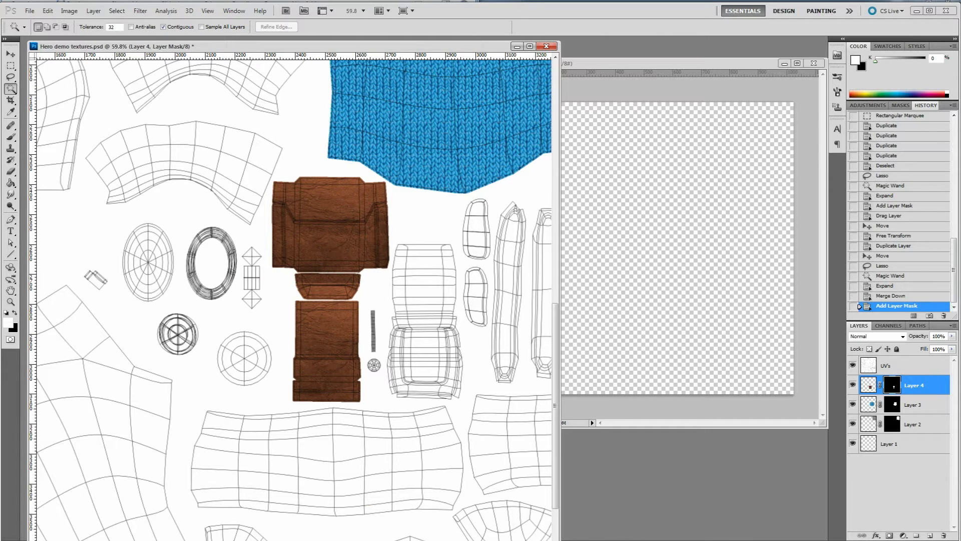
Step: Open leather 1.jpg from the textures folder again and move its window clear of the PSD canvas
left_click(186, 496)
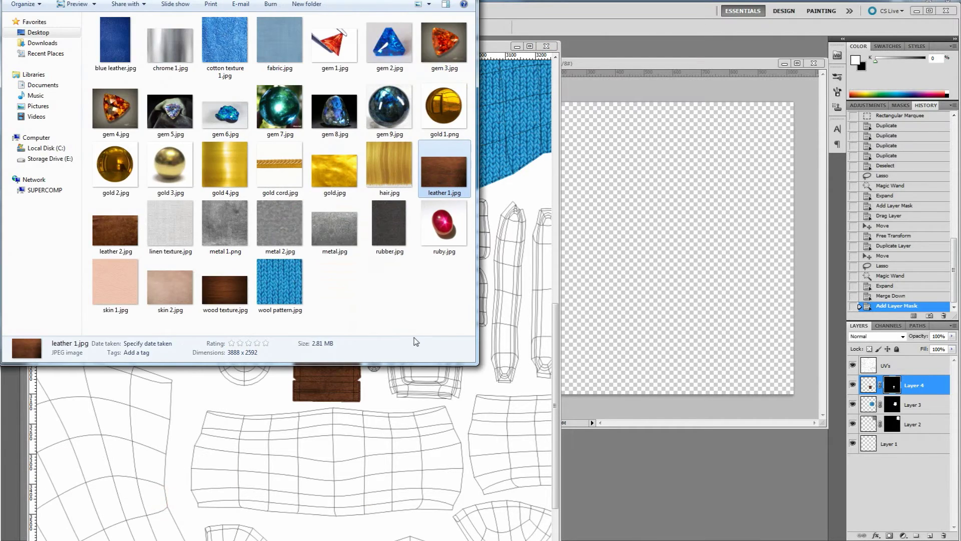
left_click_drag(445, 172, 646, 466)
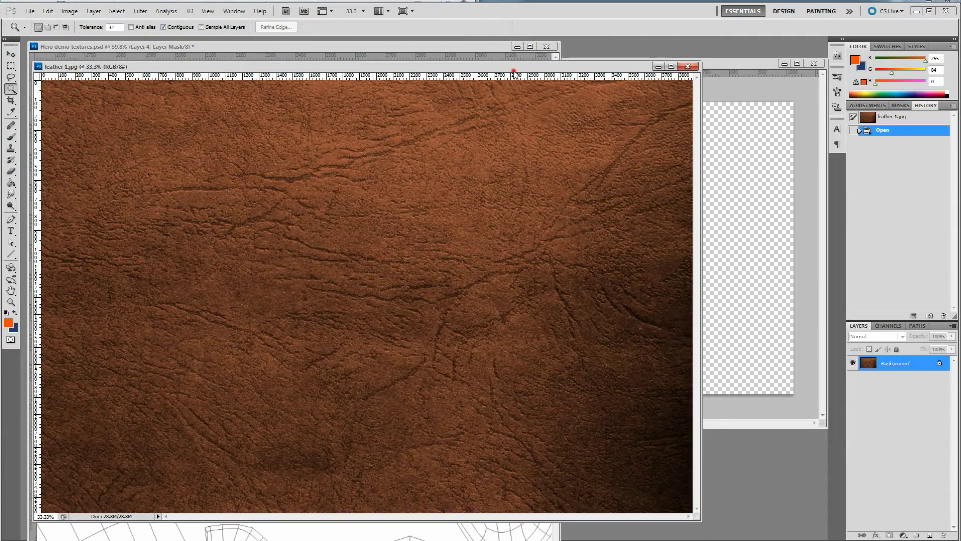
left_click_drag(514, 71, 608, 379)
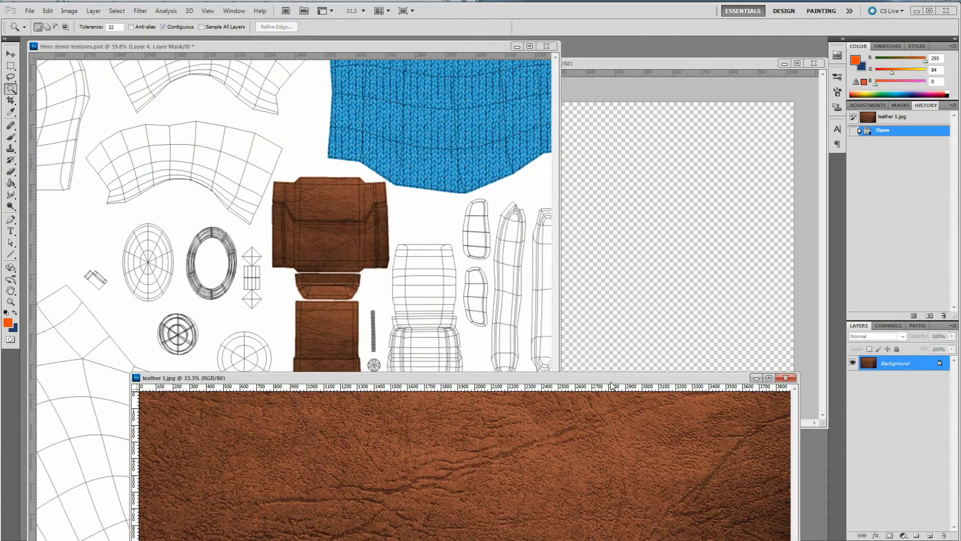
Step: Copy the leather image into Hero demo textures.psd as a new layer above the masked bag leather
left_click(632, 443)
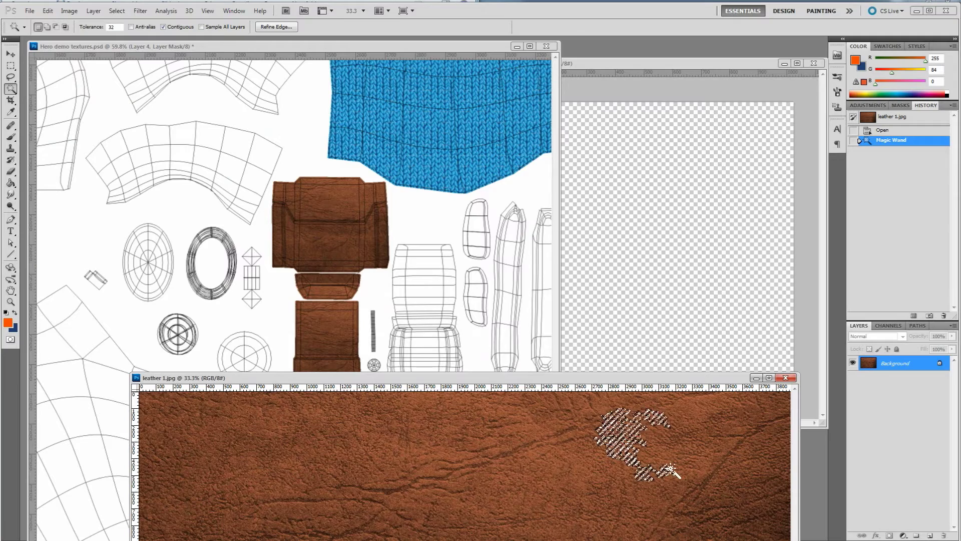
key("ctrl+d")
key("v")
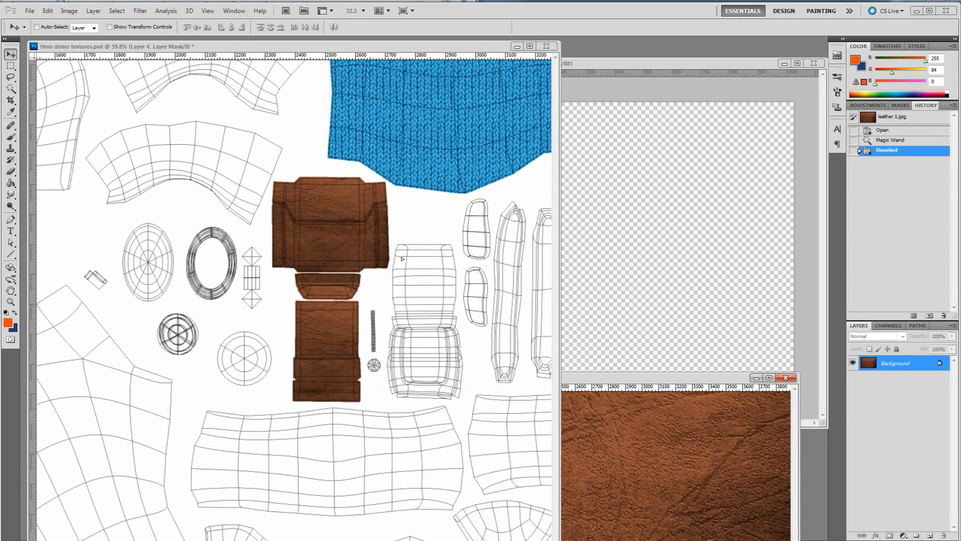
left_click_drag(583, 407, 387, 134)
left_click_drag(492, 141, 492, 331)
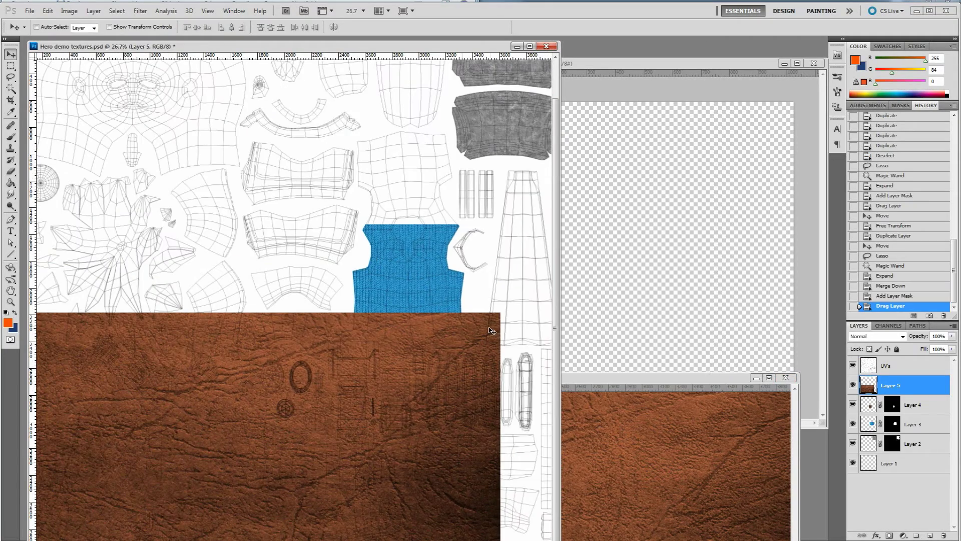
Step: Scale the new leather layer to about 13% and place it over the curved shell beside the leaf-shaped shells
key("ctrl+t")
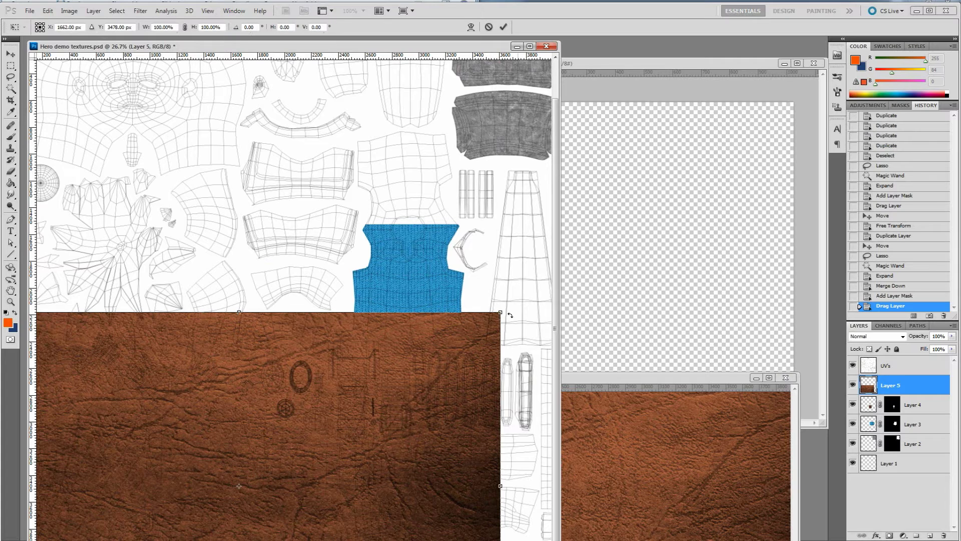
left_click_drag(498, 311, 238, 499, "shift")
left_click_drag(164, 526, 180, 358)
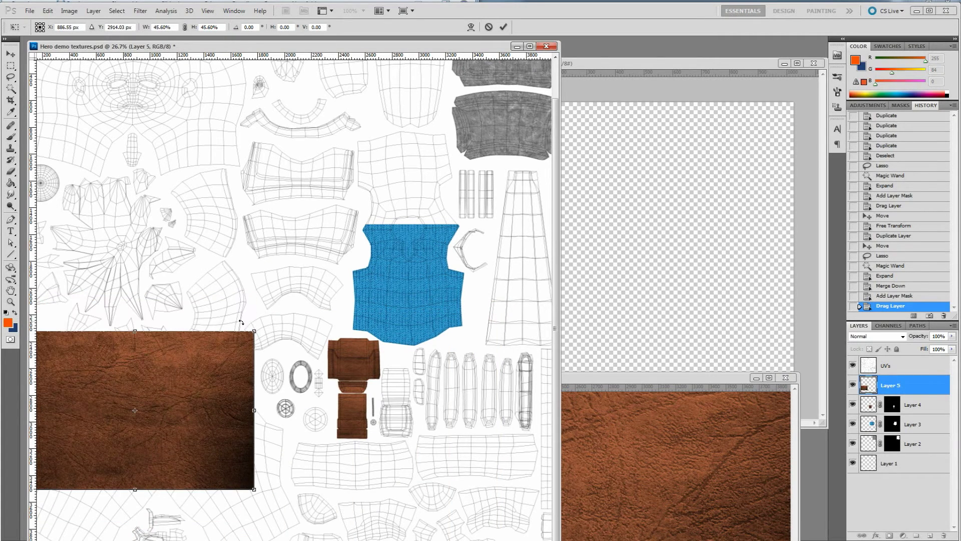
left_click_drag(254, 331, 205, 200, "shift")
scroll(205, 200, "up", 3, "alt")
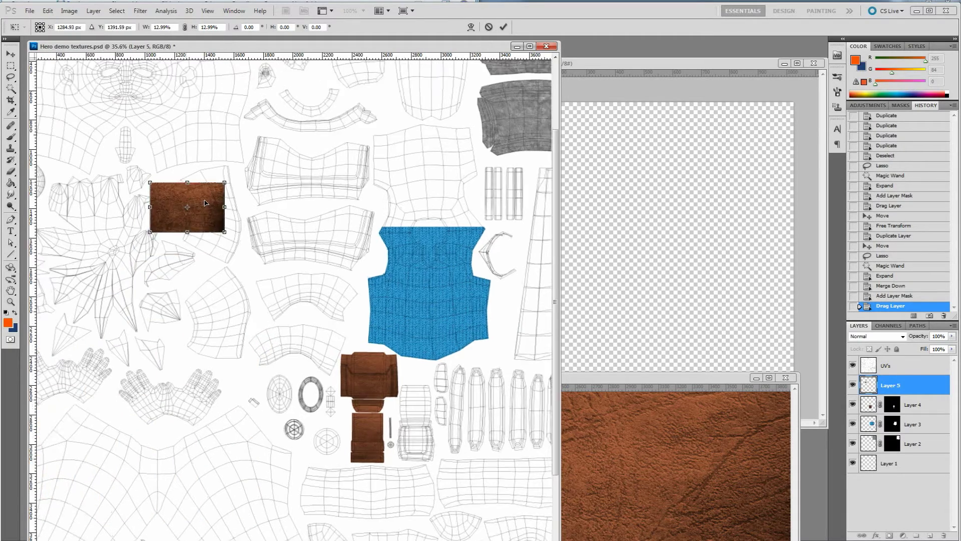
scroll(205, 203, "up", 1, "alt")
left_click_drag(207, 204, 235, 165)
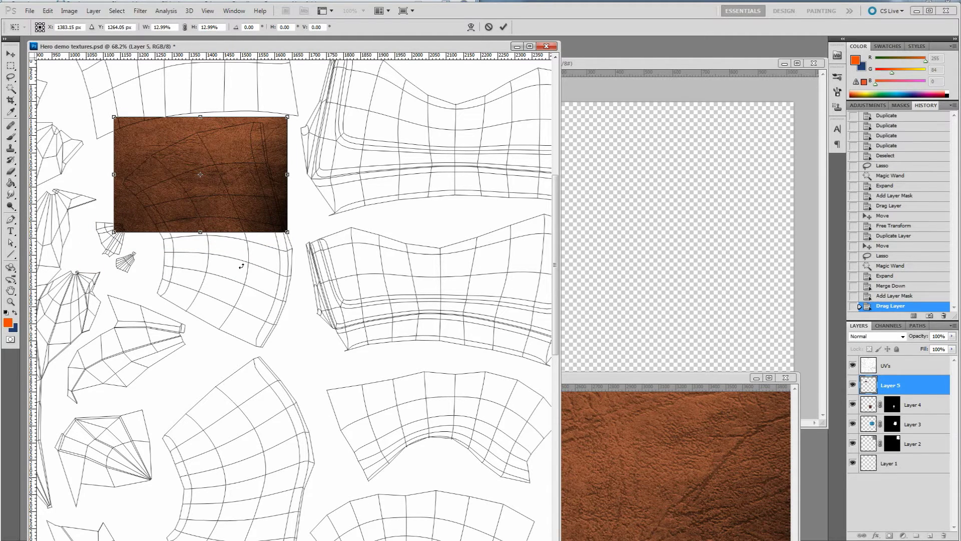
key("Return")
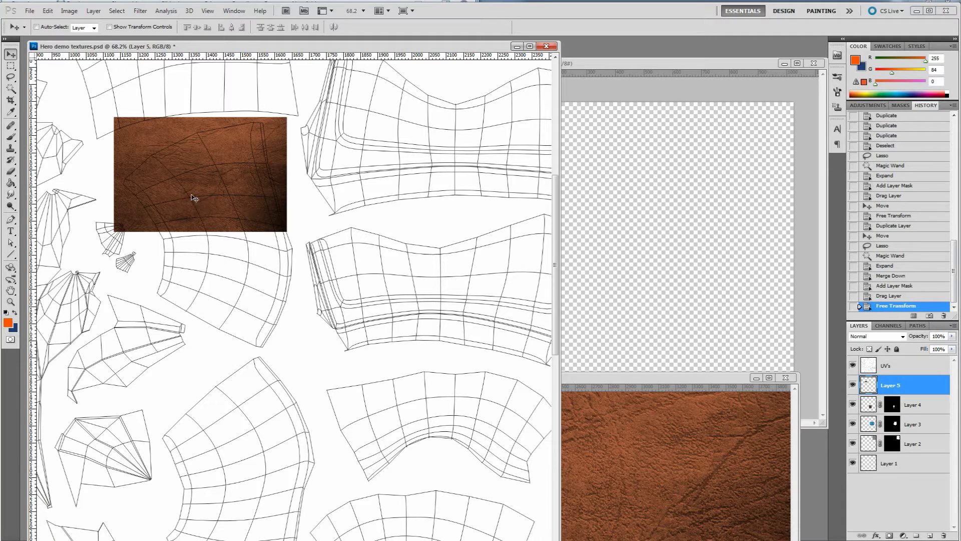
Step: Marquee-select the small leather patch and duplicate it directly below itself on the same layer
key("m")
left_click_drag(295, 252, 95, 104)
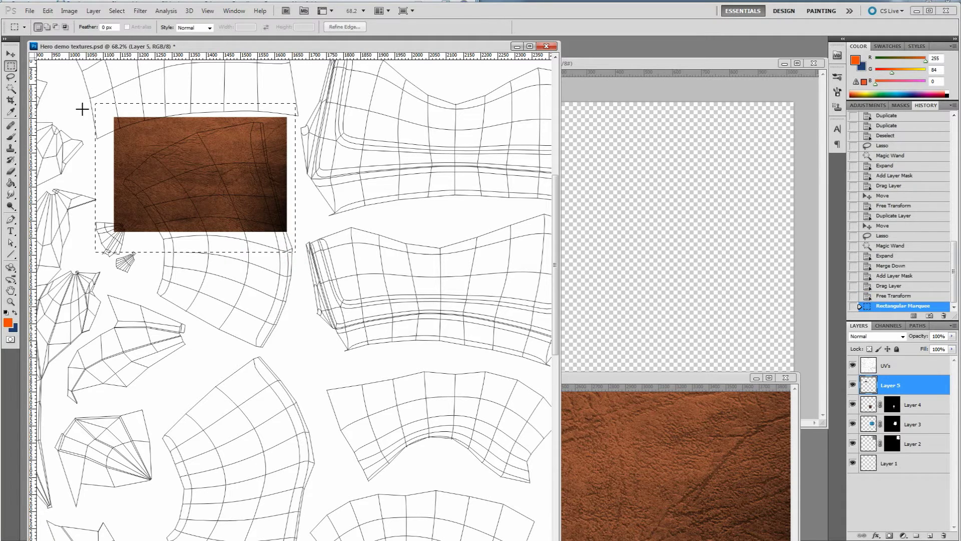
key("v")
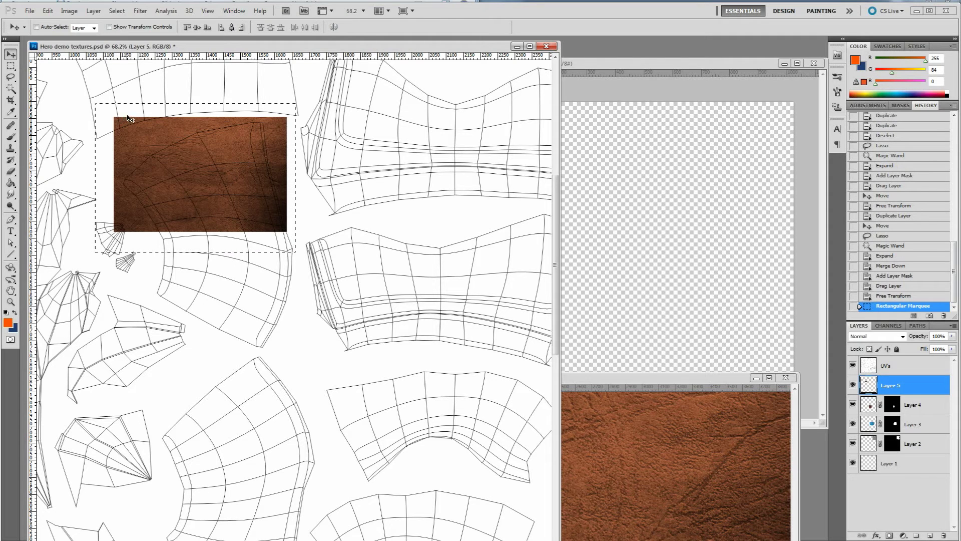
left_click_drag(194, 147, 203, 258, "alt")
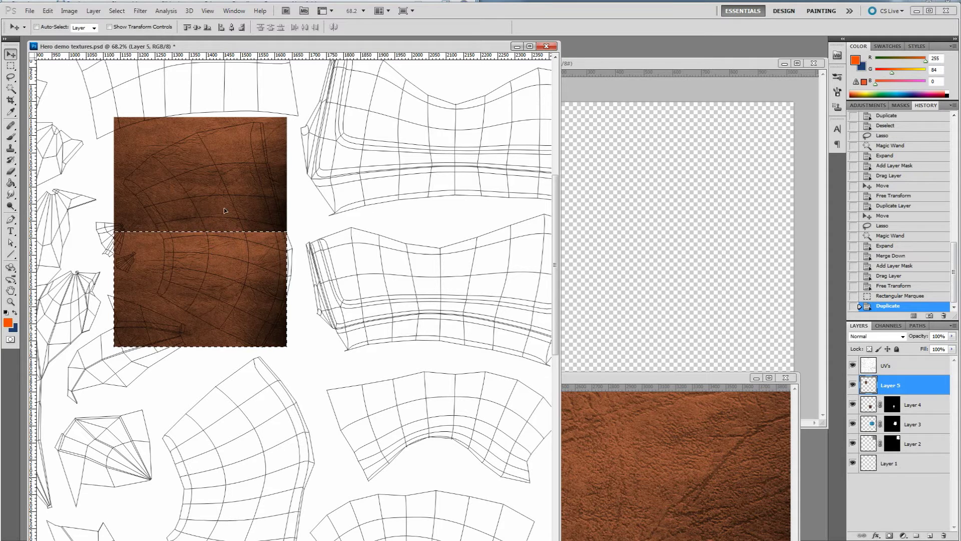
Step: Hide the UV's layer, deselect, and undo back to before the leather patch was duplicated on its own layer
left_click(852, 365)
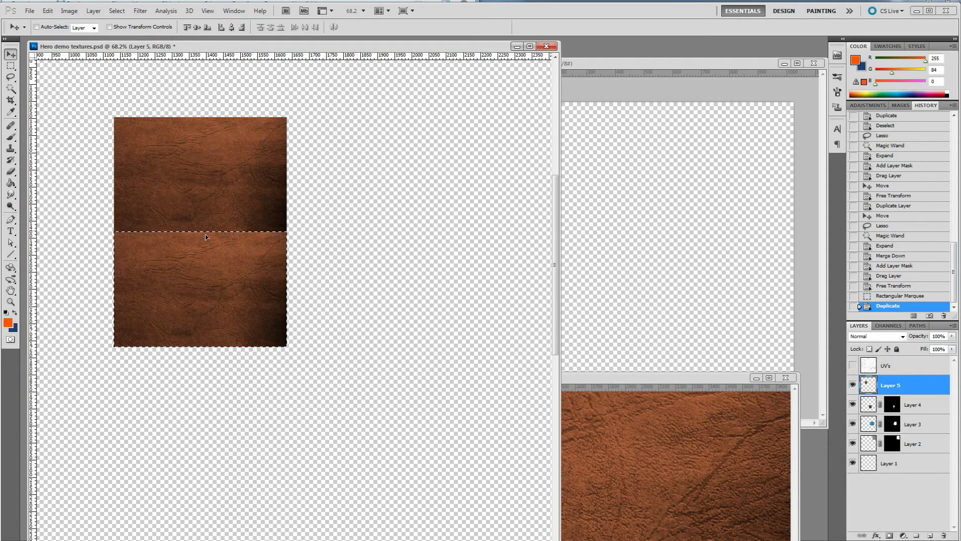
key("ctrl+d")
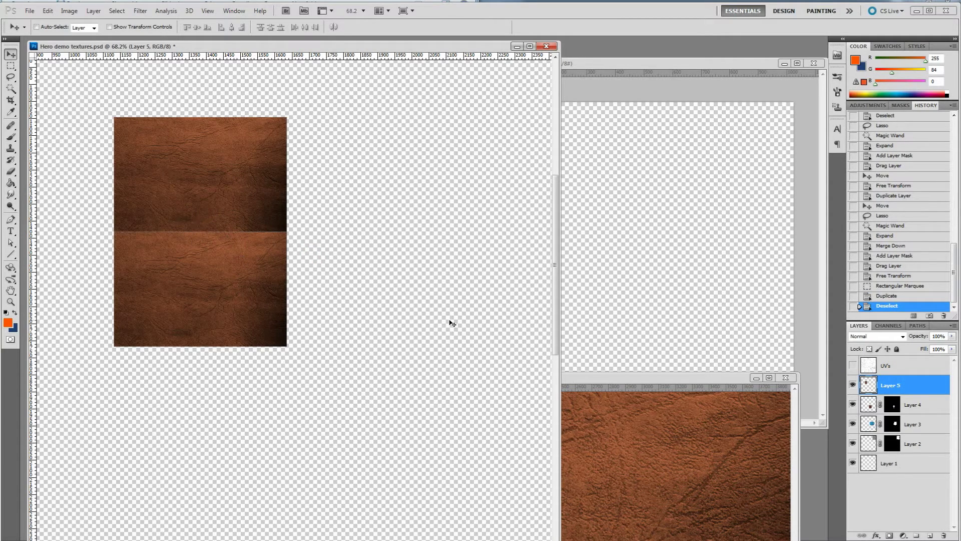
key("ctrl+alt+z")
key("ctrl+alt+z")
key("ctrl+alt+z")
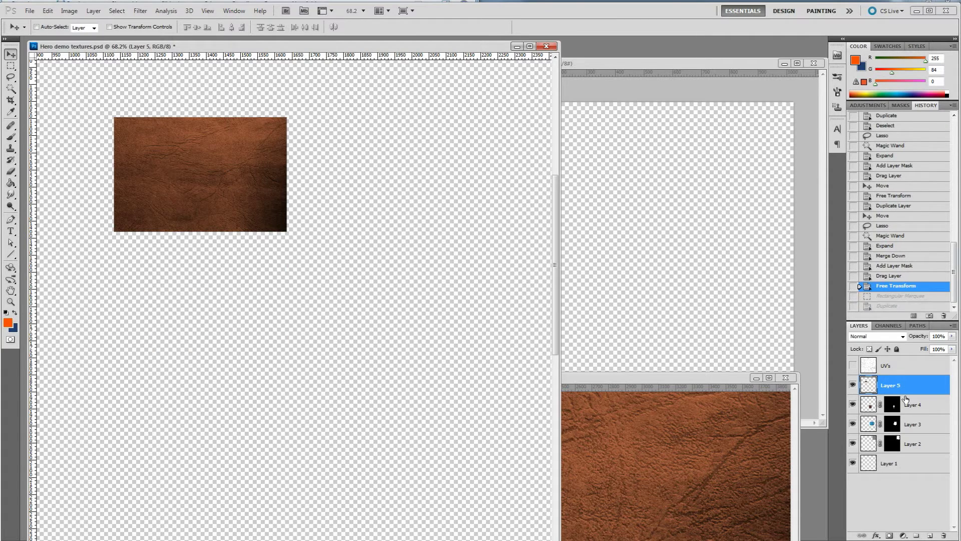
Step: Duplicate Layer 5 directly below the leather patch and flip the copy vertically, nudging it up to close the seam
left_click_drag(879, 390, 930, 534)
left_click_drag(133, 194, 176, 305)
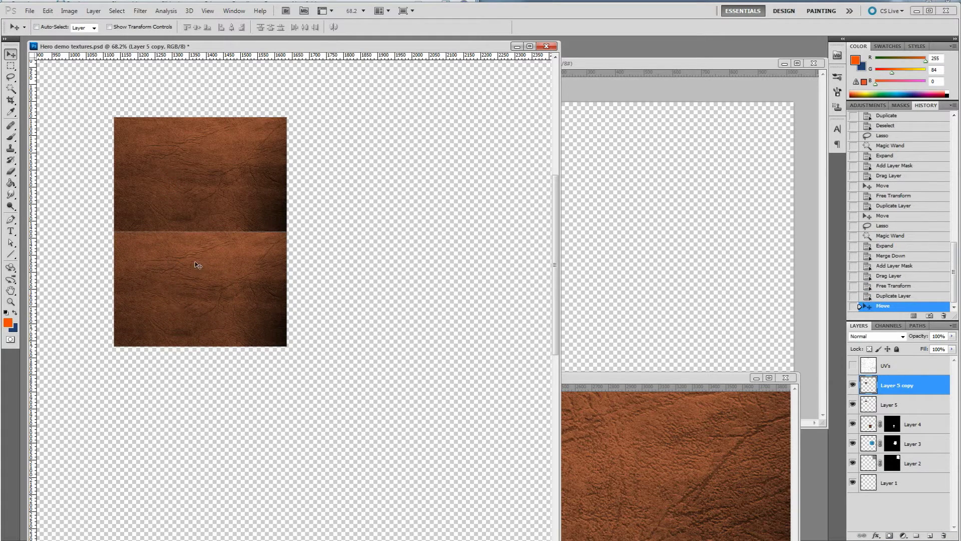
left_click(61, 9)
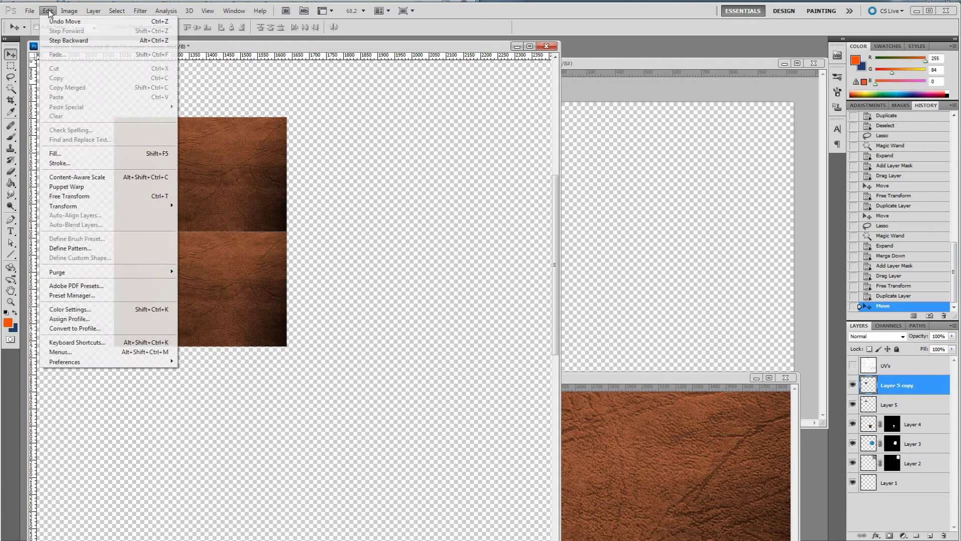
mouse_move(73, 206)
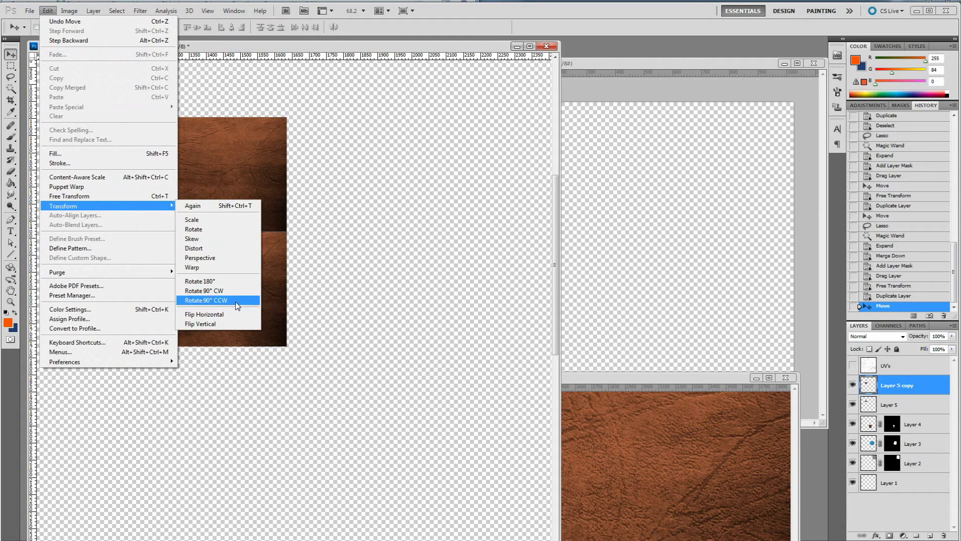
left_click(215, 324)
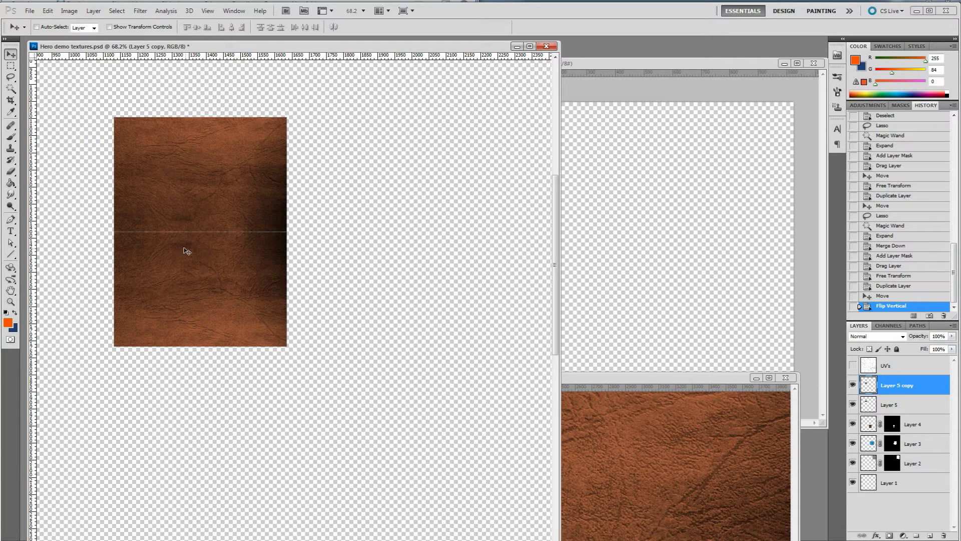
key("Up")
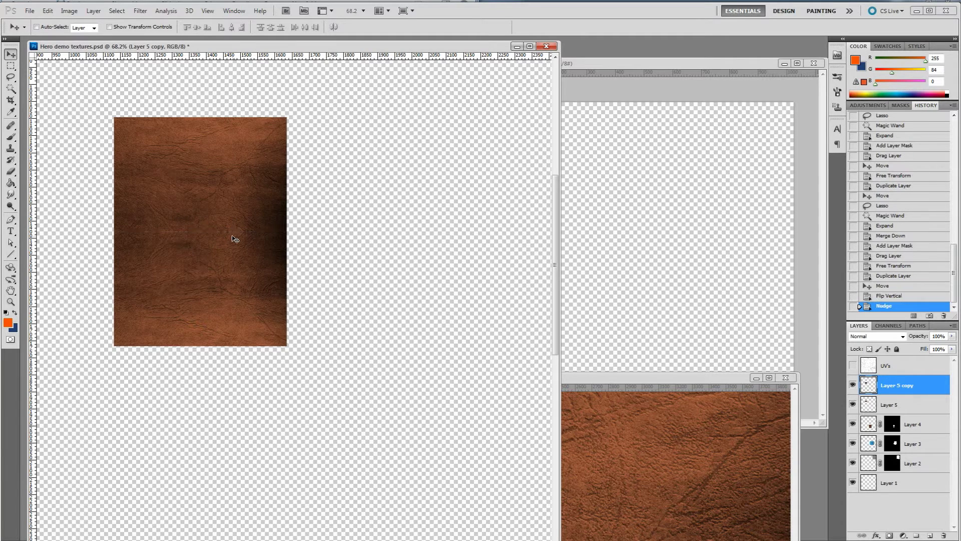
Step: Check the mirrored seam up close and merge the flipped leather copy down into Layer 5
scroll(225, 243, "up", 5, "alt")
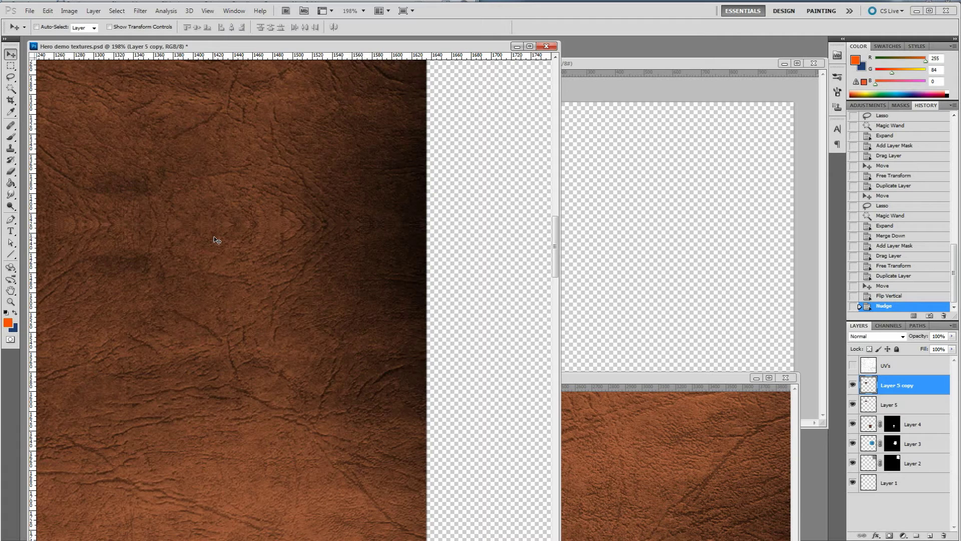
scroll(218, 239, "down", 4, "alt")
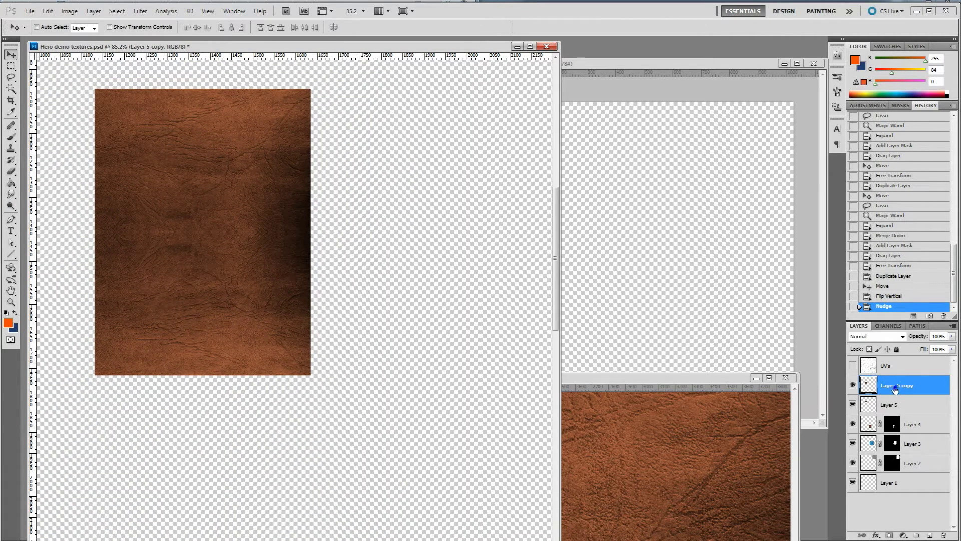
right_click(895, 390)
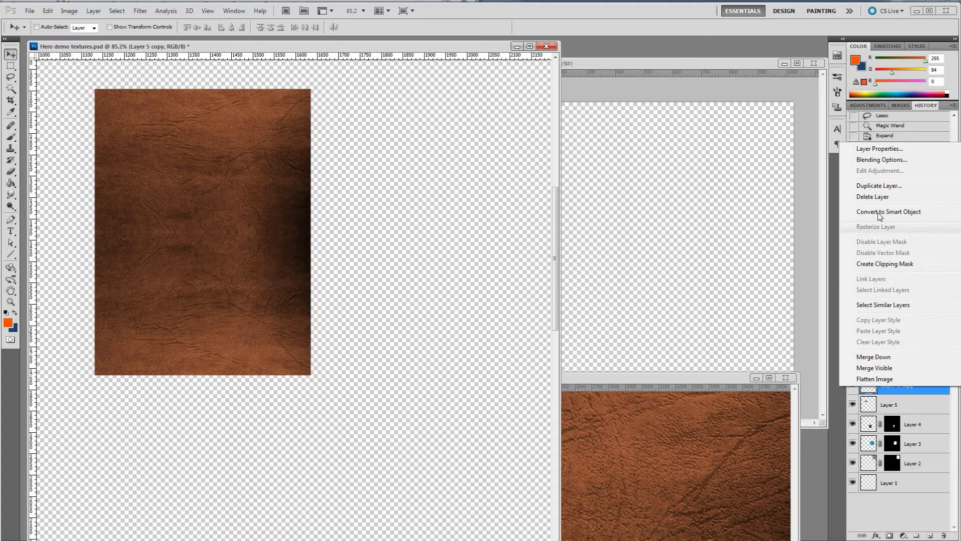
left_click(873, 357)
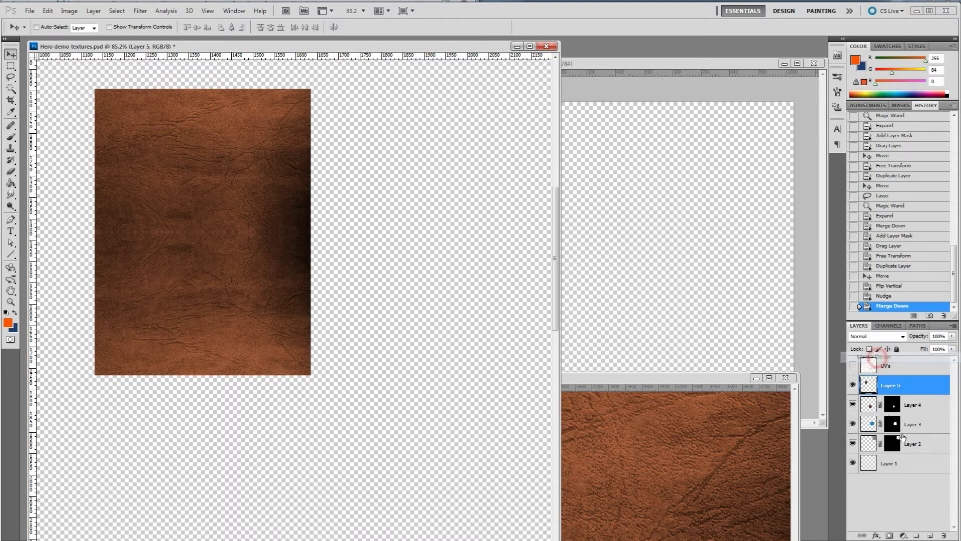
Step: Duplicate the merged leather layer, flip the copy horizontally and place it flush against the original's left edge
left_click_drag(890, 392, 930, 536)
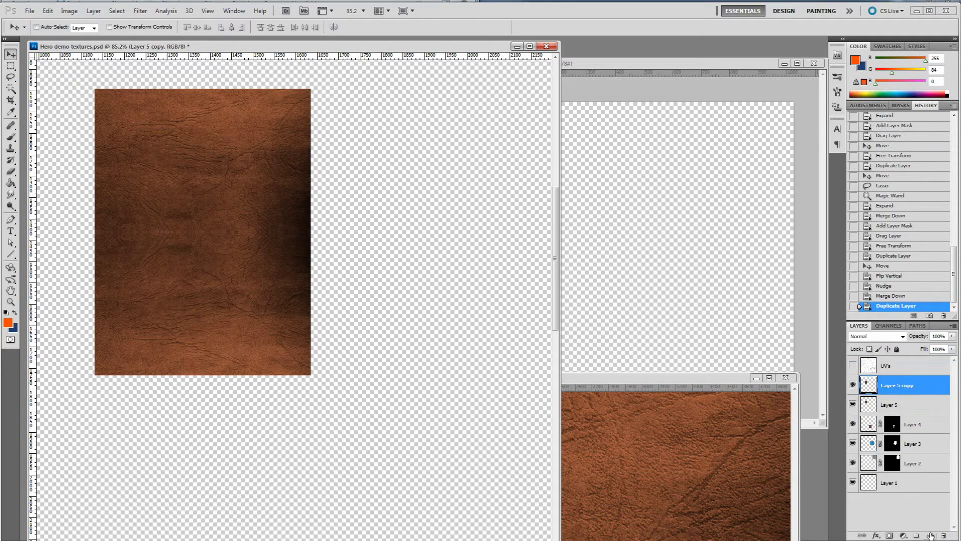
left_click(50, 11)
mouse_move(77, 206)
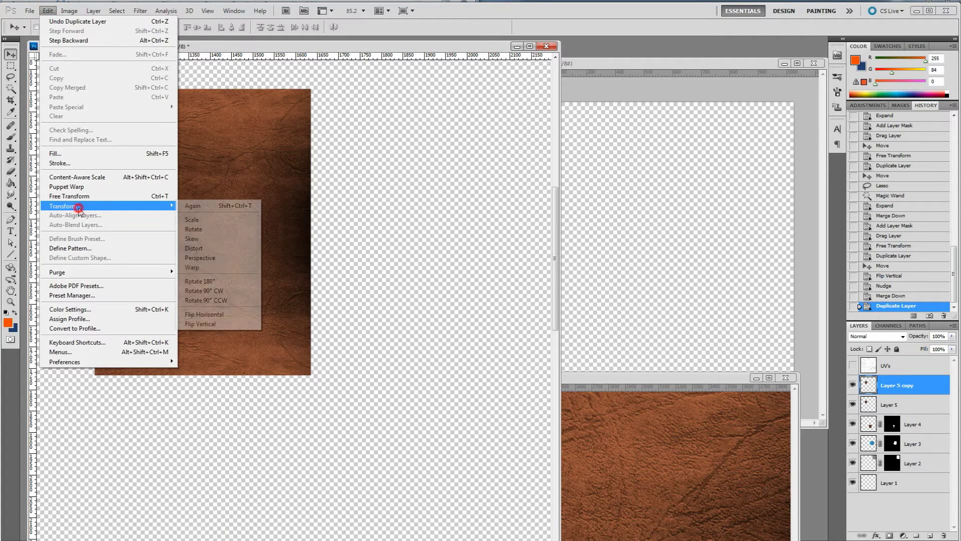
left_click(209, 314)
left_click_drag(238, 237, 175, 240)
scroll(298, 243, "down", 2, "alt")
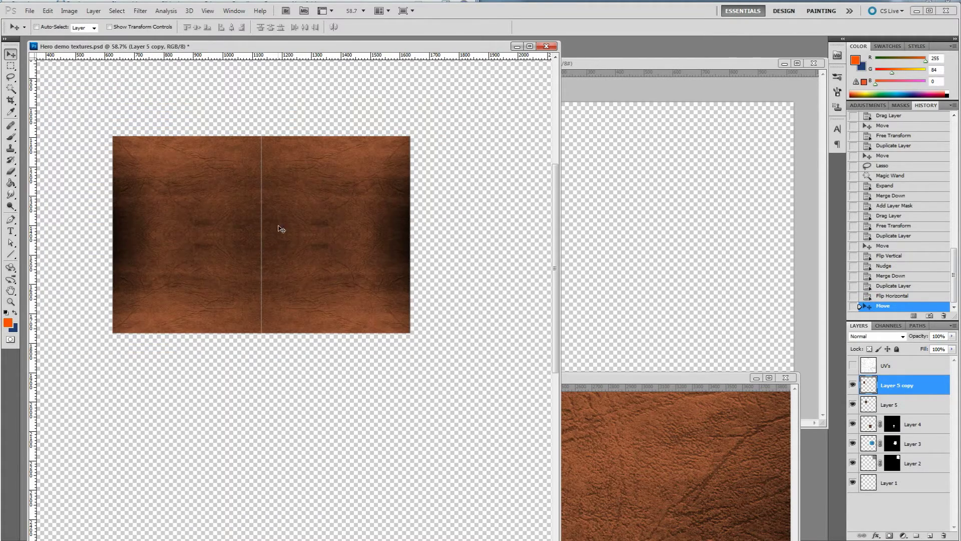
scroll(251, 212, "up", 4, "alt")
scroll(251, 212, "down", 2, "alt")
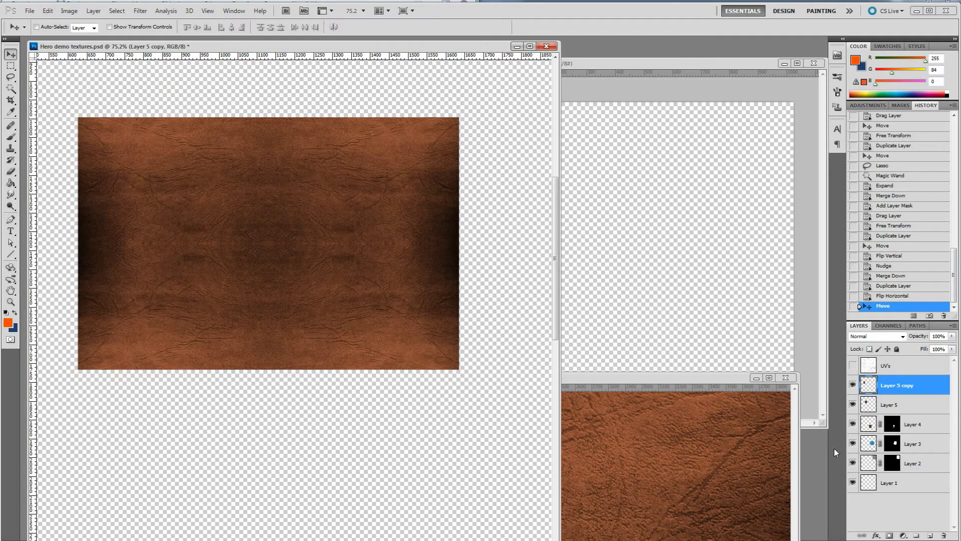
Step: Merge the horizontally mirrored copy down into Layer 5 and show the UV's layer again
right_click(866, 381)
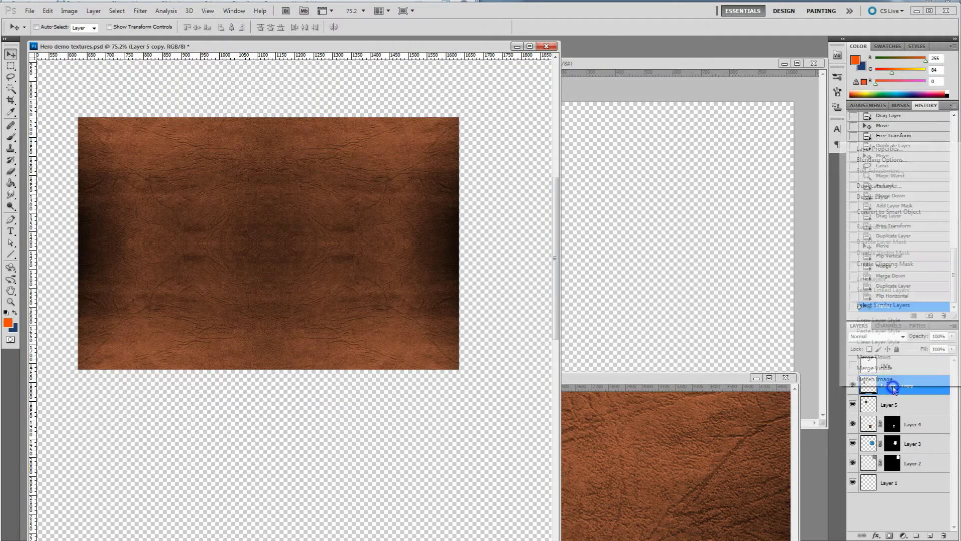
left_click(881, 357)
left_click(853, 366)
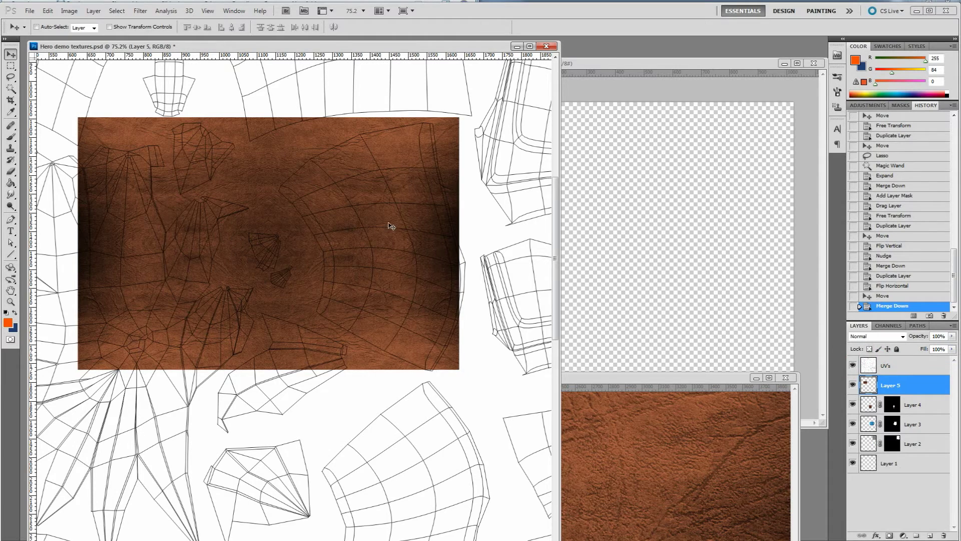
Step: Rotate the leather on Layer 5 by about 85 degrees and position it to cover the whole curved shell
mouse_move(354, 236)
left_mouse_down()
mouse_move(289, 243)
mouse_move(354, 236)
mouse_move(354, 221)
mouse_move(348, 228)
left_mouse_up()
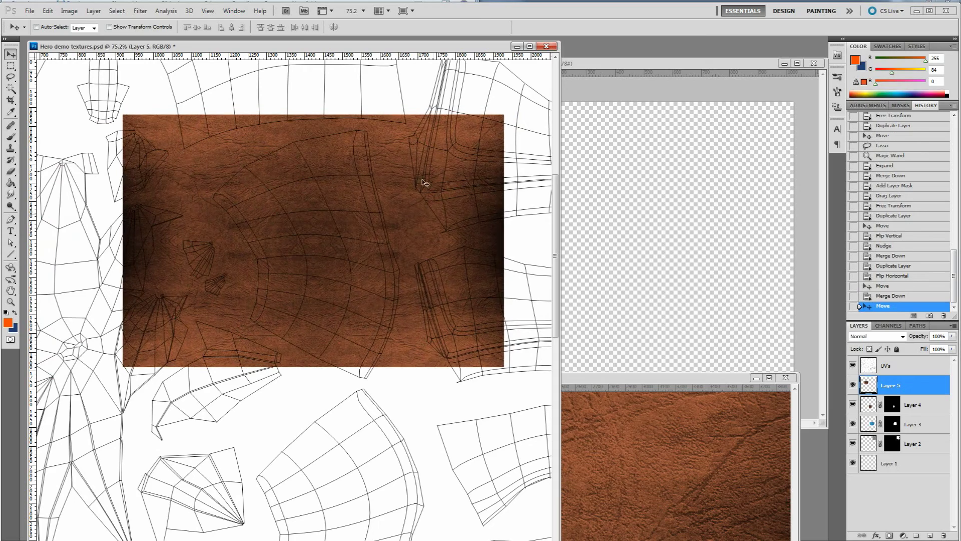
key("ctrl+t")
left_click_drag(515, 97, 414, 373)
left_click_drag(376, 202, 336, 252)
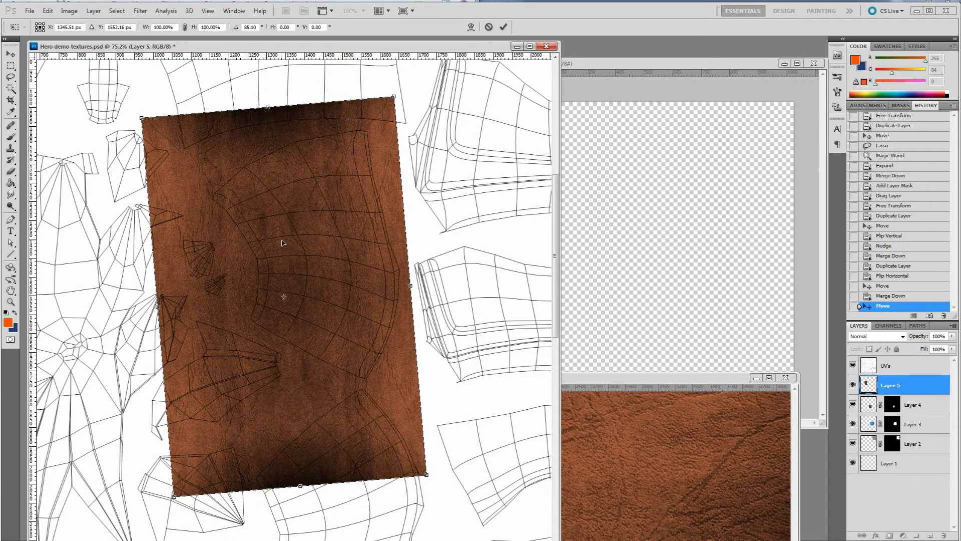
key("Return")
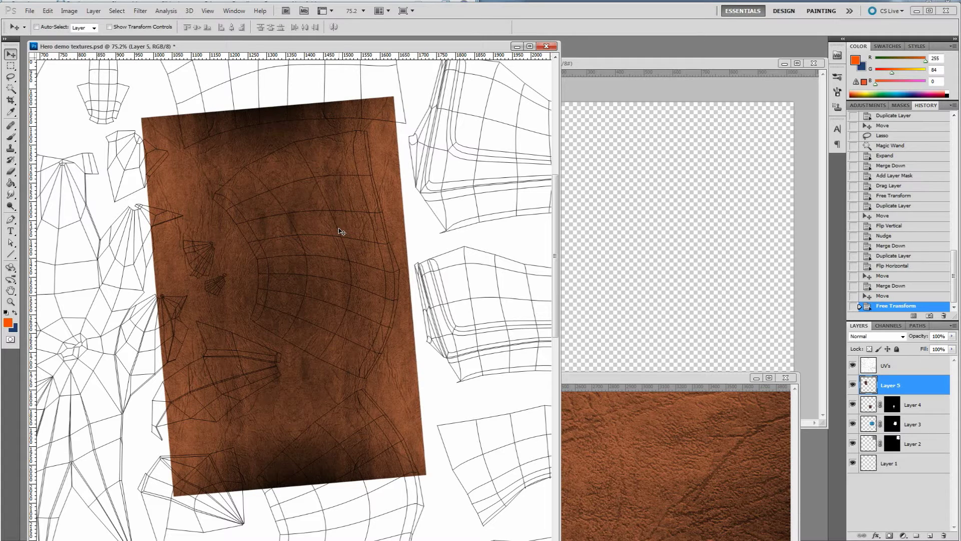
Step: Lasso around the curved shell and trim the selection to its outline with the Magic Wand on the UV's layer
key("l")
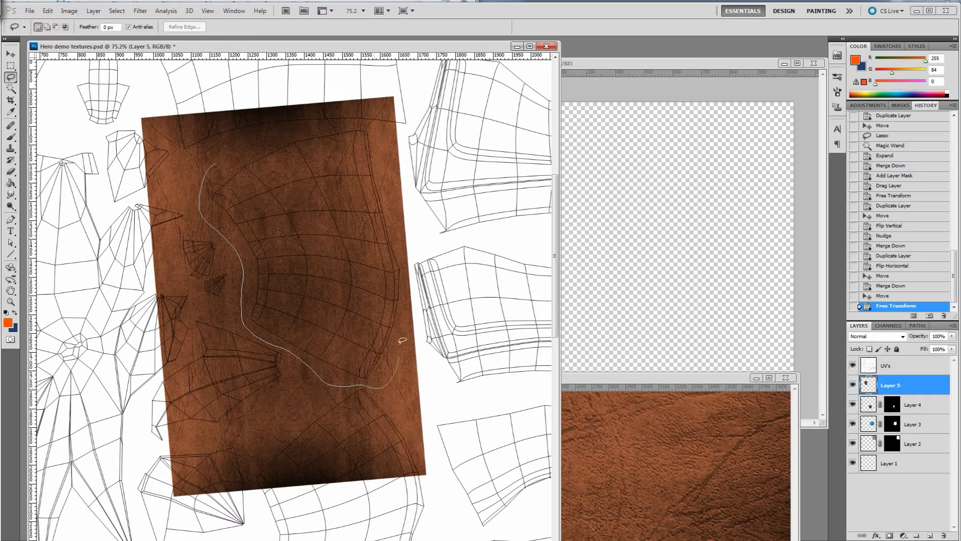
left_click_drag(201, 166, 205, 169)
left_click(889, 365)
key("w")
left_click(383, 367)
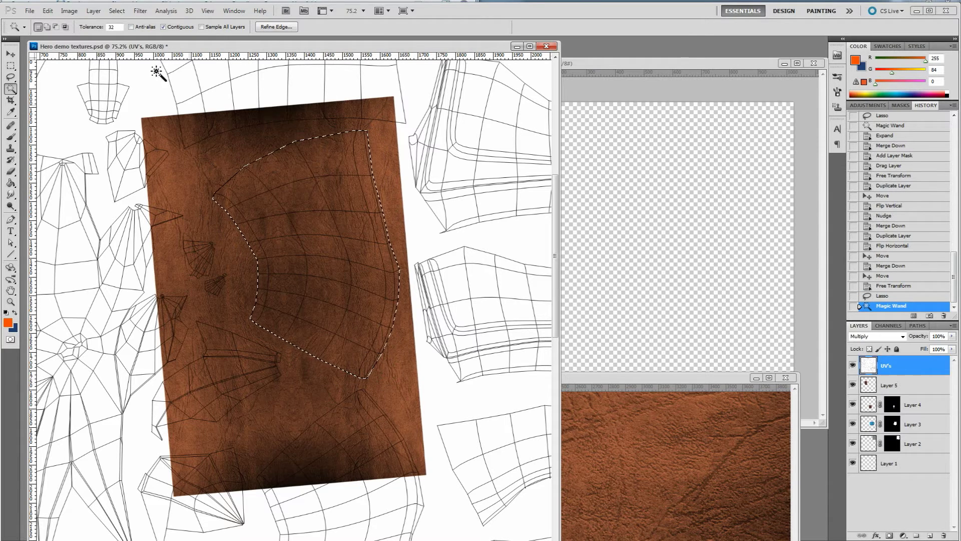
Step: Expand the curved shell's selection slightly beyond its UV outline
left_click(69, 11)
left_click(116, 11)
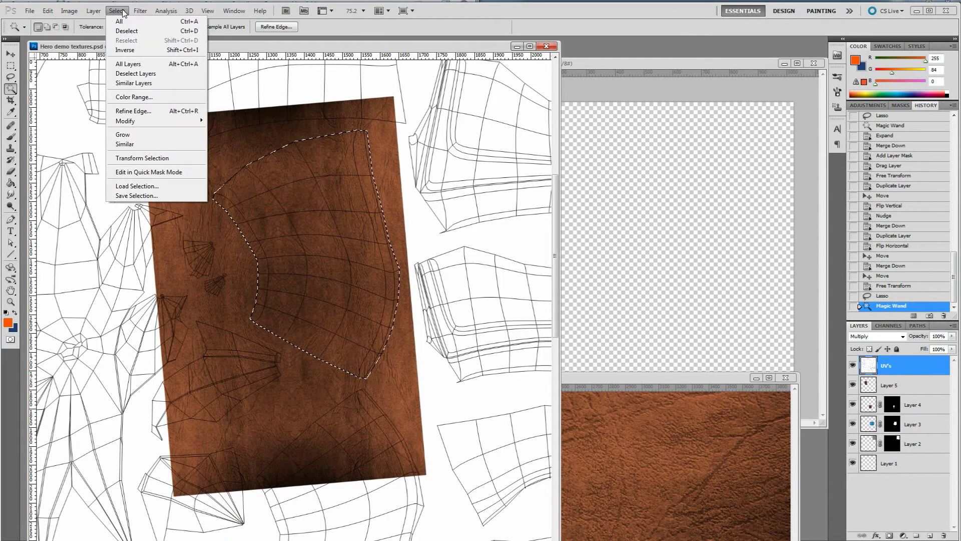
left_click(135, 120)
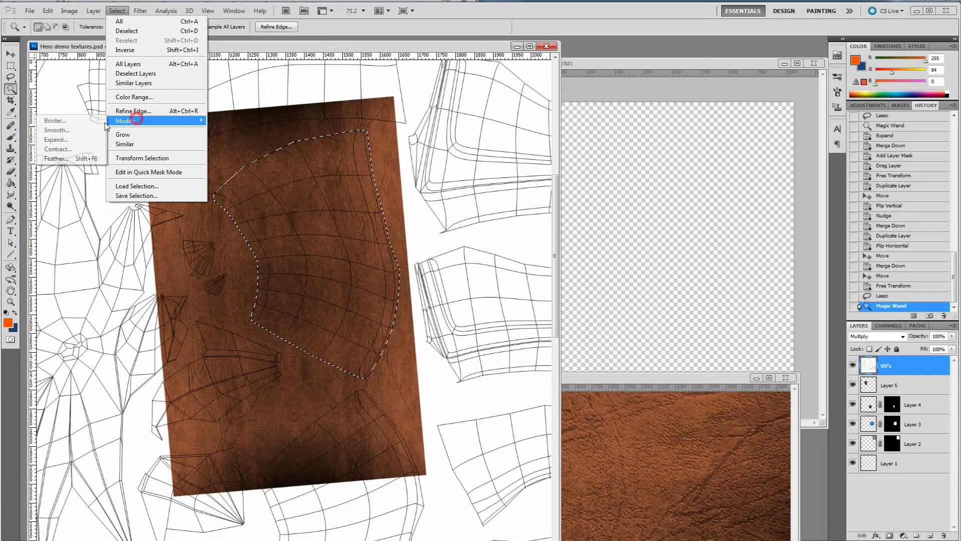
left_click(56, 139)
left_click(519, 144)
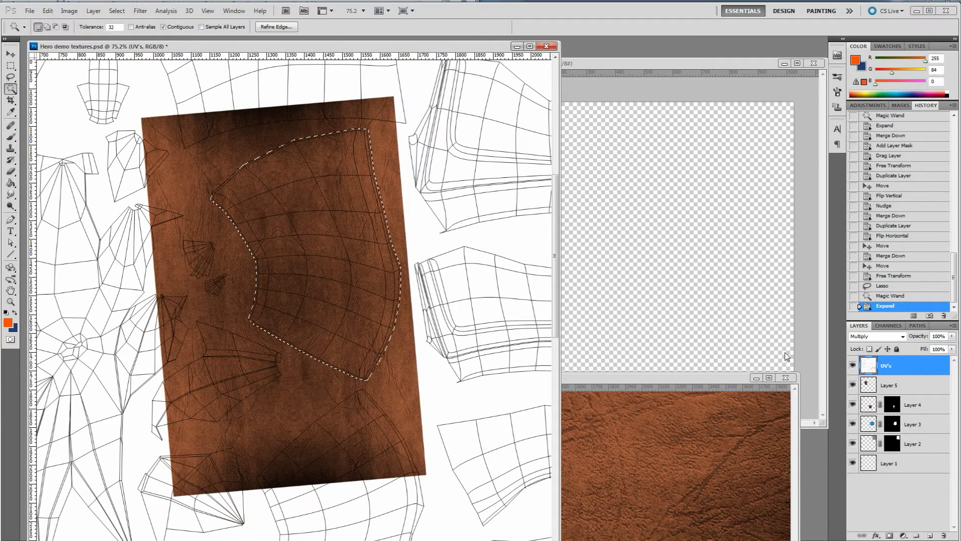
Step: Add a layer mask to Layer 5 from the shell selection and hide the UV's layer
left_click(895, 385)
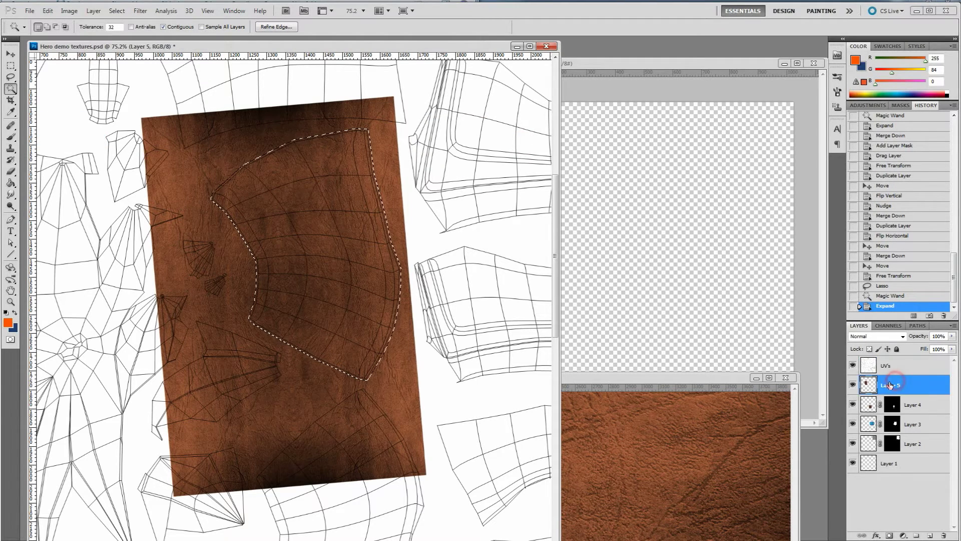
left_click(889, 535)
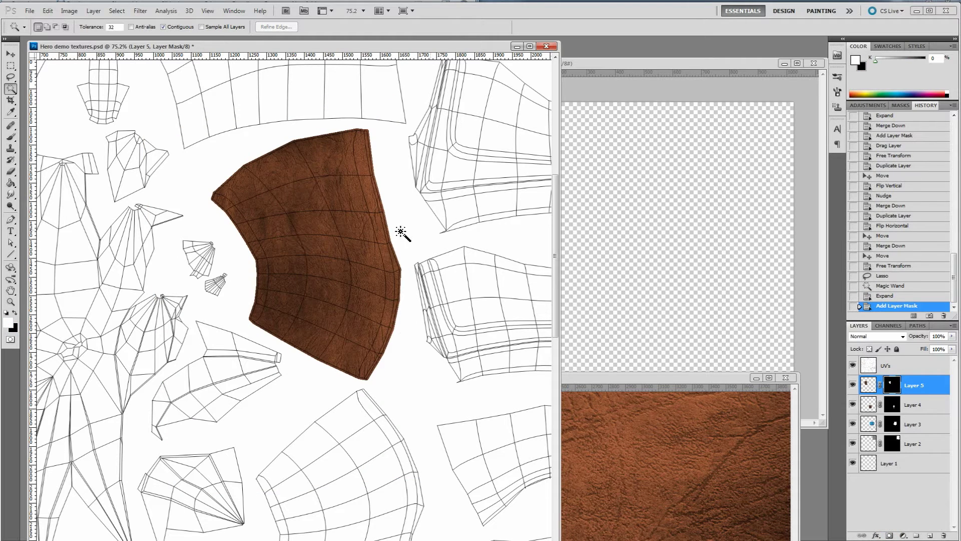
left_click(852, 365)
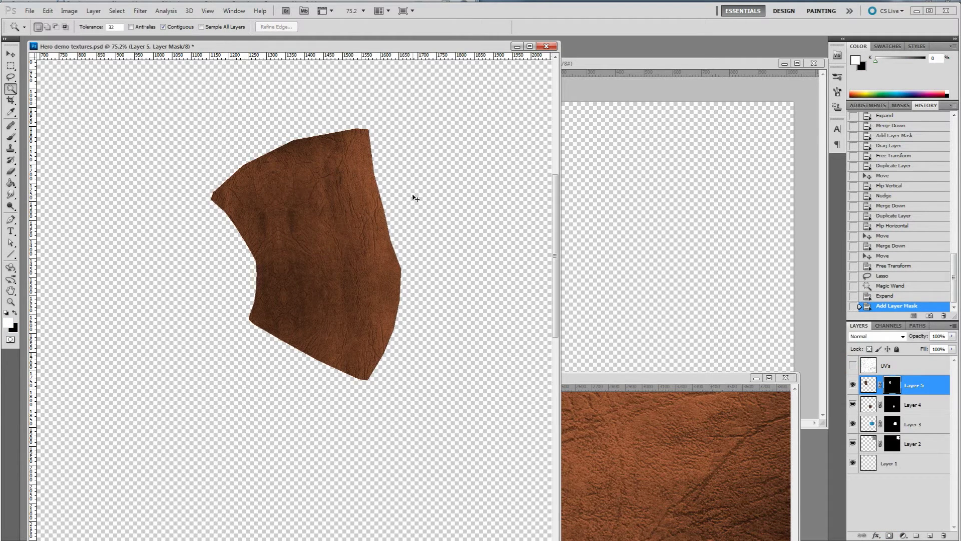
Step: Switch to Maya and refresh the file1 texture from the updated PSD
key("alt+Tab")
key("Tab")
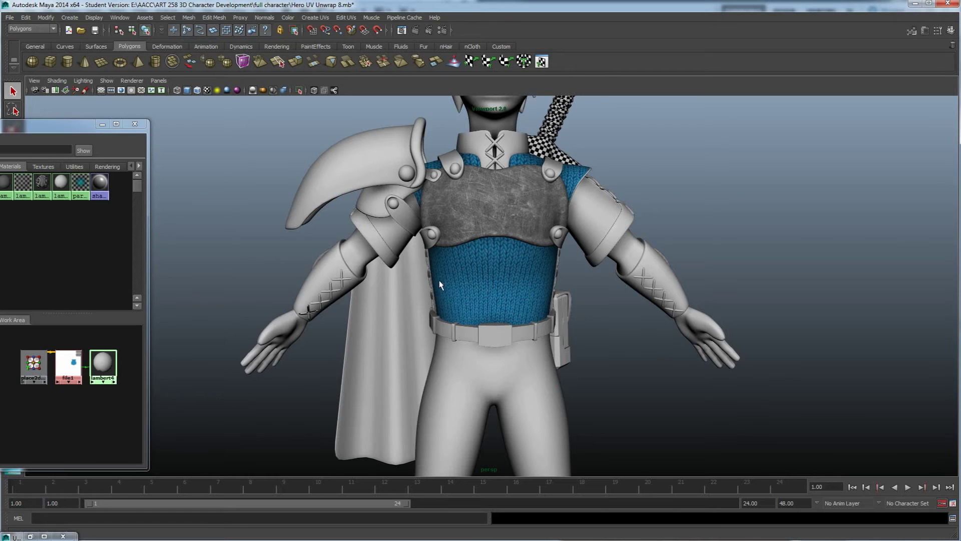
right_click_drag(106, 363, 78, 370)
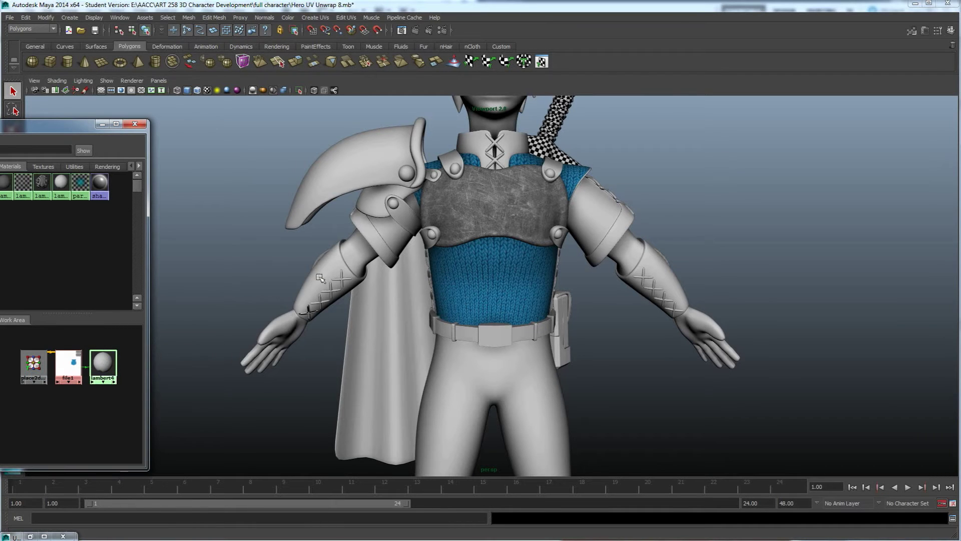
Step: Examine the leather texture on the hero's forearm guard and belt bag from several angles
left_click_drag(397, 275, 406, 289, "alt")
left_click_drag(337, 297, 331, 300, "alt")
right_click_drag(332, 299, 367, 303, "alt")
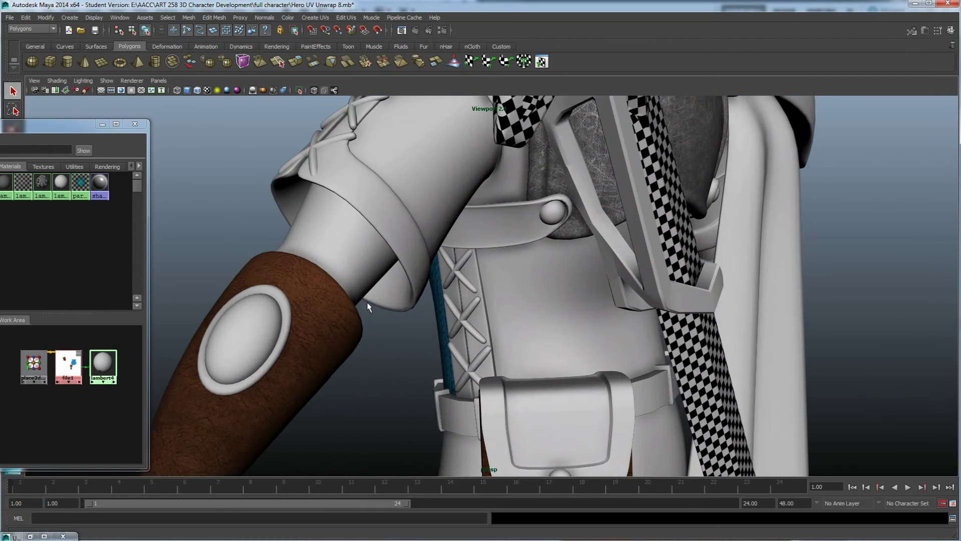
middle_click_drag(395, 296, 468, 243, "alt")
left_click_drag(482, 211, 555, 268, "alt")
left_click_drag(451, 309, 485, 307, "alt")
middle_click_drag(485, 307, 460, 301, "alt")
left_click_drag(461, 302, 454, 281, "alt")
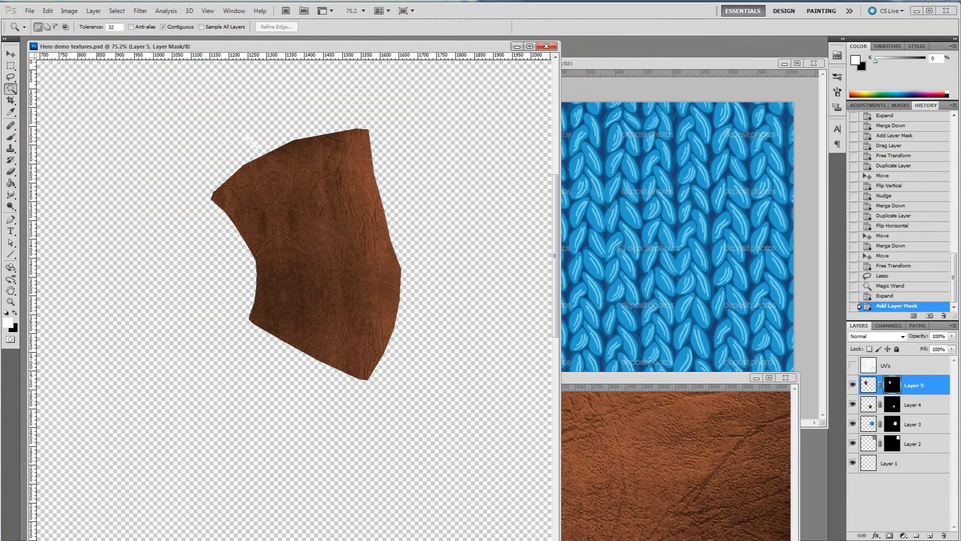
Step: Reapply the Sharpen filter to the leather image on Layer 5
scroll(333, 263, "up", 6, "alt")
right_click(317, 244, "ctrl")
left_click(360, 260)
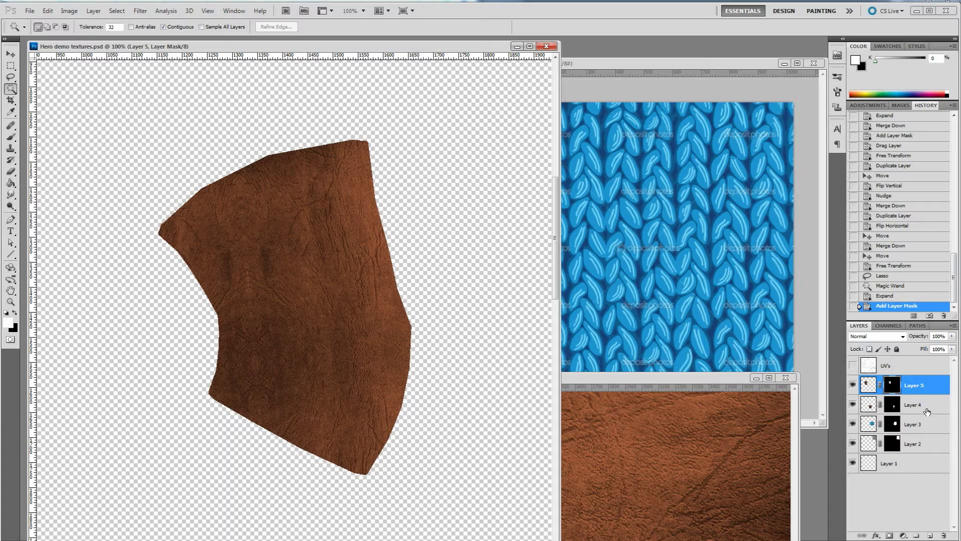
left_click(915, 408, "shift")
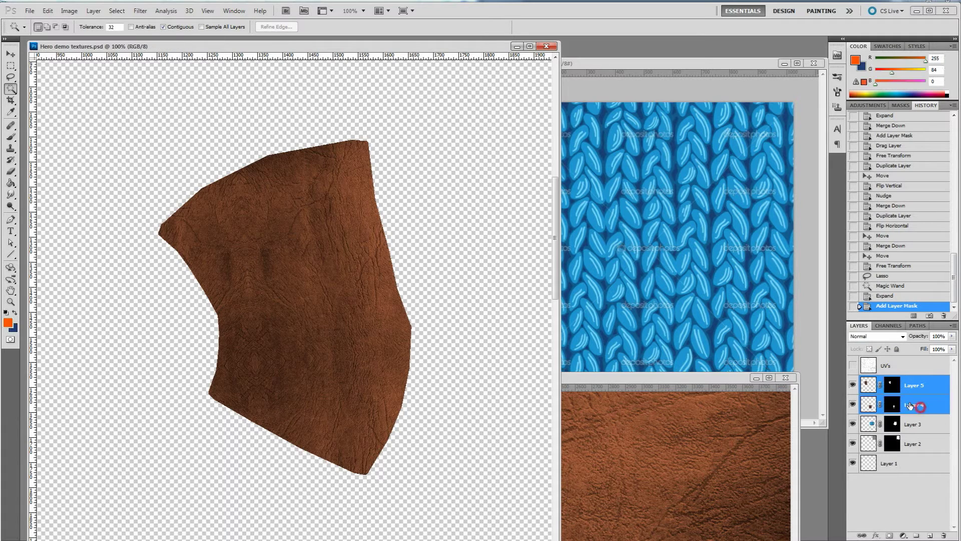
left_click(140, 10)
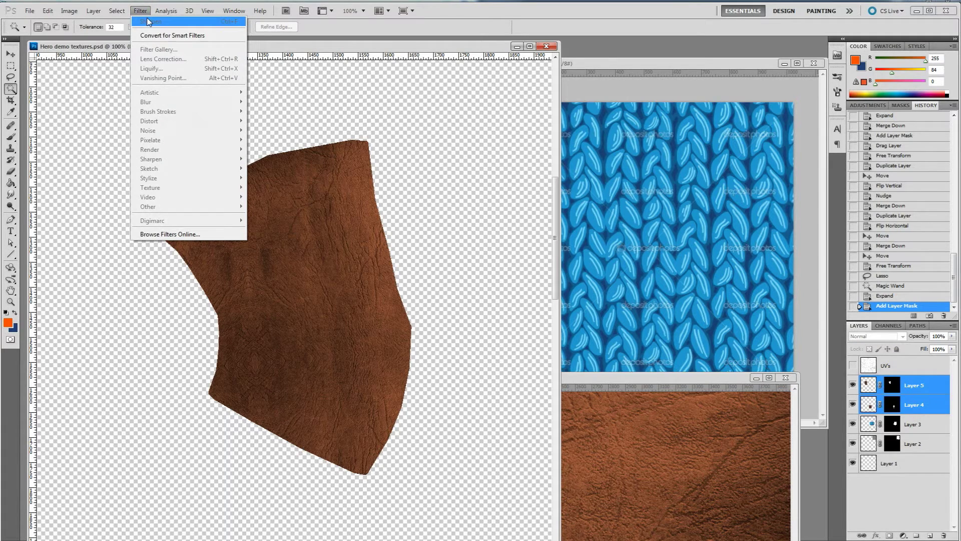
key("Escape")
left_click(916, 388)
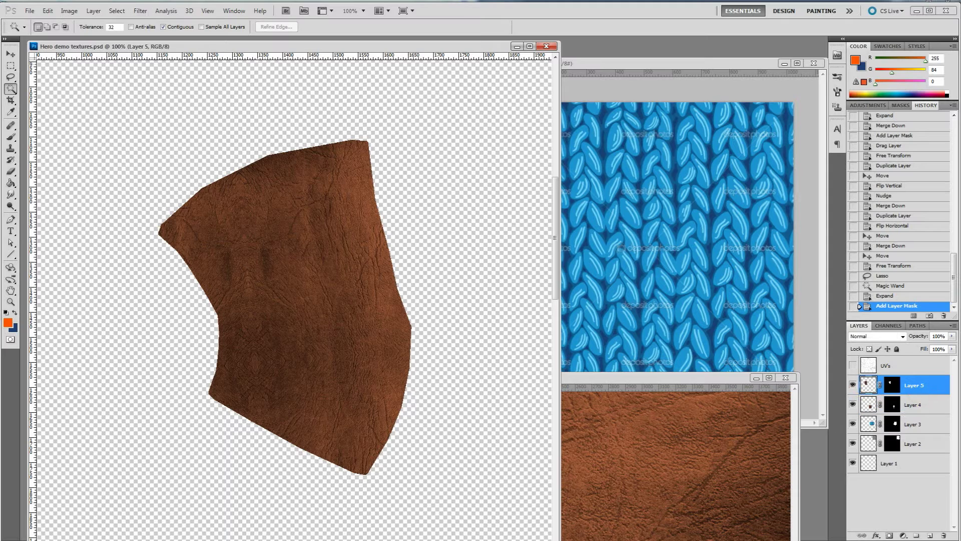
left_click(140, 11)
left_click(146, 19)
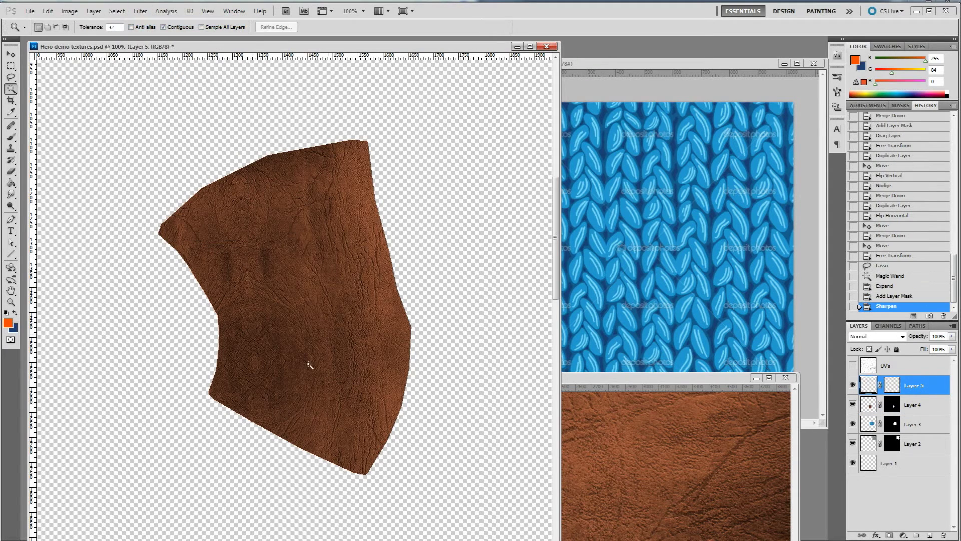
Step: Sharpen the leather image on Layer 4 with the same filter
left_click(924, 406)
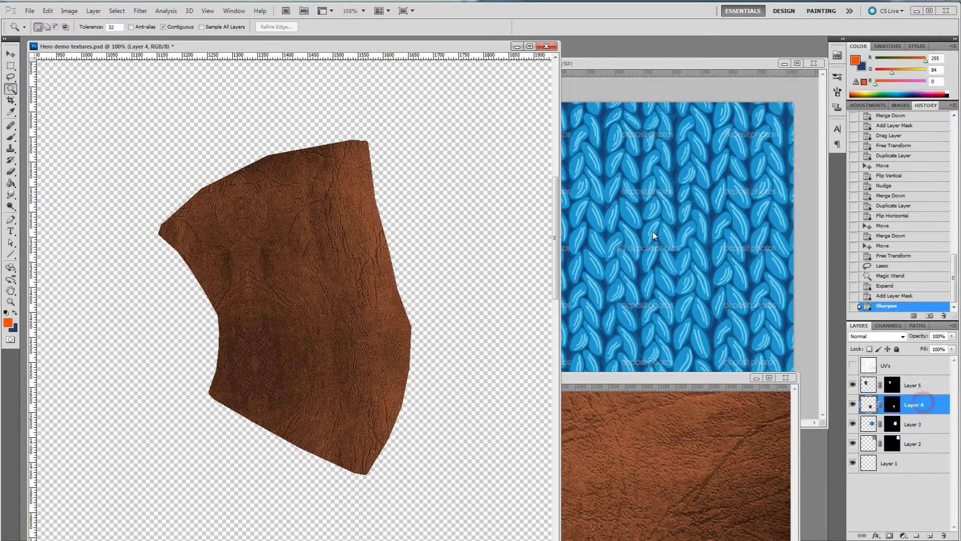
left_click(140, 11)
left_click(141, 21)
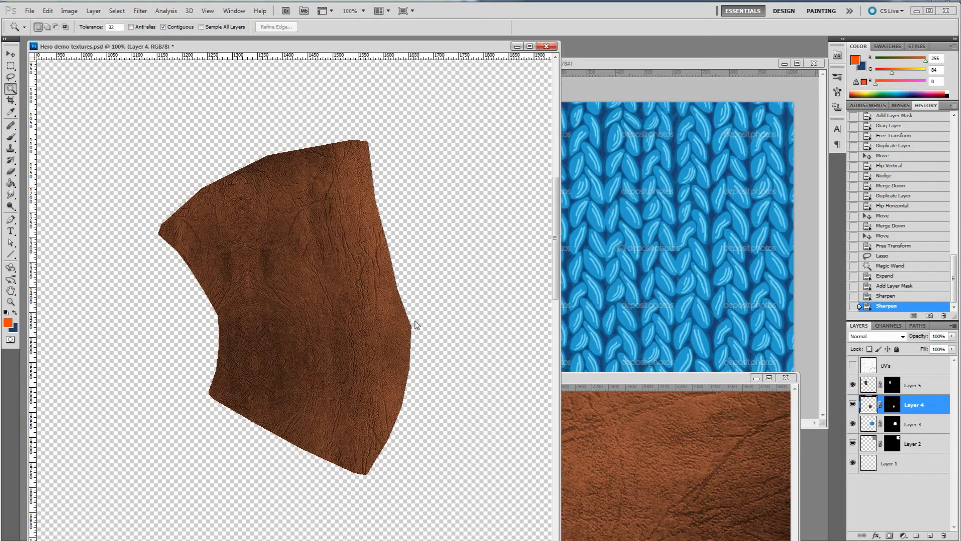
Step: Switch to Maya and reload the file1 texture to pick up the sharpened leather
key("alt+Tab")
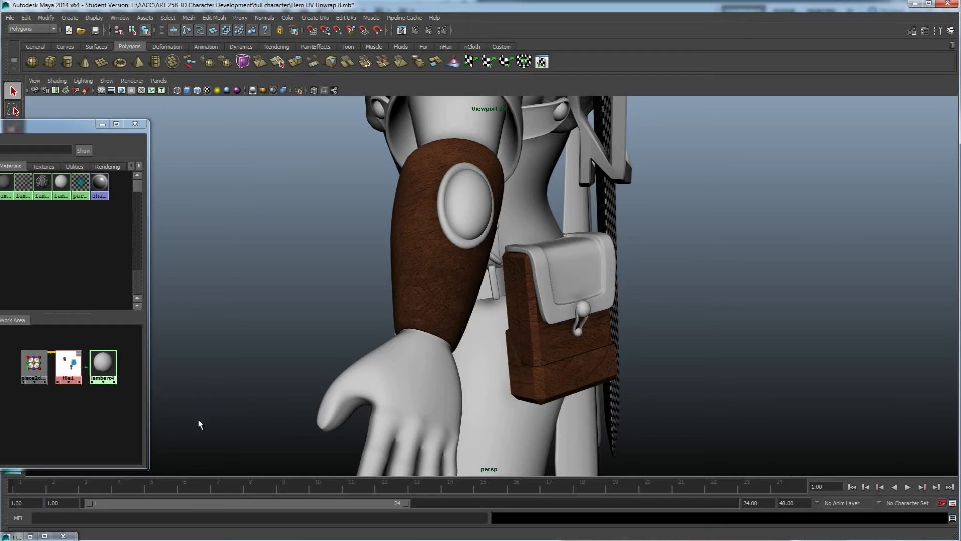
right_click(100, 362)
right_click_drag(86, 365, 80, 367)
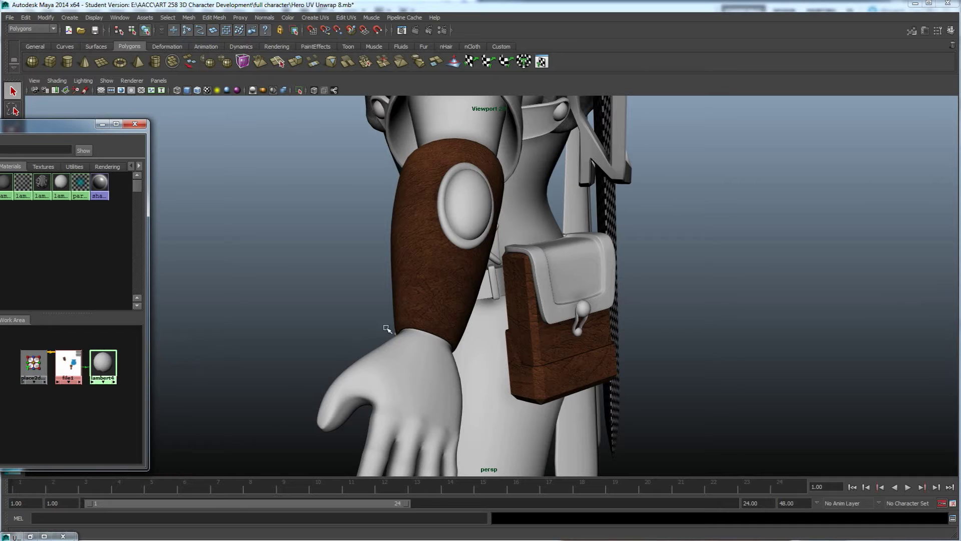
Step: Examine the sharpened leather on the forearm guard and belt bag, along with the wool shirt and metal chest plate
left_click_drag(431, 348, 434, 353, "alt")
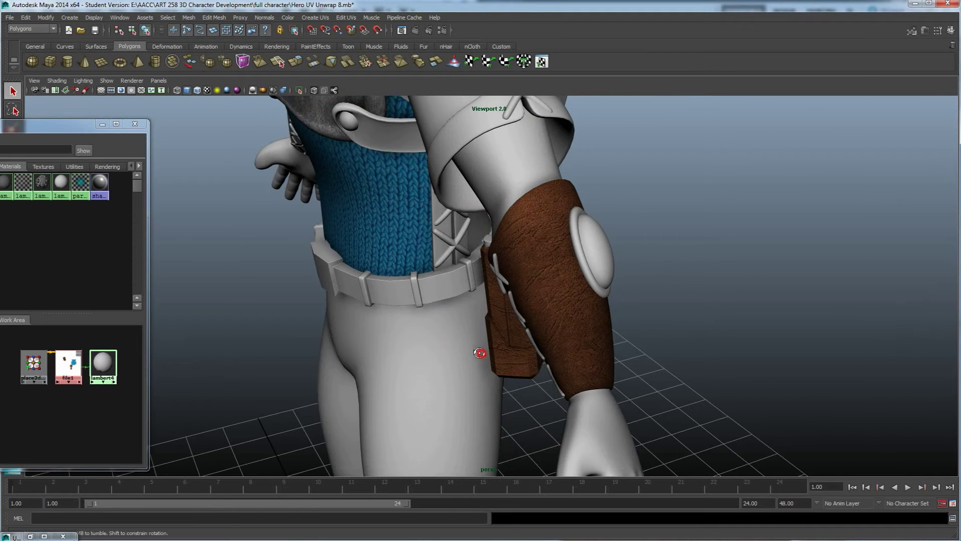
right_click_drag(480, 353, 504, 369, "alt")
middle_click_drag(504, 369, 455, 291, "alt")
left_click_drag(455, 290, 532, 306, "alt")
mouse_move(494, 265)
left_mouse_down("alt")
mouse_move(437, 270)
mouse_move(494, 268)
left_mouse_up("alt")
scroll(495, 269, "up", 3)
left_click_drag(544, 246, 501, 248, "alt")
scroll(386, 205, "down", 4)
scroll(467, 262, "up", 2)
left_click_drag(438, 257, 523, 235, "alt")
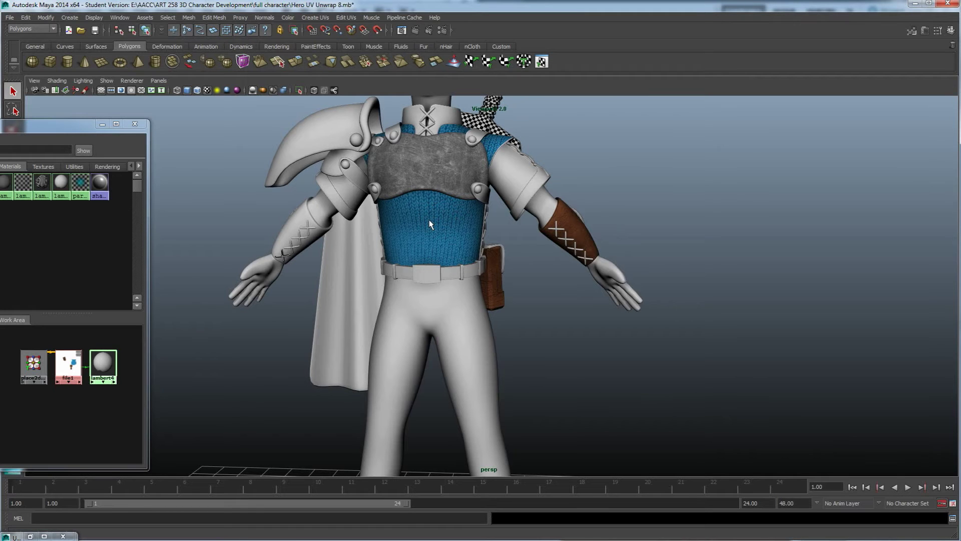
Step: Switch to Photoshop and show the UV's layer over the textured shells in Hero demo textures.psd
key("alt+Tab")
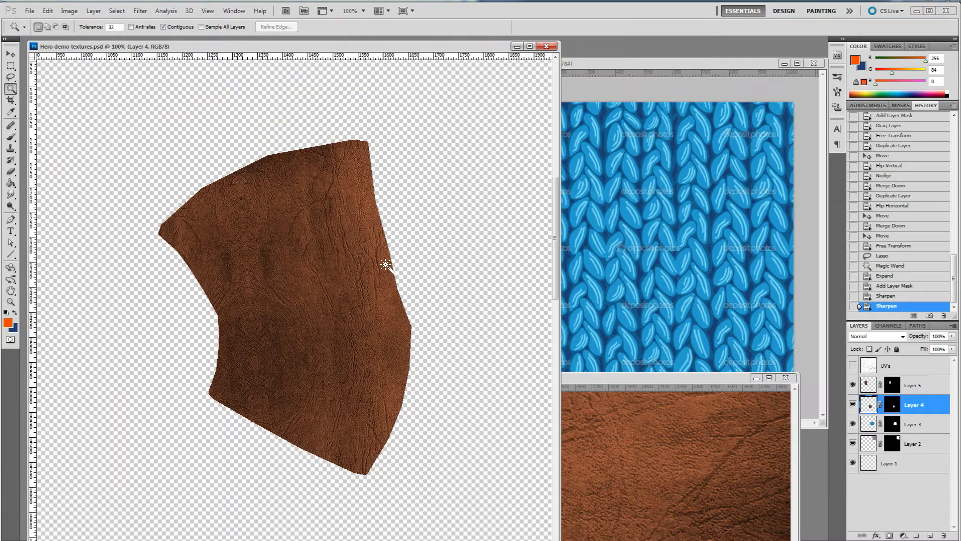
scroll(468, 231, "down", 4, "alt")
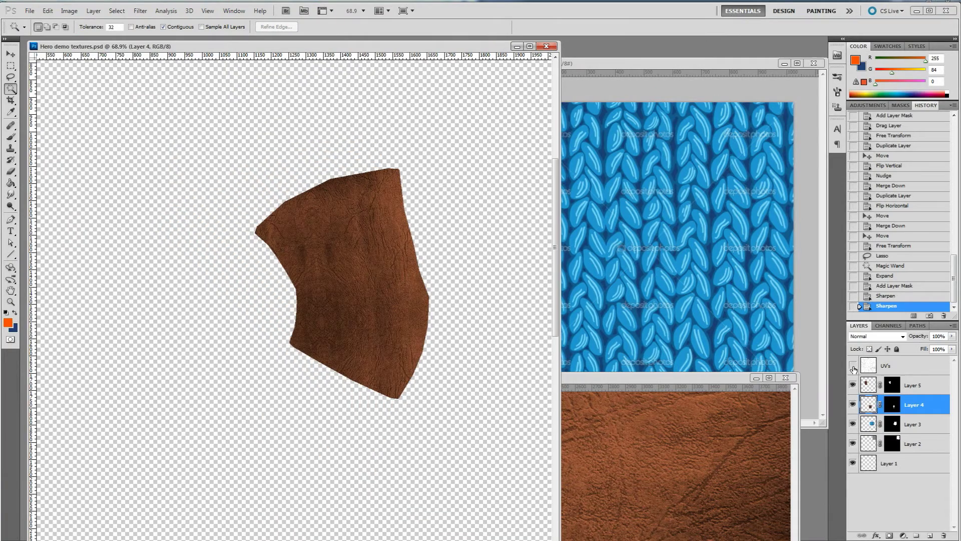
left_click(852, 365)
scroll(311, 343, "down", 4, "alt")
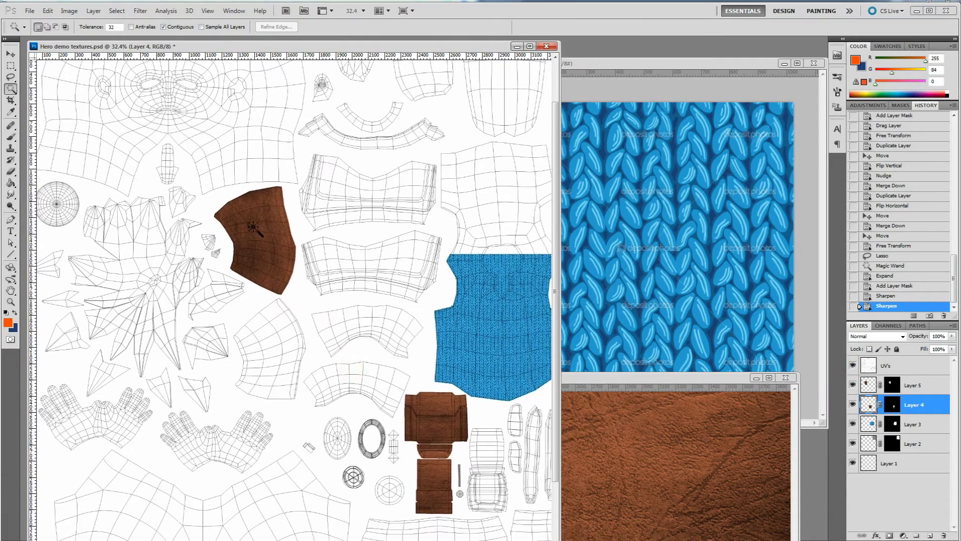
left_click_drag(431, 410, 332, 317)
left_click_drag(343, 349, 291, 284)
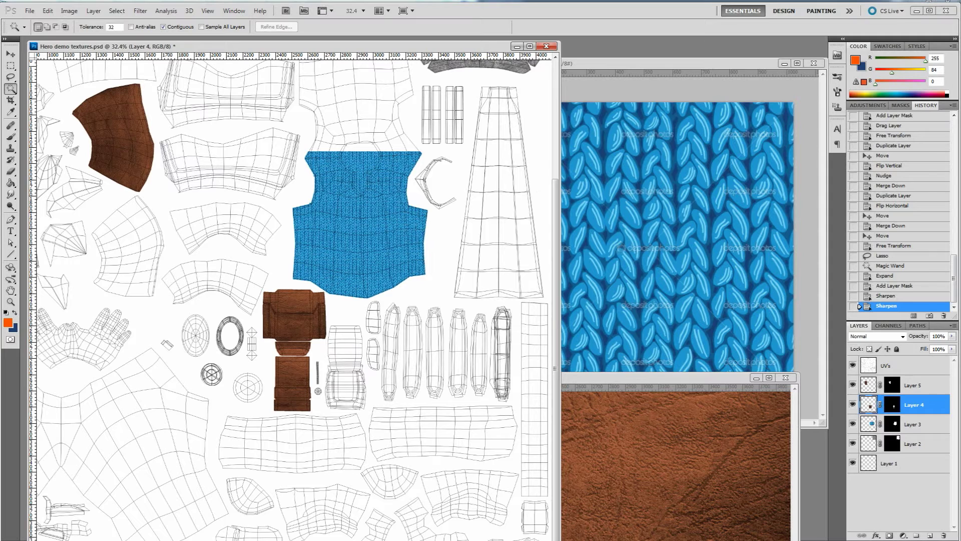
Step: Bring up Hero Diffuse map AO final.psd and examine the blue fabric on the tunic and strap shells
mouse_move(202, 515)
left_click(177, 501)
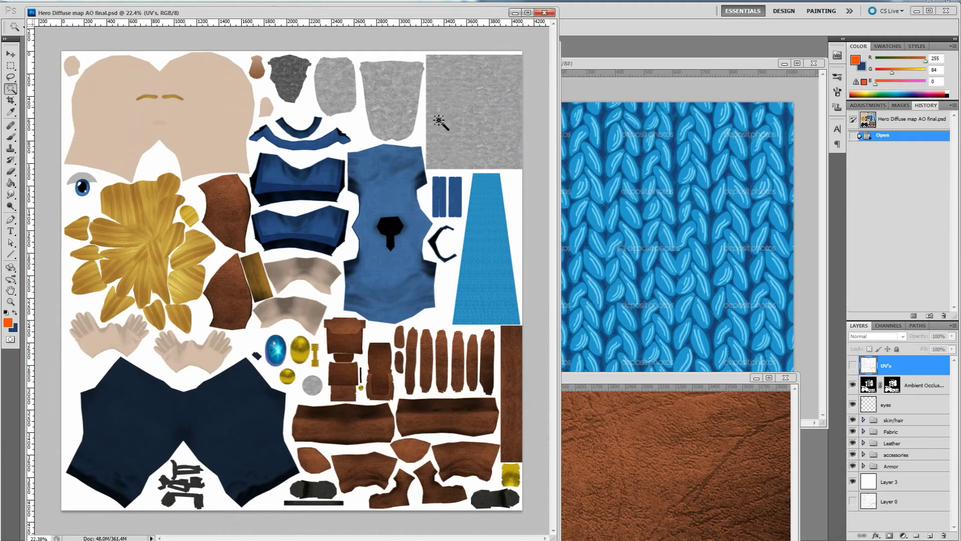
scroll(397, 280, "up", 10, "alt")
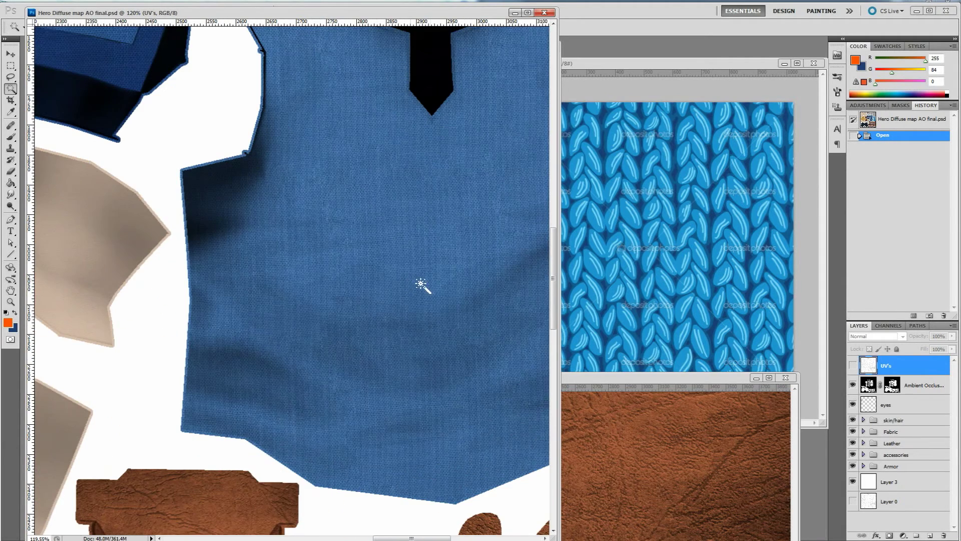
left_click_drag(443, 257, 367, 198)
left_click_drag(356, 251, 323, 329)
left_click_drag(354, 303, 289, 456)
left_click_drag(358, 321, 281, 345)
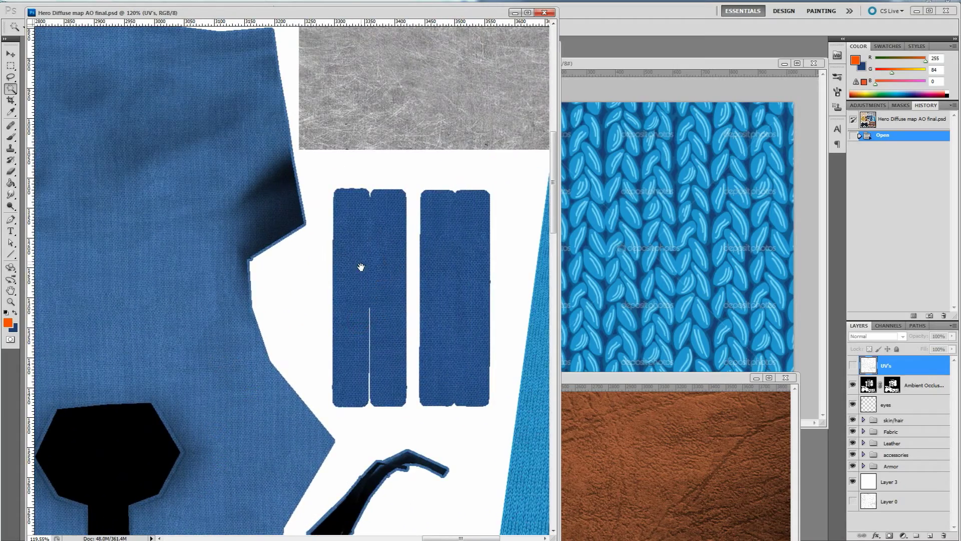
left_click_drag(361, 272, 401, 299)
scroll(315, 309, "down", 4, "alt")
left_click_drag(170, 326, 268, 278)
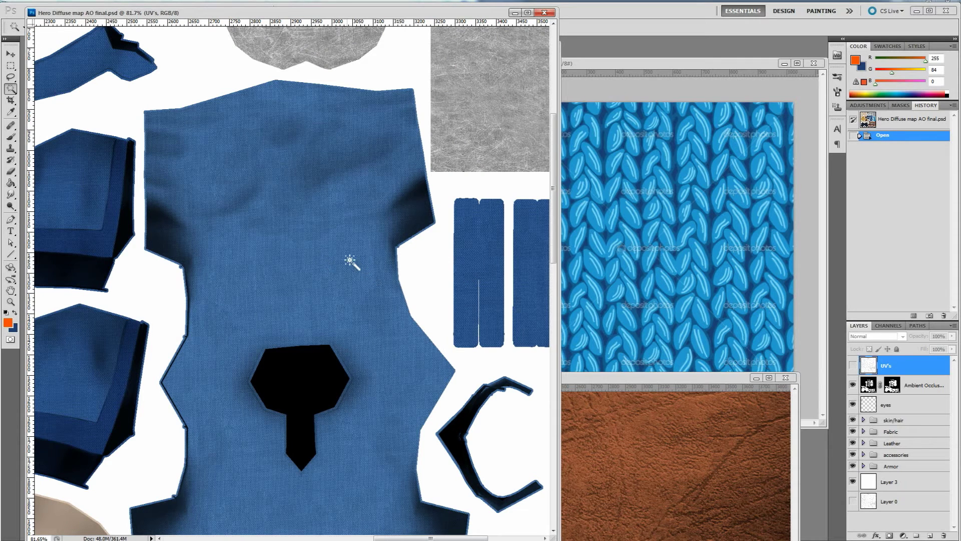
Step: Add a new layer and fill a rectangular selection with orange on the blue tunic, above the black keyhole-shaped area
left_click(929, 535)
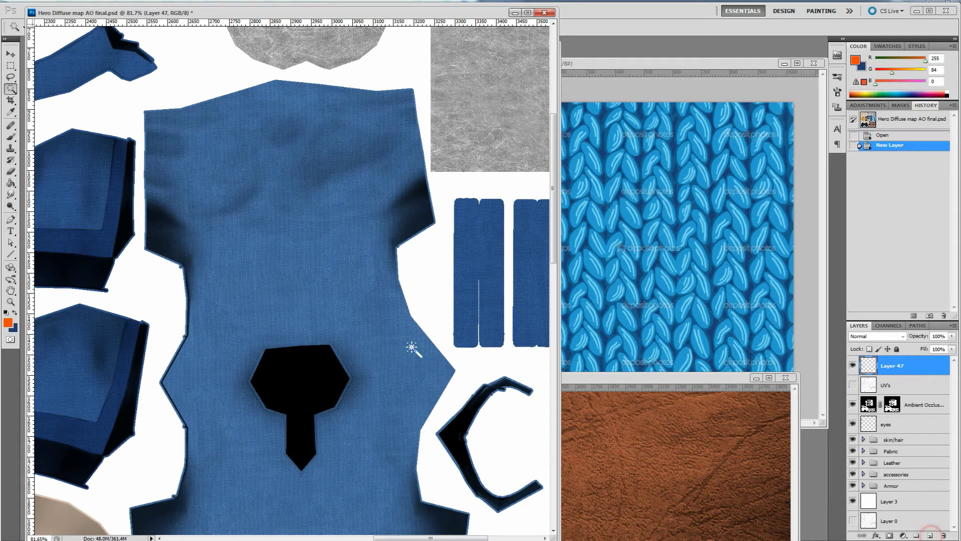
key("m")
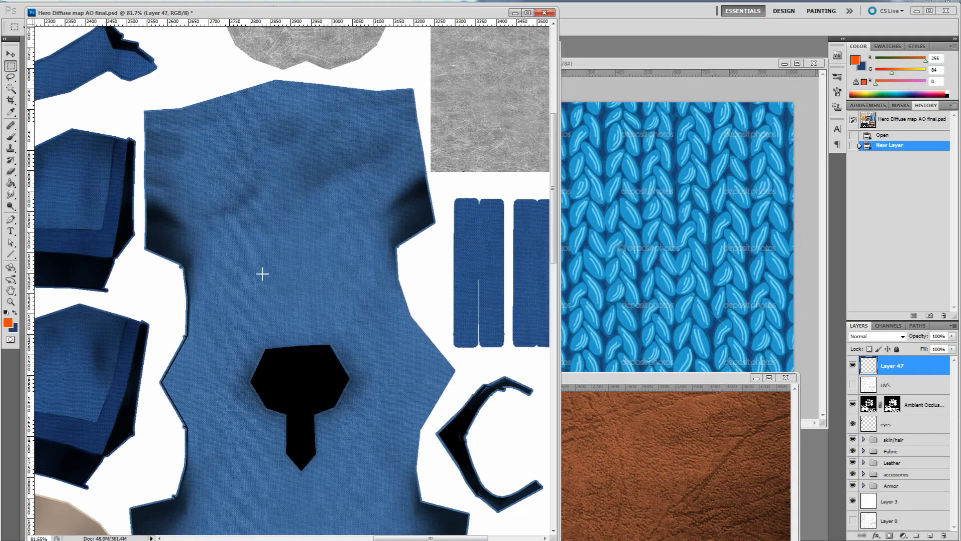
left_click_drag(349, 310, 344, 316)
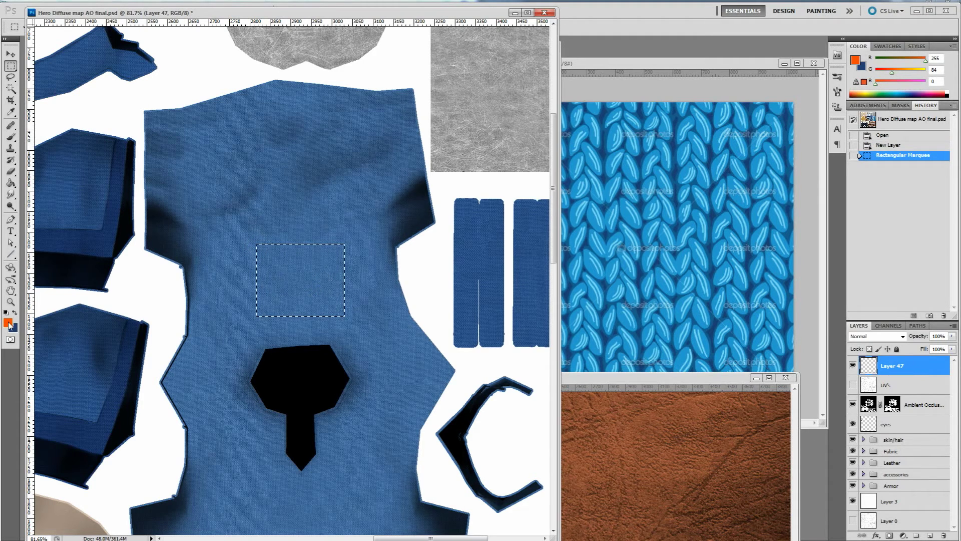
left_click(10, 184)
left_click(295, 272)
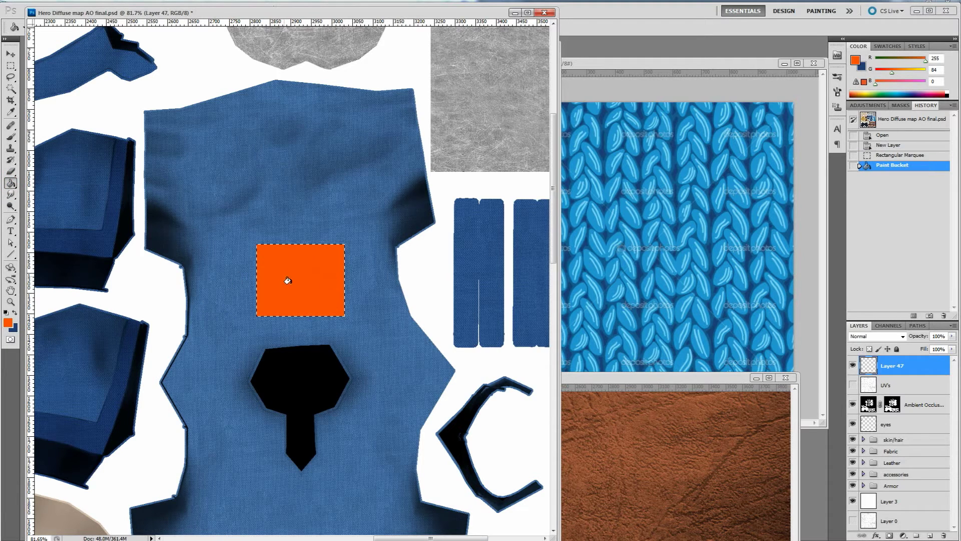
Step: Set the new layer's blend mode to Multiply and refill the rectangle with dark blue (RGB 32, 63, 117)
left_click(902, 336)
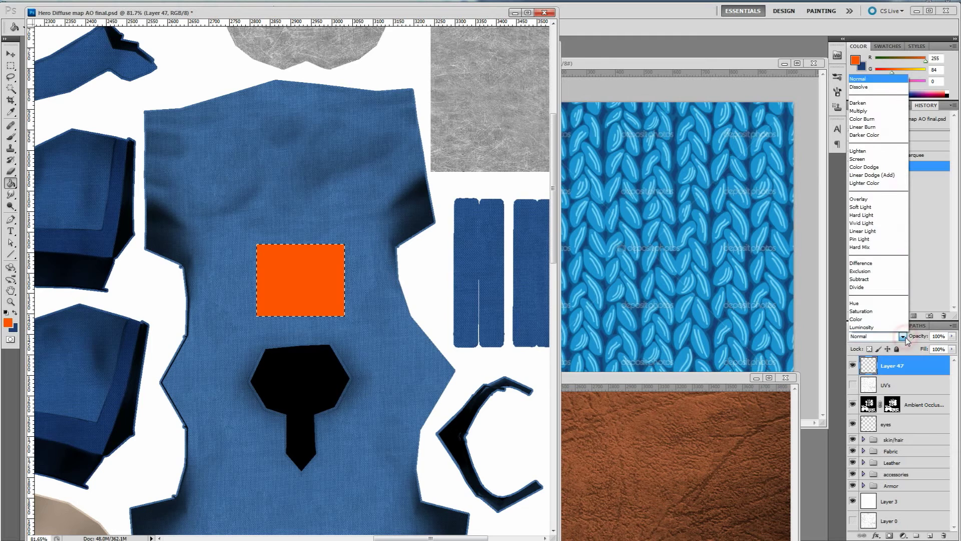
left_click(867, 111)
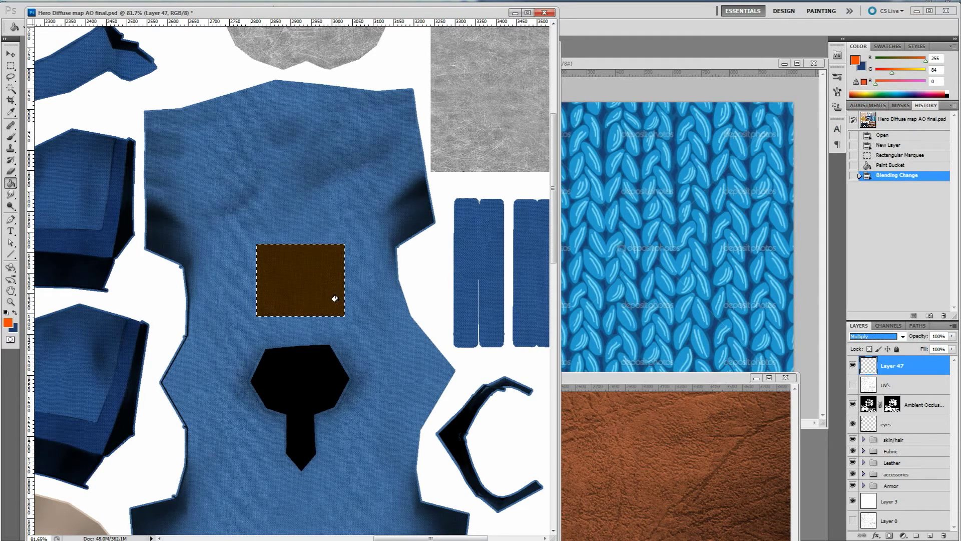
left_click(15, 314)
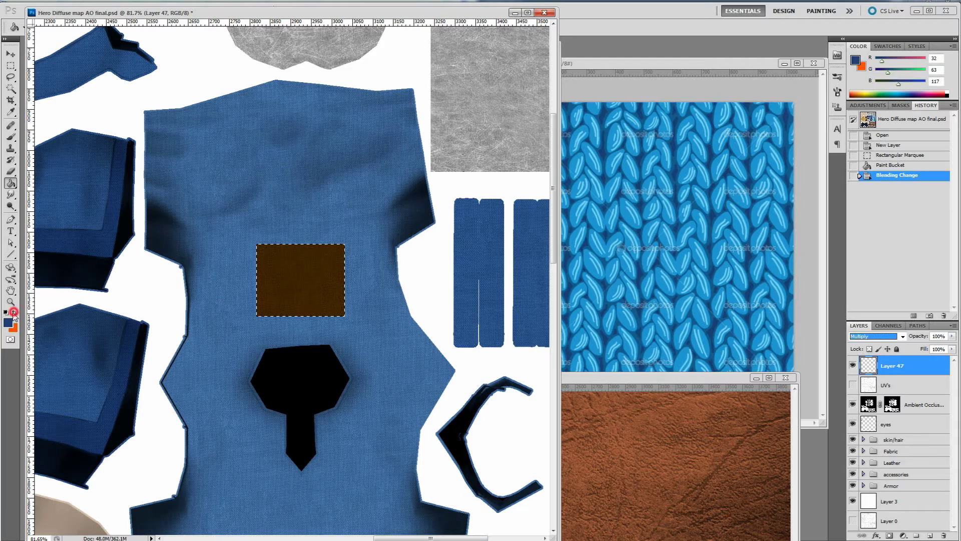
left_click(316, 287)
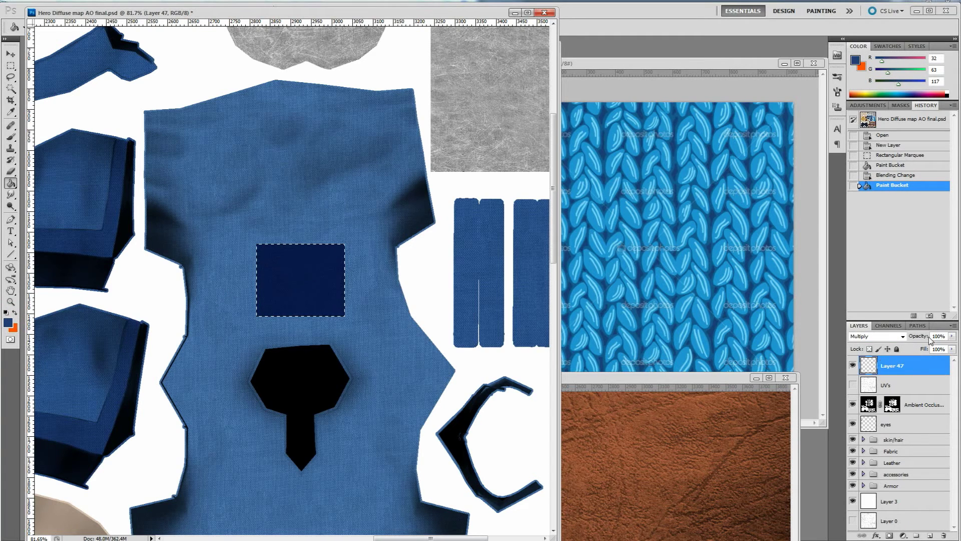
Step: Lower the Multiply layer's opacity to 53% and clear the selection to inspect the fabric weave beneath
left_click_drag(922, 338, 901, 341)
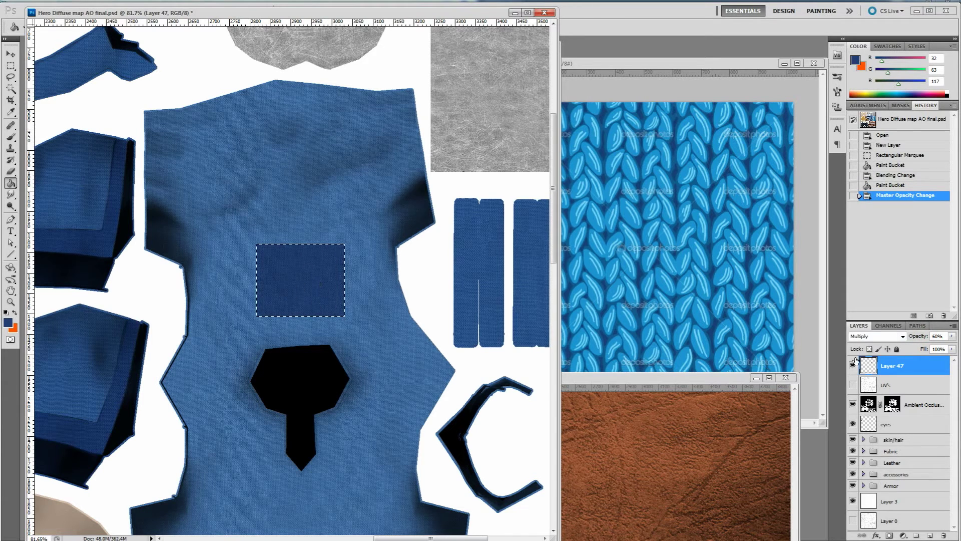
left_click_drag(923, 336, 920, 336)
key("ctrl+d")
scroll(313, 302, "up", 6, "alt")
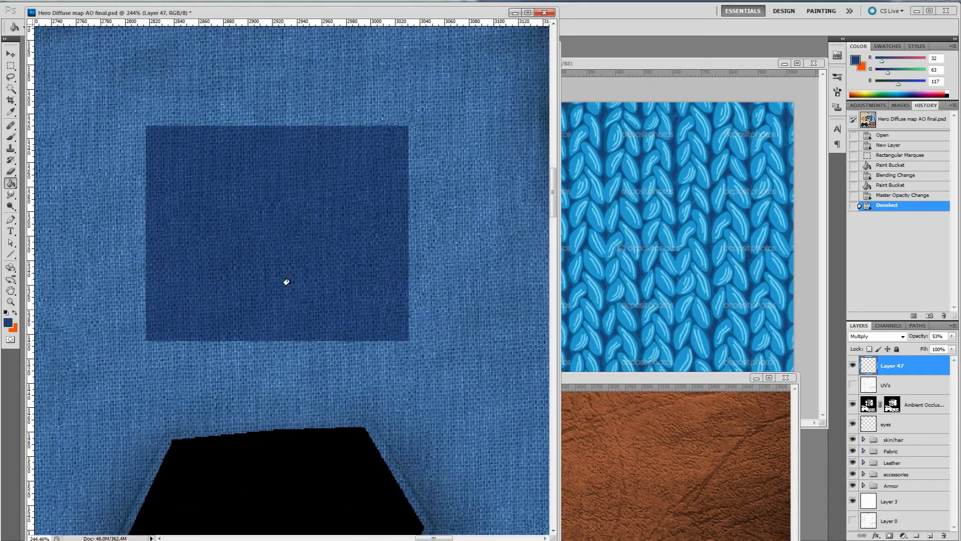
scroll(267, 259, "down", 6, "alt")
Step: Examine the dark navy trouser shell on the hero diffuse map and preview linen texture.jpg from the textures folder
left_click_drag(253, 363, 383, 208)
left_click_drag(287, 377, 438, 161)
left_click_drag(271, 359, 404, 205)
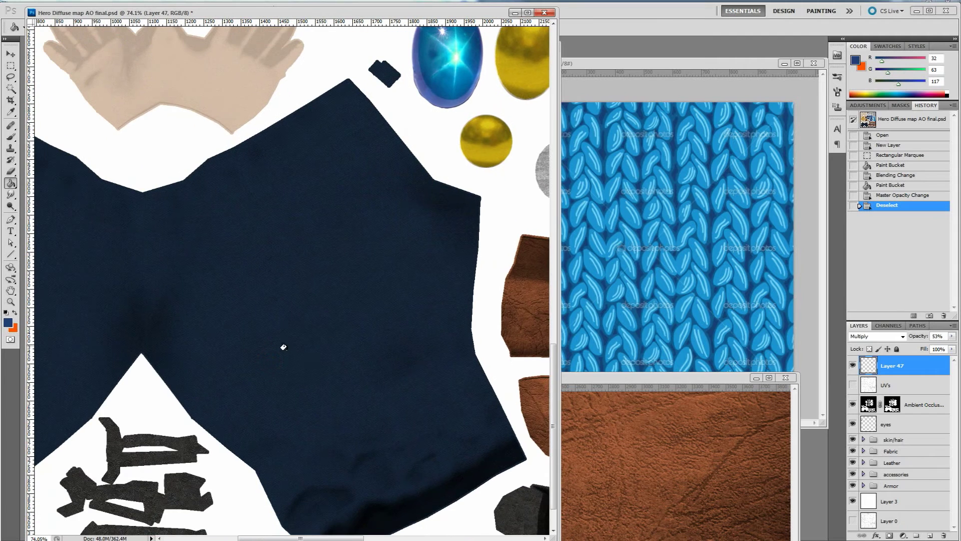
left_click(75, 540)
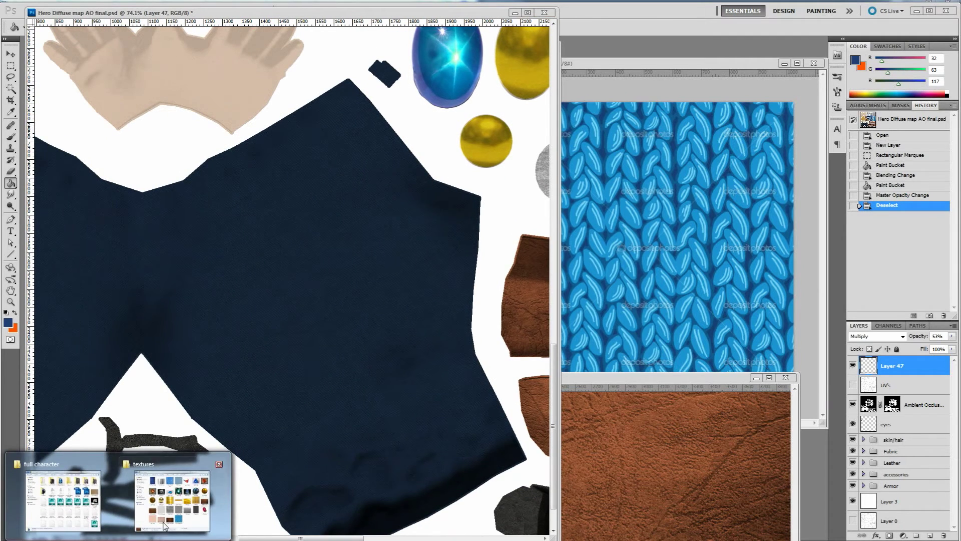
left_click(167, 515)
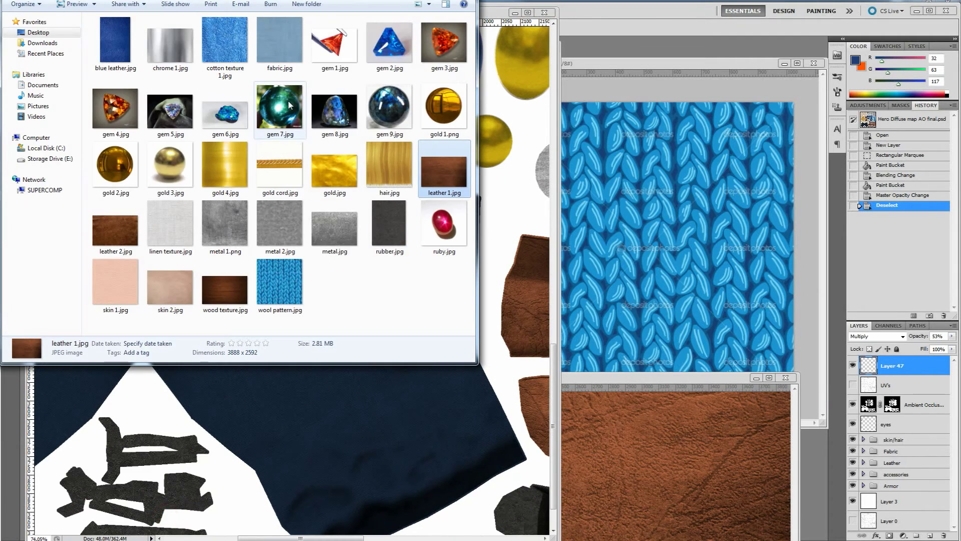
double_click(170, 223)
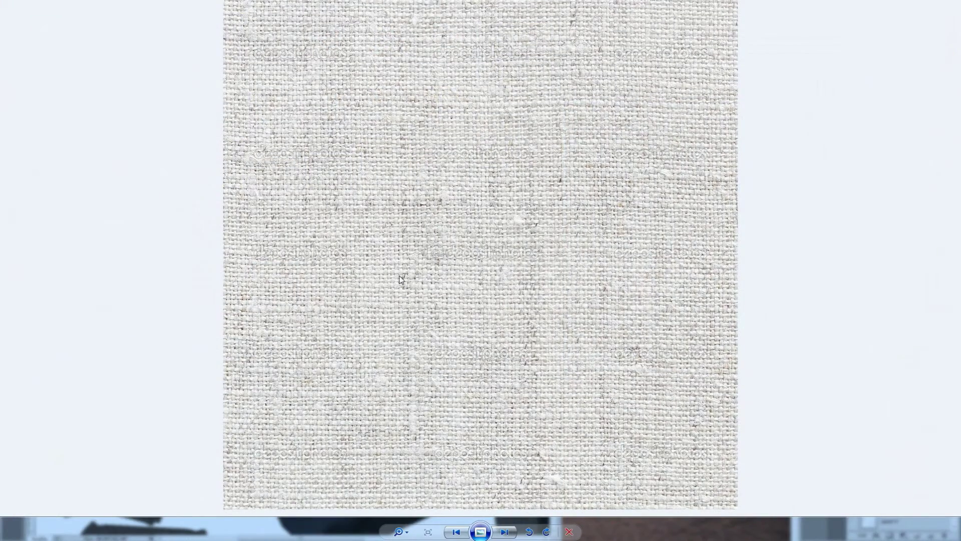
key("alt+F4")
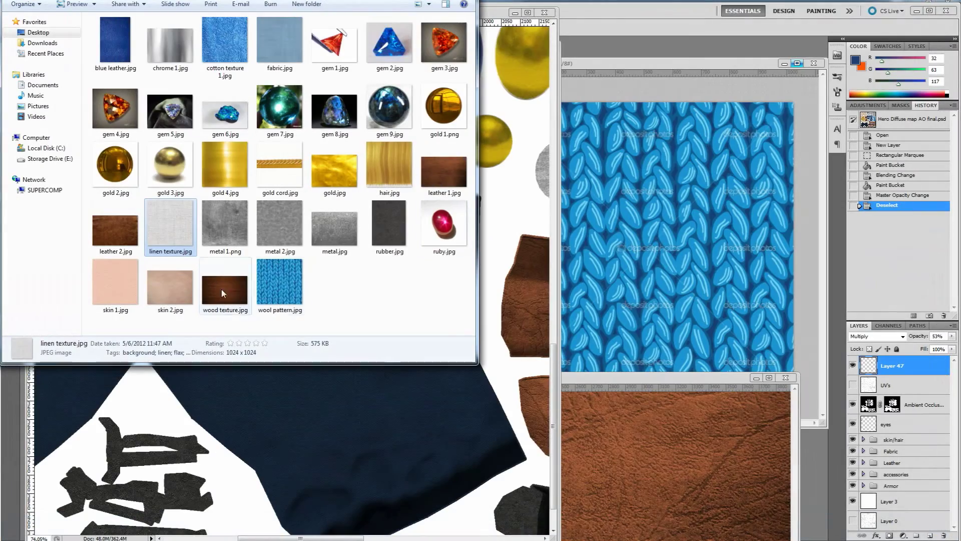
Step: Open linen texture.jpg in Photoshop and copy it into Hero demo textures.psd over the large trouser UV shell
left_click_drag(165, 220, 228, 482)
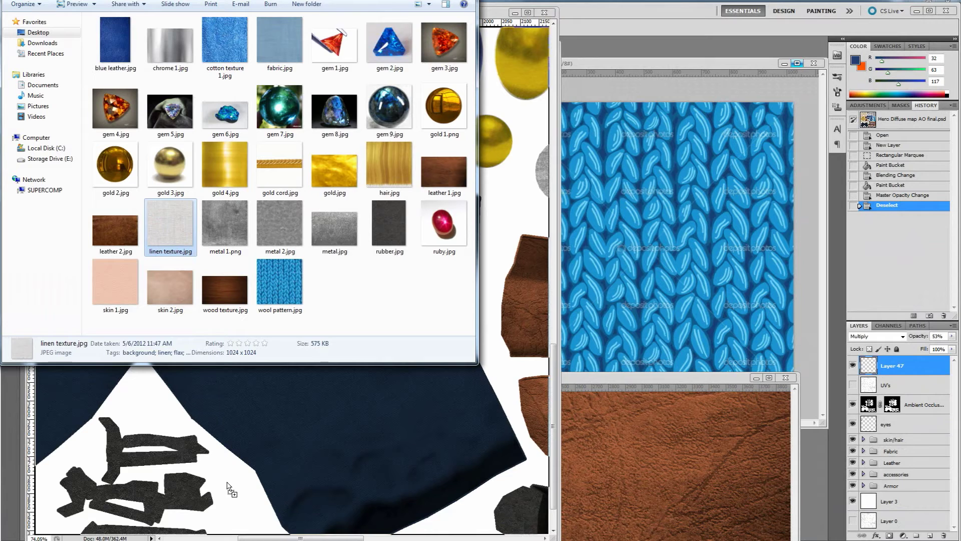
left_click_drag(316, 452, 236, 389)
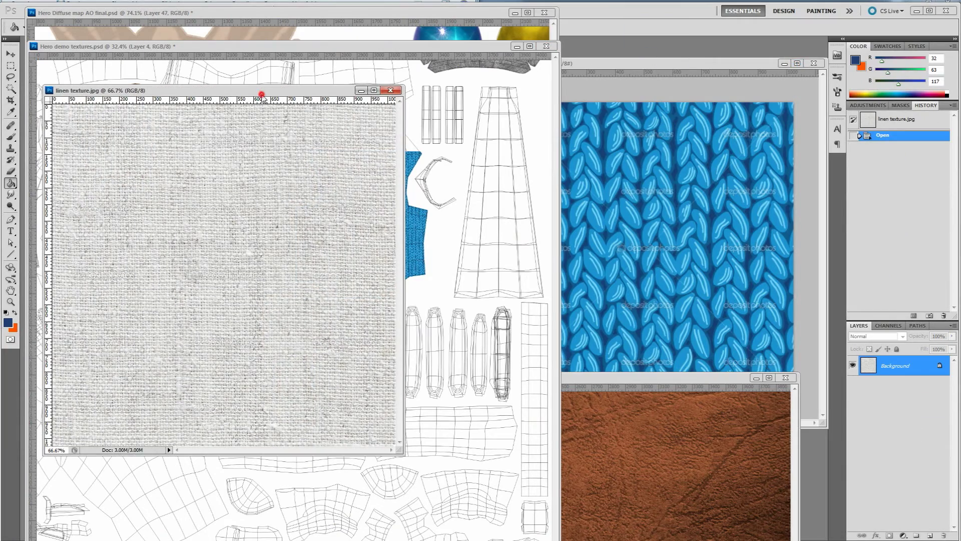
left_click_drag(261, 93, 421, 73)
key("v")
left_click_drag(361, 214, 329, 295)
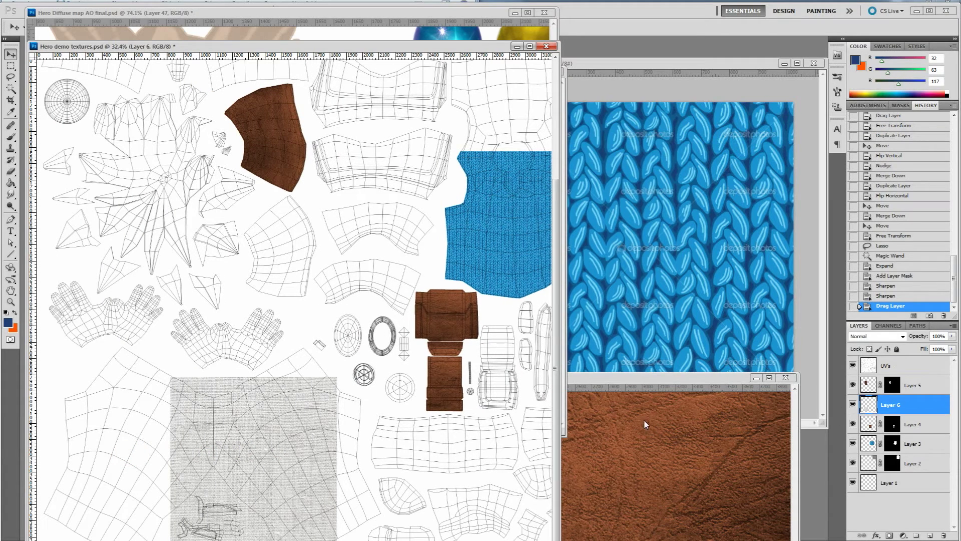
Step: Add a new layer above the linen, fill it with dark blue (RGB 32, 63, 117) and set its blend mode to Multiply
left_click(928, 535)
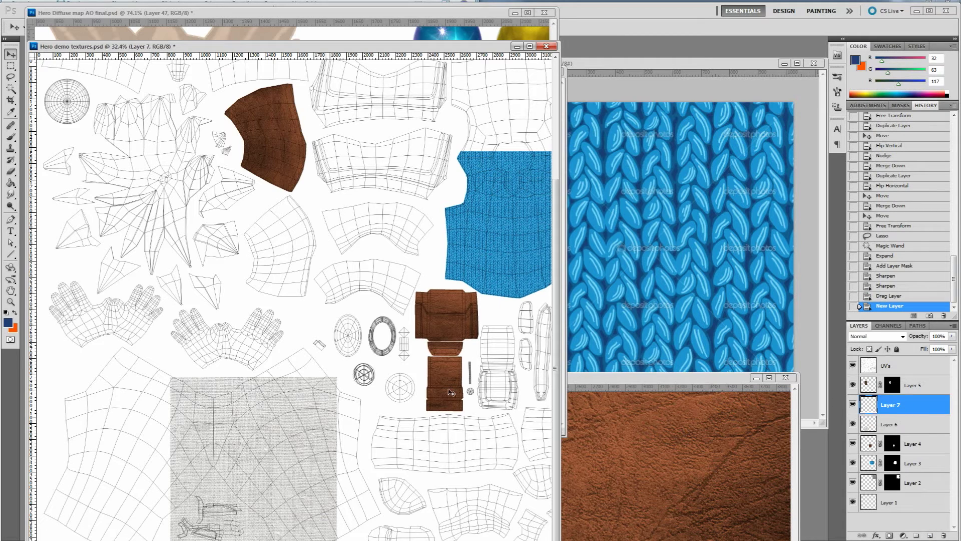
key("g")
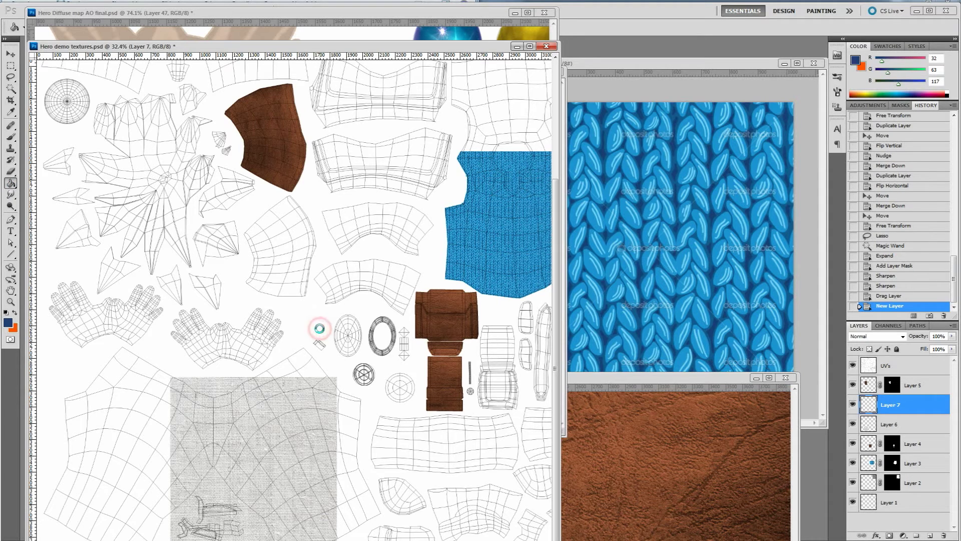
left_click(287, 275)
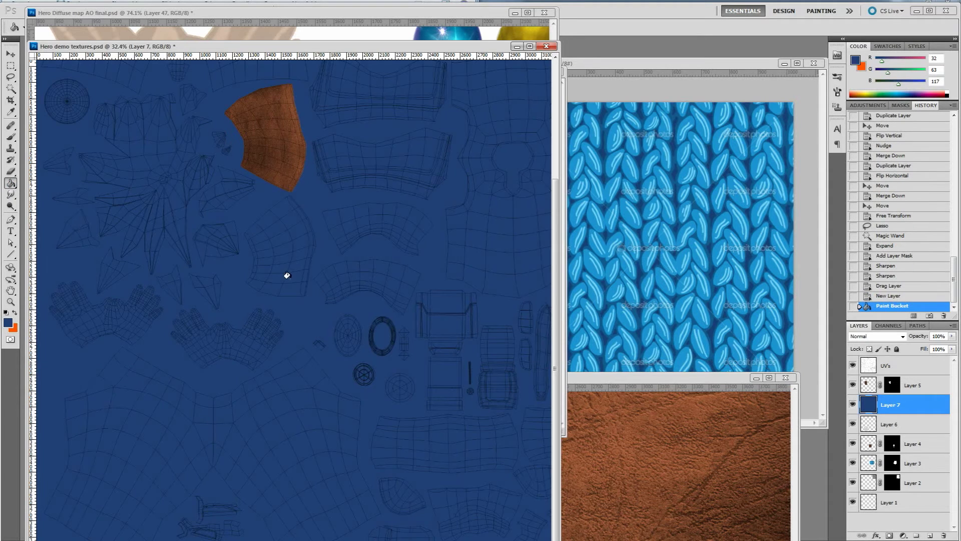
left_click(902, 337)
left_click(862, 111)
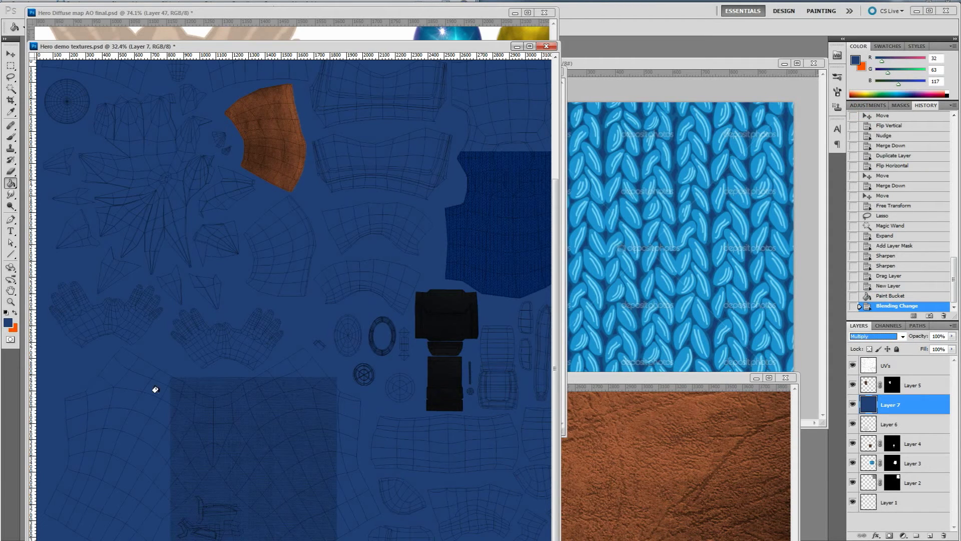
Step: Mask the blue Multiply layer to the linen square and toggle the layer's visibility to compare the weave with and without tint
left_click(11, 65)
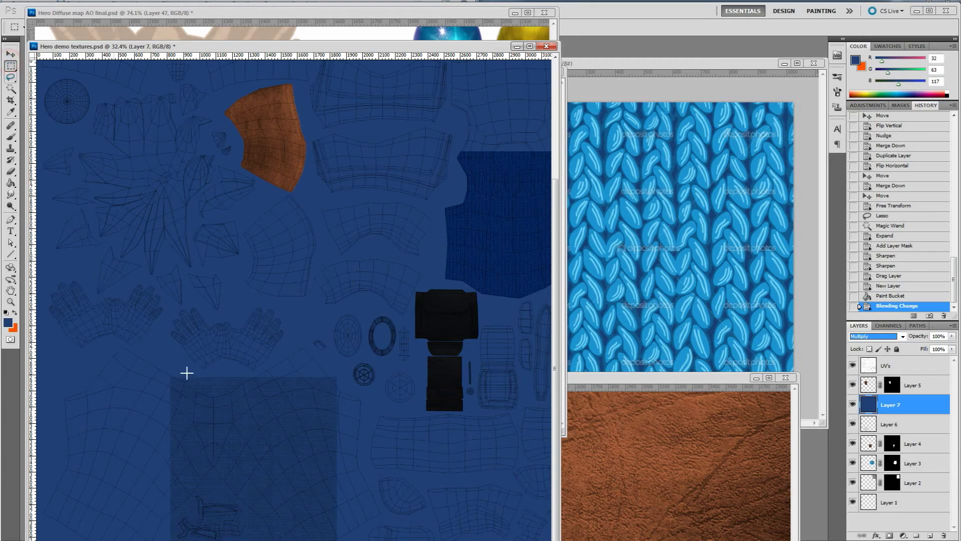
left_click_drag(170, 376, 336, 540)
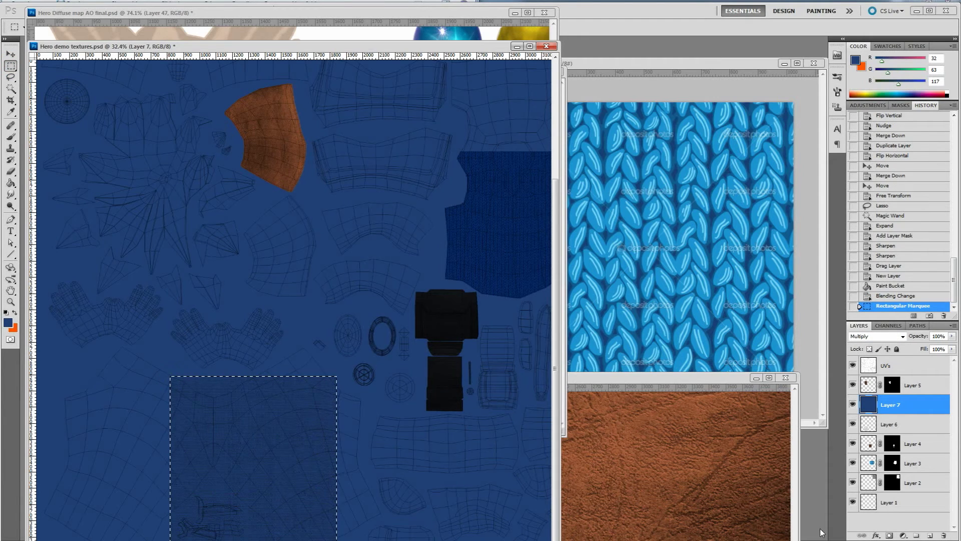
left_click(890, 535)
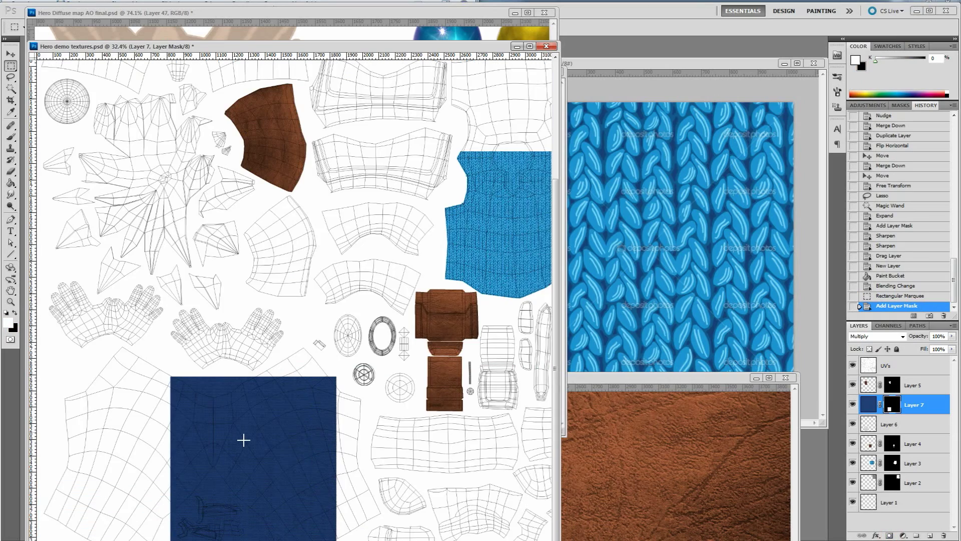
scroll(240, 435, "up", 8, "alt")
left_click_drag(307, 452, 247, 386)
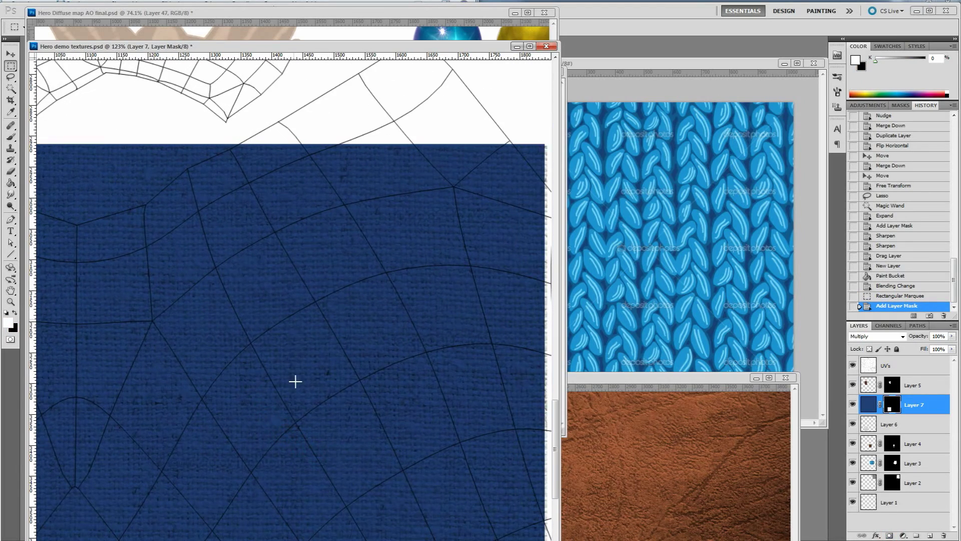
scroll(359, 376, "down", 2, "alt")
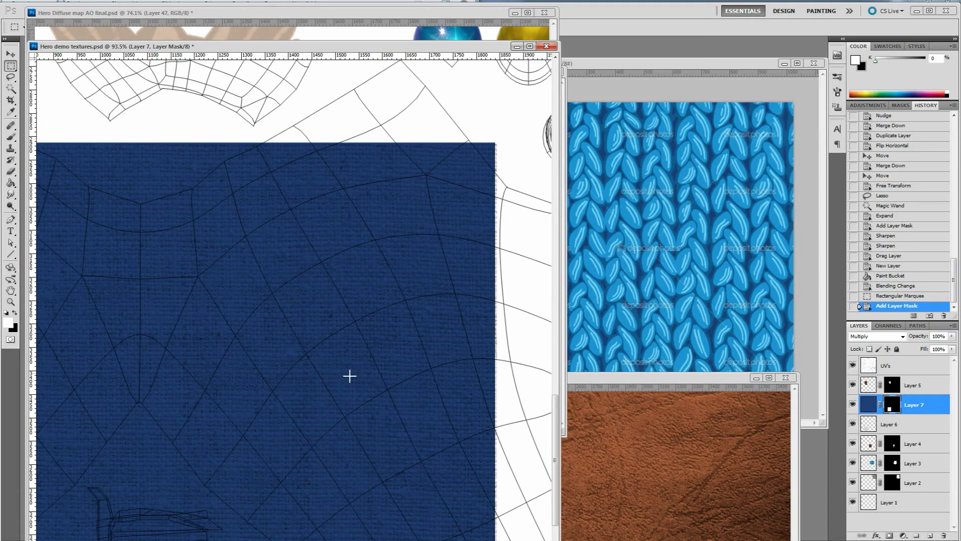
left_click(853, 405)
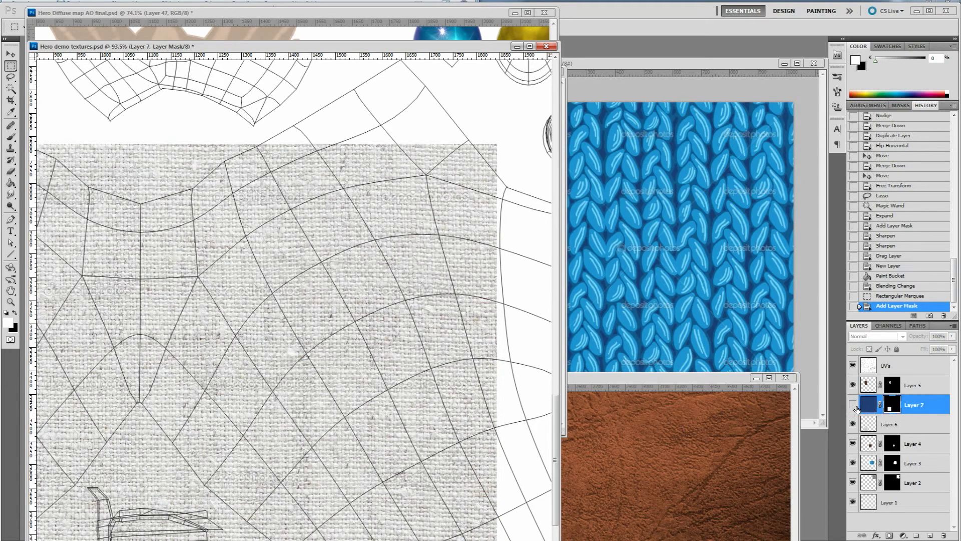
left_click(854, 405)
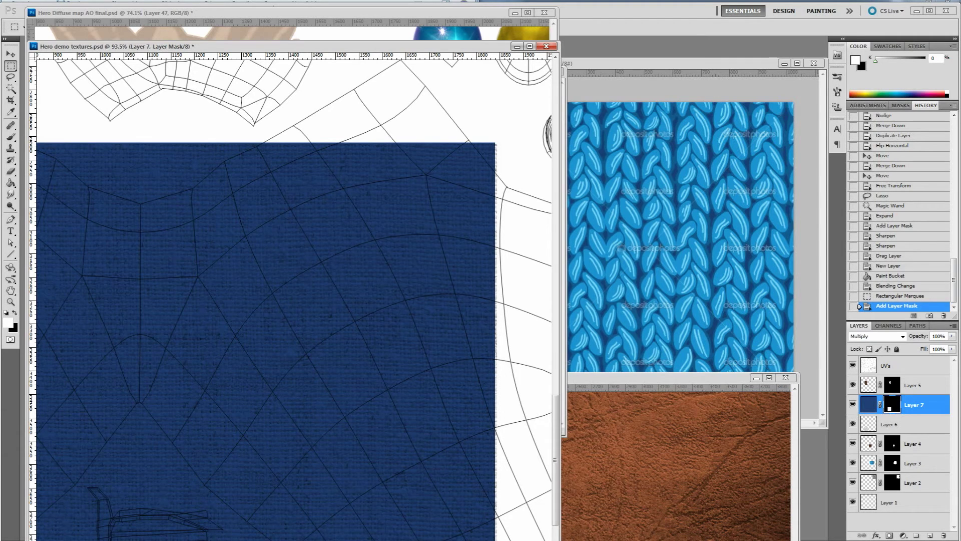
Step: Show the blue gem in Hero Diffuse map AO final.psd and open ruby.jpg from the textures folder beside it
mouse_move(157, 539)
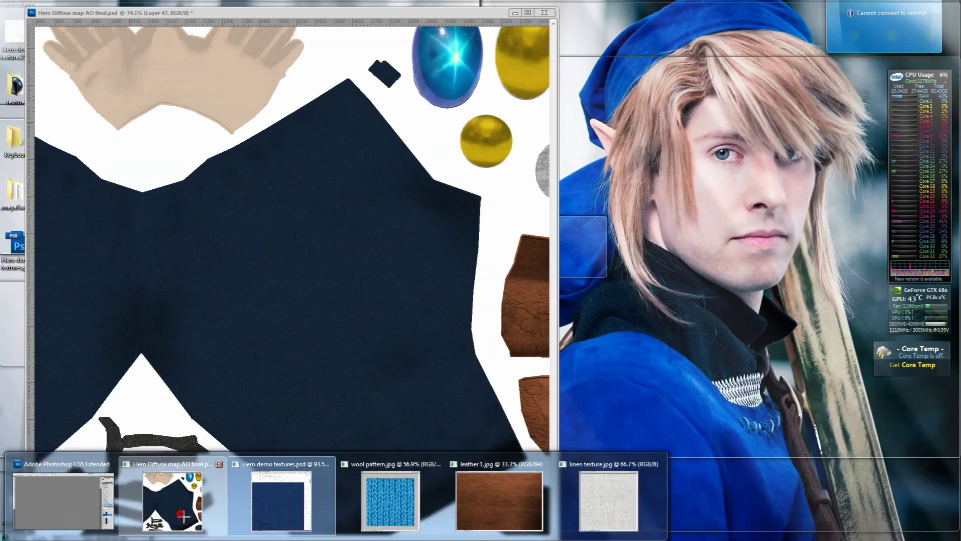
left_click(171, 501)
left_click_drag(433, 398, 358, 376)
scroll(332, 331, "up", 10, "alt")
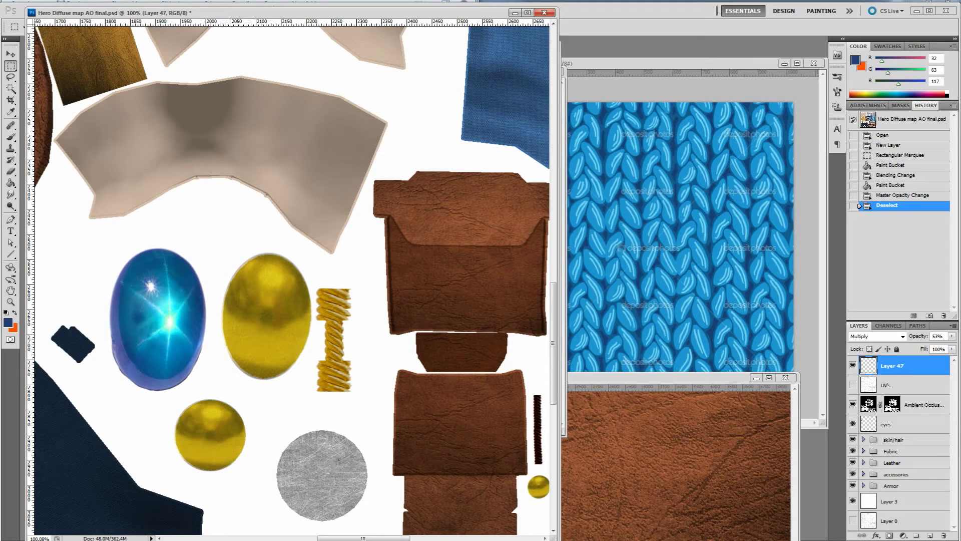
left_click(100, 539)
left_click(178, 498)
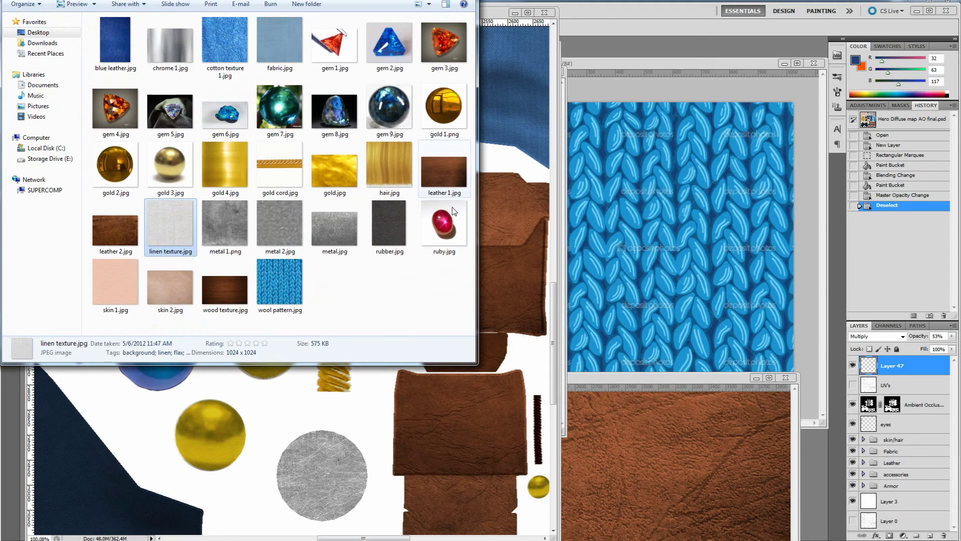
left_click(444, 226)
left_click_drag(454, 244, 659, 31)
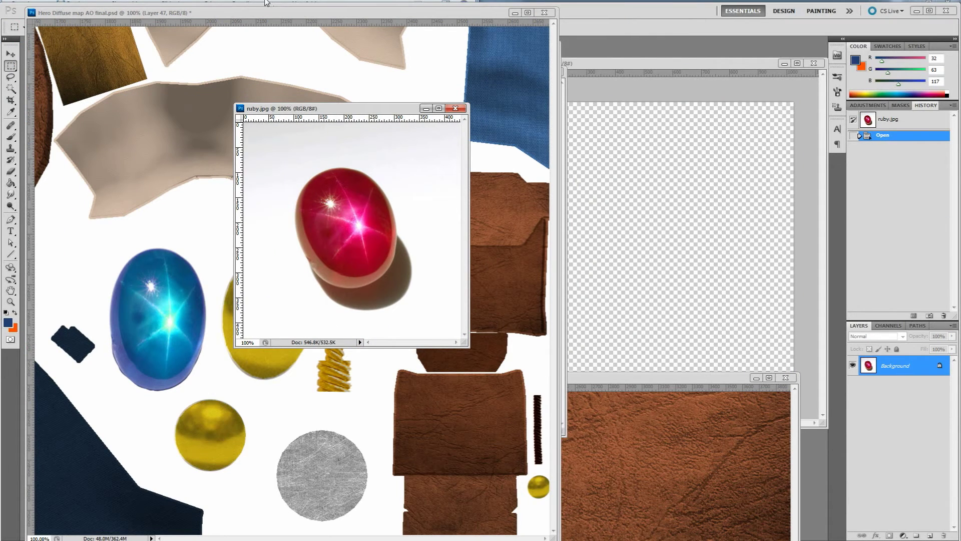
left_click_drag(341, 111, 581, 89)
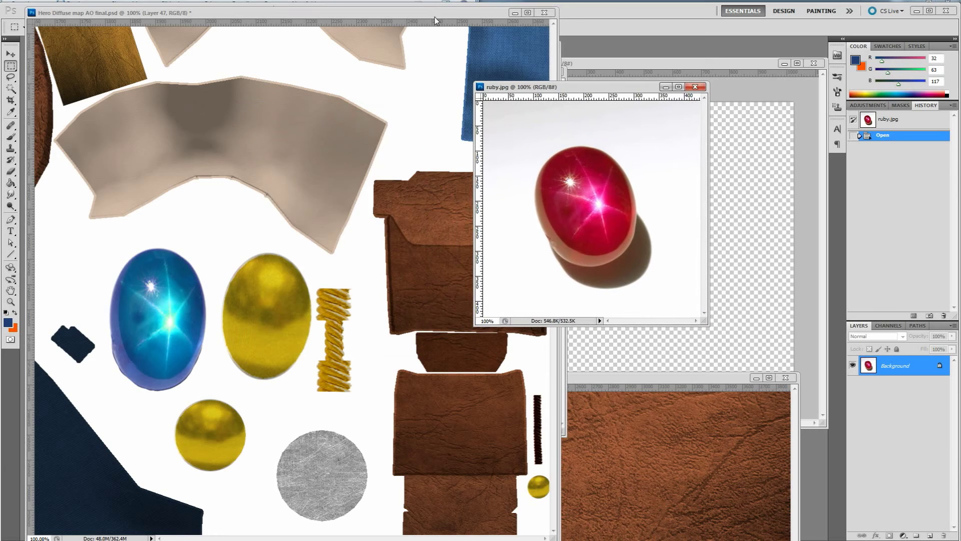
left_click_drag(434, 14, 386, 88)
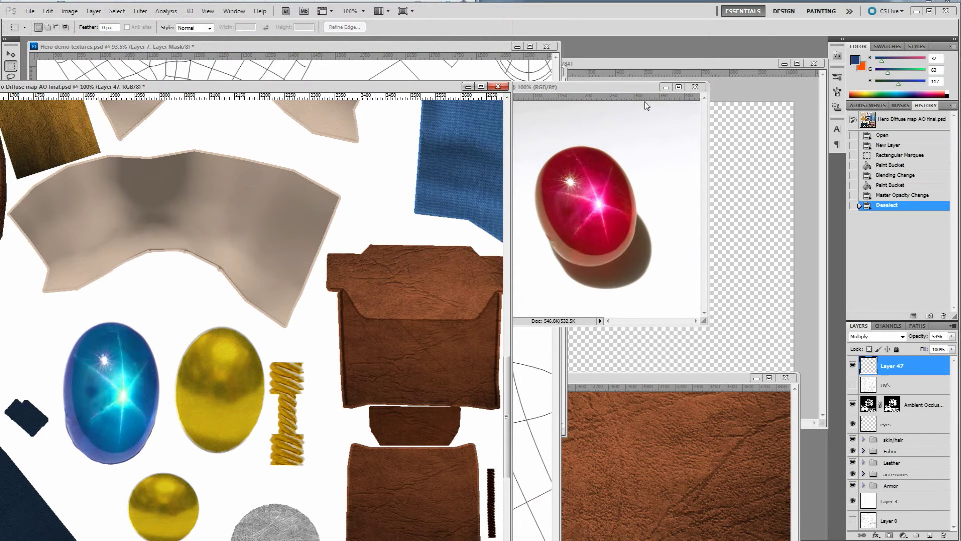
Step: Try Hue/Saturation variations on ruby.jpg, including hue -155, saturation +3 and lightness -52, and cancel the adjustment
left_click(644, 87)
left_click(69, 10)
mouse_move(93, 36)
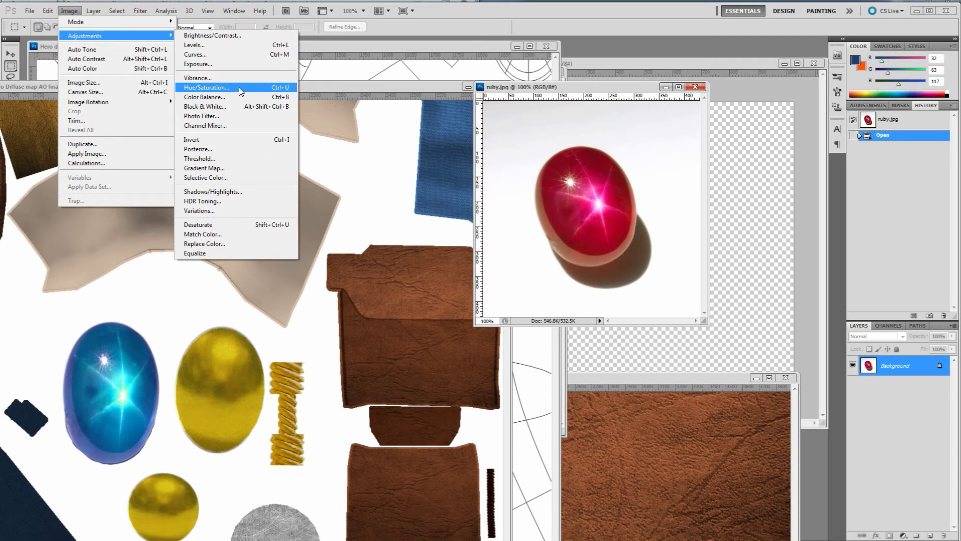
left_click(207, 87)
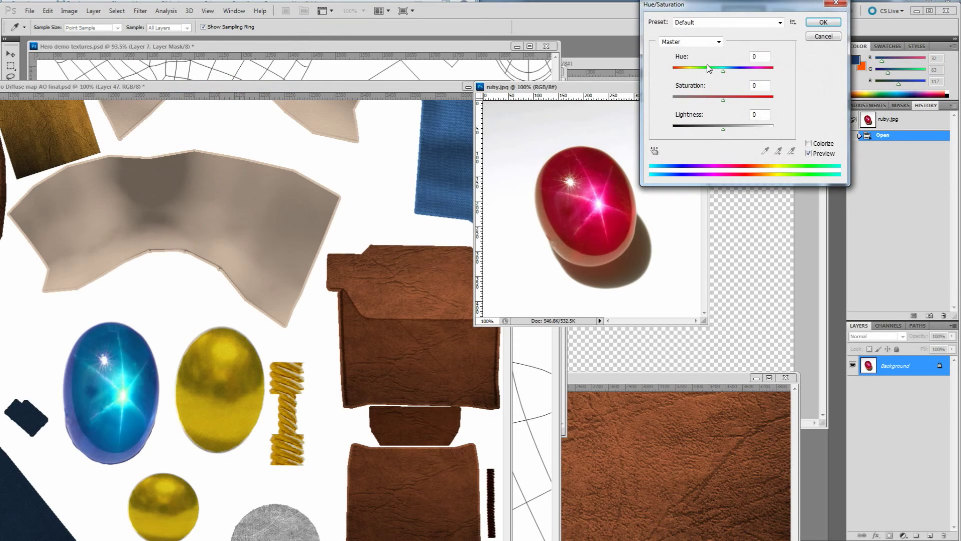
left_click_drag(723, 73, 680, 73)
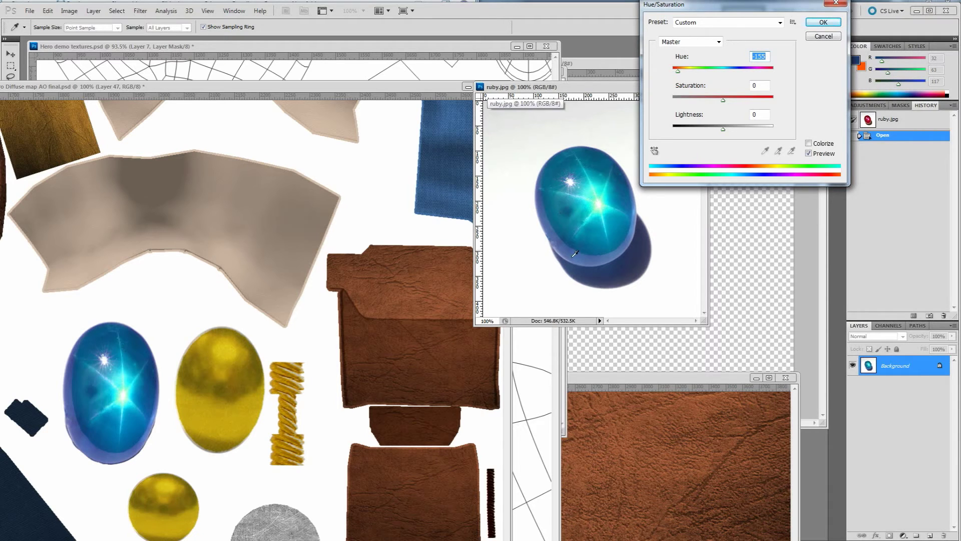
left_click_drag(723, 101, 697, 131)
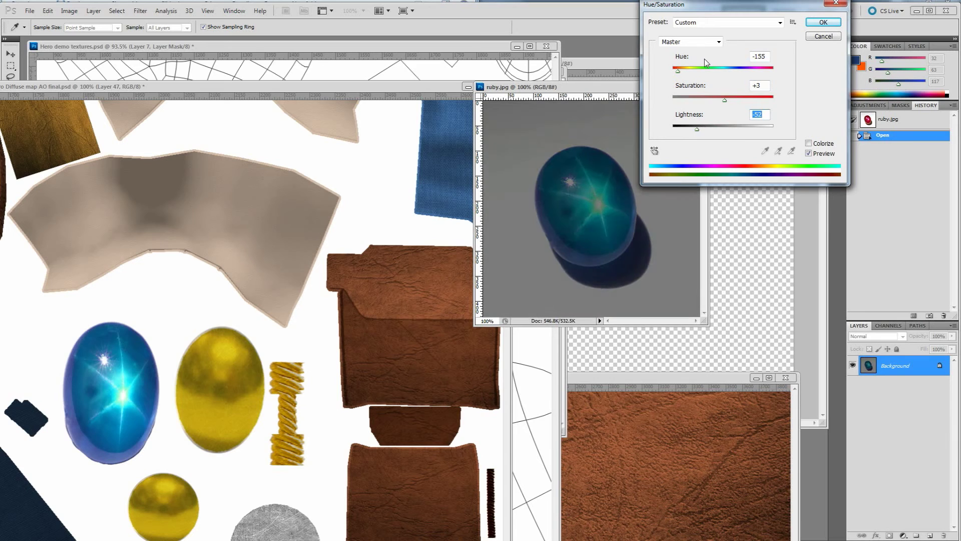
left_click_drag(679, 72, 743, 73)
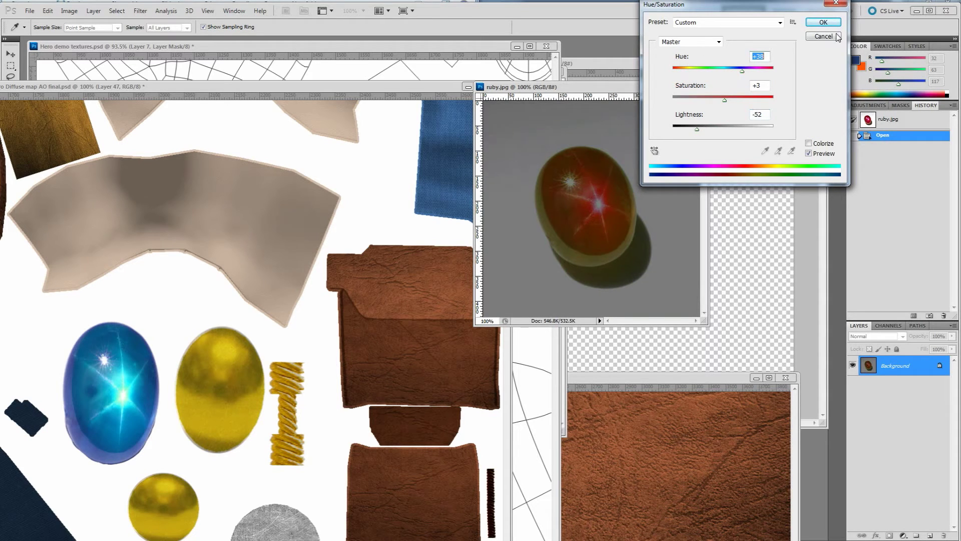
left_click(824, 36)
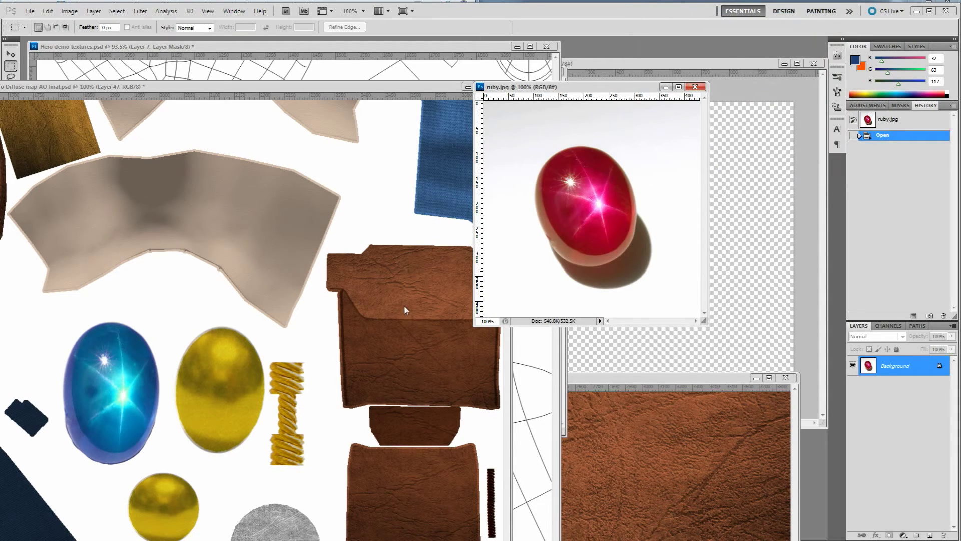
Step: Bring Hero Diffuse map AO final.psd forward and compare gold 1.png, gold 3.jpg and gold 2.jpg in the textures folder
left_click(349, 86)
scroll(358, 443, "down", 5, "alt")
left_click_drag(320, 427, 351, 264)
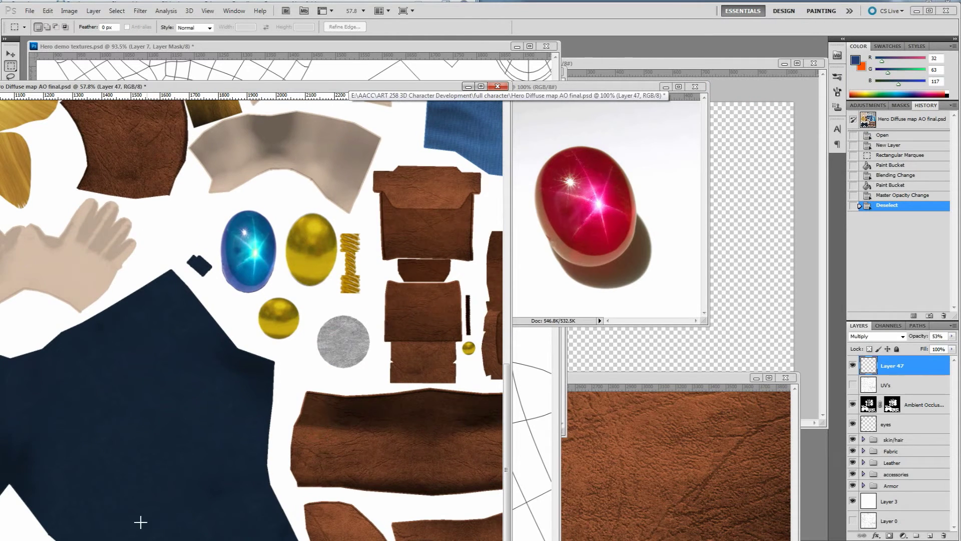
left_click(150, 514)
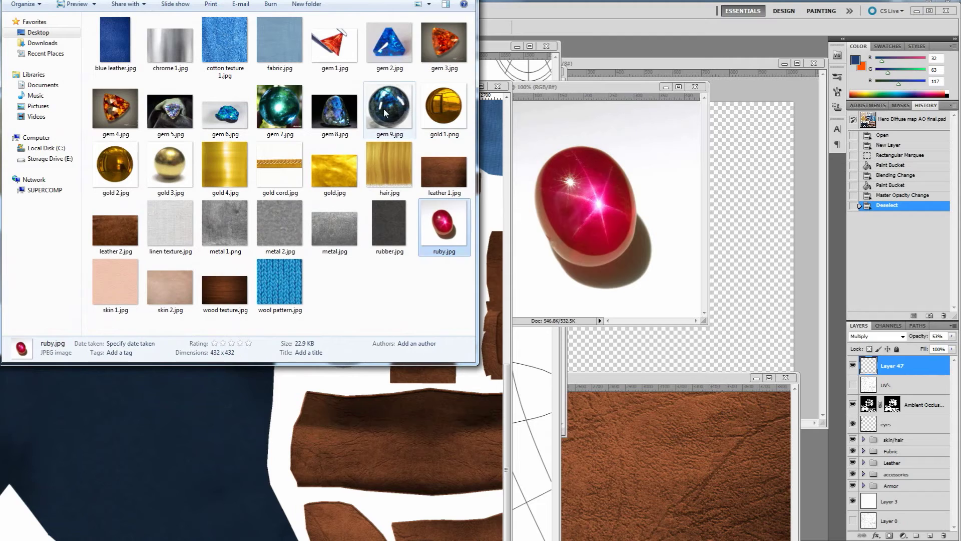
left_click(450, 111)
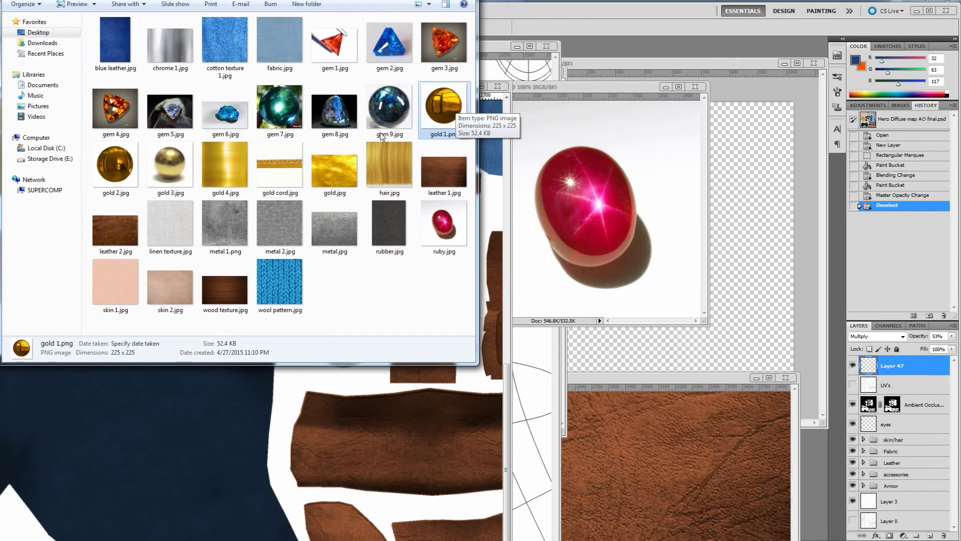
left_click(170, 155)
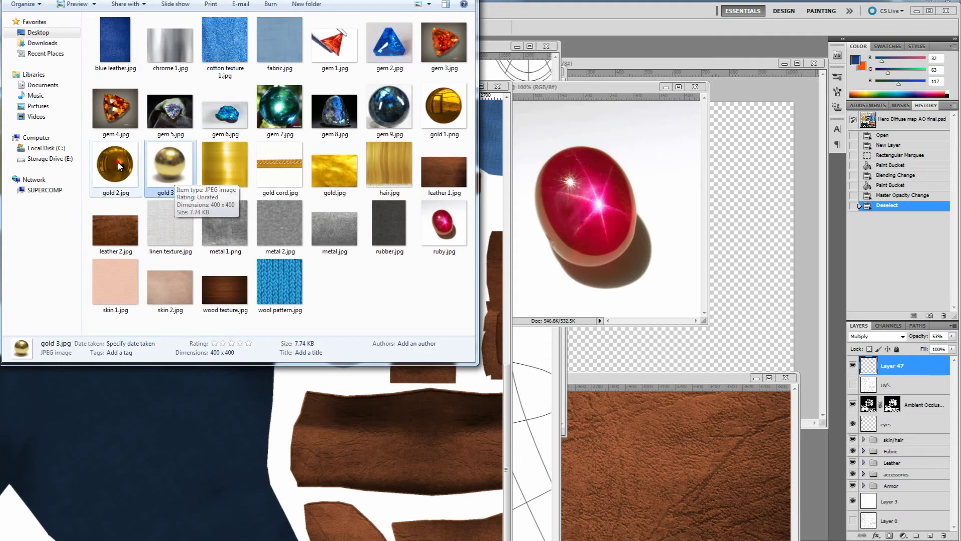
left_click(121, 181)
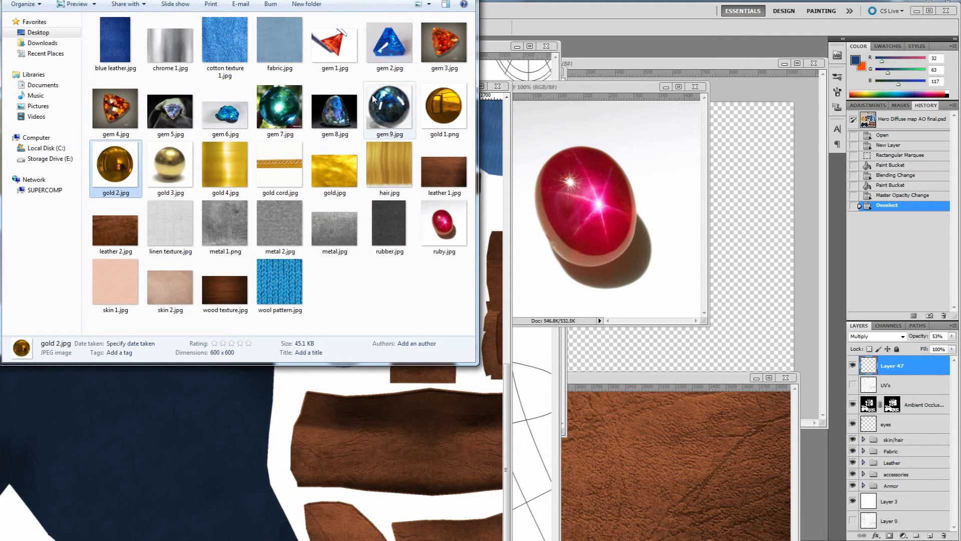
Step: Open Sword diffuse map.psd from the Final maps folder in Photoshop
left_click(62, 540)
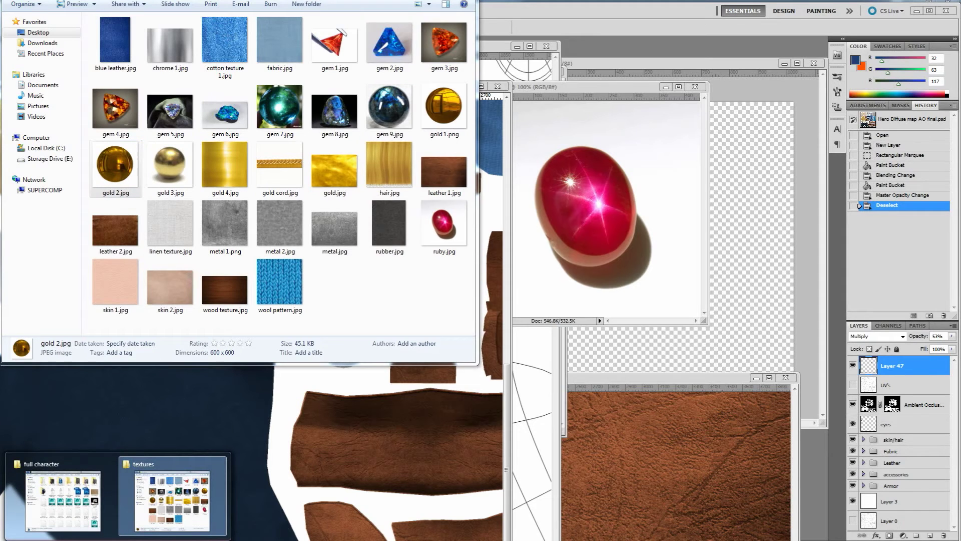
left_click(82, 489)
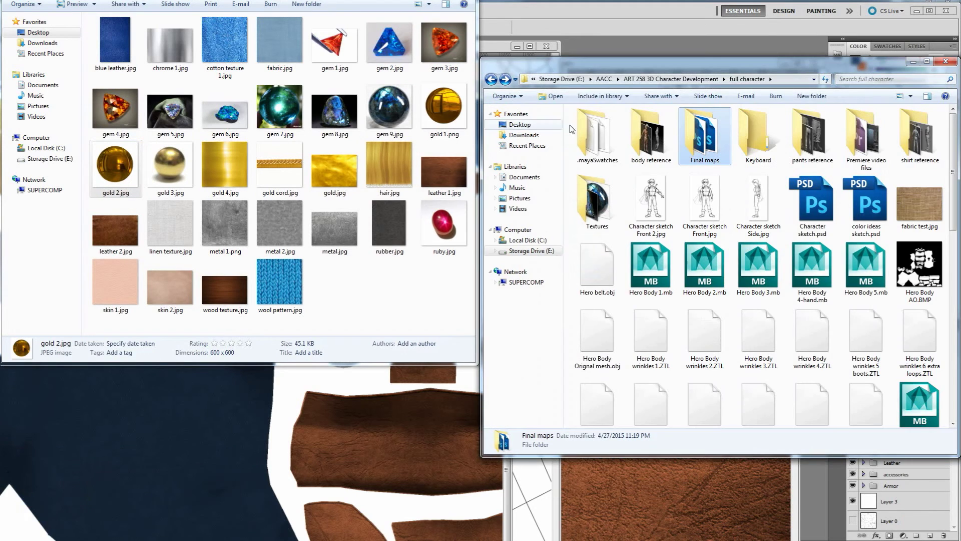
double_click(690, 145)
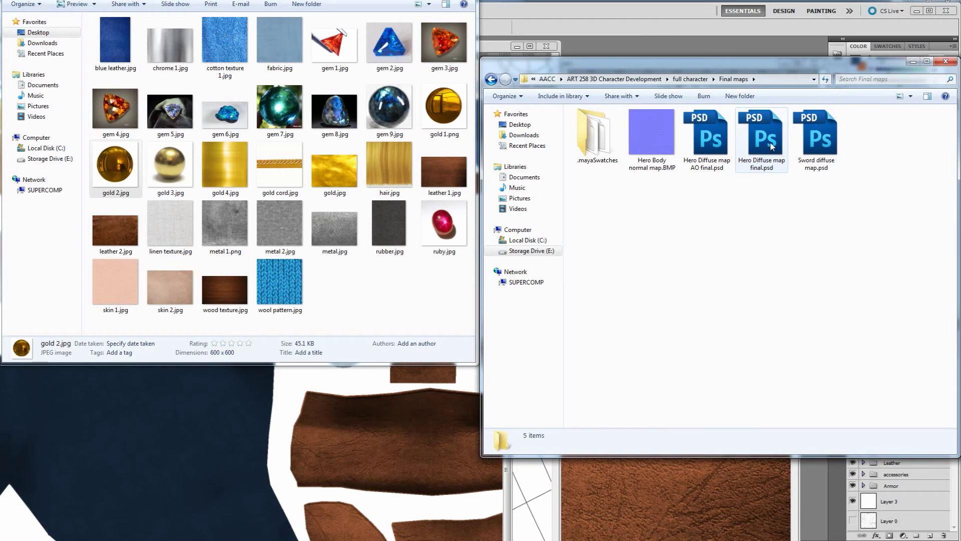
left_click(821, 140)
left_click_drag(821, 139, 695, 52)
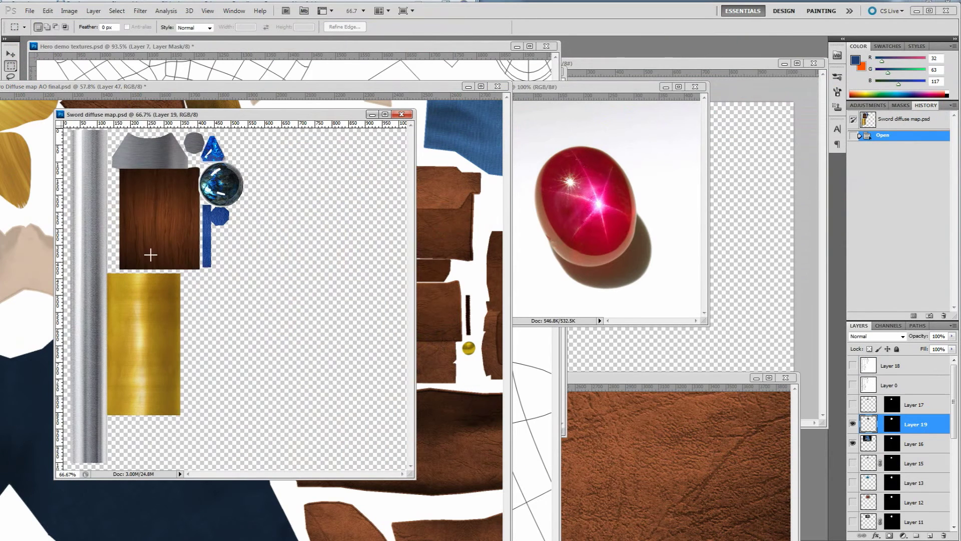
Step: Examine the sword map's gems, wood, brushed metal, gold and blue wrap textures up close
scroll(197, 245, "up", 6, "alt")
left_click_drag(240, 227, 279, 370)
scroll(301, 283, "up", 4, "alt")
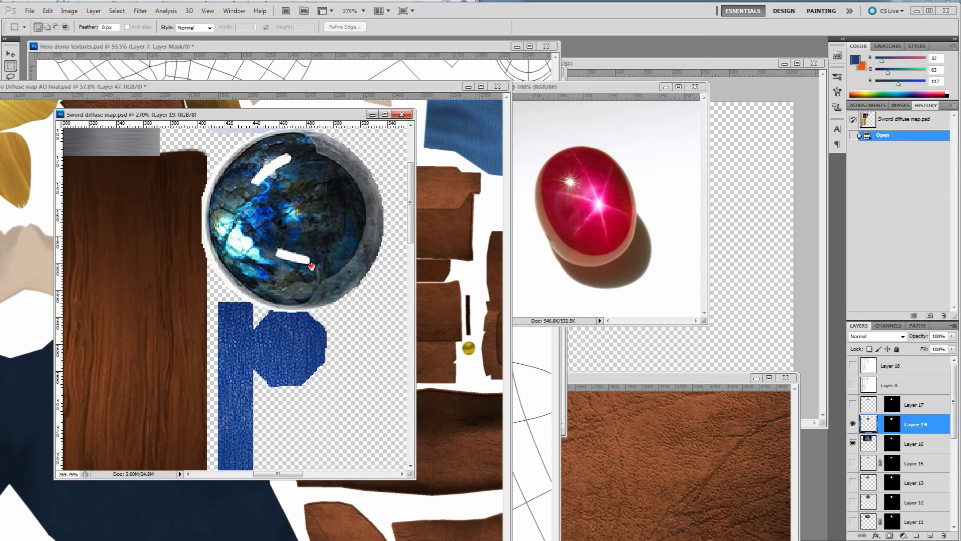
scroll(311, 266, "up", 1)
scroll(259, 273, "down", 4, "alt")
left_click_drag(184, 306, 250, 344)
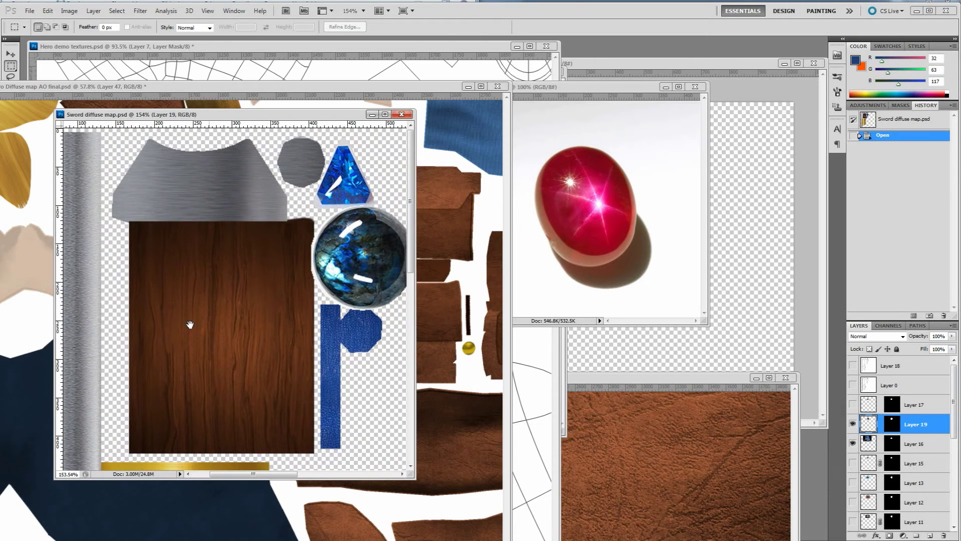
left_click_drag(189, 305, 234, 225)
left_click_drag(241, 322, 223, 260)
scroll(187, 239, "up", 4)
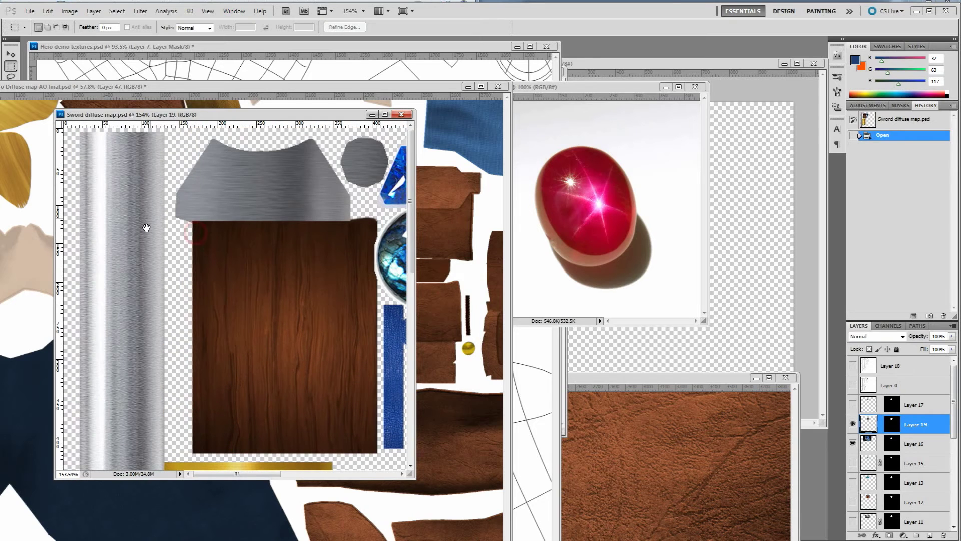
left_click_drag(200, 455, 190, 274)
left_click_drag(181, 344, 210, 254)
left_click_drag(233, 393, 151, 339)
left_click_drag(231, 290, 178, 411)
left_click_drag(234, 311, 191, 426)
left_click_drag(268, 328, 255, 365)
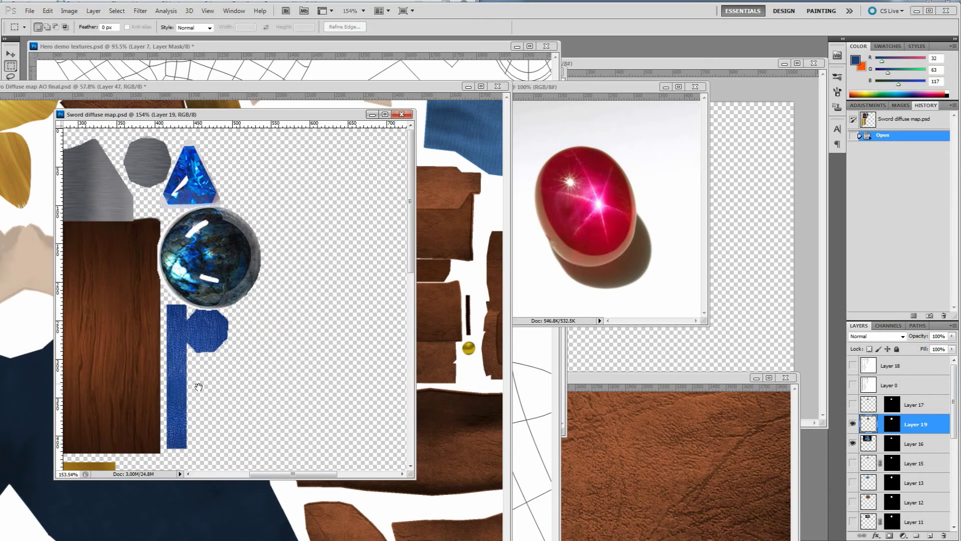
left_click_drag(199, 387, 232, 344)
scroll(227, 344, "up", 4, "alt")
scroll(191, 301, "down", 3, "alt")
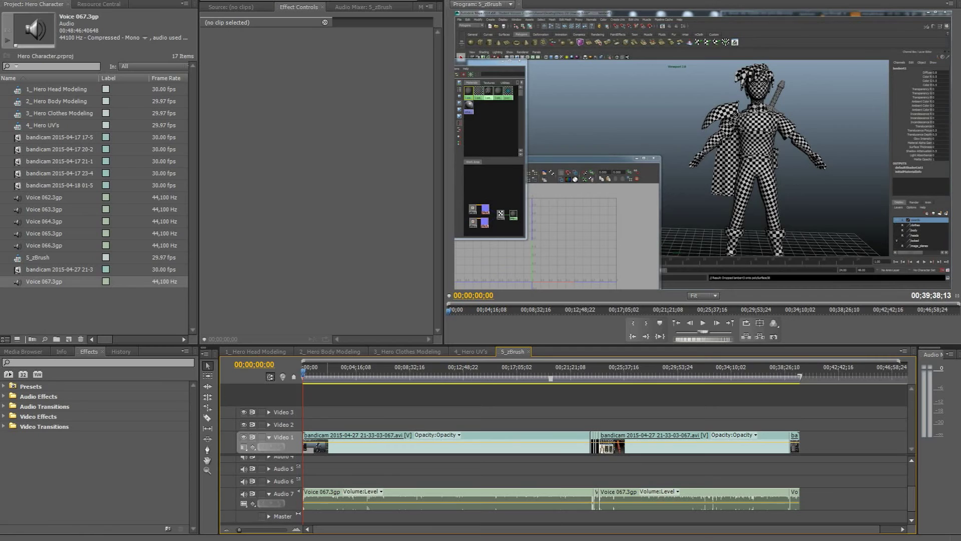
Step: Switch to Maya and examine the textured hero from the front around to the sword on his back
left_click(157, 509)
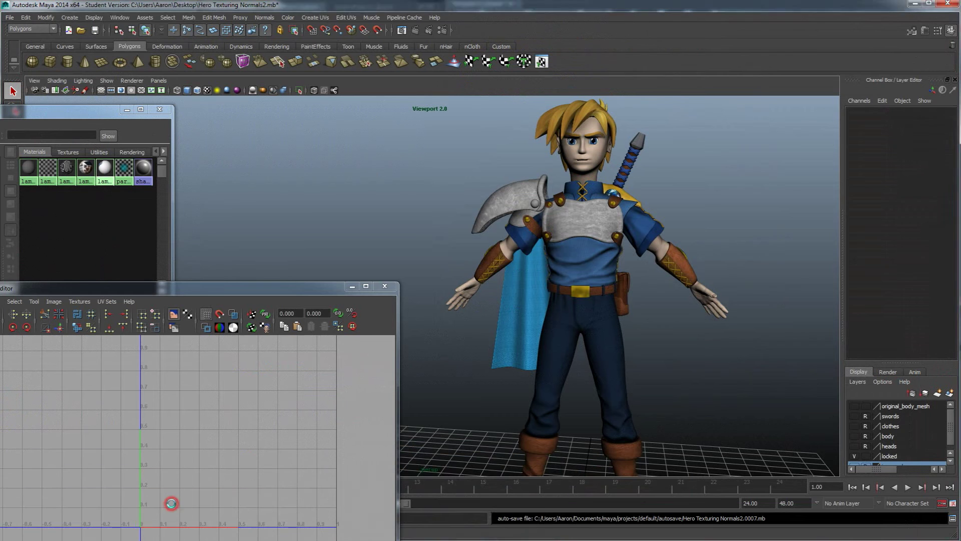
left_click(456, 263)
mouse_move(567, 276)
left_mouse_down("alt")
mouse_move(541, 271)
mouse_move(559, 273)
left_mouse_up("alt")
scroll(642, 293, "up", 5)
middle_click_drag(560, 273, 586, 355, "alt")
left_click_drag(585, 355, 545, 326, "alt")
middle_click_drag(545, 326, 557, 303, "alt")
left_click_drag(525, 306, 574, 306, "alt")
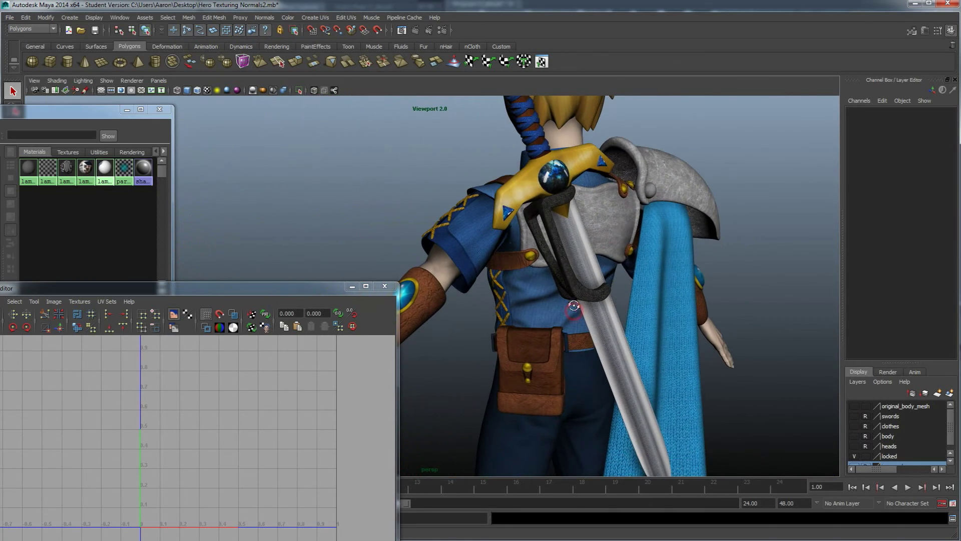
Step: Minimize the UV editor window, select the strap piece holding the sword and inspect the hero from back and front
left_click(352, 286)
left_click_drag(350, 286, 519, 301, "alt")
left_click(498, 267)
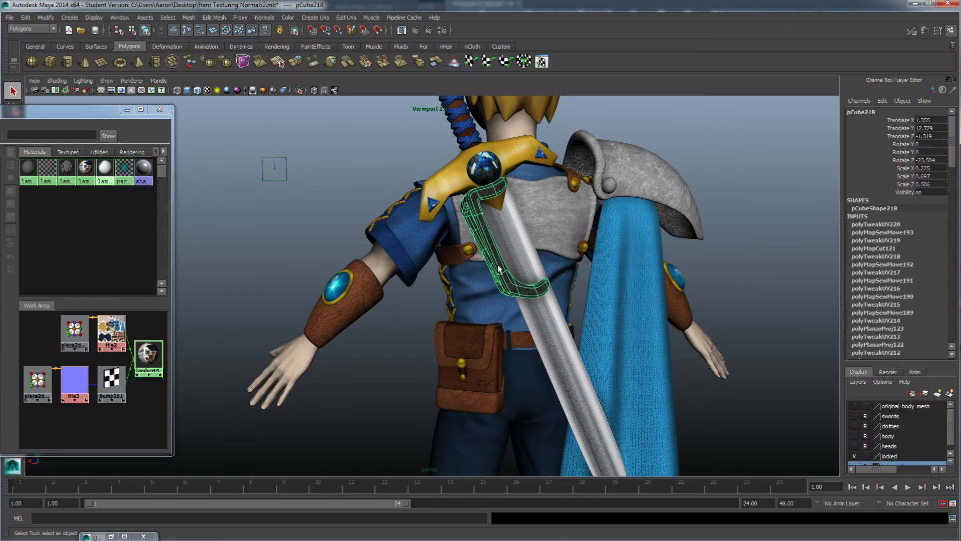
right_click_drag(499, 273, 488, 388, "alt")
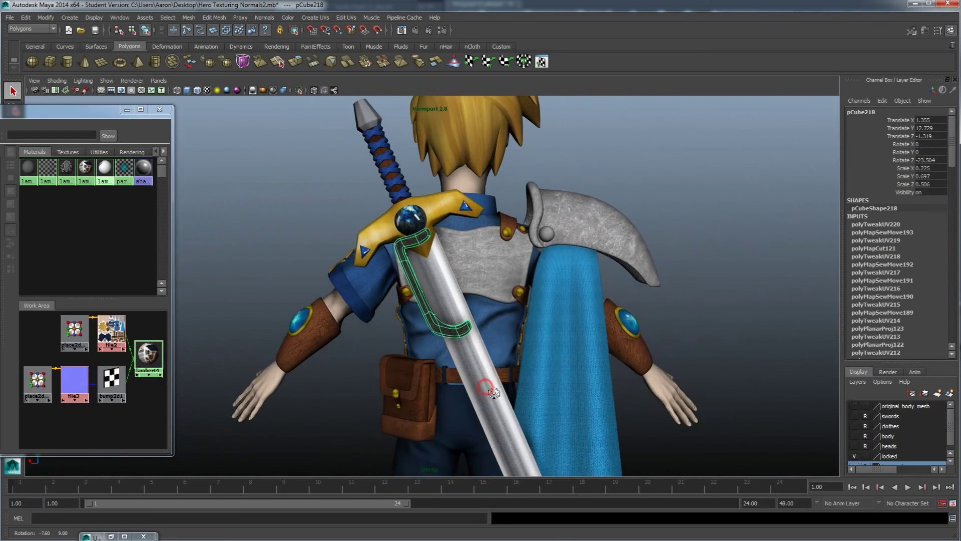
left_click_drag(490, 388, 521, 346, "alt")
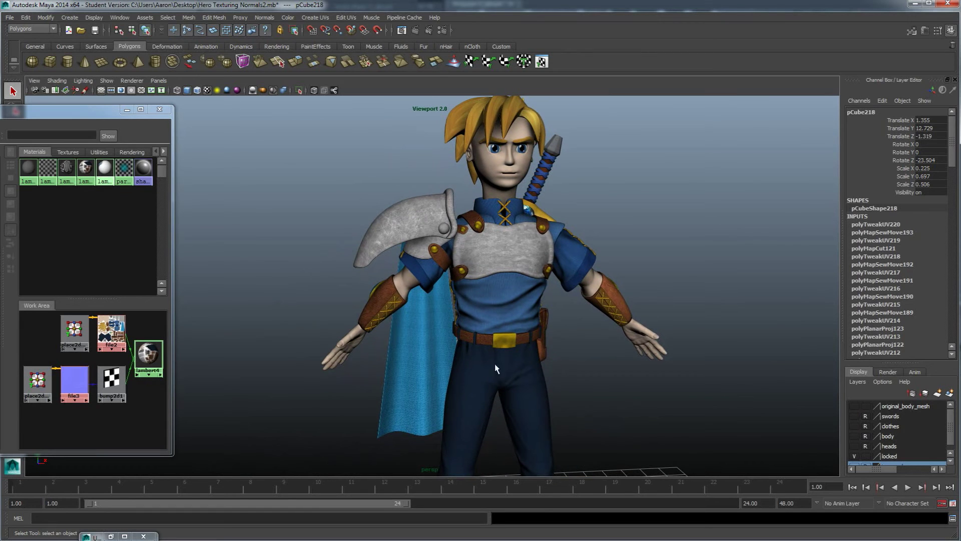
left_click_drag(376, 408, 370, 408, "alt")
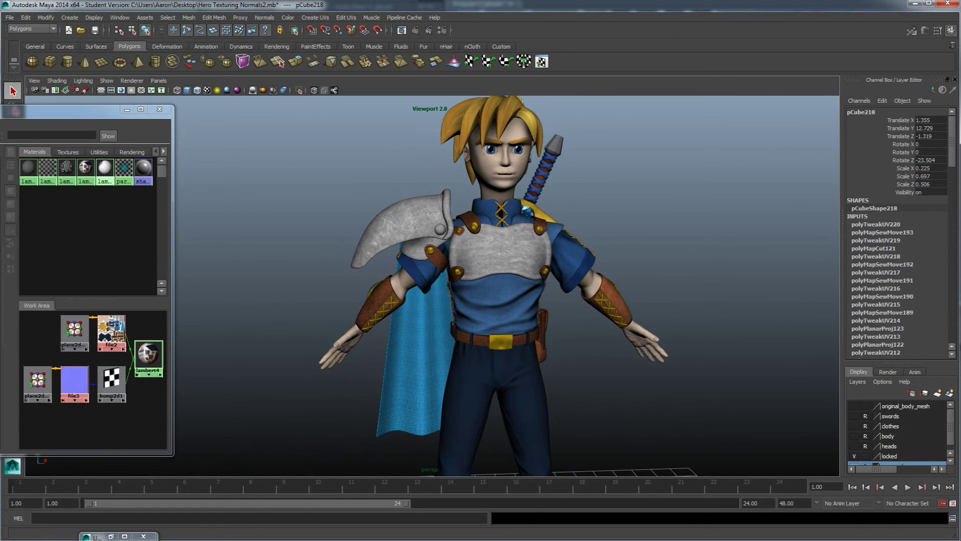
Step: Switch back to Photoshop, show the entire Hero Diffuse map AO final.psd layout and move its window fully into view
mouse_move(173, 515)
left_click(156, 501)
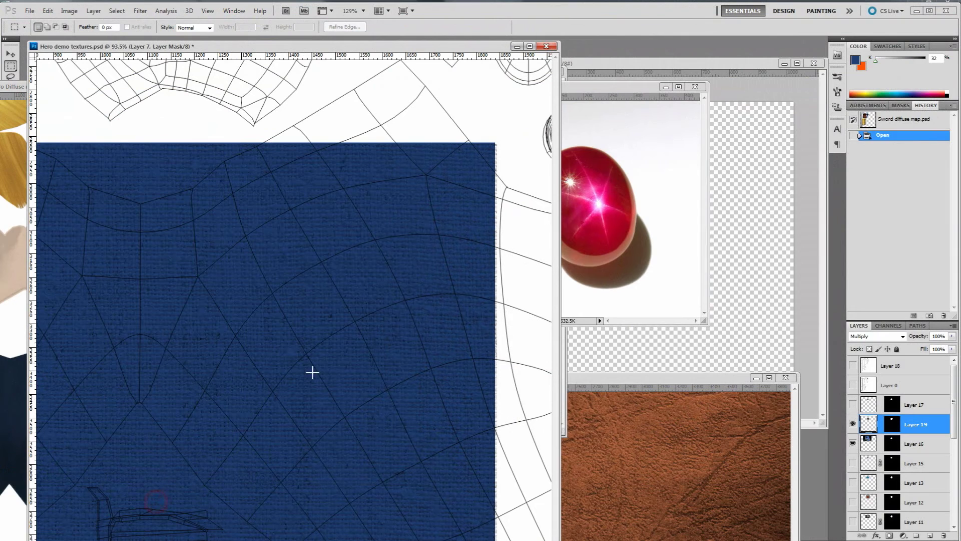
left_click(11, 160)
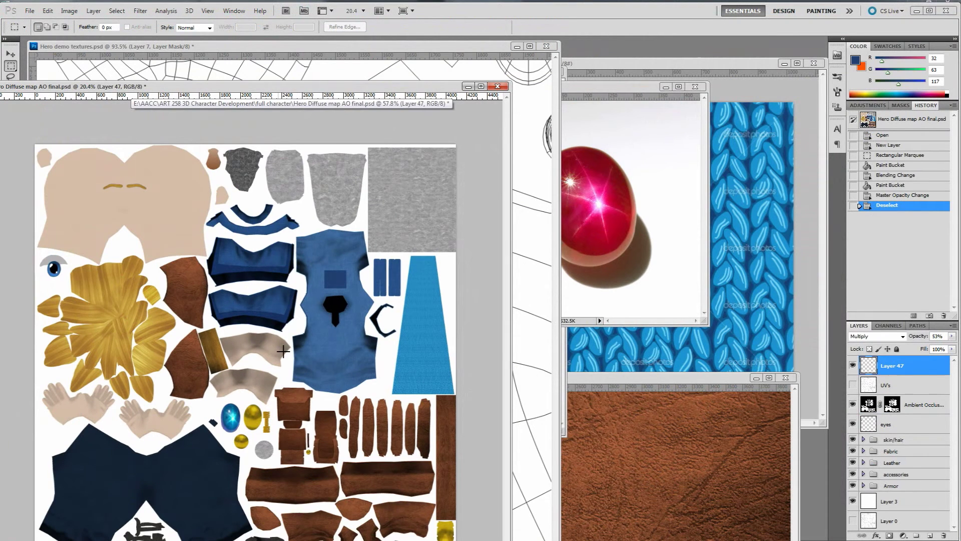
scroll(863, 389, "up", 3, "alt")
scroll(863, 389, "down", 2, "alt")
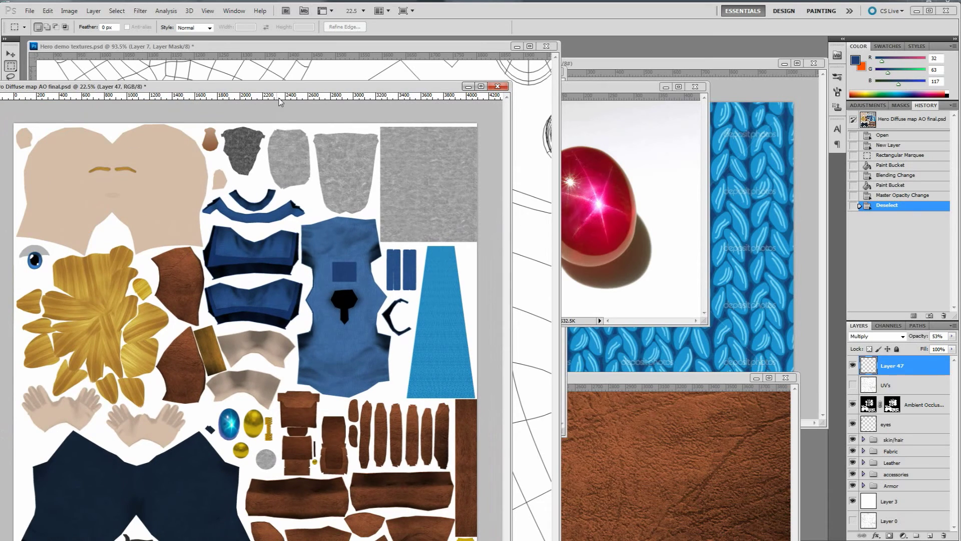
left_click_drag(282, 91, 473, 46)
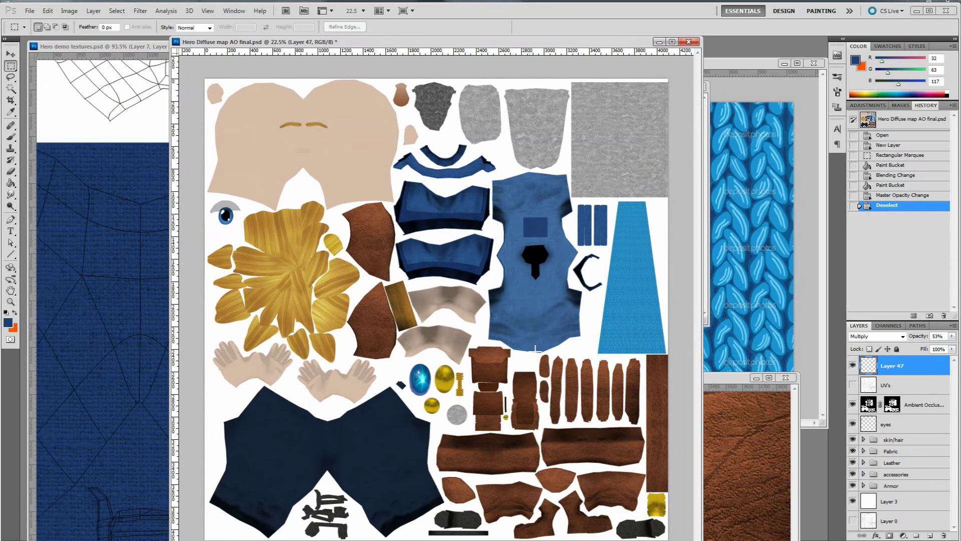
Step: Toggle the Ambient Occlusion and UV's layers to compare the shirt with and without baked shading and wireframe
scroll(555, 356, "up", 4, "alt")
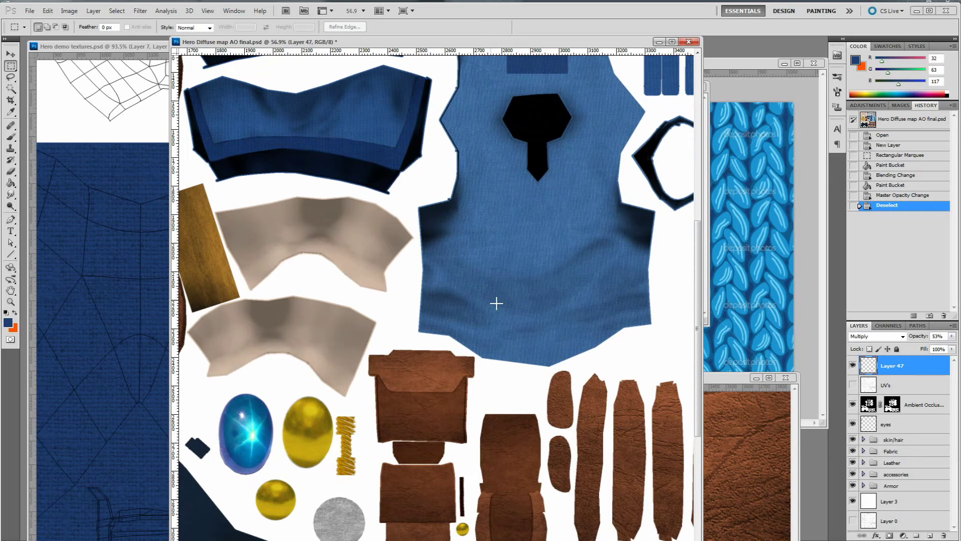
scroll(534, 191, "up", 5)
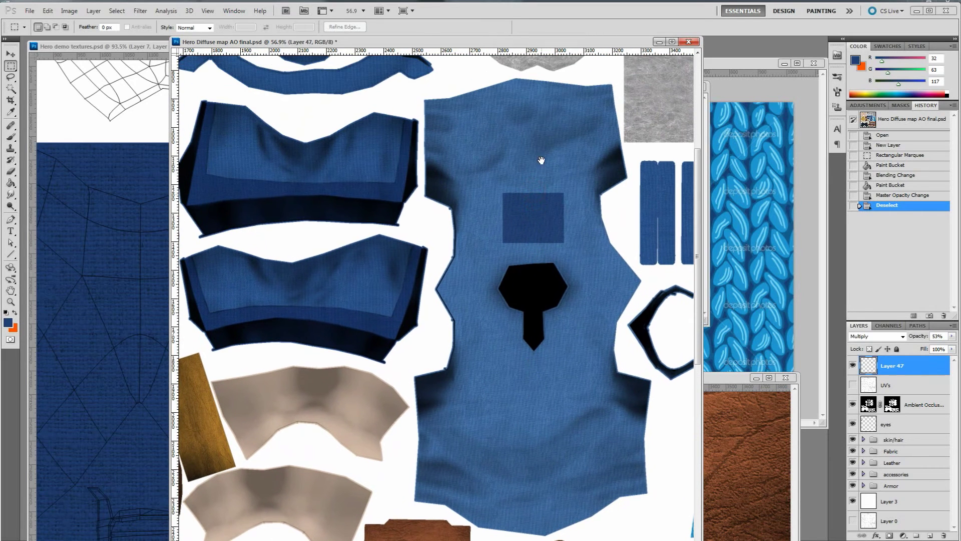
left_click(853, 404)
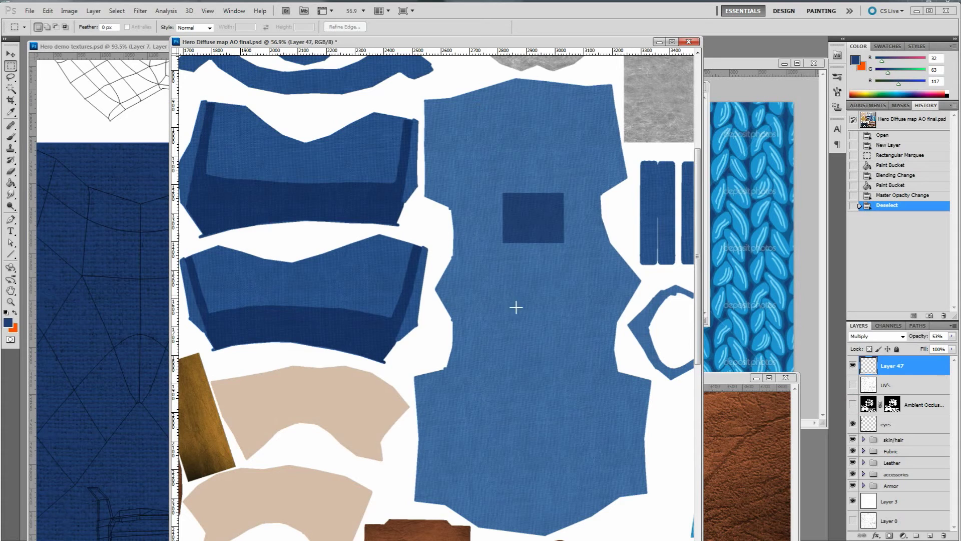
left_click(852, 385)
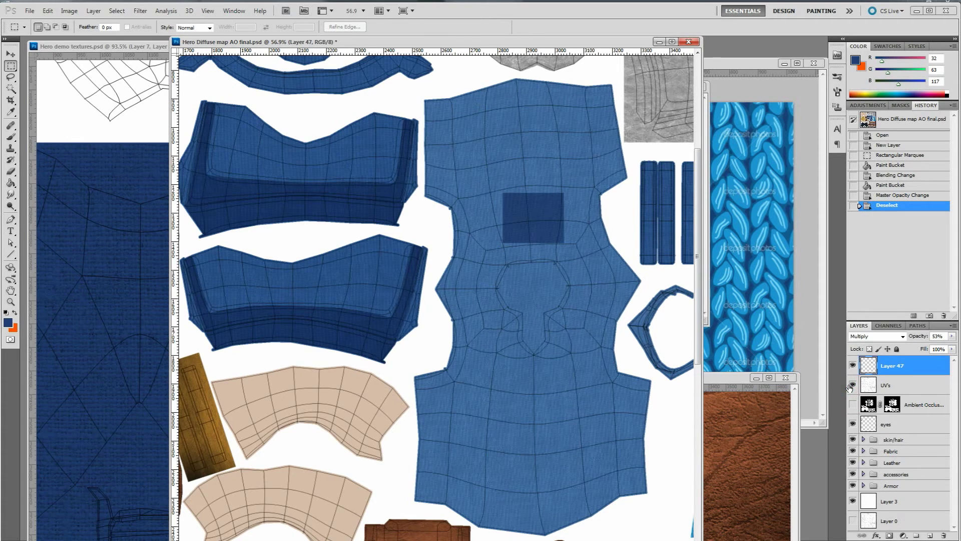
left_click(852, 385)
left_click(853, 404)
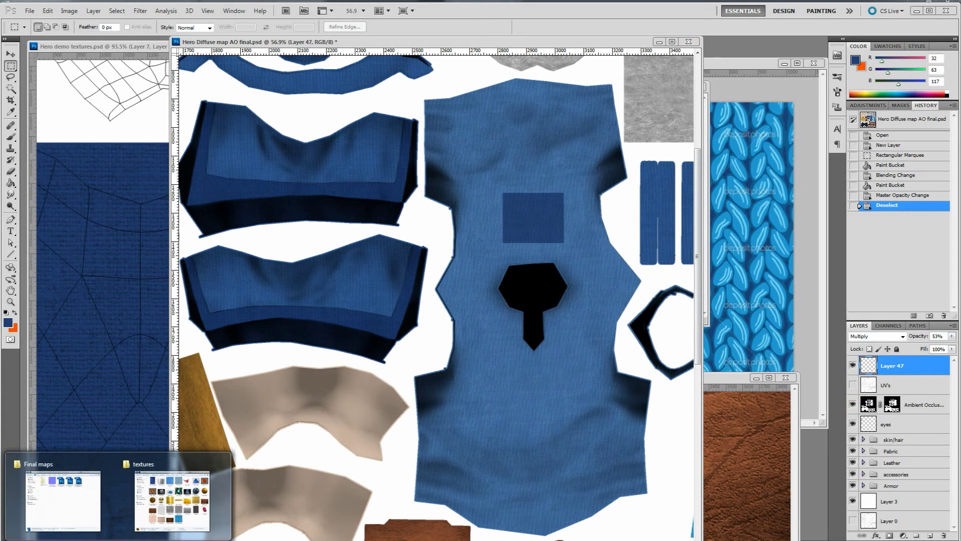
Step: Go back to the full character folder and open Hero Body AO.BMP in the image viewer
left_click(72, 504)
key("alt+Left")
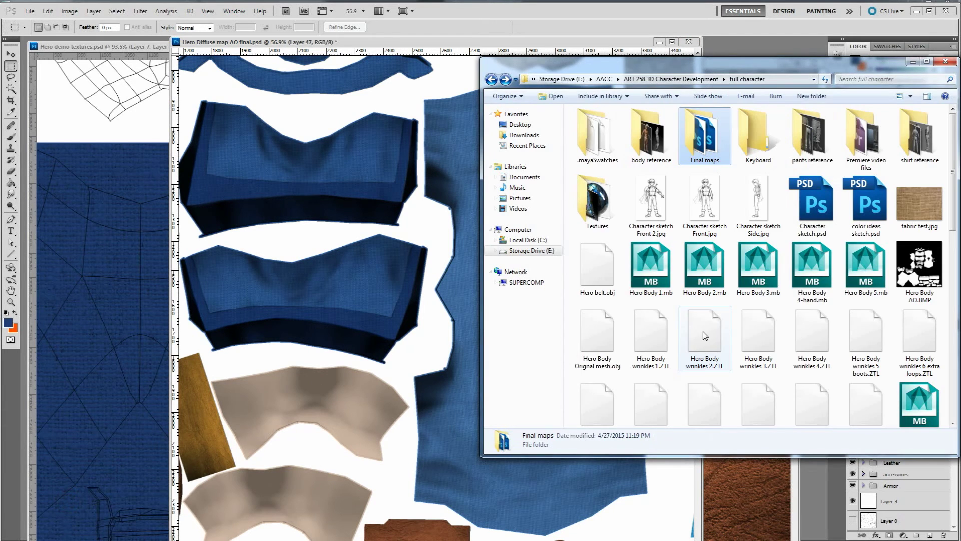
left_click(908, 265)
double_click(907, 264)
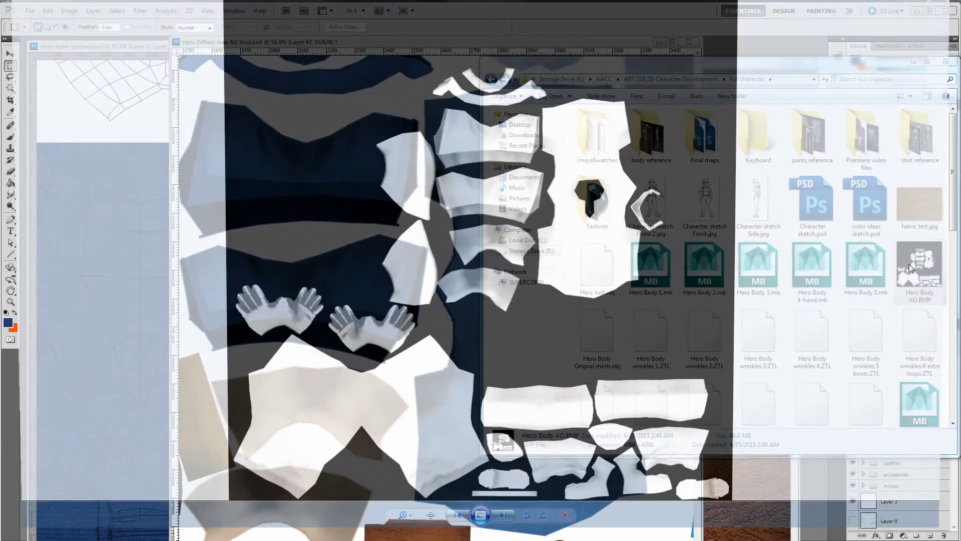
Step: Examine the ambient occlusion shading on the shirt, arm, hand, pants and boot shells in Hero Body AO.BMP
scroll(529, 233, "up", 2)
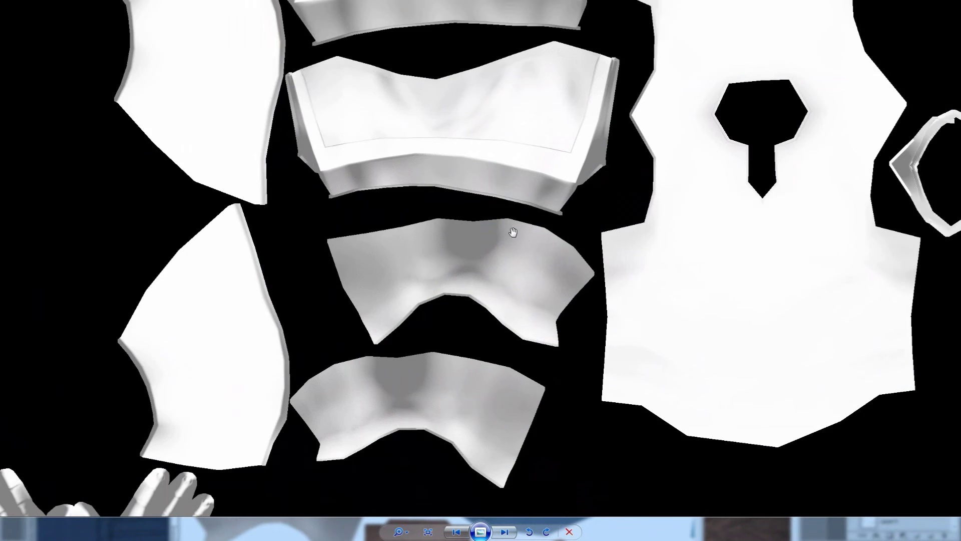
scroll(511, 285, "up", 1)
left_click_drag(502, 308, 527, 7)
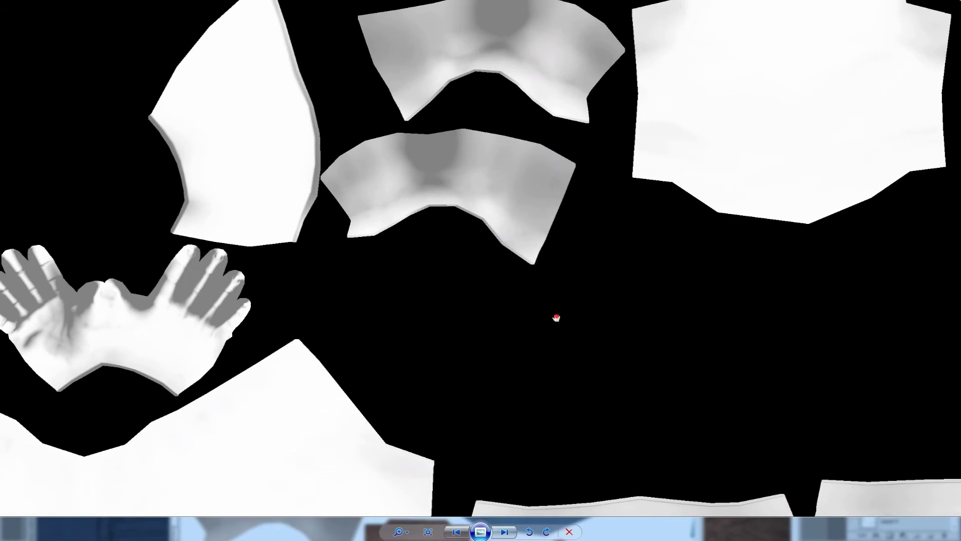
left_click_drag(557, 316, 401, 427)
left_click_drag(516, 401, 494, 68)
left_click_drag(525, 306, 493, 181)
left_click_drag(734, 334, 705, 333)
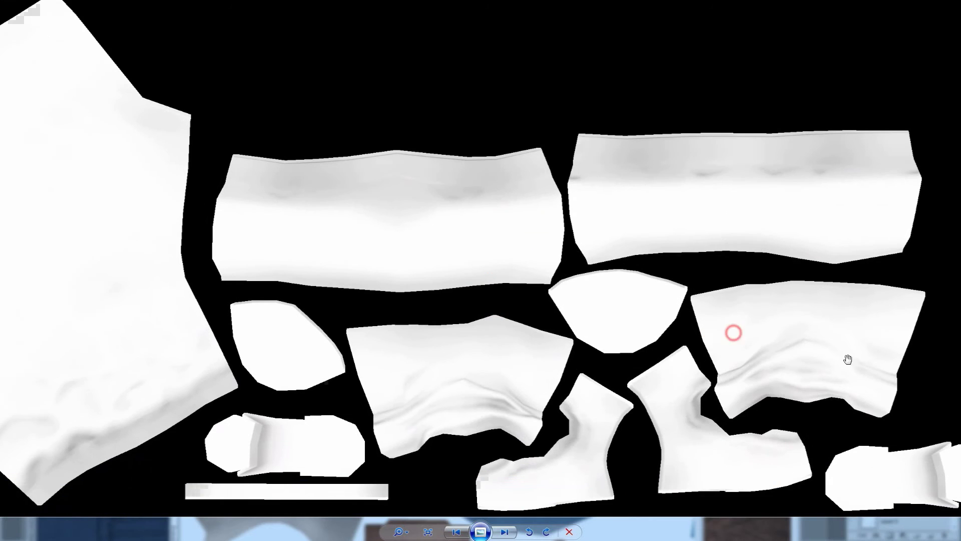
left_click_drag(425, 404, 650, 388)
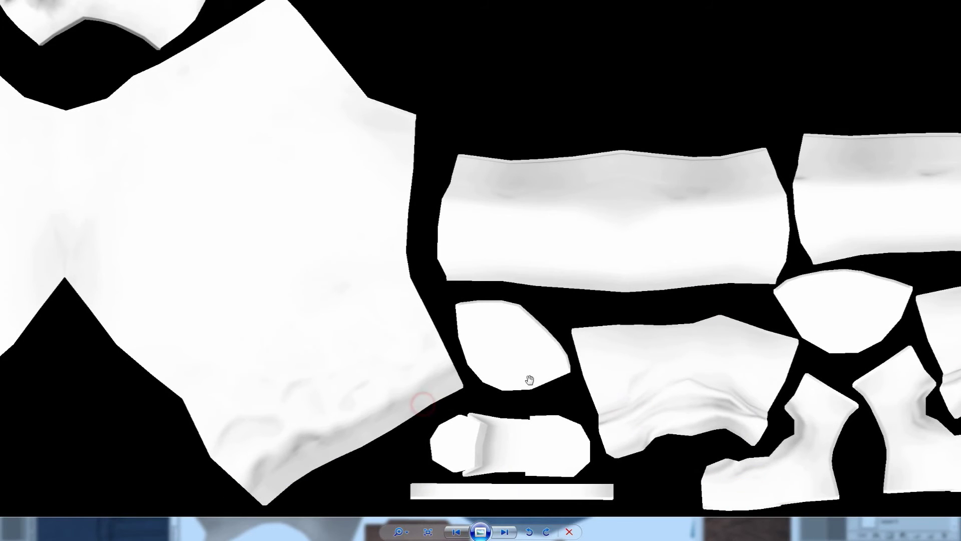
Step: Leave the ambient occlusion image and show the entire Hero Diffuse map AO final.psd layout in Photoshop
scroll(107, 391, "down", 1)
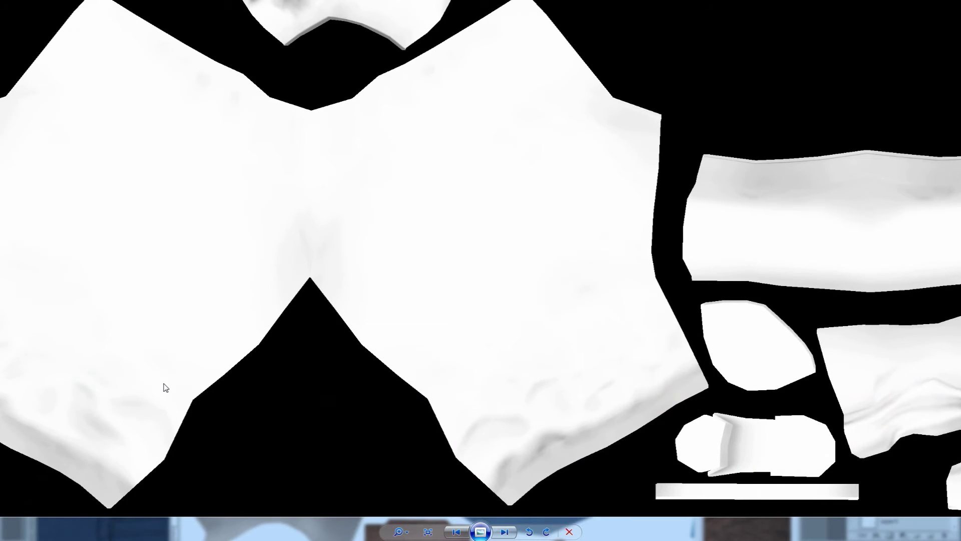
scroll(164, 389, "down", 2)
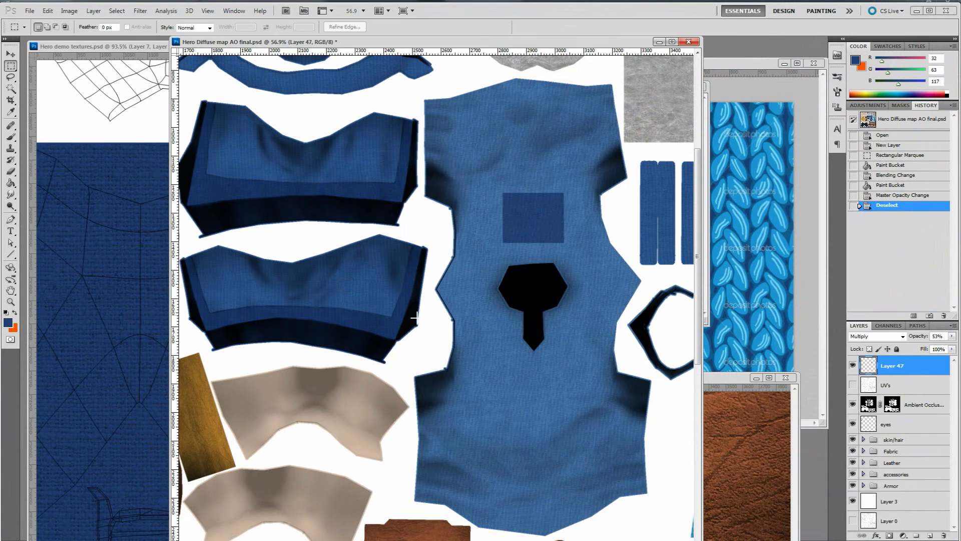
scroll(415, 316, "down", 2, "alt")
scroll(459, 330, "down", 1, "alt")
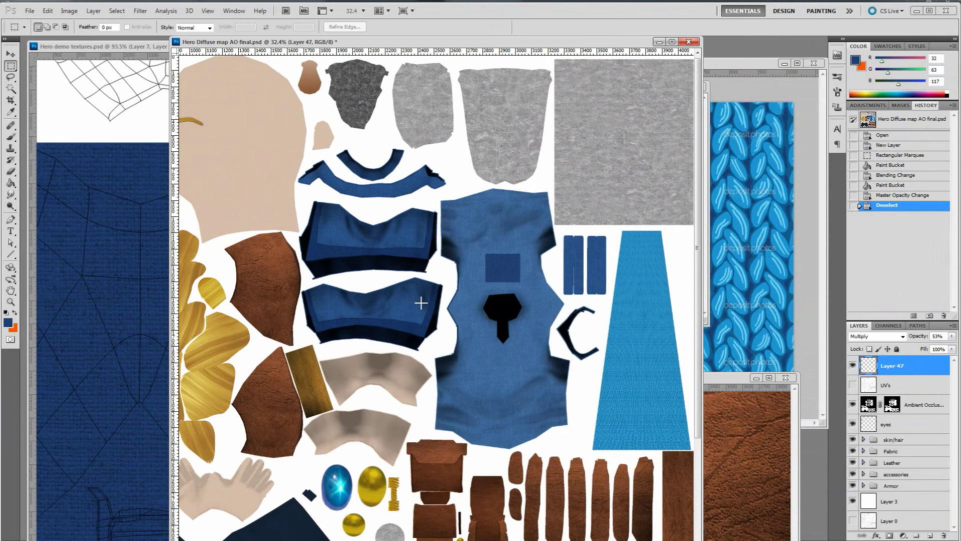
scroll(401, 315, "down", 3, "alt")
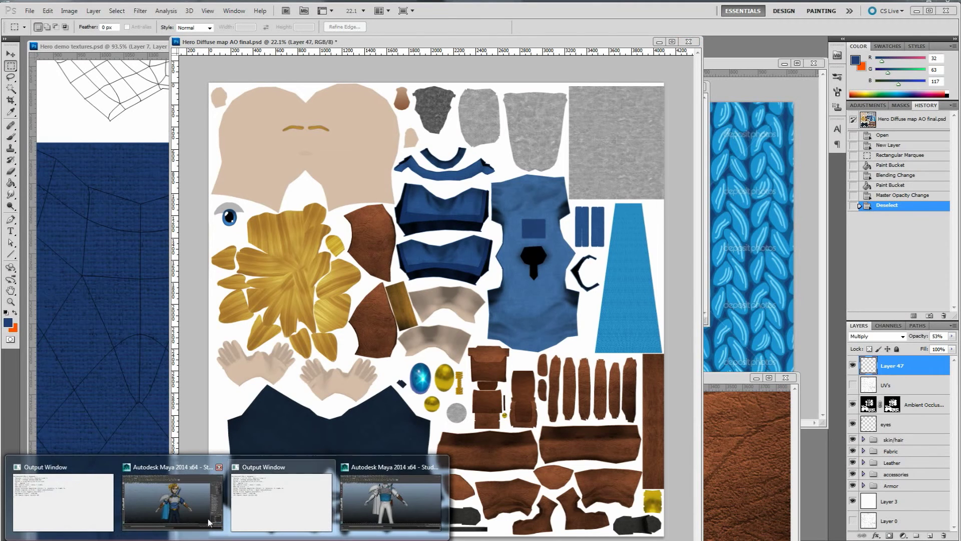
Step: Switch to the Maya scene Hero Texturing Normals2.mb and examine the finished textured hero from the front, including a close view of the torso
left_click(190, 511)
left_click_drag(533, 345, 555, 345, "alt")
middle_click_drag(543, 380, 521, 292, "alt")
scroll(519, 294, "down", 3)
left_click_drag(520, 295, 423, 328, "alt")
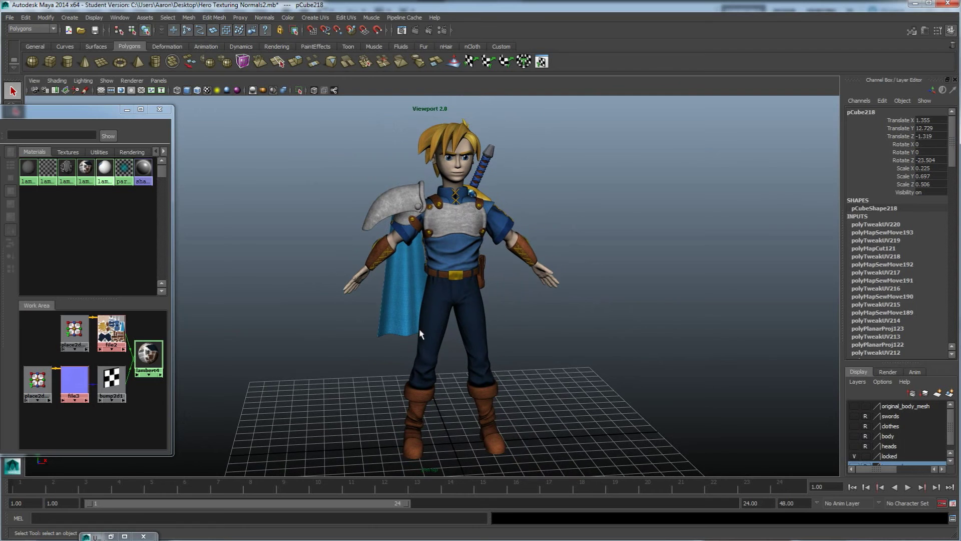
scroll(404, 318, "up", 5)
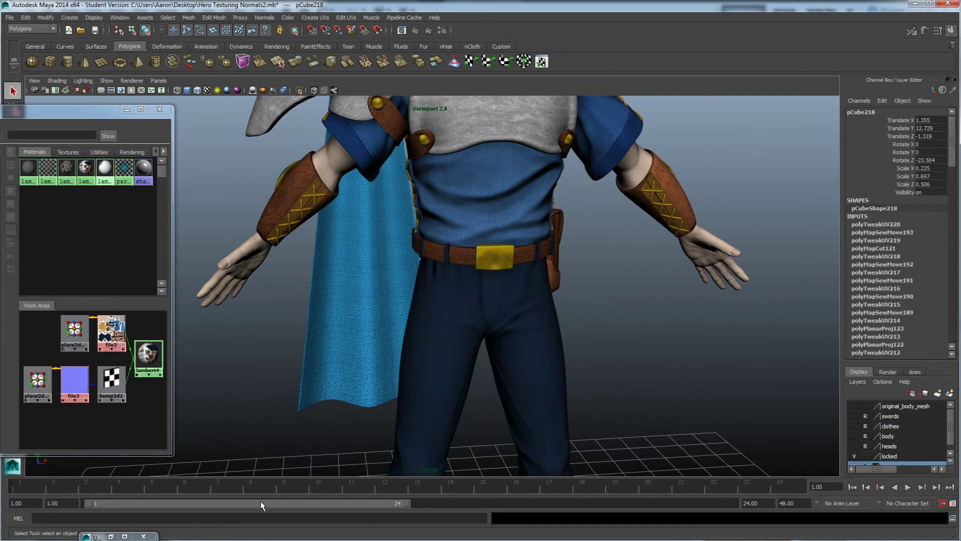
Step: Return to Photoshop, bring Hero demo textures.psd to the front and show its entire UV layout
left_click(364, 508)
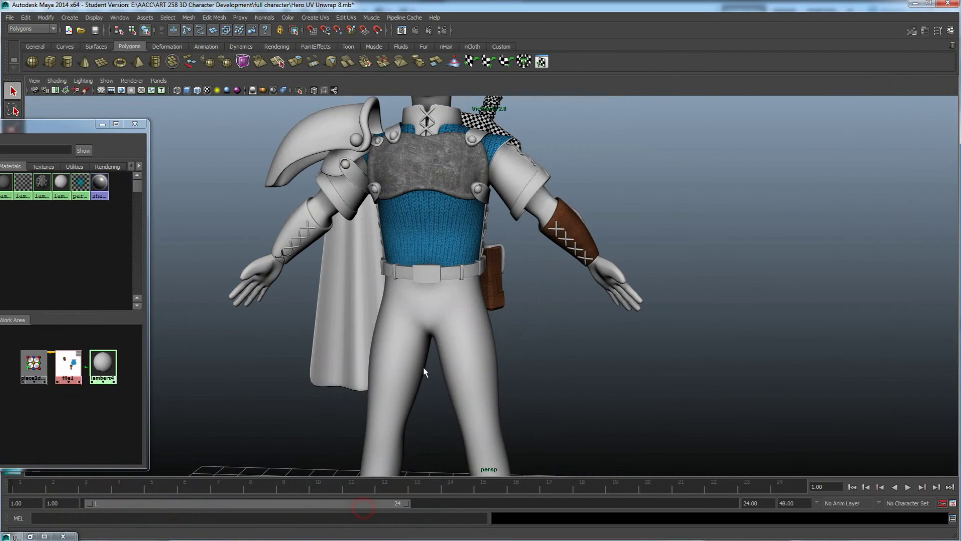
mouse_move(119, 539)
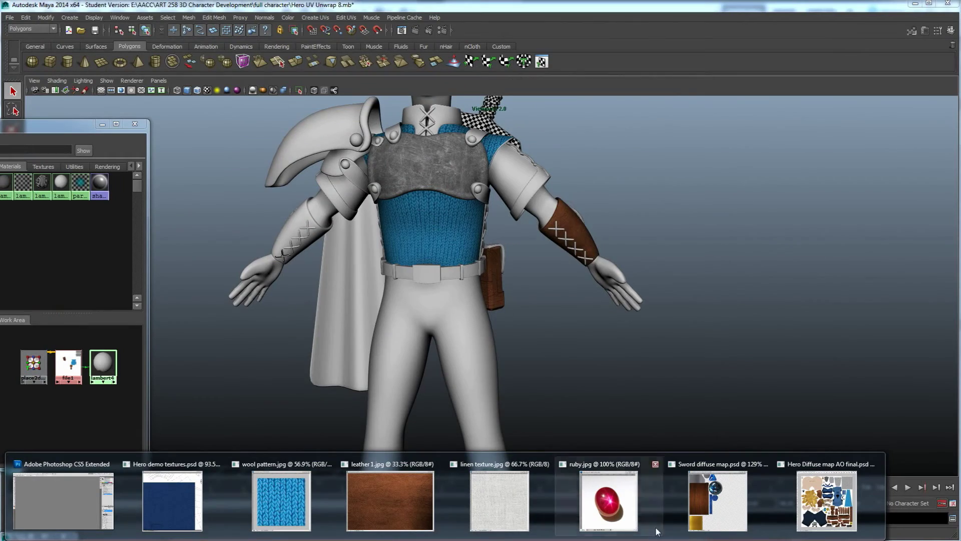
left_click(827, 501)
left_click(112, 84)
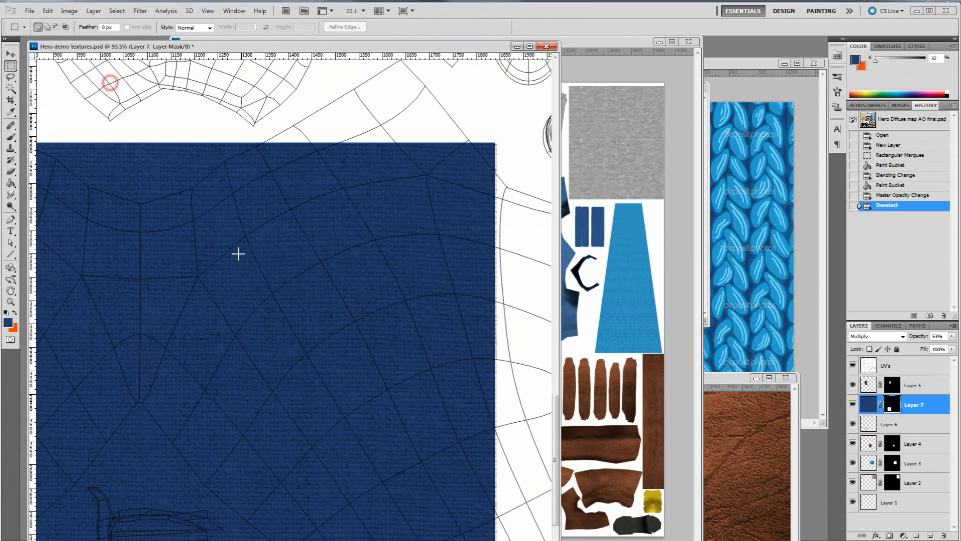
scroll(236, 254, "down", 5, "alt")
scroll(219, 154, "down", 2, "alt")
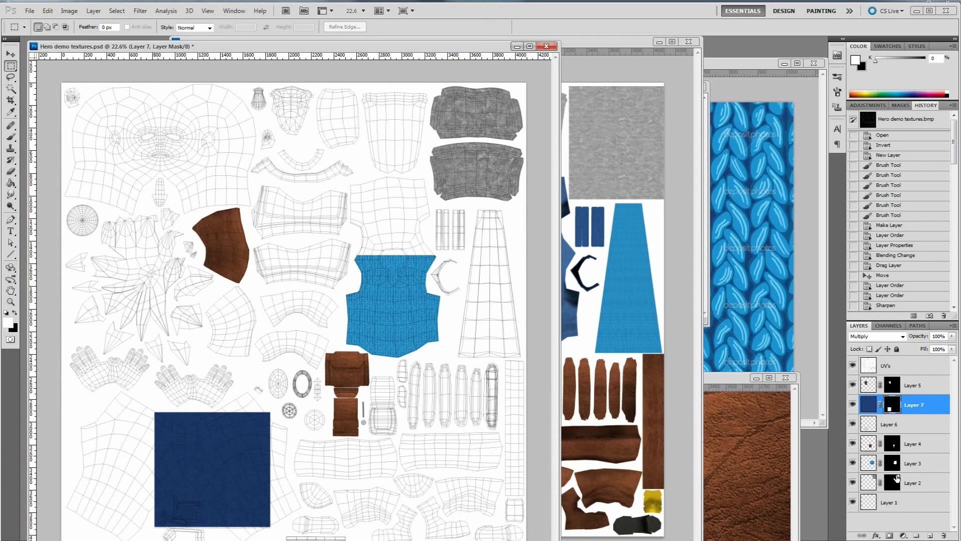
Step: Disable the layer mask on Layer 3 and move its blue knit texture over the tapered cape UV shell
left_click(921, 463)
right_click(892, 463)
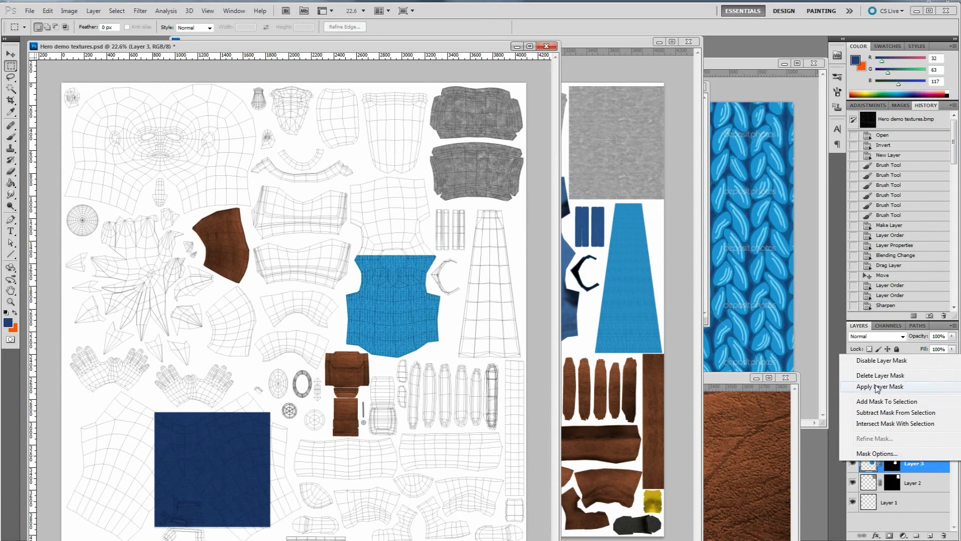
left_click(876, 360)
key("v")
left_click_drag(409, 319, 519, 324)
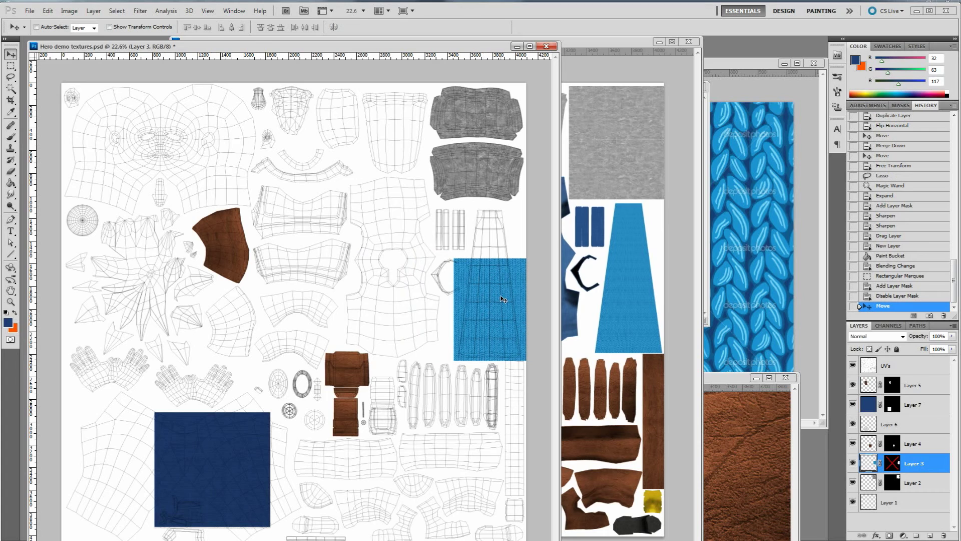
Step: Stretch the blue knit upward with Free Transform to cover the whole cape shell and hide the UV's layer
key("ctrl+t")
left_click_drag(516, 259, 516, 207)
key("Return")
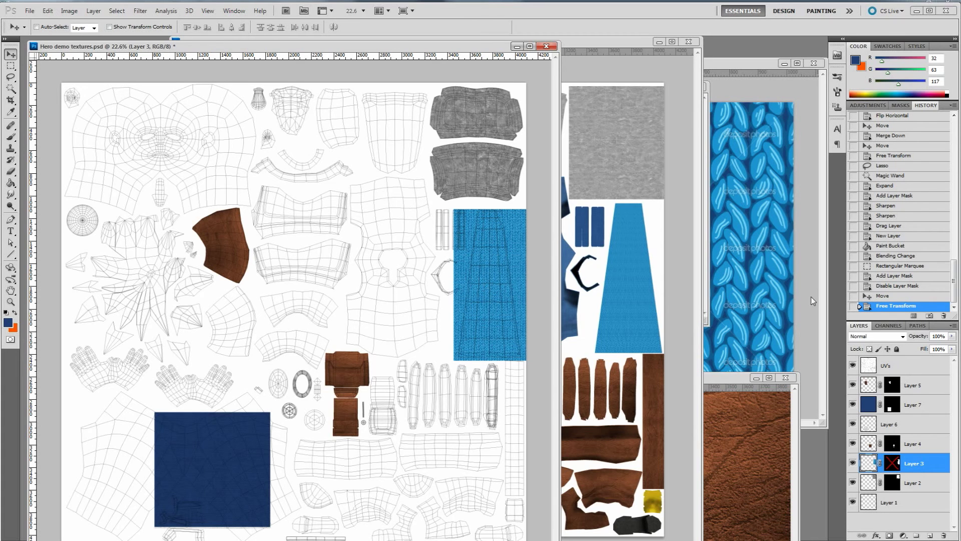
left_click(855, 366)
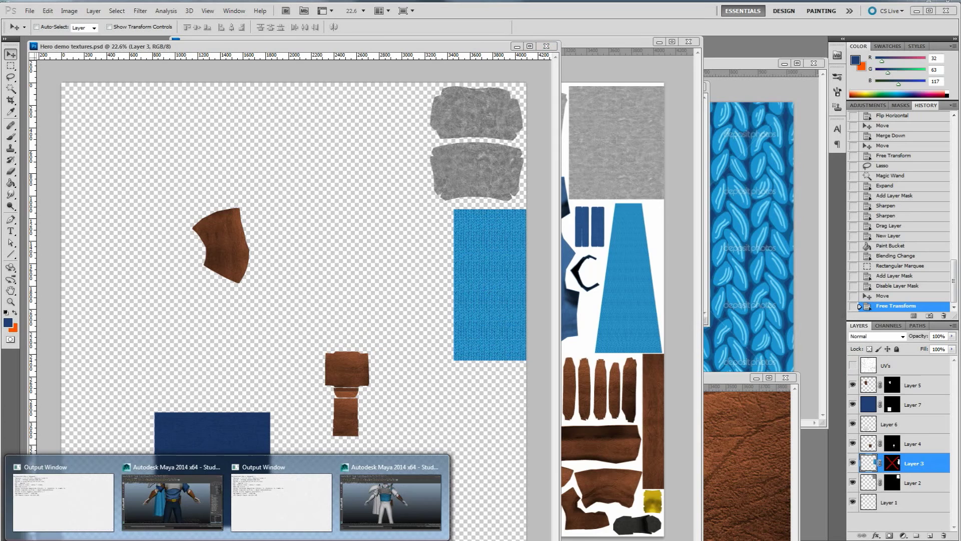
Step: Switch to the Maya scene Hero UV Unwrap 8.mb, reload the file1 texture and bring the back of the cape into view
left_click(391, 498)
right_click_drag(103, 365, 68, 368)
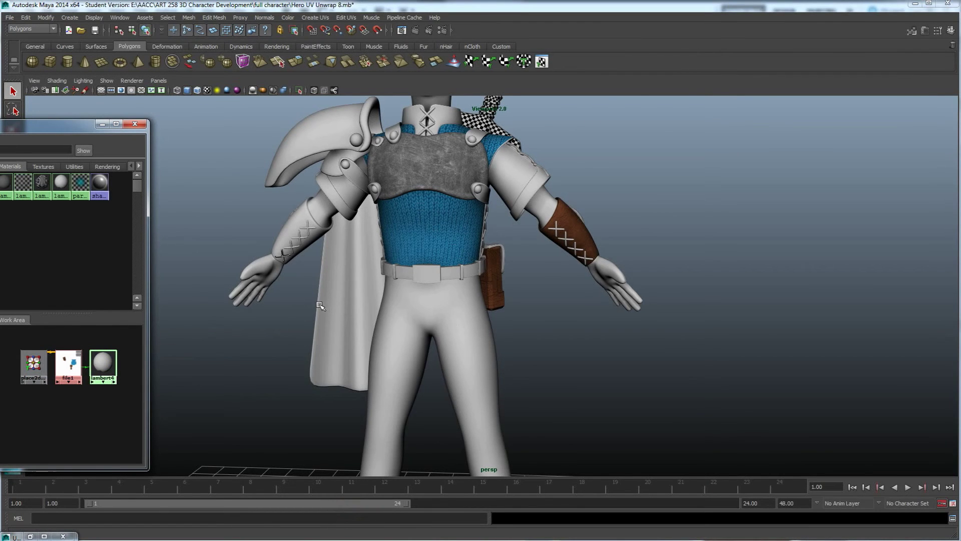
left_click_drag(296, 317, 615, 326, "alt")
middle_click_drag(614, 327, 431, 336, "alt")
scroll(431, 337, "up", 4)
left_click_drag(420, 334, 407, 336, "alt")
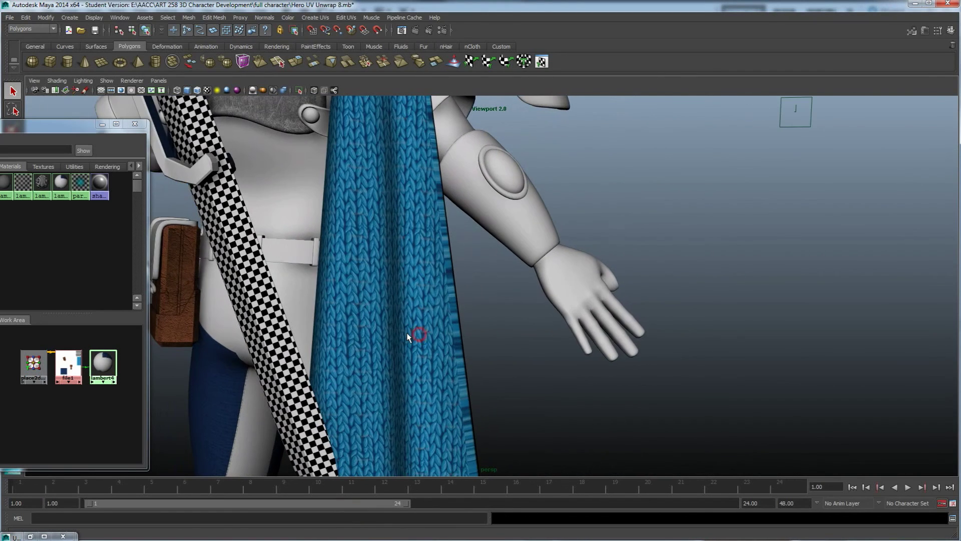
Step: Examine how the knit texture runs along the cape's side edge and bottom hem
left_click(434, 333)
left_click(480, 331)
middle_click_drag(462, 395, 499, 242, "alt")
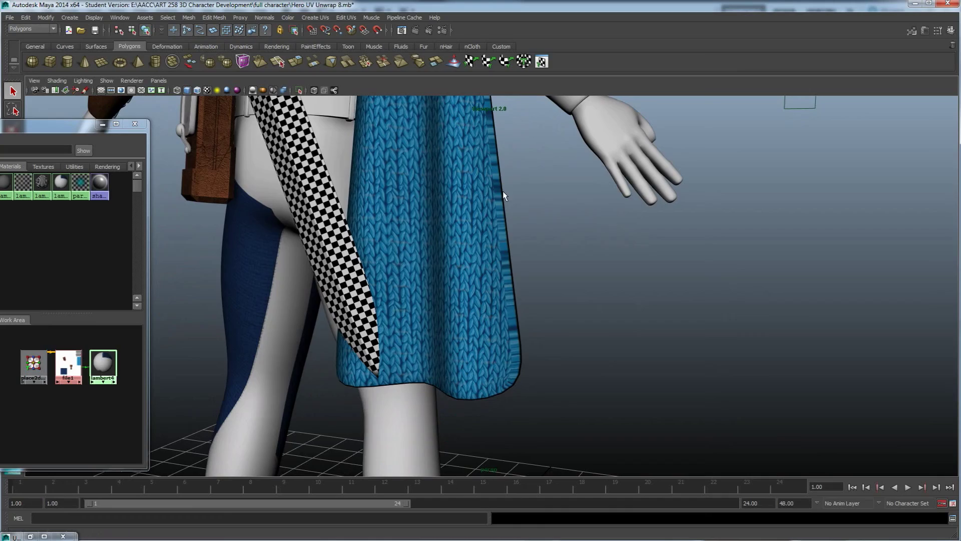
left_click_drag(509, 273, 544, 258, "alt")
middle_click_drag(481, 203, 530, 281, "alt")
scroll(530, 281, "down", 2)
left_click_drag(537, 292, 493, 300, "alt")
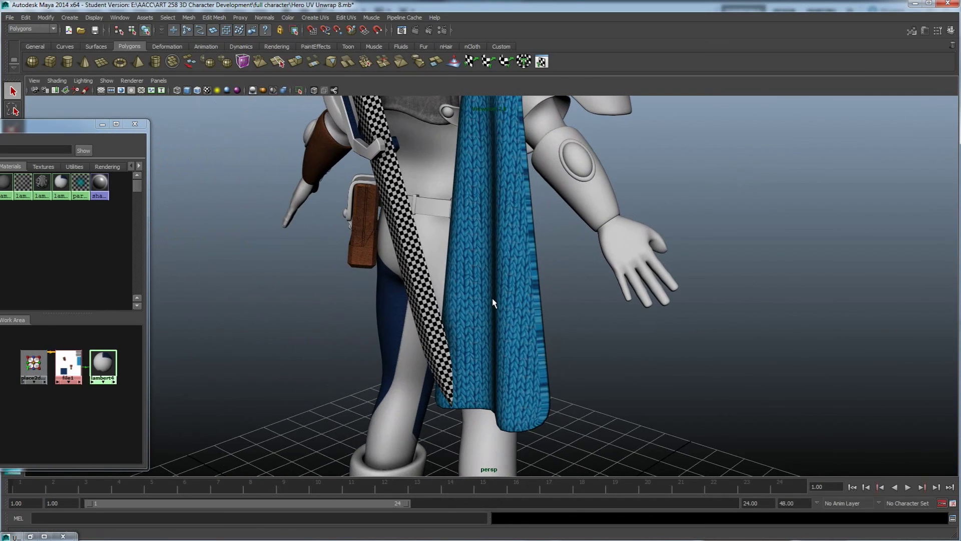
Step: Select the cape and compare its unsmoothed mesh with the smooth preview from behind
left_click(524, 287)
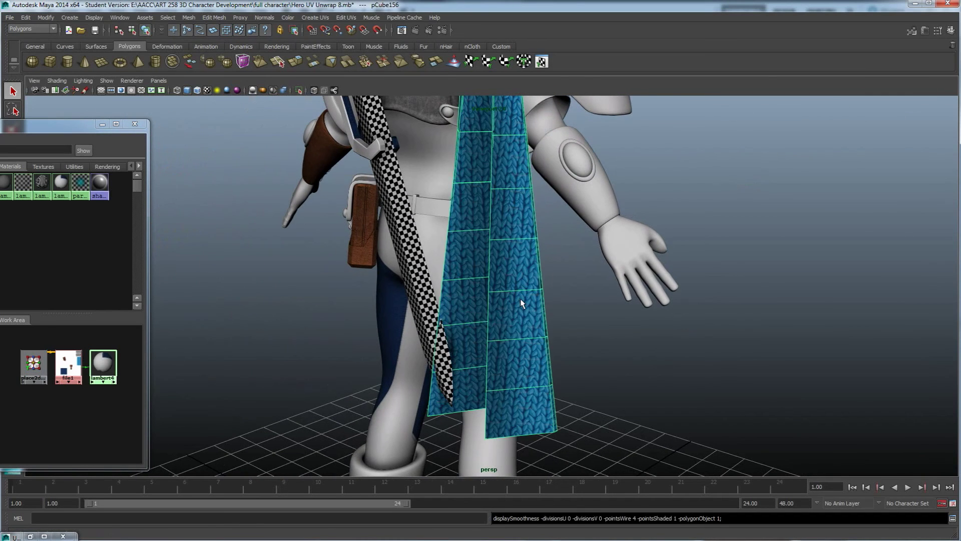
mouse_move(545, 325)
left_mouse_down("alt")
mouse_move(522, 326)
mouse_move(533, 319)
left_mouse_up("alt")
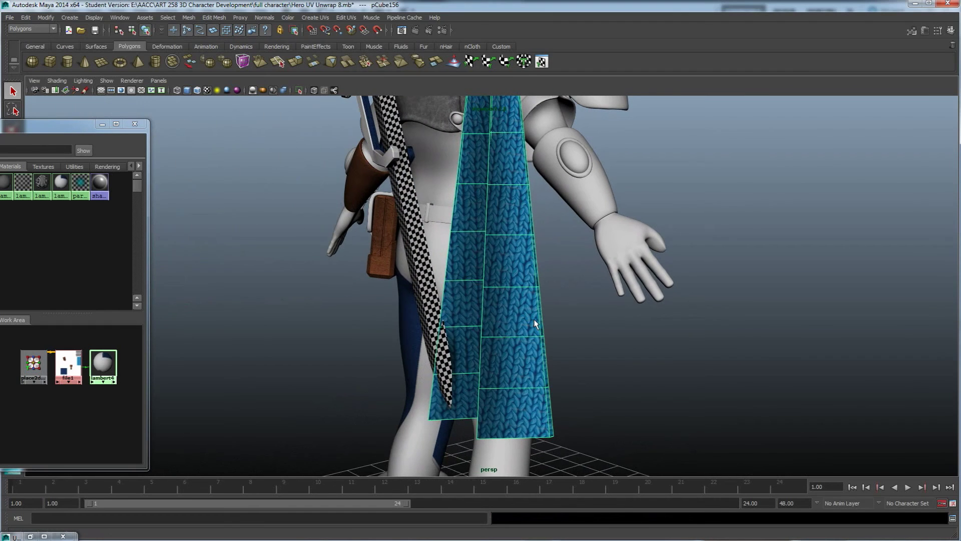
key("3")
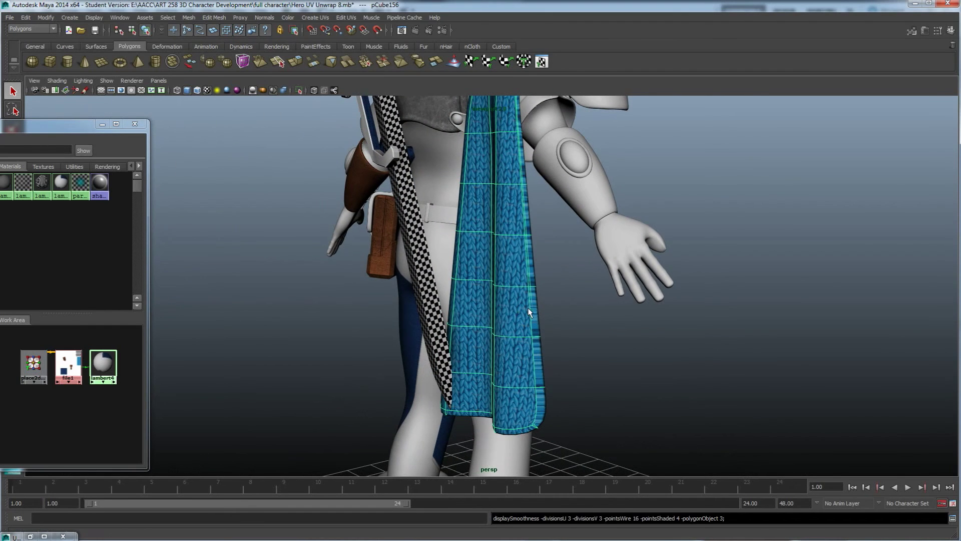
key("1")
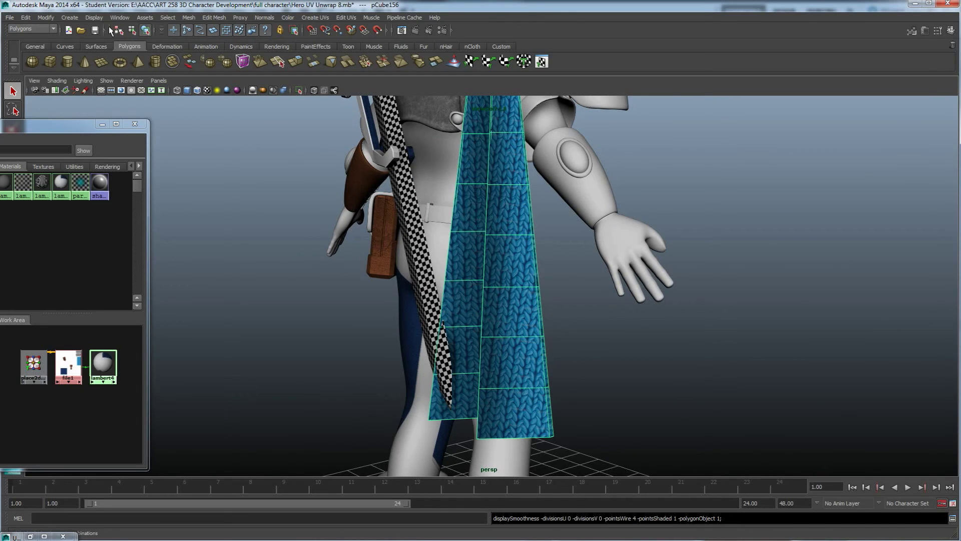
Step: Try the Smooth operation on the cape mesh, check the texture at its edge and undo the operation
left_click(188, 18)
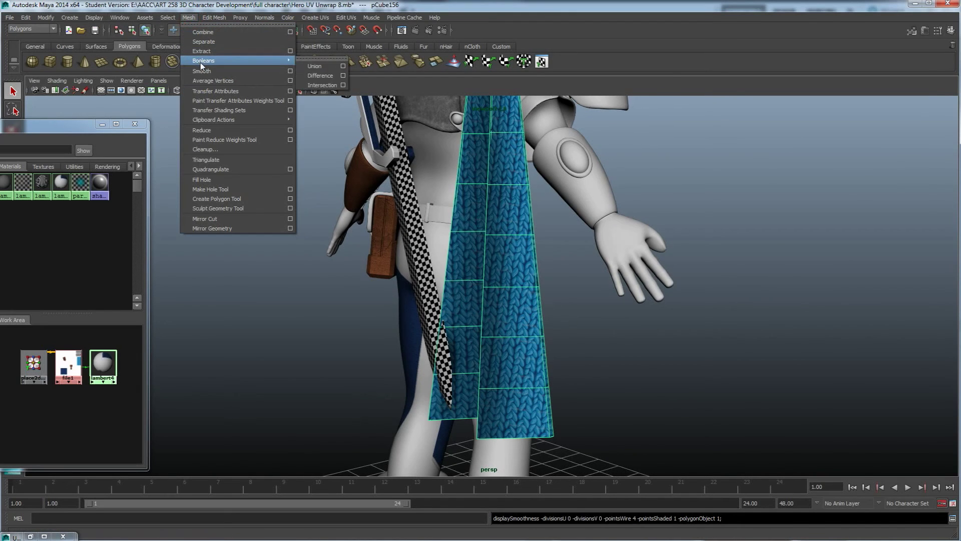
left_click(206, 70)
left_click(549, 331)
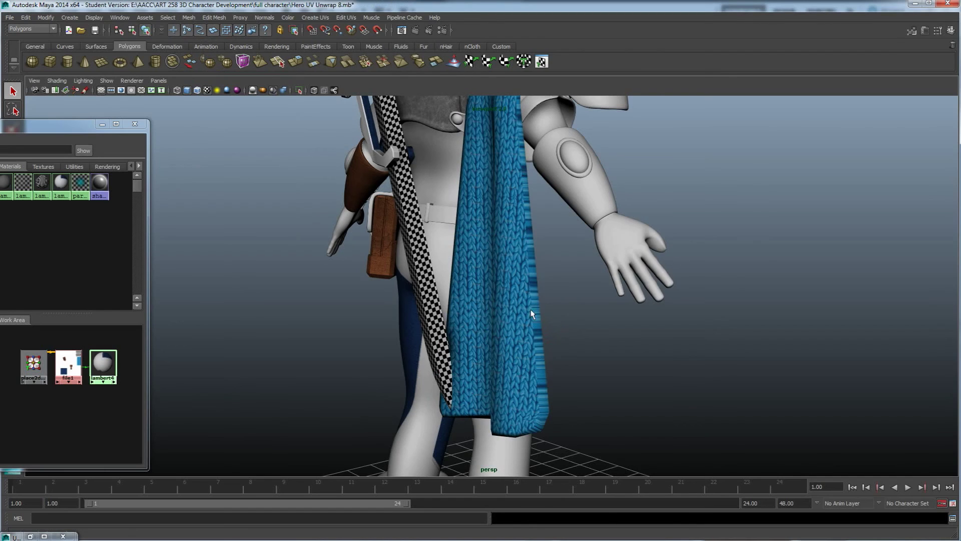
left_click(526, 309)
key("ctrl+z")
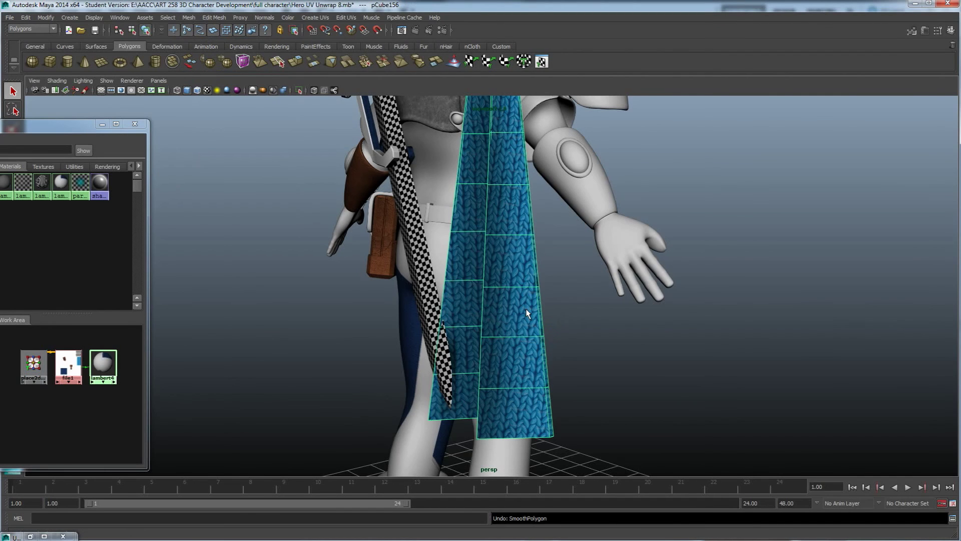
Step: Insert lengthwise edge loops close to both side edges of the cape, checking them in smooth preview
left_click_drag(500, 220, 215, 44, "alt")
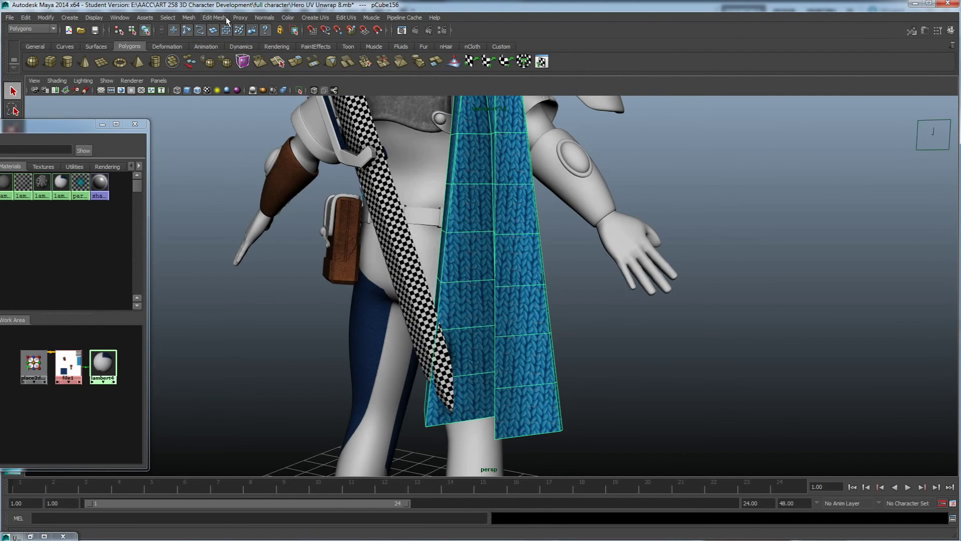
left_click(223, 18)
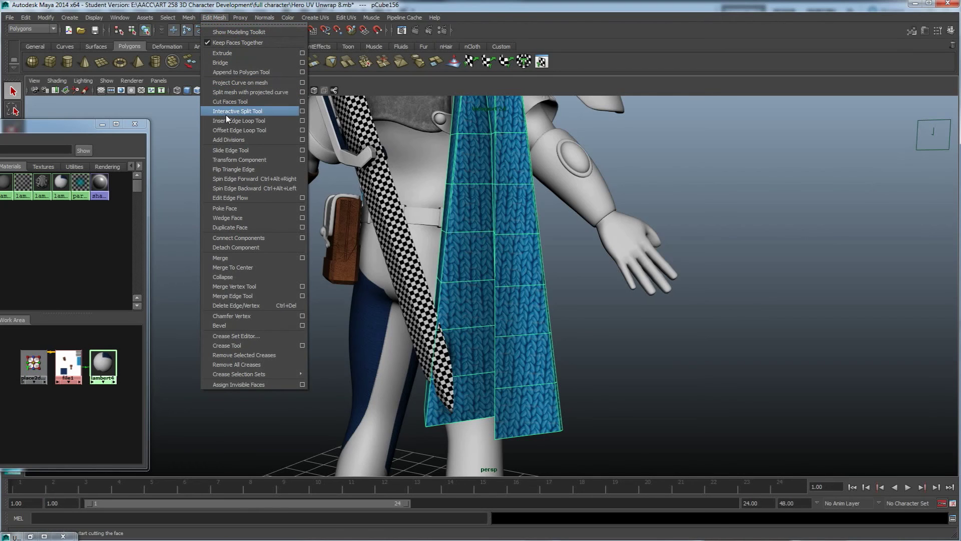
left_click(238, 121)
left_click_drag(496, 260, 519, 303, "alt")
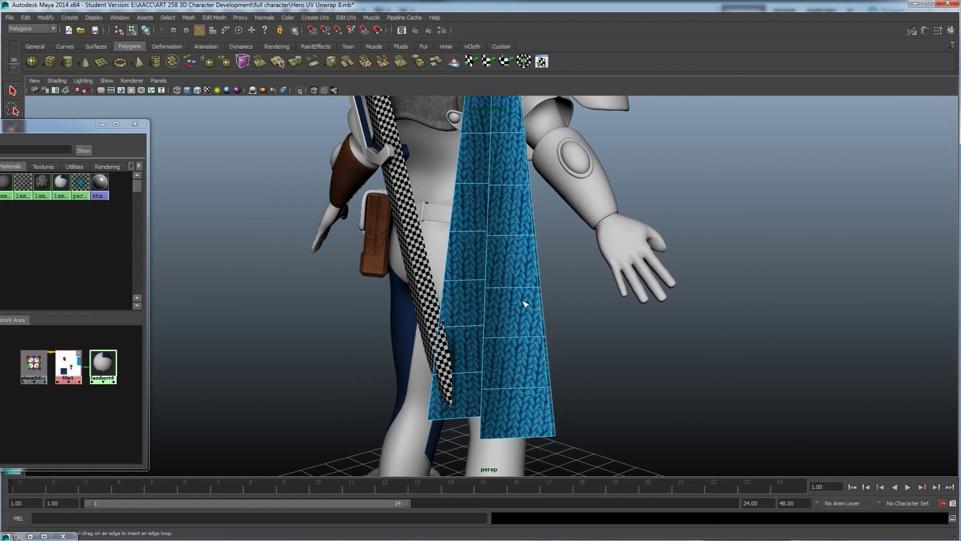
key("3")
scroll(521, 282, "up", 2)
left_click_drag(532, 289, 542, 313)
left_click_drag(527, 395, 380, 345, "alt")
right_click_drag(406, 344, 432, 338)
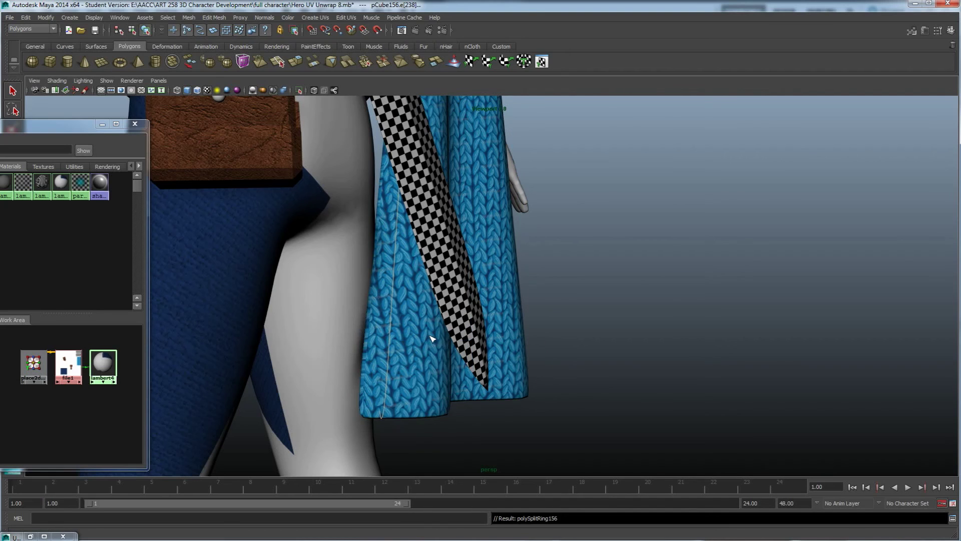
key("w")
Step: Examine the knit texture on the smoothed cape from behind and along its side edge
left_click_drag(547, 361, 429, 354, "alt")
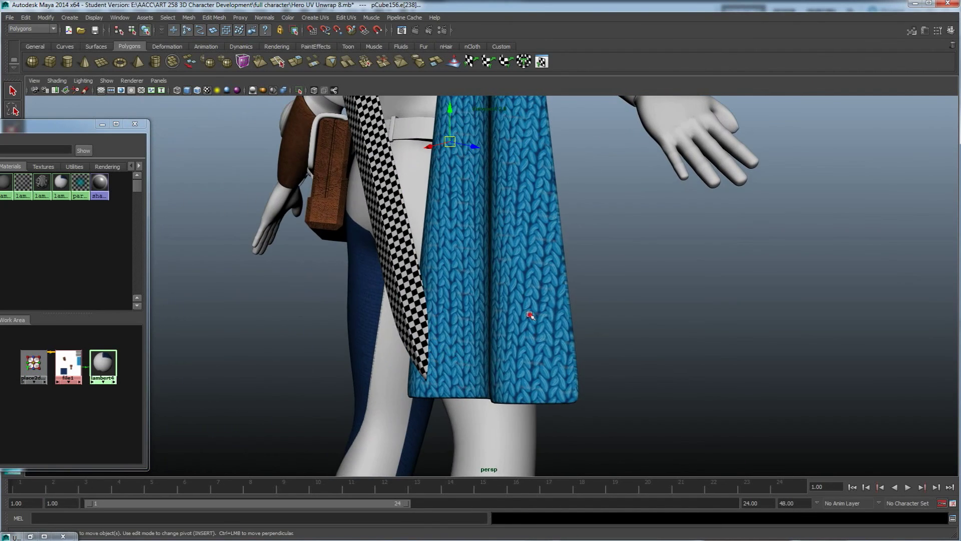
left_click_drag(529, 316, 516, 326, "alt")
middle_click_drag(516, 326, 503, 378, "alt")
left_click_drag(503, 328, 480, 324, "alt")
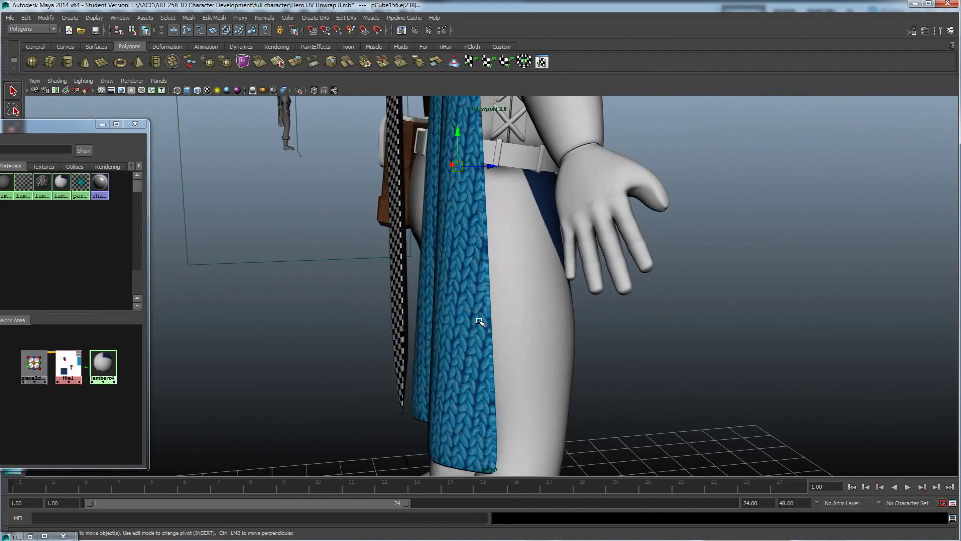
scroll(480, 323, "up", 5)
scroll(478, 246, "down", 5)
left_click_drag(478, 247, 607, 292, "alt")
Step: Deselect the cape and review the whole hero from the front with the updated texture
left_click(565, 287)
right_click_drag(566, 288, 579, 275)
left_click_drag(580, 275, 486, 291, "alt")
left_click_drag(567, 257, 416, 260, "alt")
right_click_drag(416, 260, 359, 260, "alt")
left_click_drag(481, 261, 444, 222, "alt")
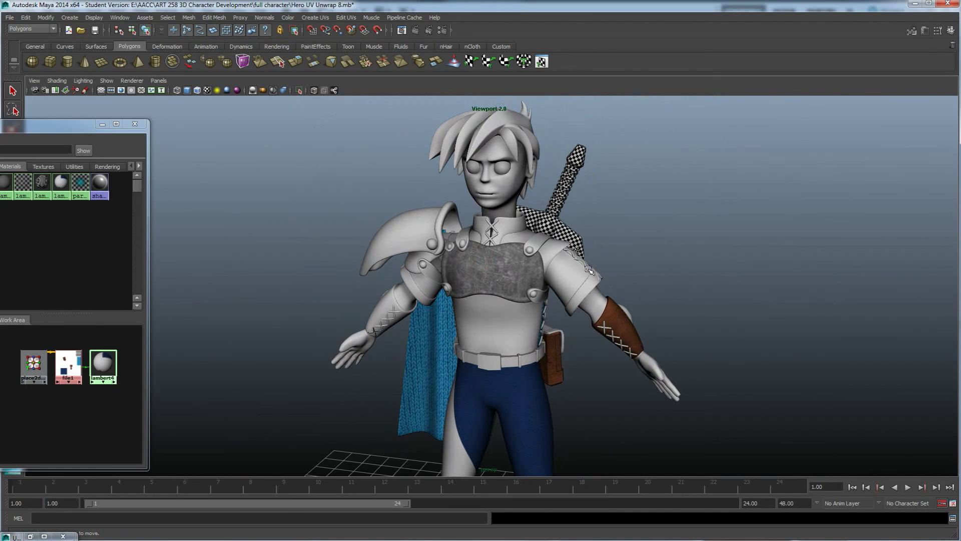
left_click_drag(602, 338, 596, 335, "alt")
middle_click_drag(509, 307, 547, 259, "alt")
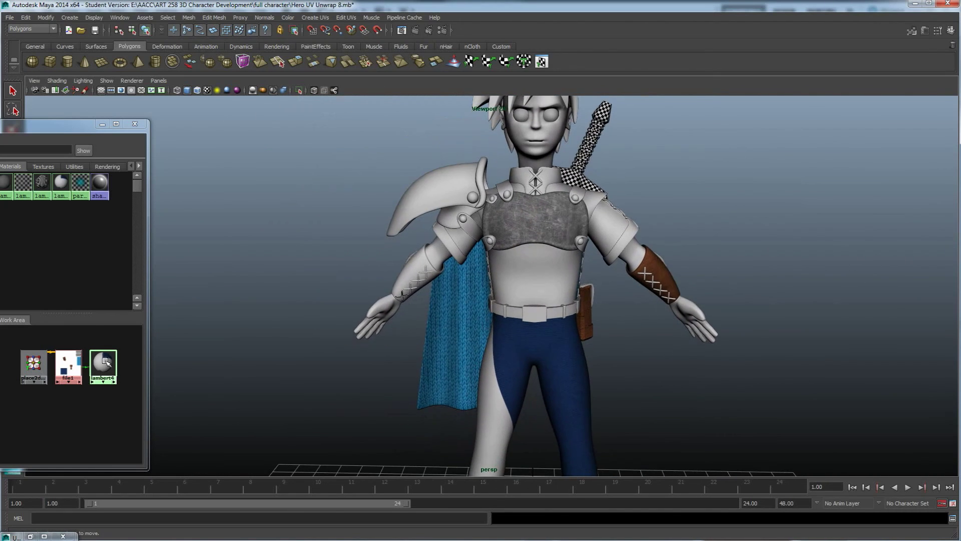
Step: Open the UV Texture Editor and select the hero's body mesh to display its UV shells
left_click(44, 535)
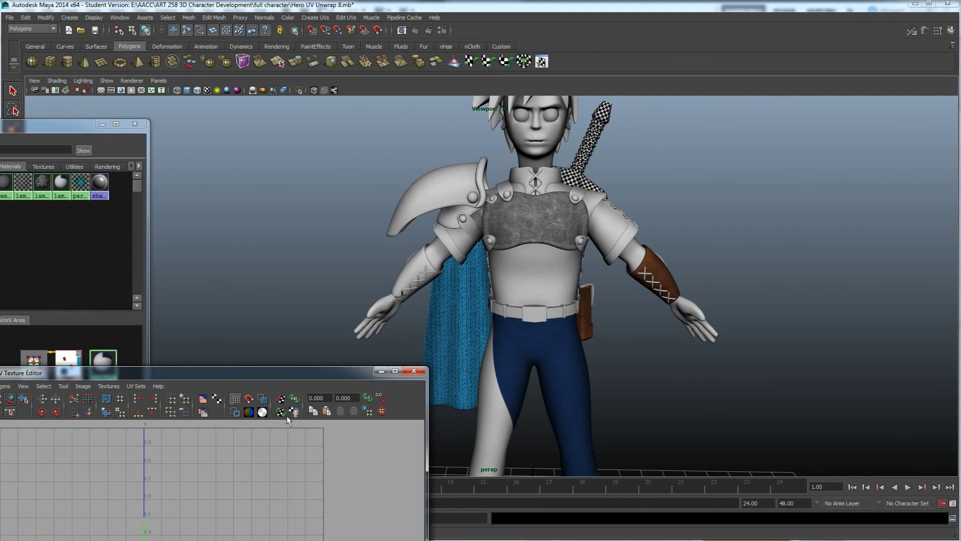
left_click_drag(294, 372, 289, 311)
left_click(570, 363)
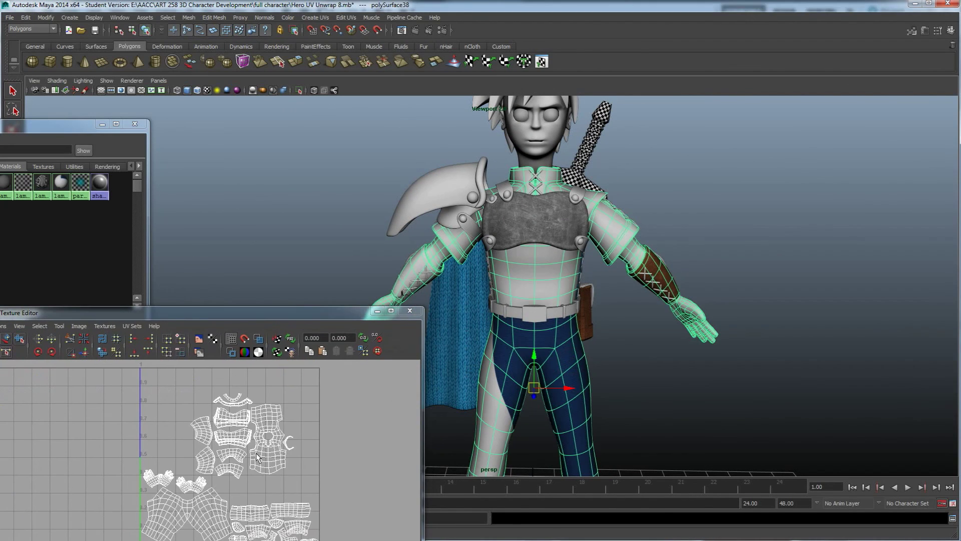
Step: Display the texture image behind the body's UVs and enlarge the editor window to examine the trouser and bracer shells against it
middle_click_drag(230, 423, 230, 390, "alt")
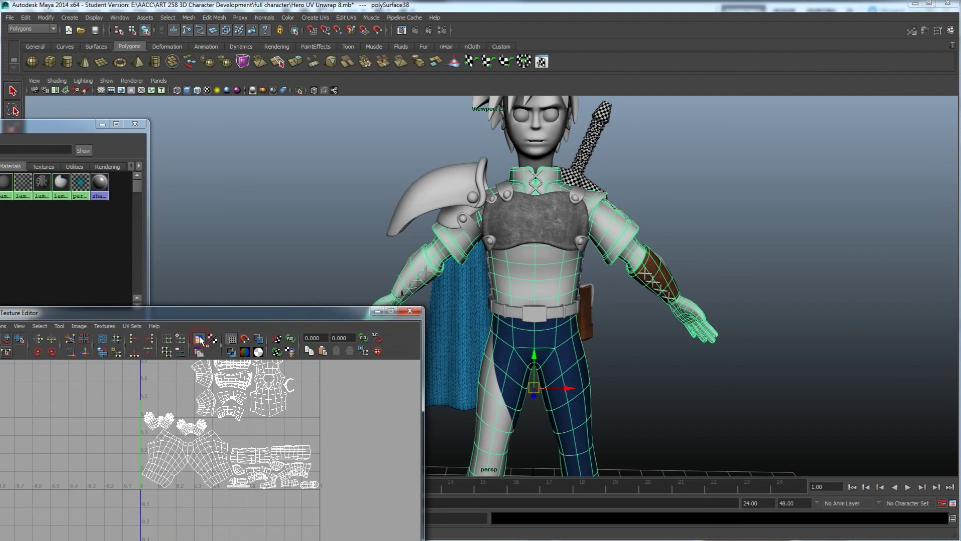
middle_click_drag(303, 418, 305, 435, "alt")
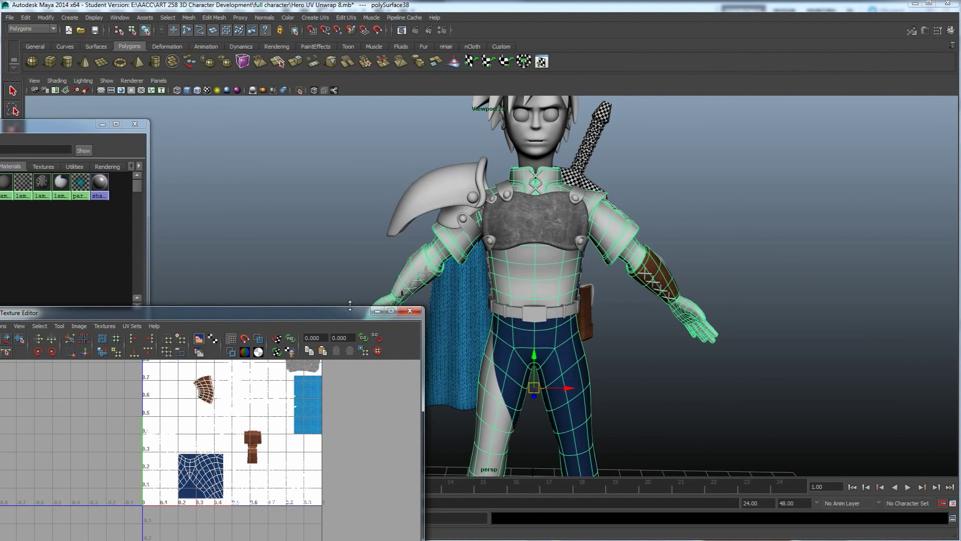
left_click_drag(350, 305, 322, 156)
scroll(273, 325, "up", 3)
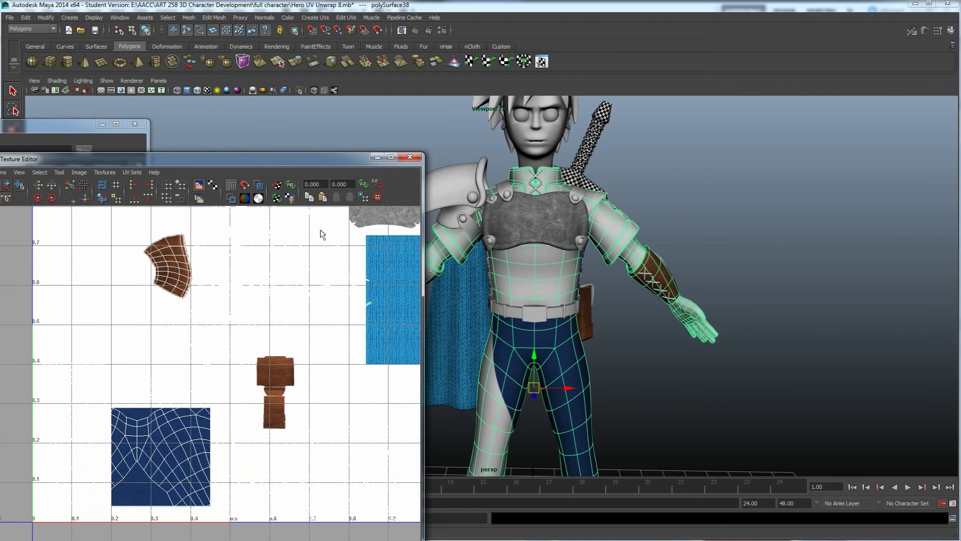
middle_click_drag(342, 300, 325, 342, "alt")
middle_click_drag(301, 394, 348, 295, "alt")
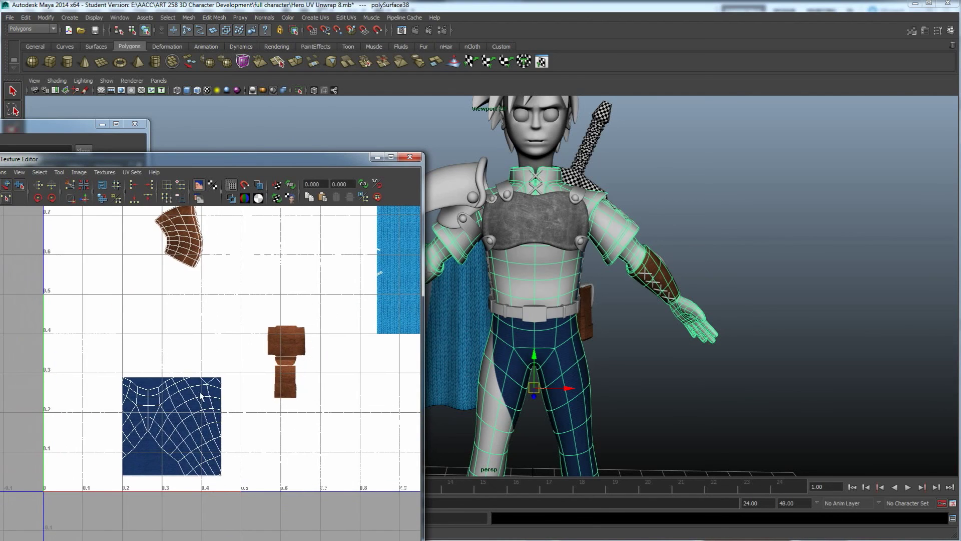
middle_click_drag(258, 340, 176, 450, "alt")
middle_click_drag(220, 394, 247, 370, "alt")
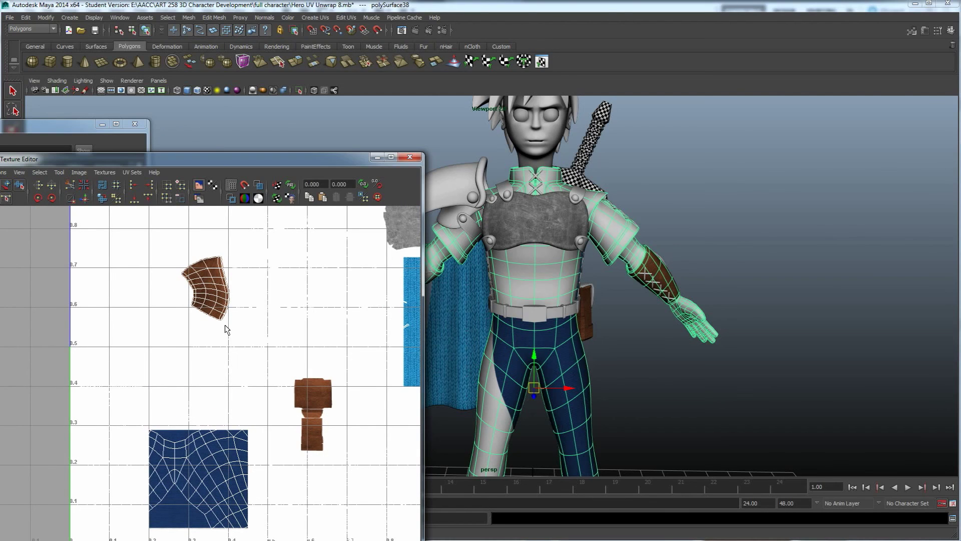
Step: Select the chest plate and move its UV shell's lower-left corner UVs off the metal texture, checking that side of the model
left_click(548, 227)
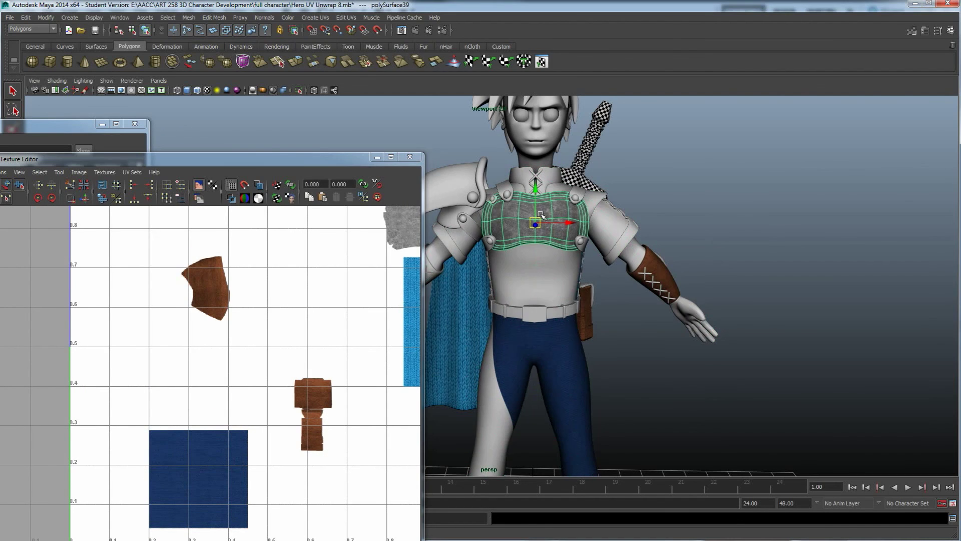
middle_click_drag(378, 285, 256, 357, "alt")
scroll(234, 413, "up", 4)
middle_click_drag(234, 412, 228, 427, "alt")
middle_click_drag(352, 233, 228, 442, "alt")
scroll(227, 442, "up", 2)
middle_click_drag(244, 410, 235, 500, "alt")
middle_click_drag(250, 261, 229, 410, "alt")
right_click_drag(166, 371, 203, 366)
left_click_drag(99, 326, 176, 414)
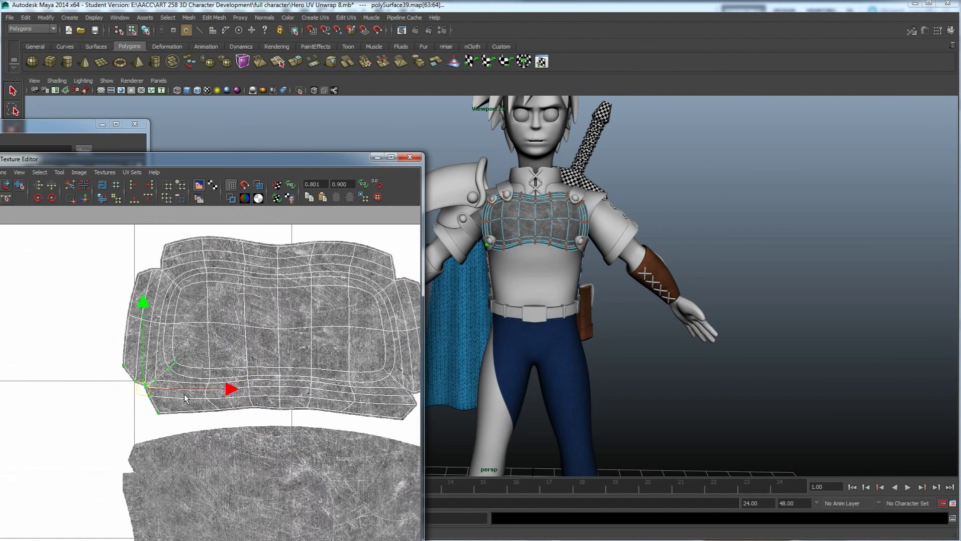
left_click_drag(149, 385, 129, 403)
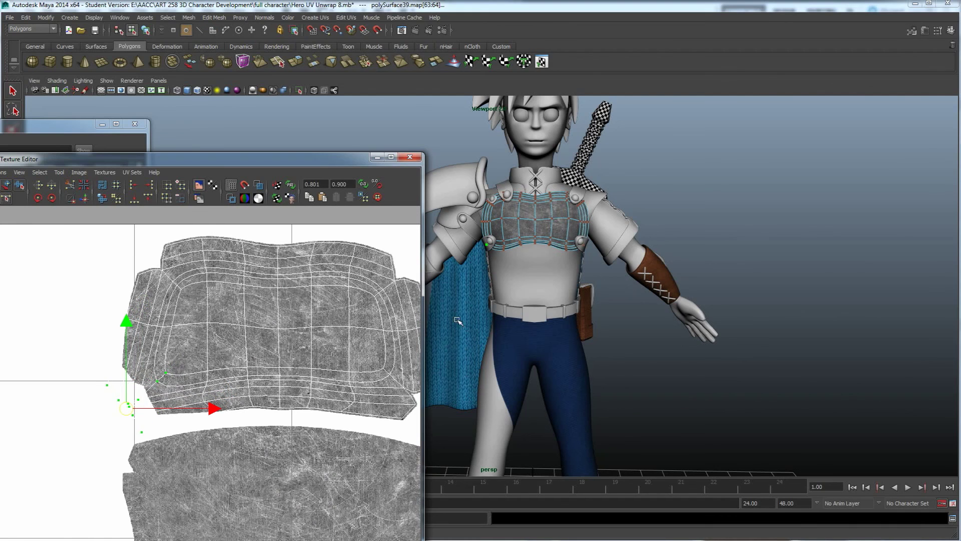
left_click_drag(520, 285, 549, 268, "alt")
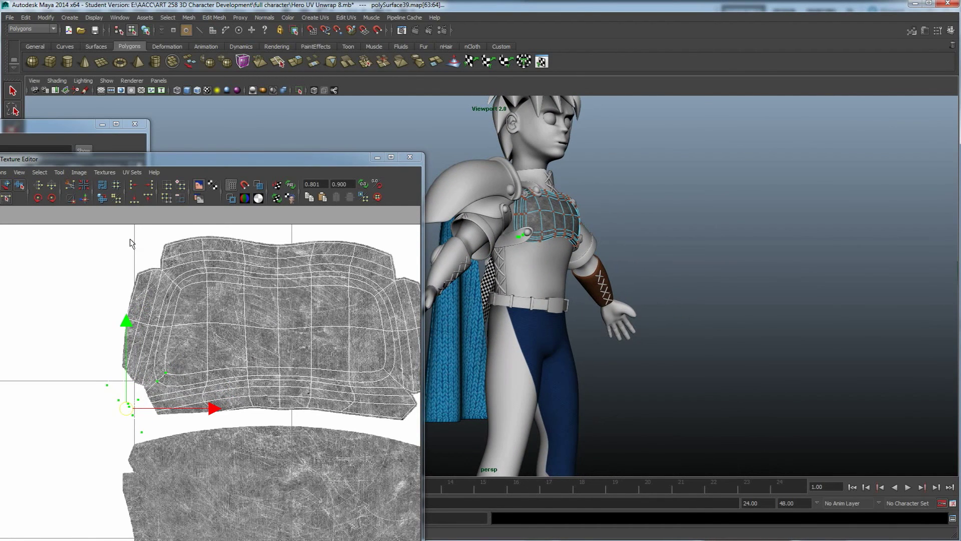
Step: Shift the chest shell's upper-left edge UVs off the metal texture and bring them back over it, checking the chest plate
left_click_drag(129, 240, 182, 301)
mouse_move(115, 284)
left_mouse_down()
mouse_move(182, 328)
mouse_move(181, 298)
mouse_move(120, 295)
left_mouse_up()
scroll(526, 250, "up", 5)
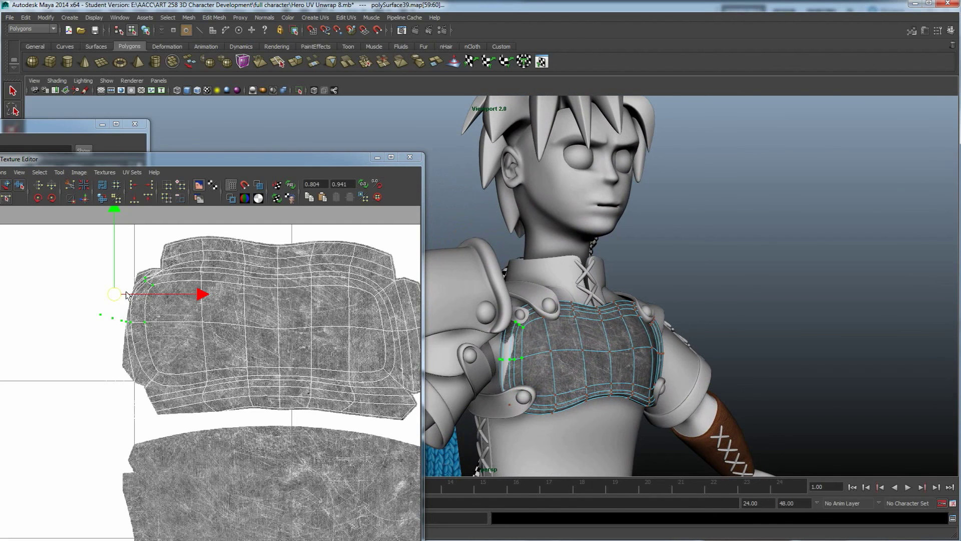
left_click_drag(122, 298, 150, 311)
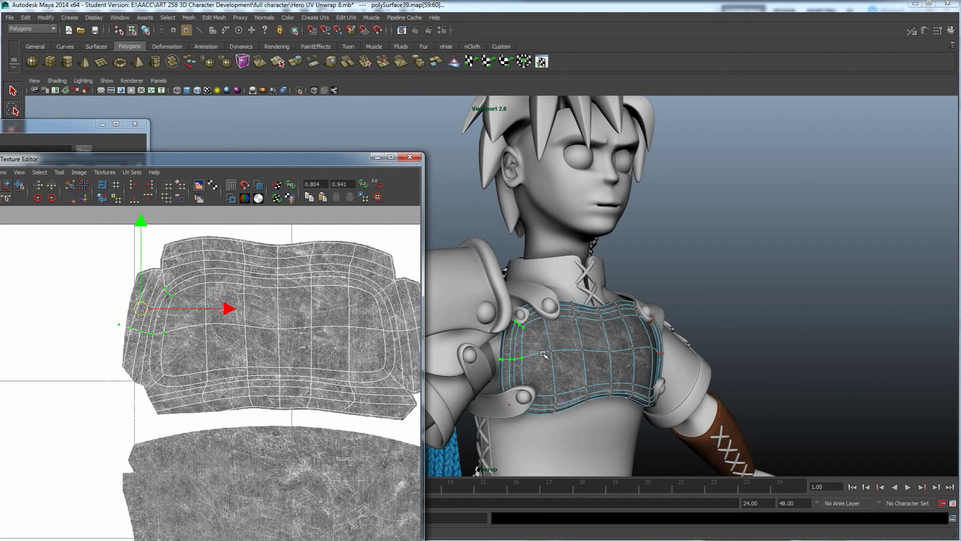
left_click_drag(575, 382, 526, 396, "alt")
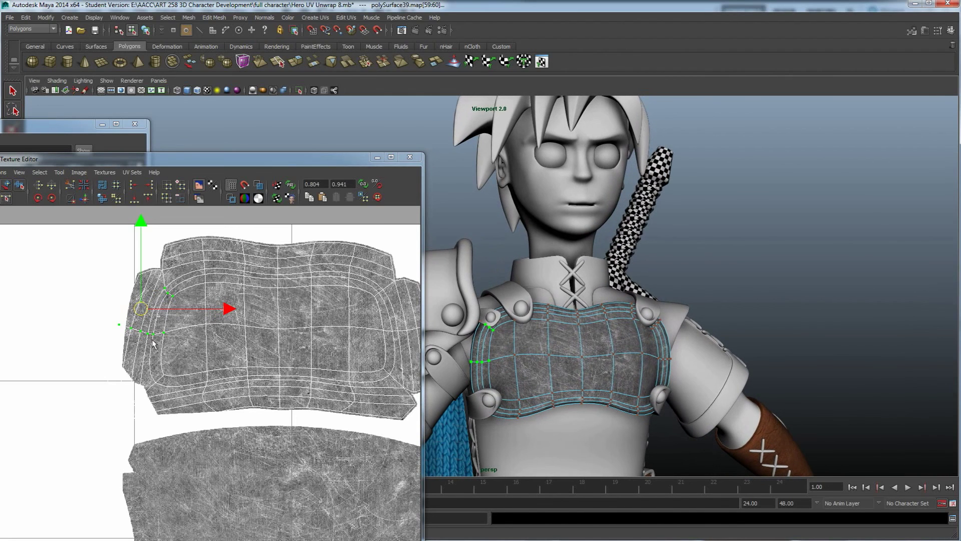
Step: Review the rest of the texture map down to the cape and pouch, clear the selection and view the whole hero
scroll(180, 347, "down", 5)
middle_click_drag(213, 451, 264, 343, "alt")
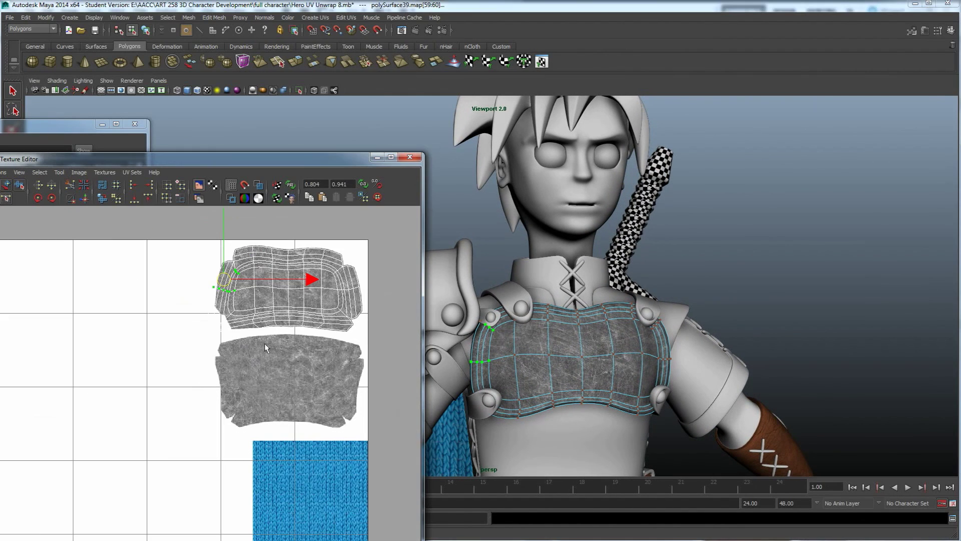
middle_click_drag(242, 436, 246, 300, "alt")
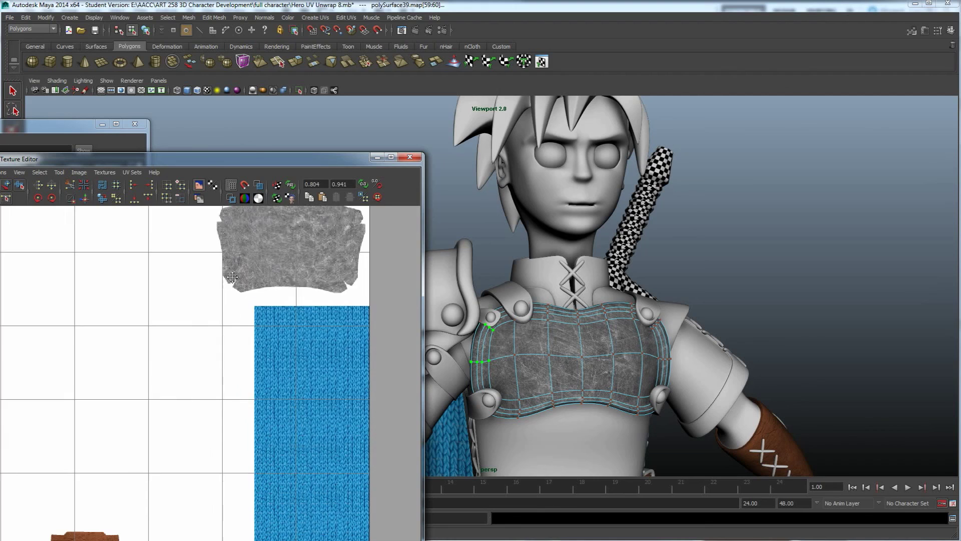
middle_click_drag(244, 481, 249, 339, "alt")
scroll(234, 330, "down", 3)
scroll(681, 286, "down", 5)
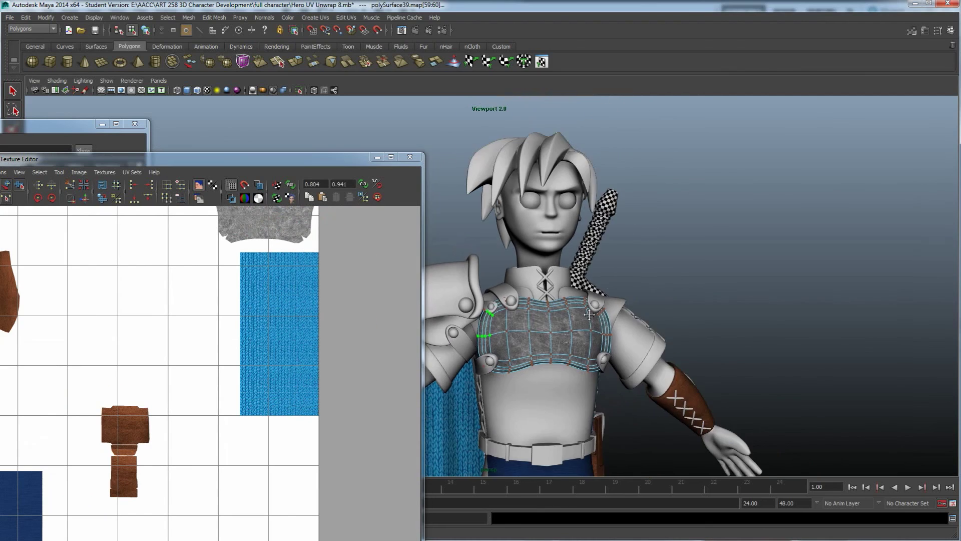
right_click_drag(601, 268, 634, 257)
scroll(644, 320, "down", 3)
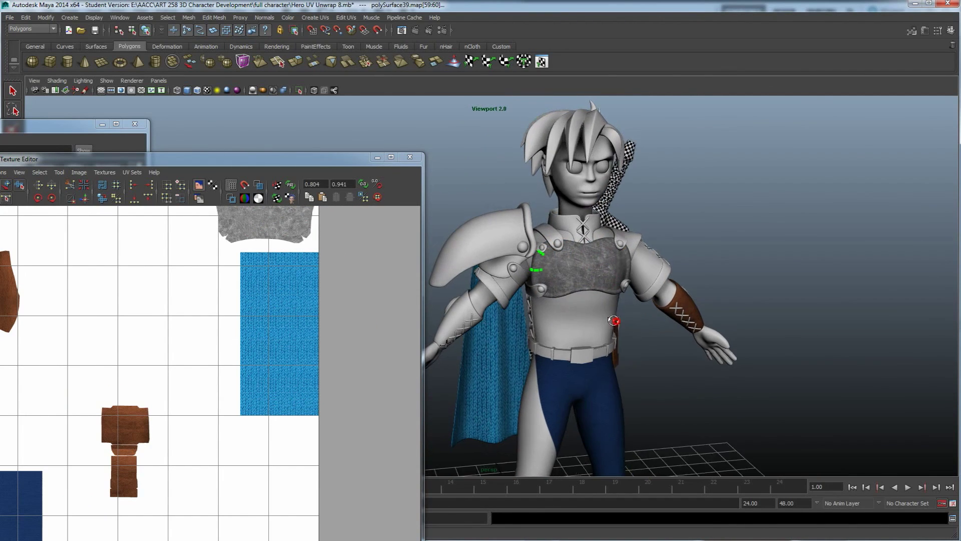
left_click(650, 341)
middle_click_drag(612, 357, 625, 314, "alt")
scroll(617, 332, "down", 1)
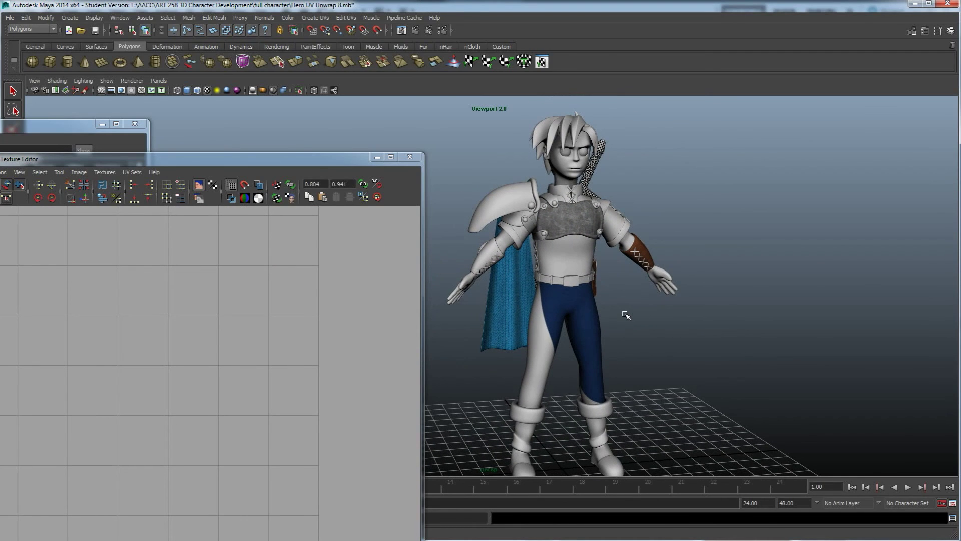